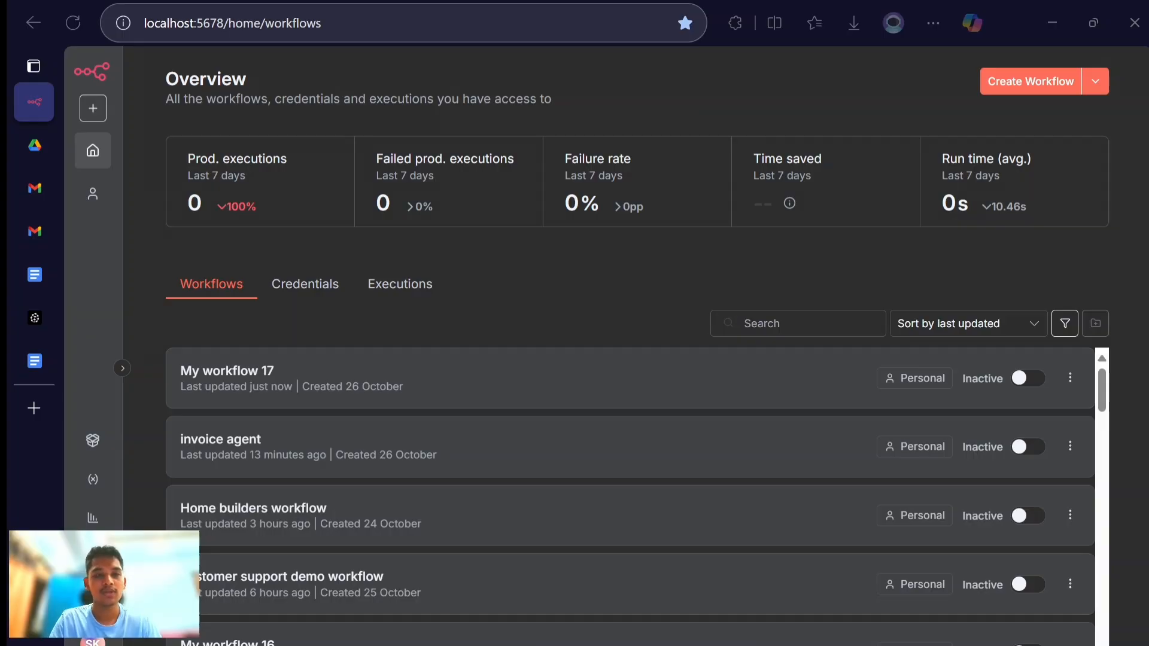
# - Create a new workflow and name it "customer support automation"
pyautogui.hotkey('alt', 'Tab')
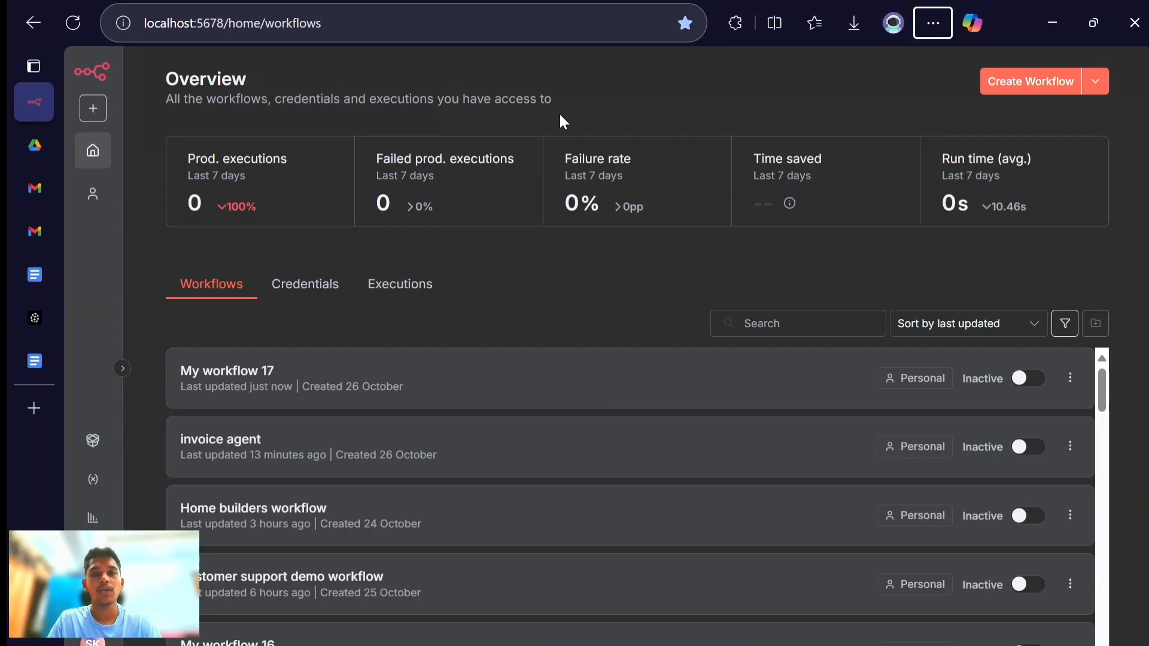
pyautogui.click(1013, 83)
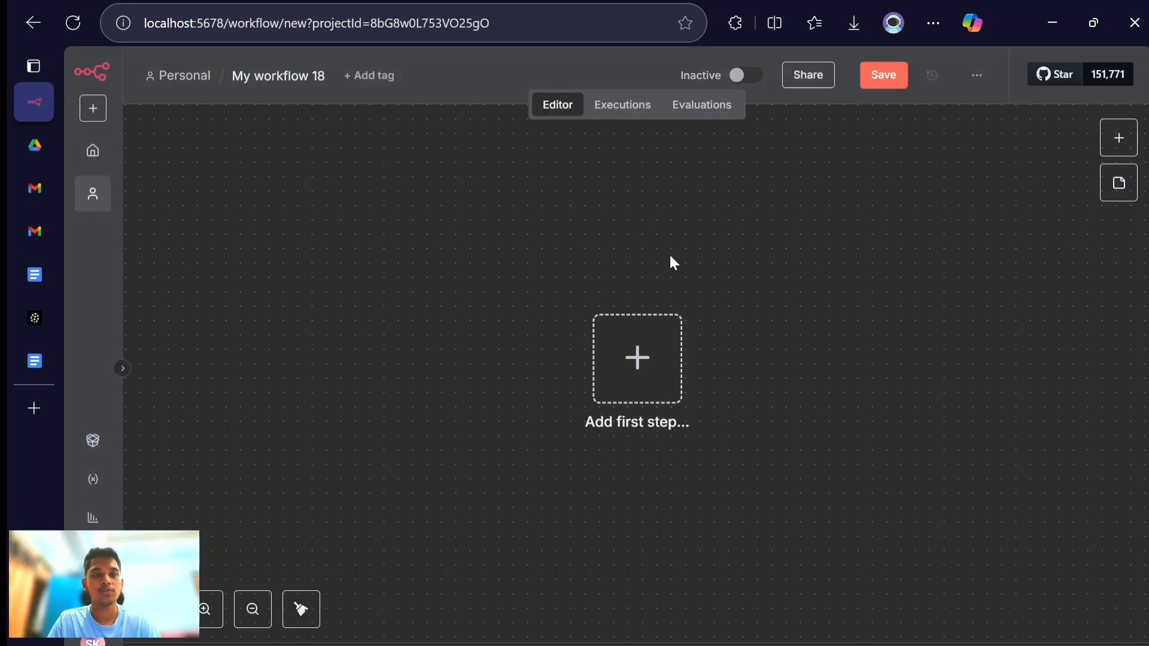
pyautogui.click(273, 77)
pyautogui.write('cus')
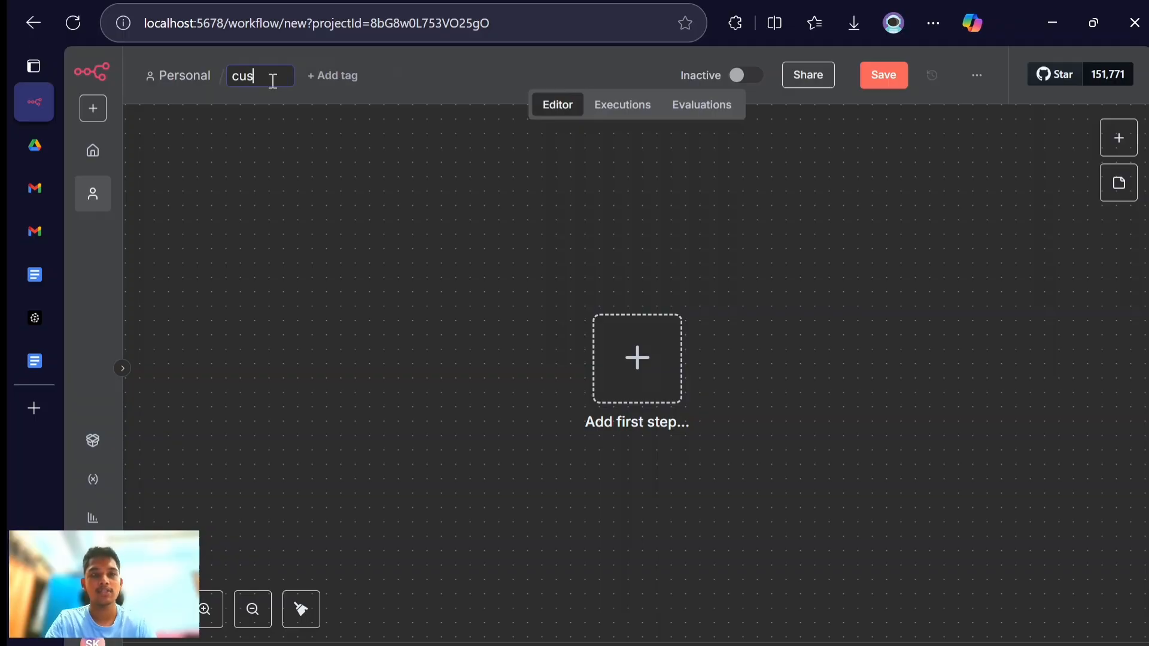
pyautogui.write('tomer s')
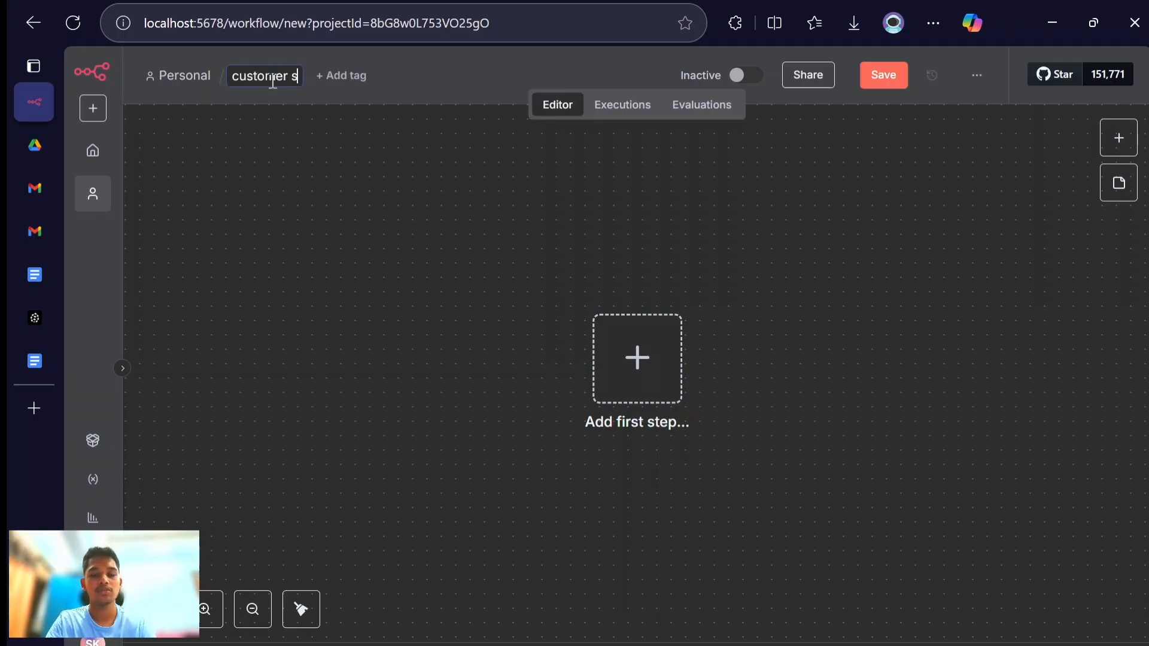
pyautogui.write('upport ')
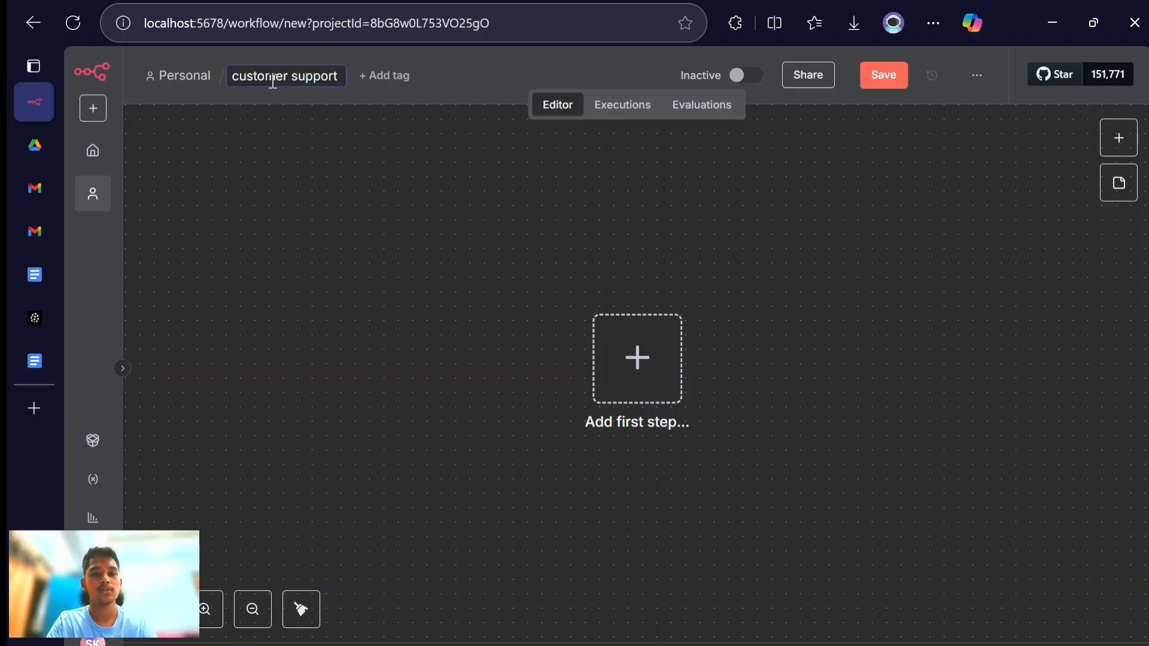
pyautogui.write('automation')
pyautogui.press('Return')
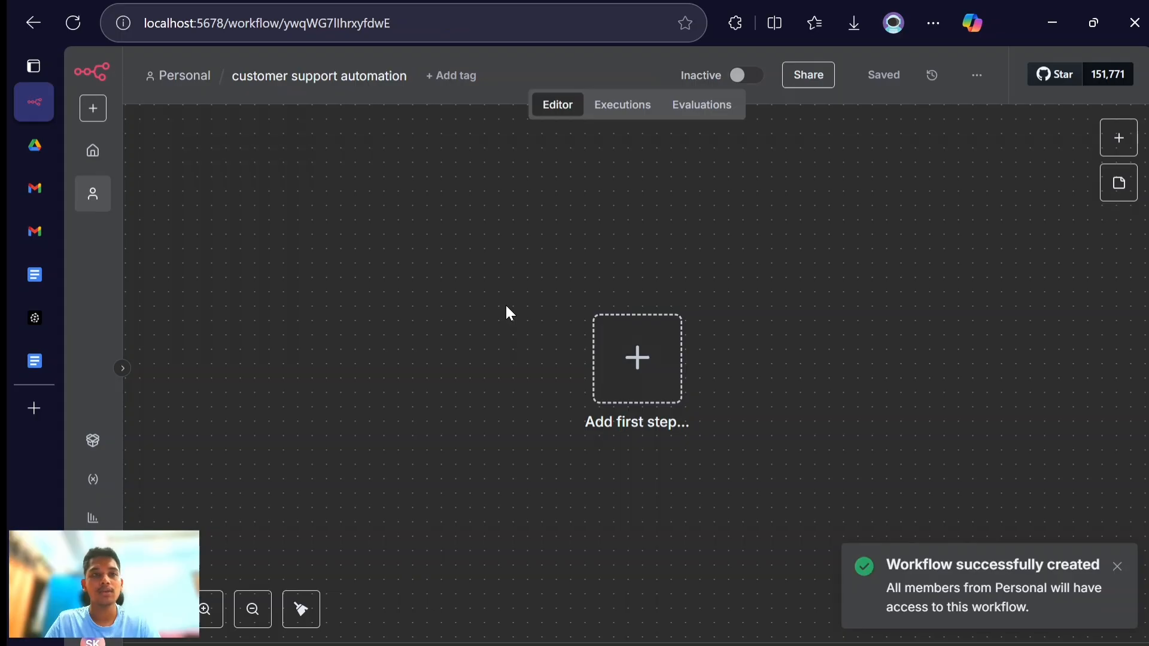
# - Switch to the Policy and FAQ document in Google Docs and examine its policy sections and payment milestone table
pyautogui.click(41, 277)
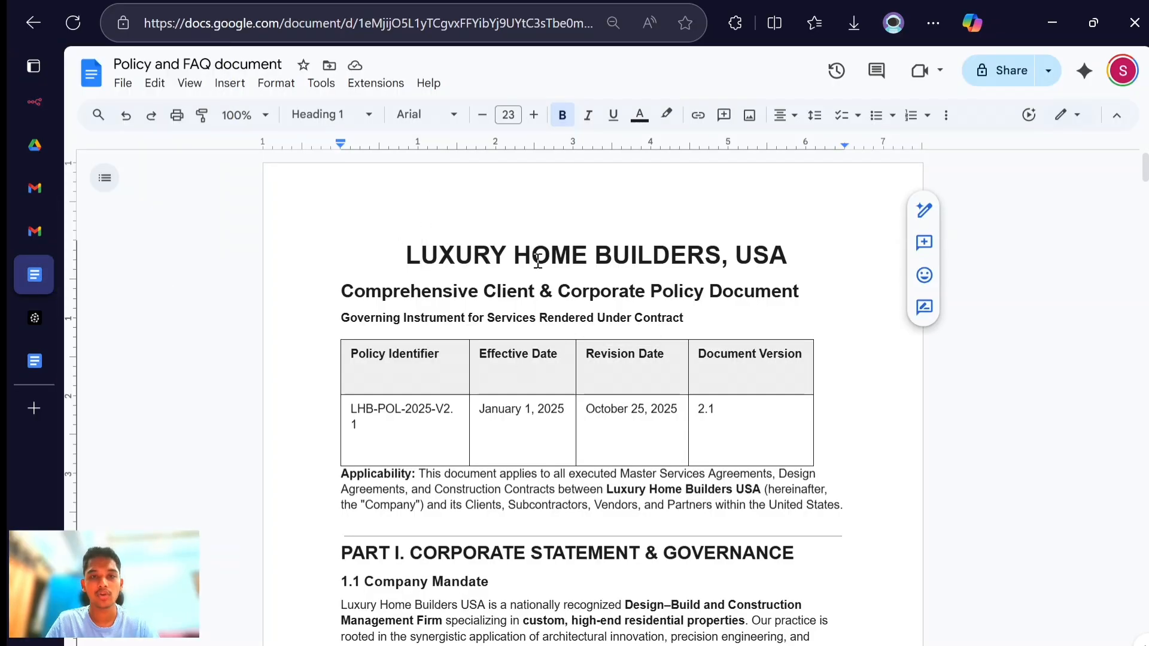
pyautogui.scroll(-3, 538, 261)
pyautogui.scroll(-3, 538, 260)
pyautogui.scroll(5, 538, 260)
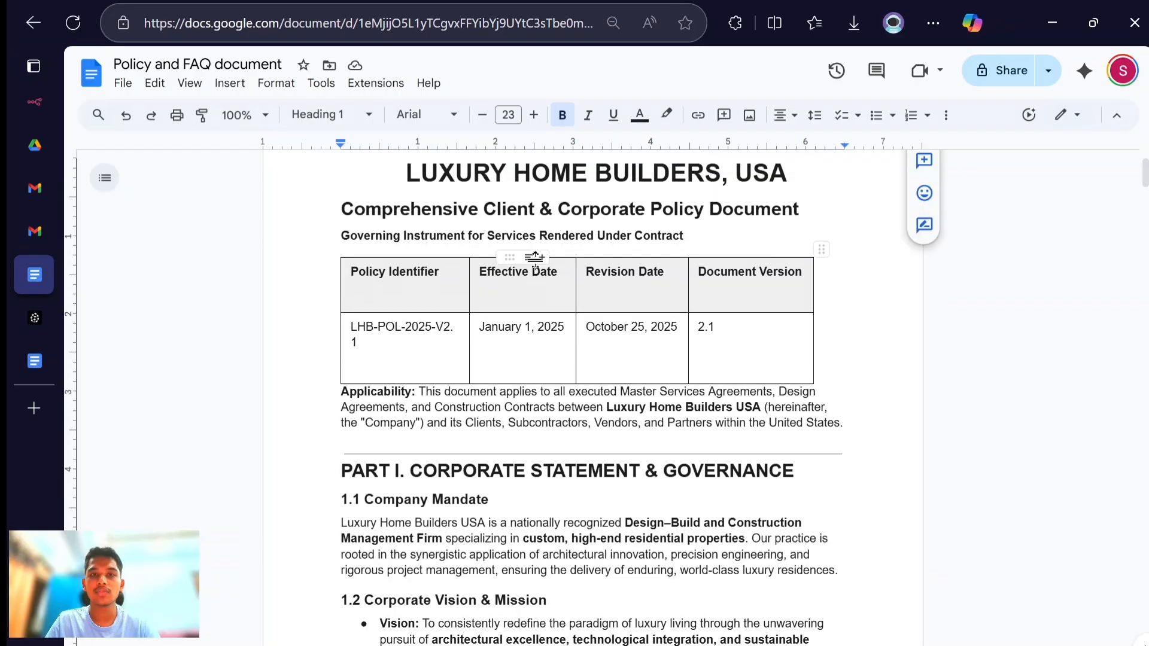
pyautogui.scroll(-2, 538, 260)
pyautogui.scroll(-15, 538, 260)
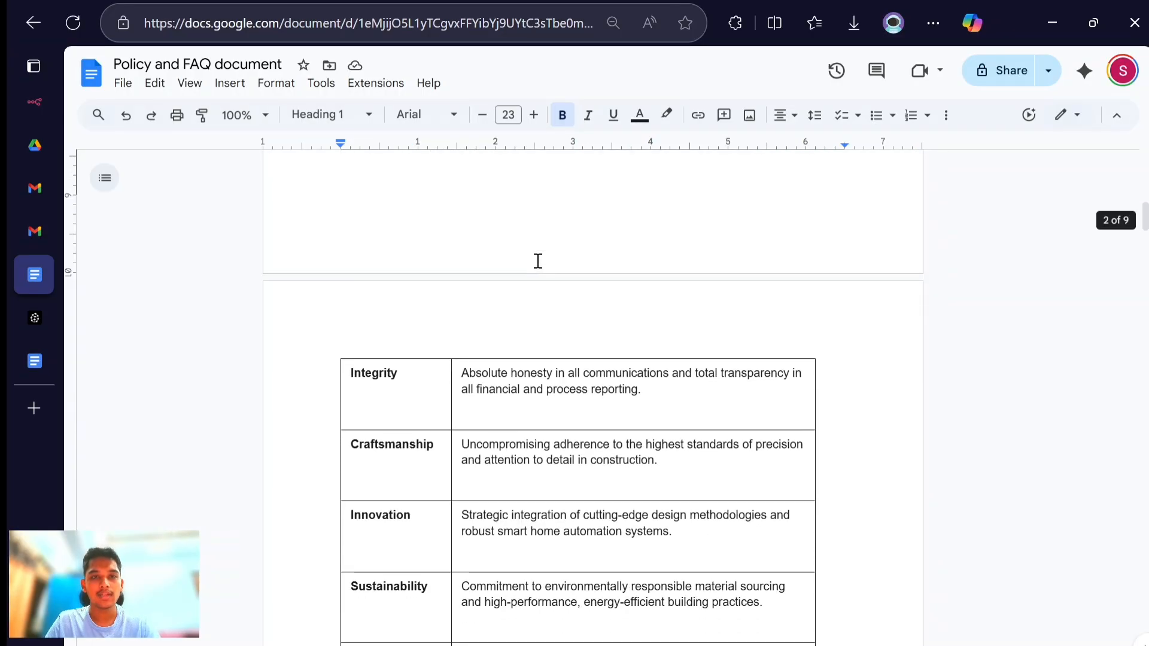
pyautogui.scroll(-8, 537, 260)
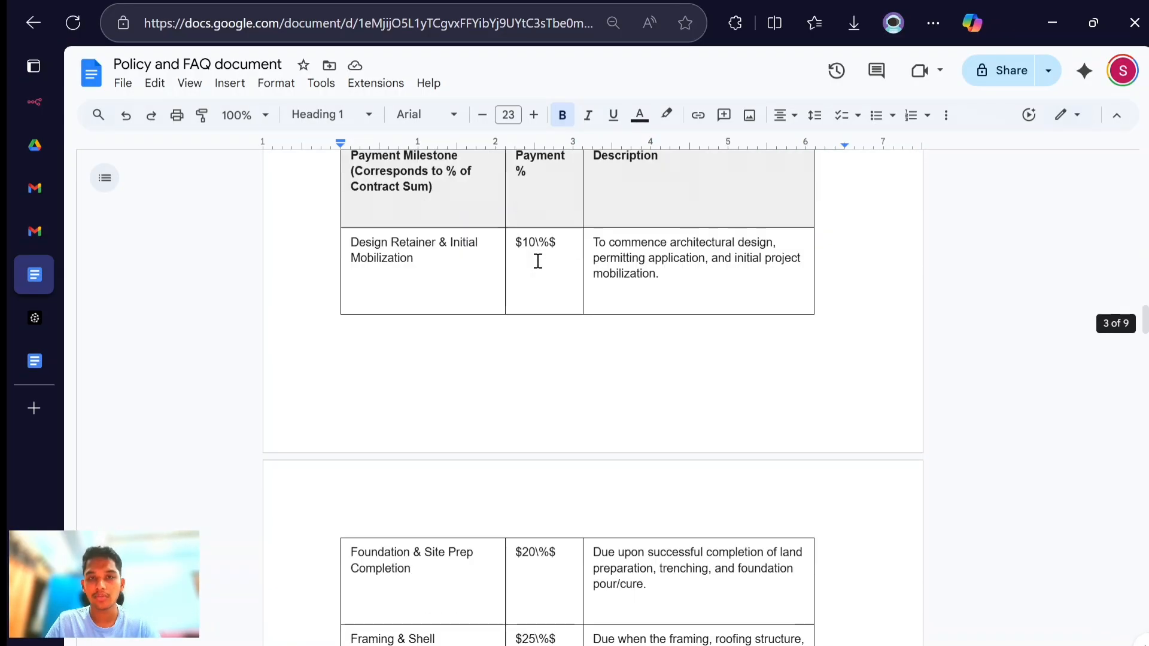
pyautogui.scroll(20, 537, 260)
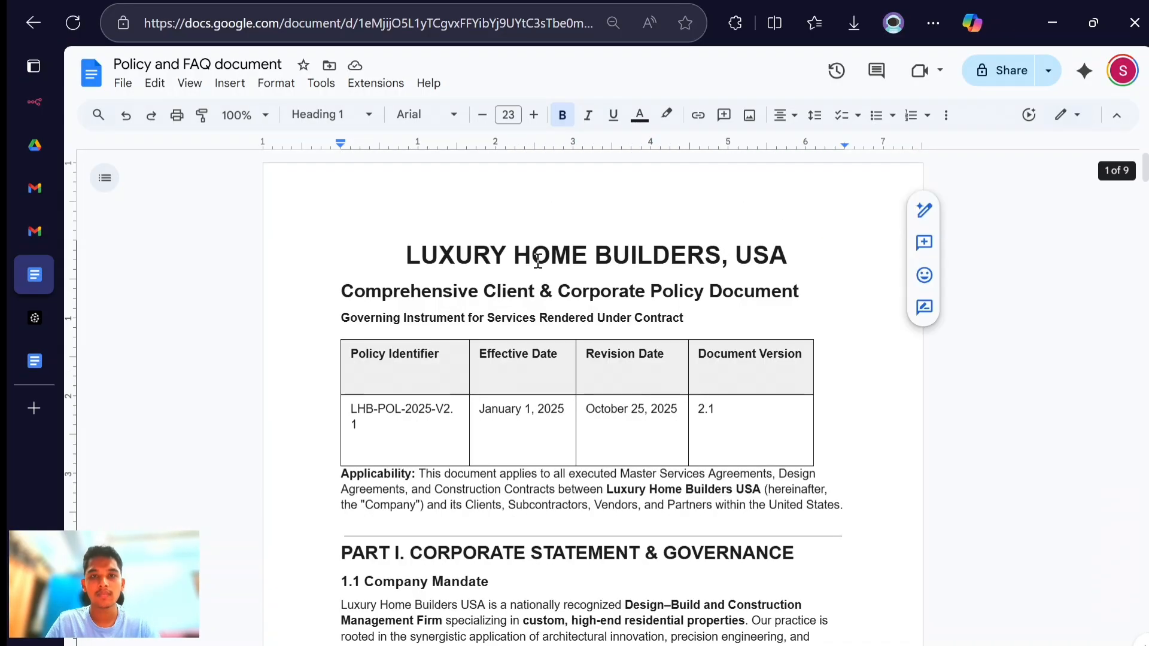
pyautogui.click(402, 234)
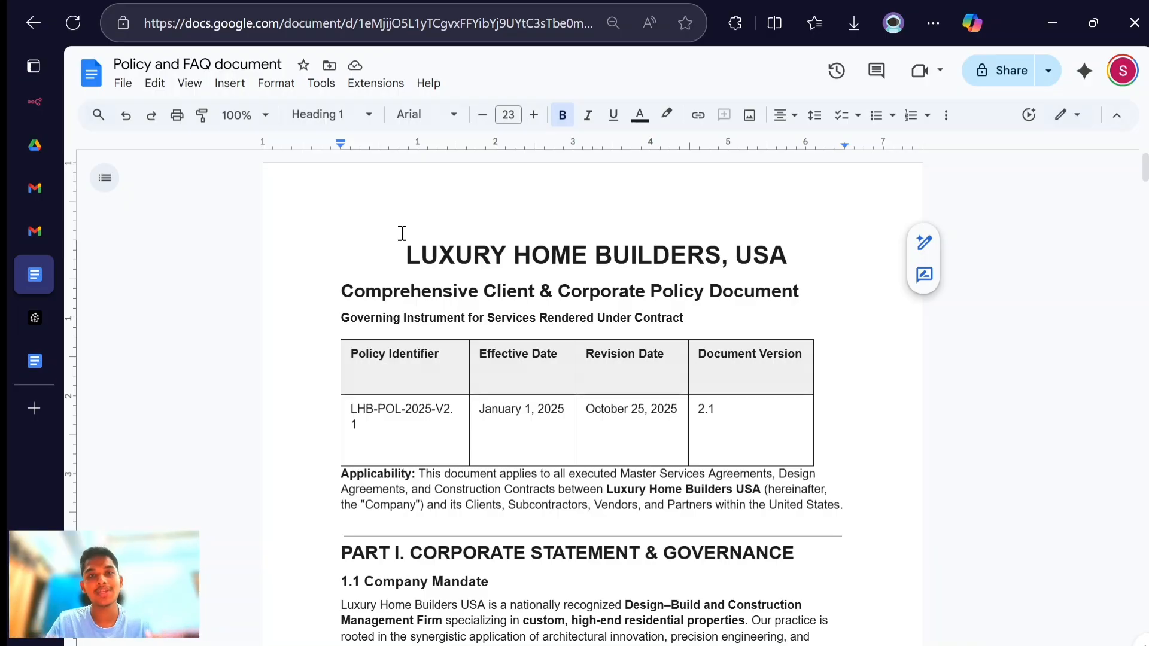
pyautogui.click(29, 103)
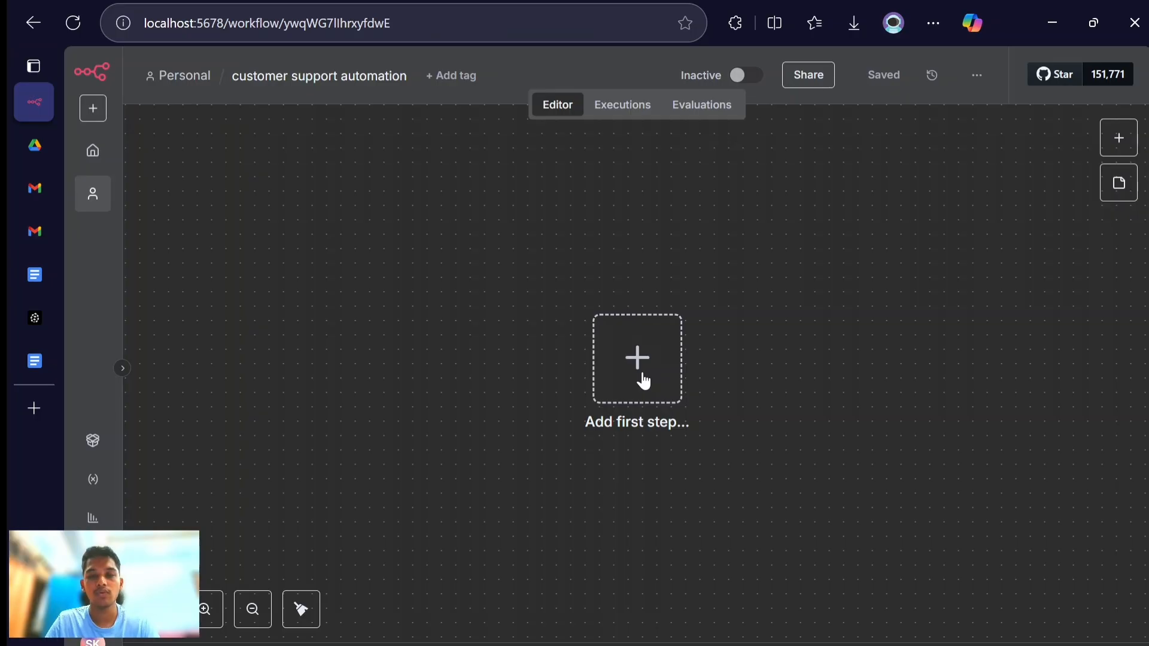
pyautogui.click(644, 381)
pyautogui.click(662, 283)
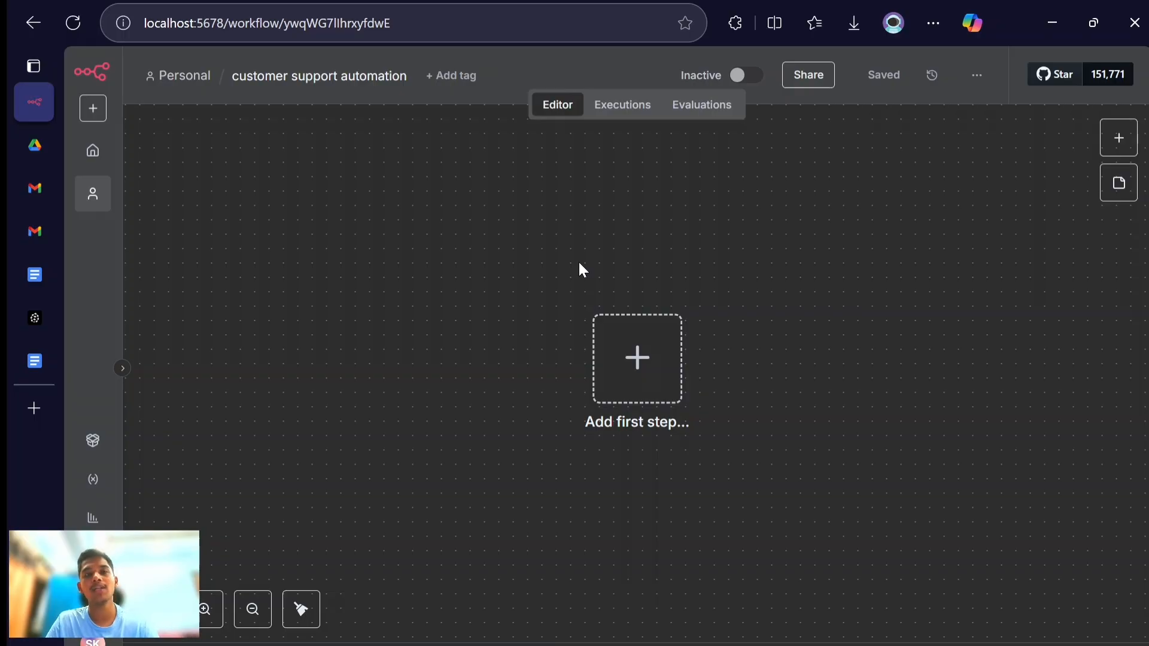
pyautogui.click(654, 390)
pyautogui.click(503, 261)
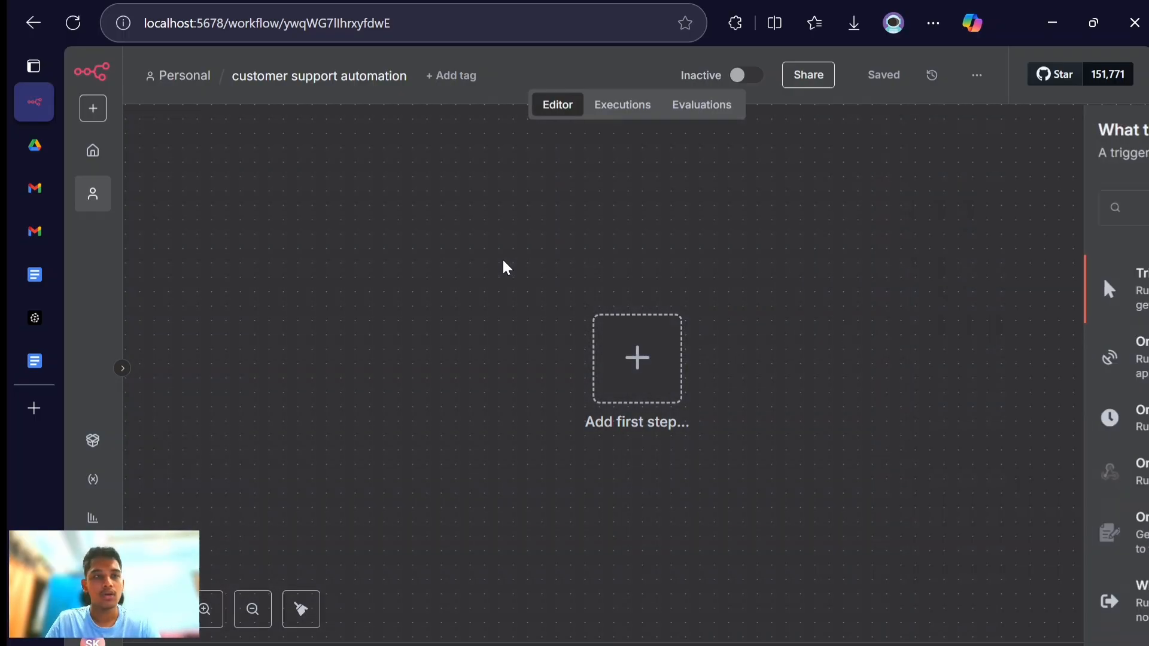
# - Switch to Google Drive, create a folder named "n8n folder" and open it
pyautogui.click(38, 158)
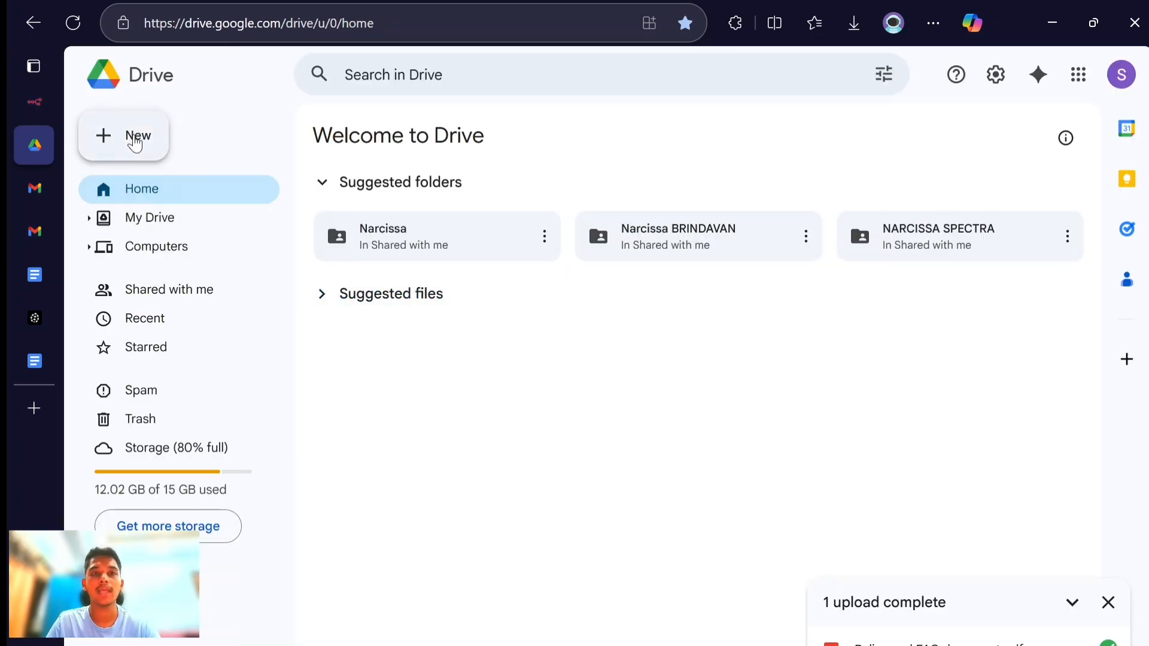
pyautogui.click(135, 142)
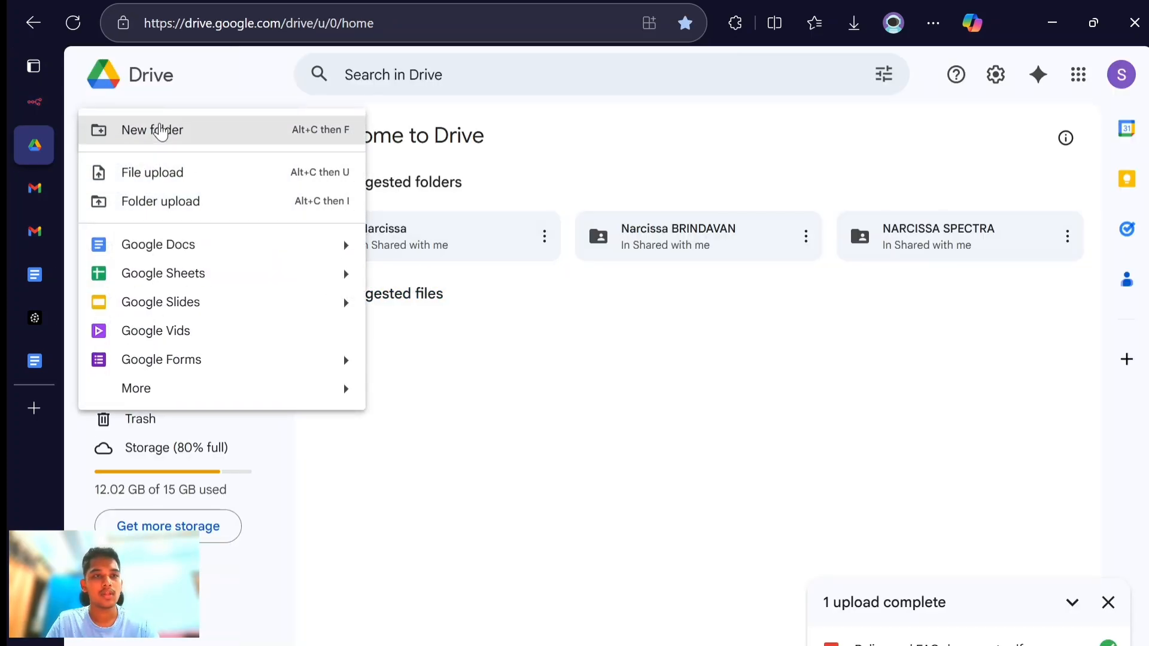
pyautogui.click(160, 130)
pyautogui.write('n')
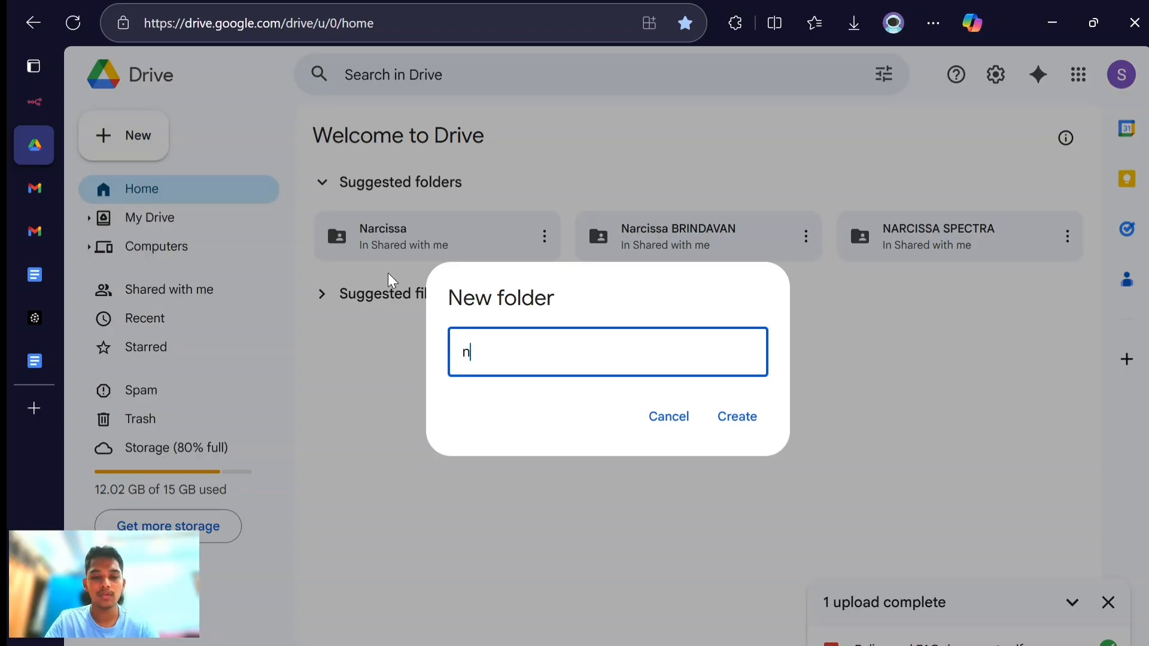
pyautogui.write('8n folder')
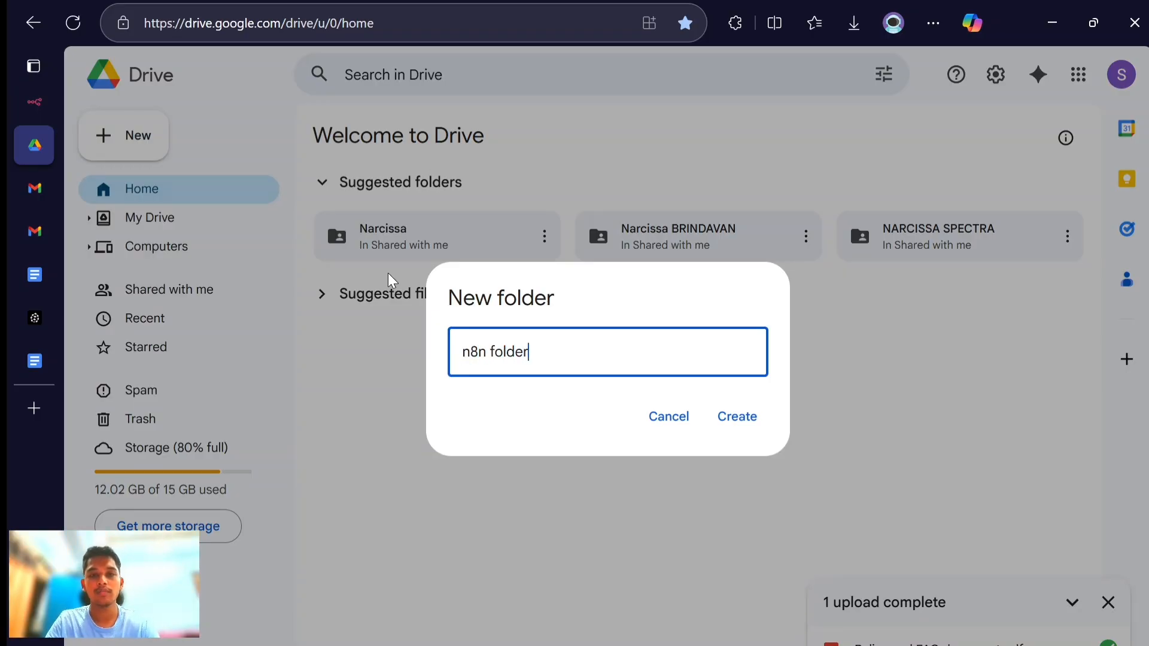
pyautogui.press('Return')
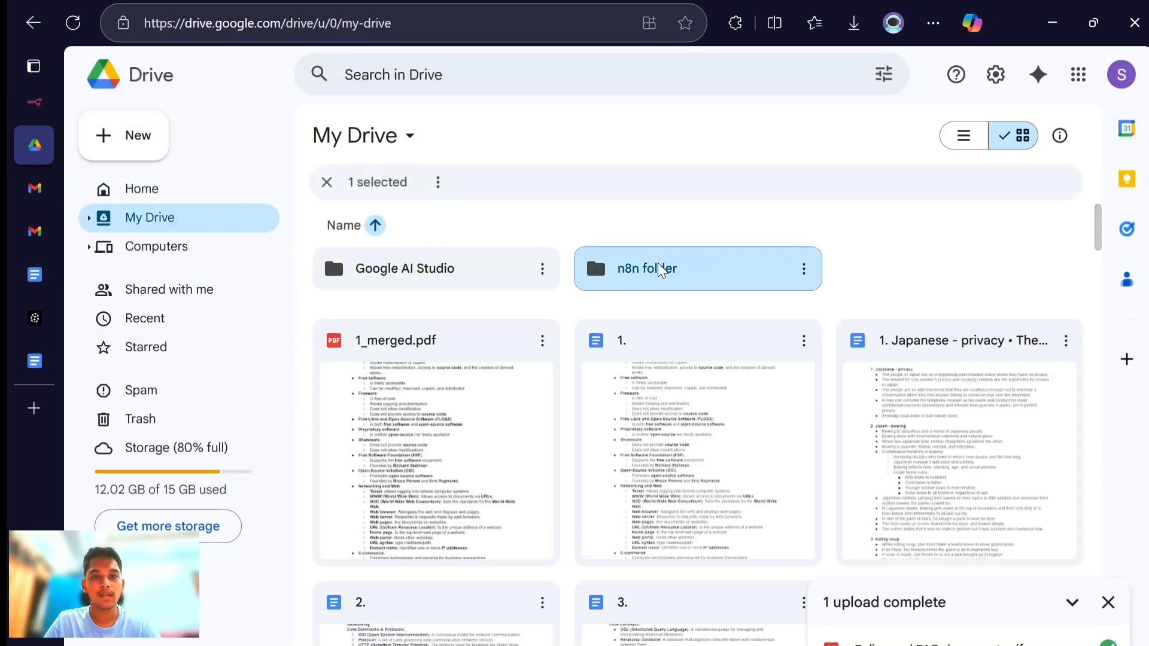
pyautogui.doubleClick(691, 264)
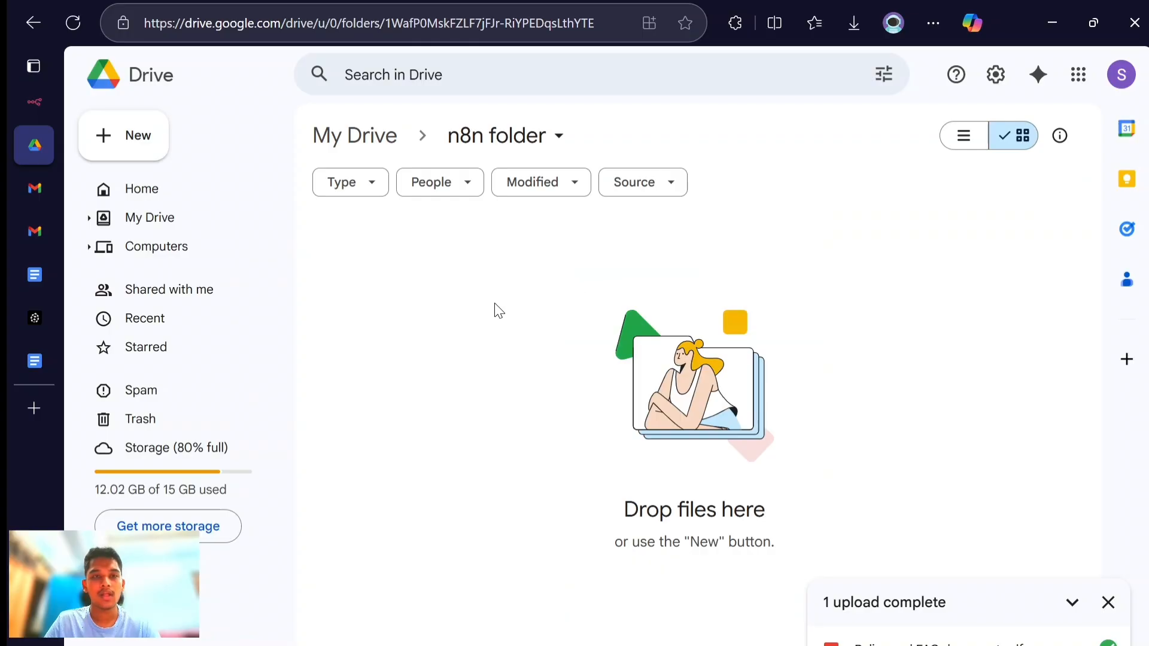
pyautogui.click(34, 273)
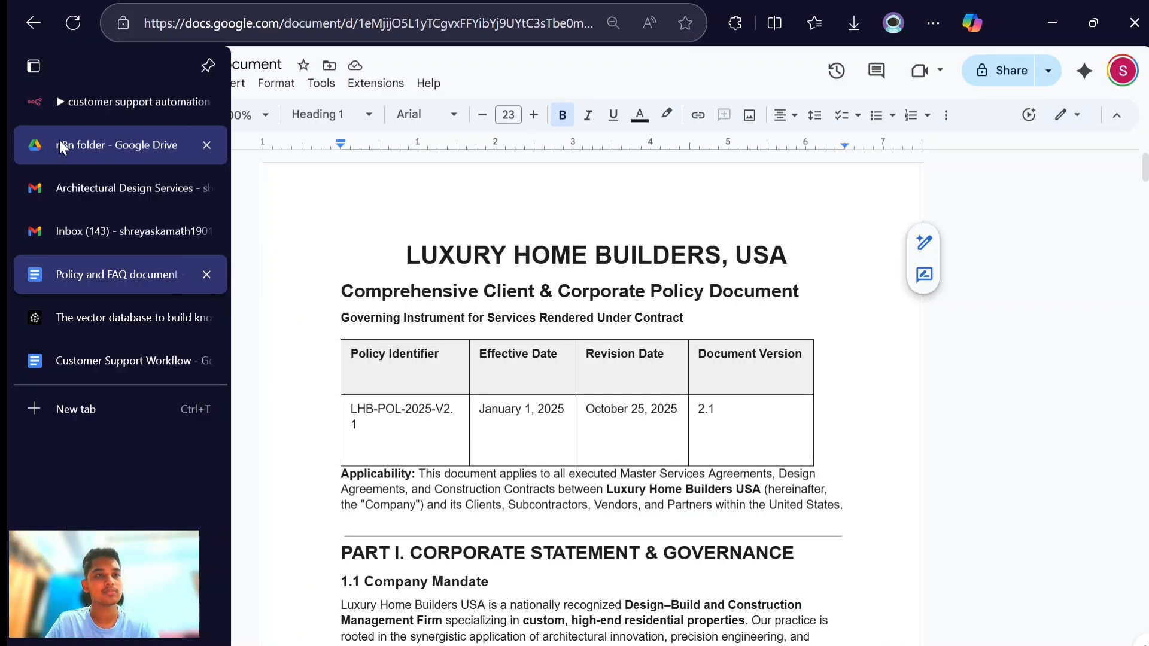
pyautogui.click(59, 140)
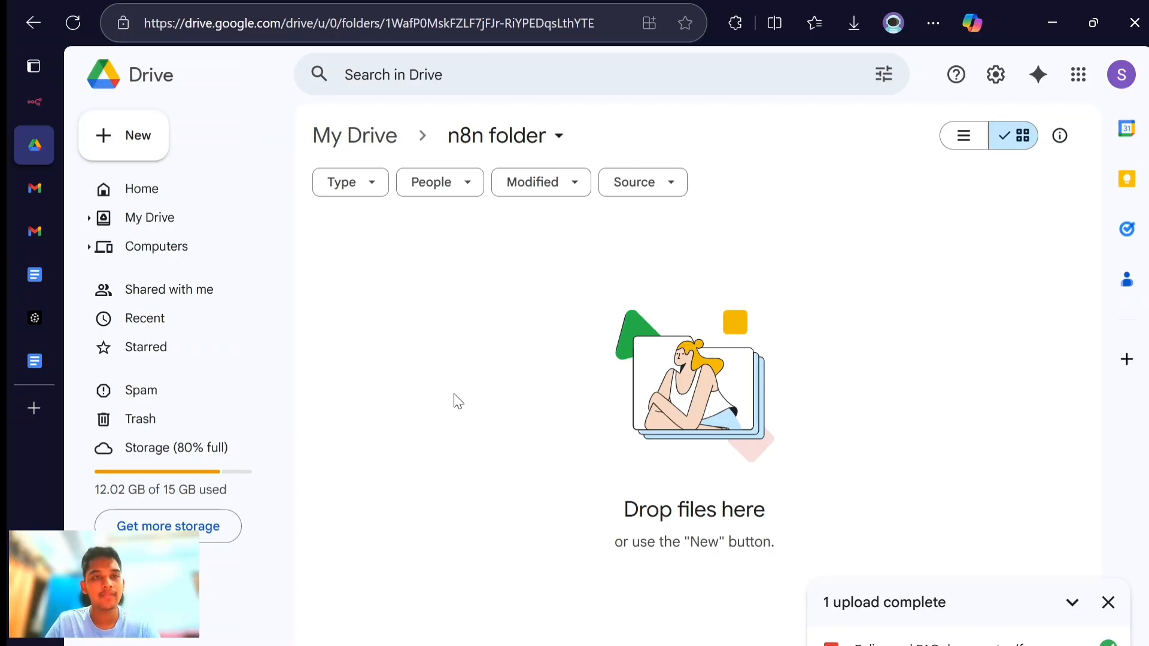
# - Return to the n8n workflow and add a Google Drive trigger for changes involving a specific folder as its first step
pyautogui.click(52, 109)
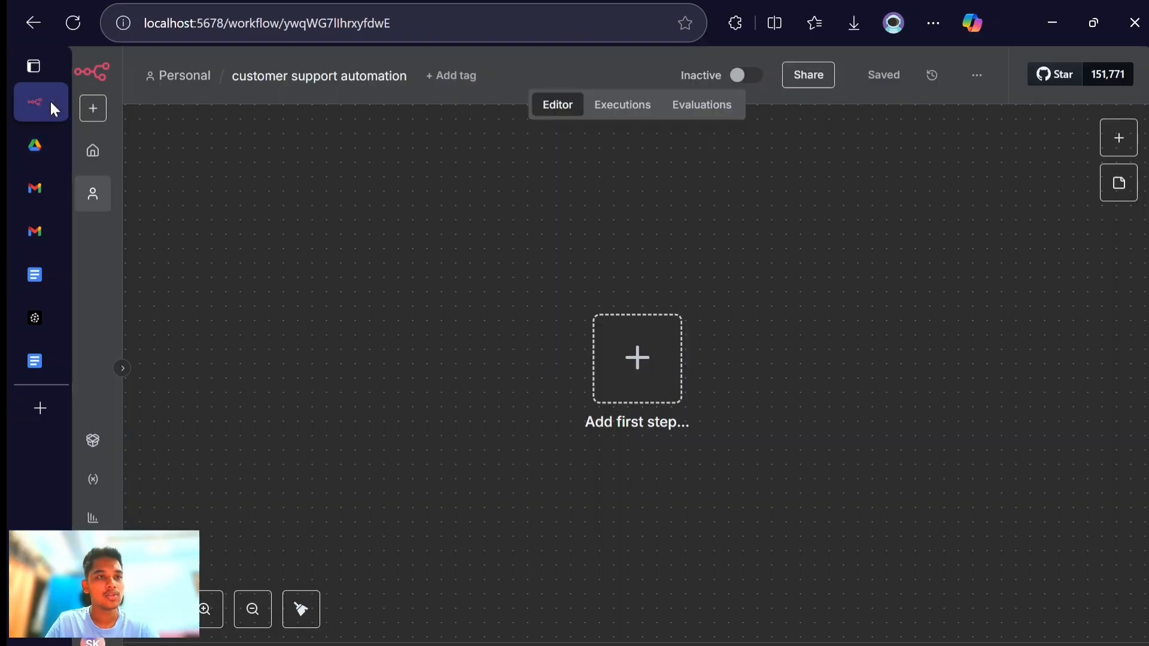
pyautogui.click(646, 380)
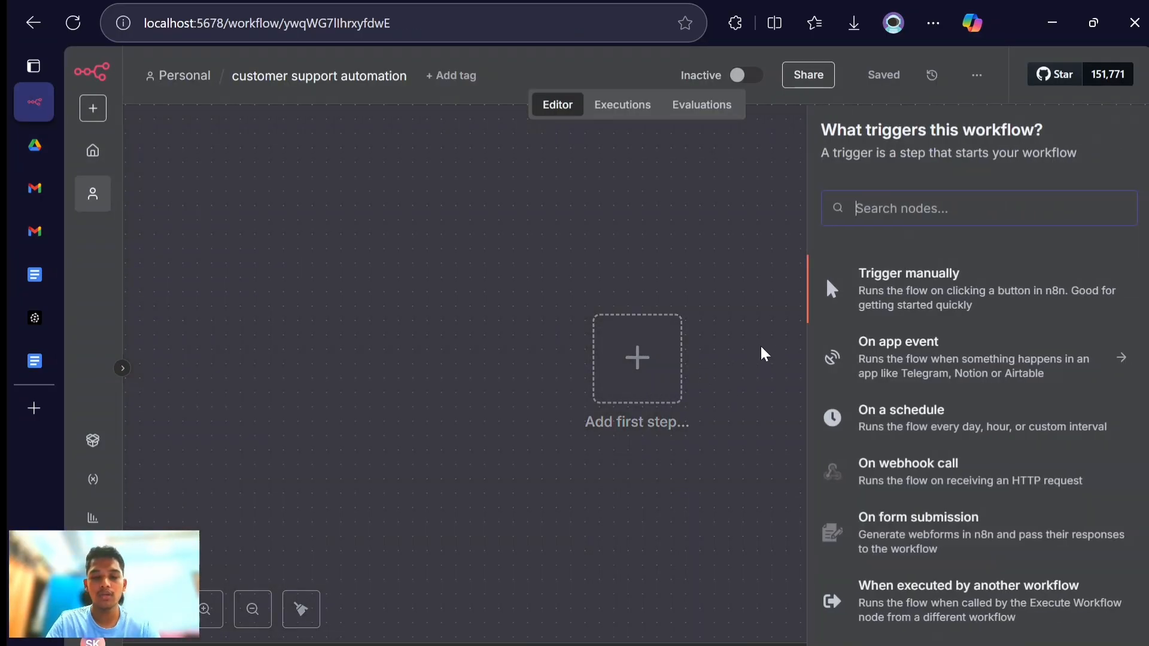
pyautogui.write('google drive')
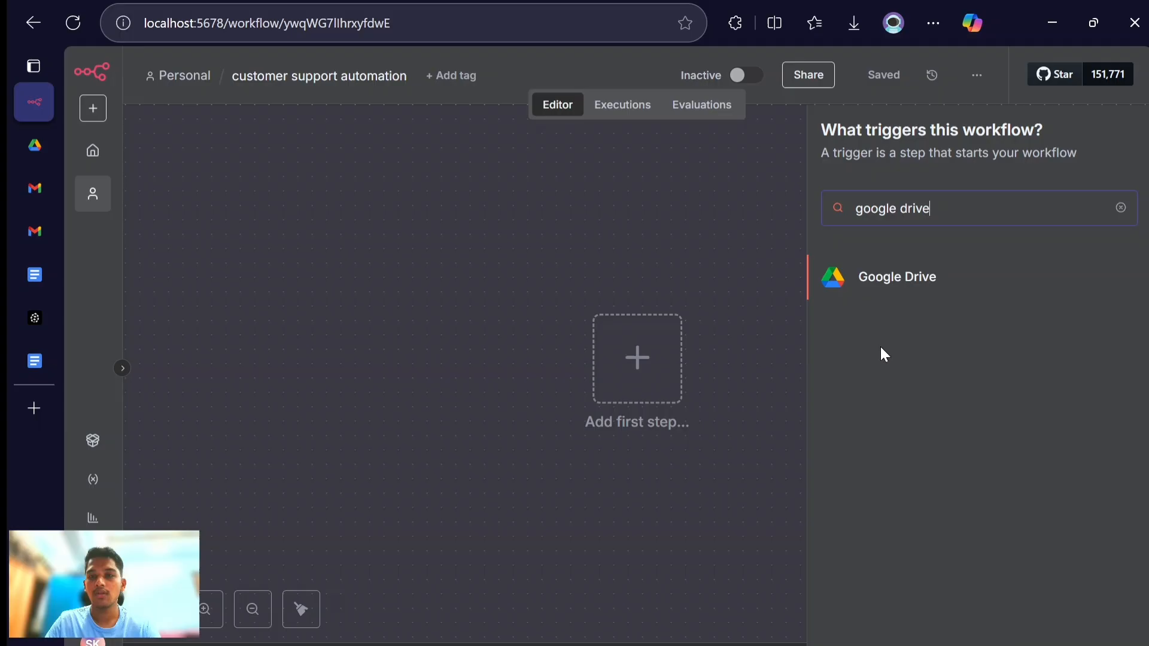
pyautogui.click(881, 278)
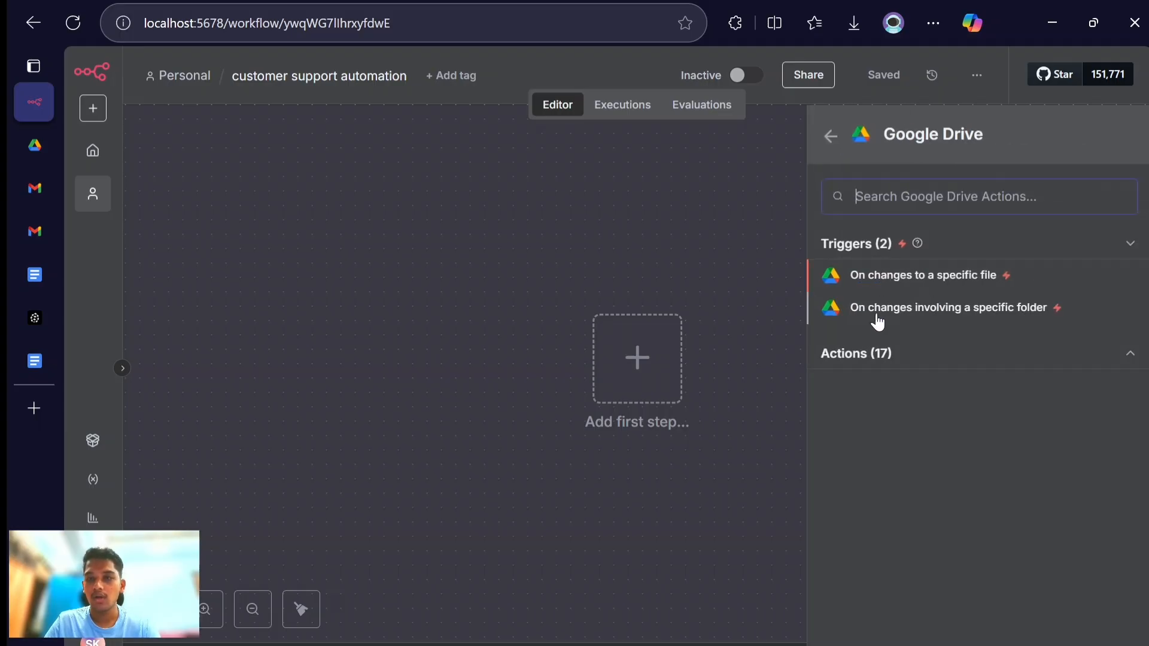
pyautogui.click(938, 311)
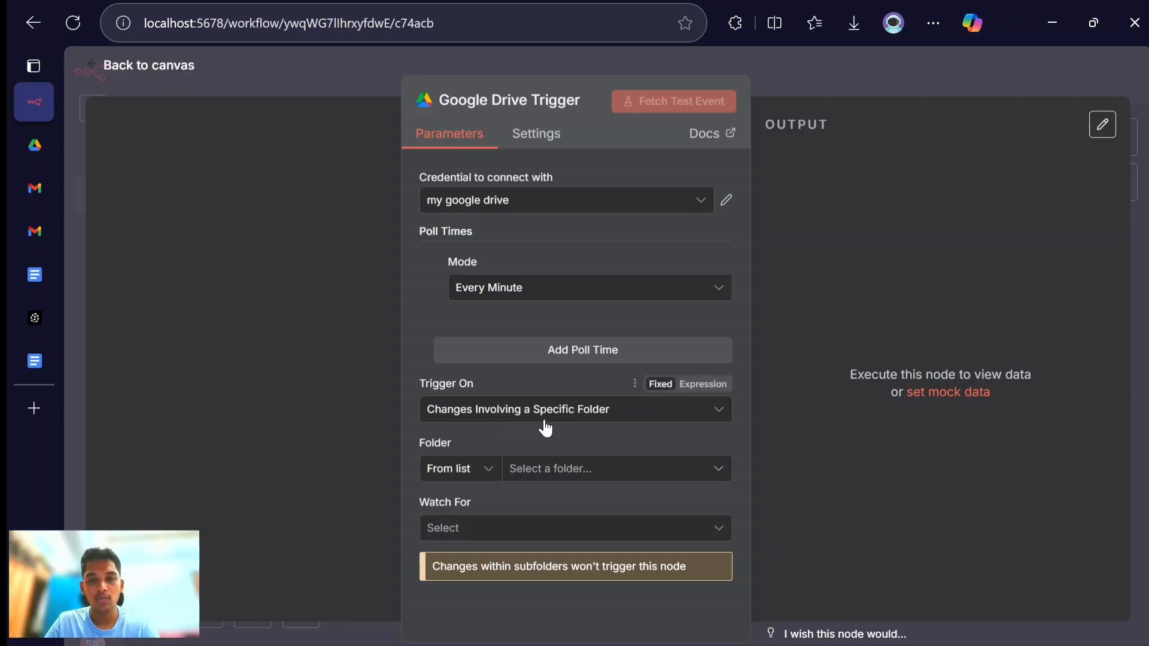
# - Set the Google Drive trigger to watch "n8n folder" for the File Created event
pyautogui.click(564, 471)
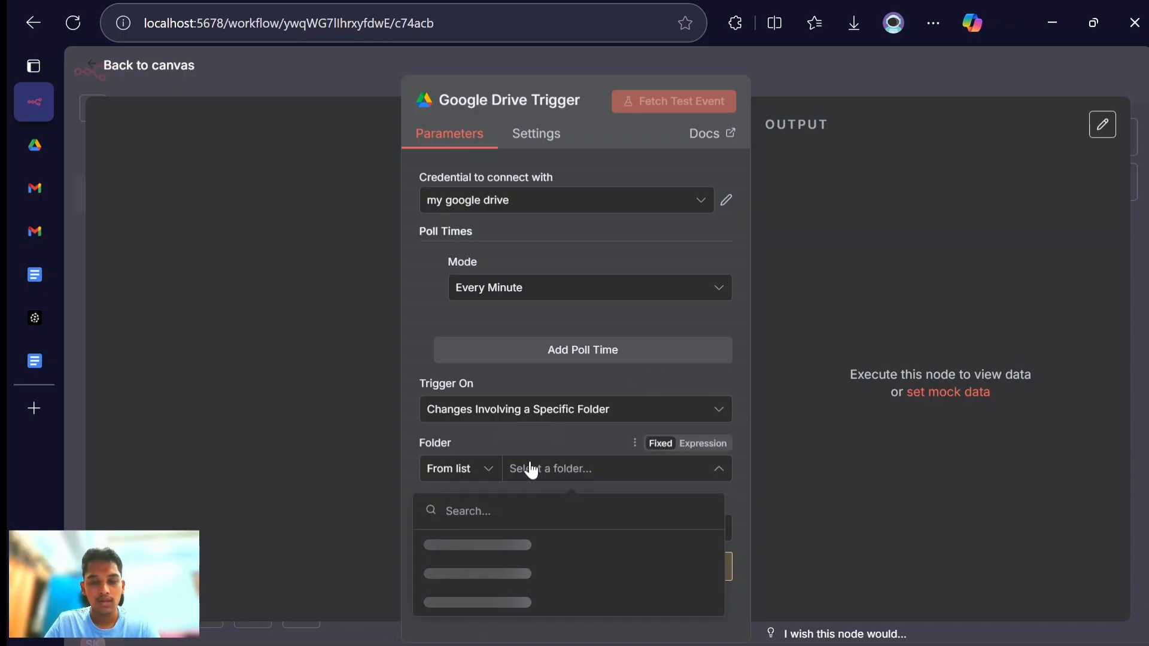
pyautogui.click(622, 447)
pyautogui.click(595, 482)
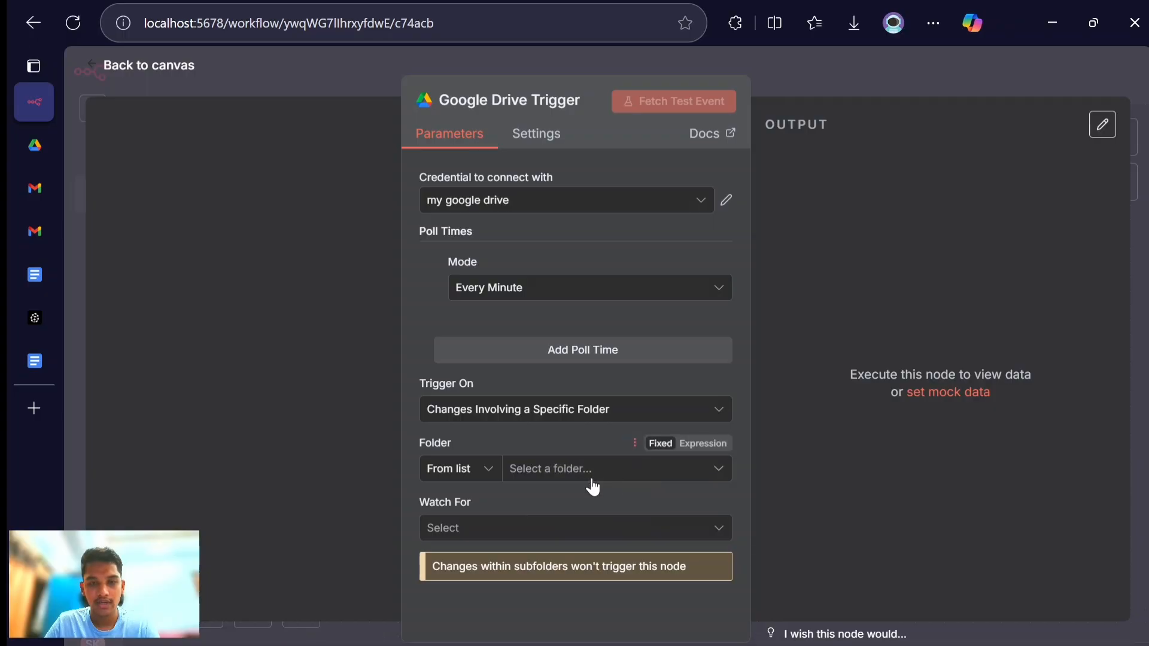
pyautogui.click(568, 472)
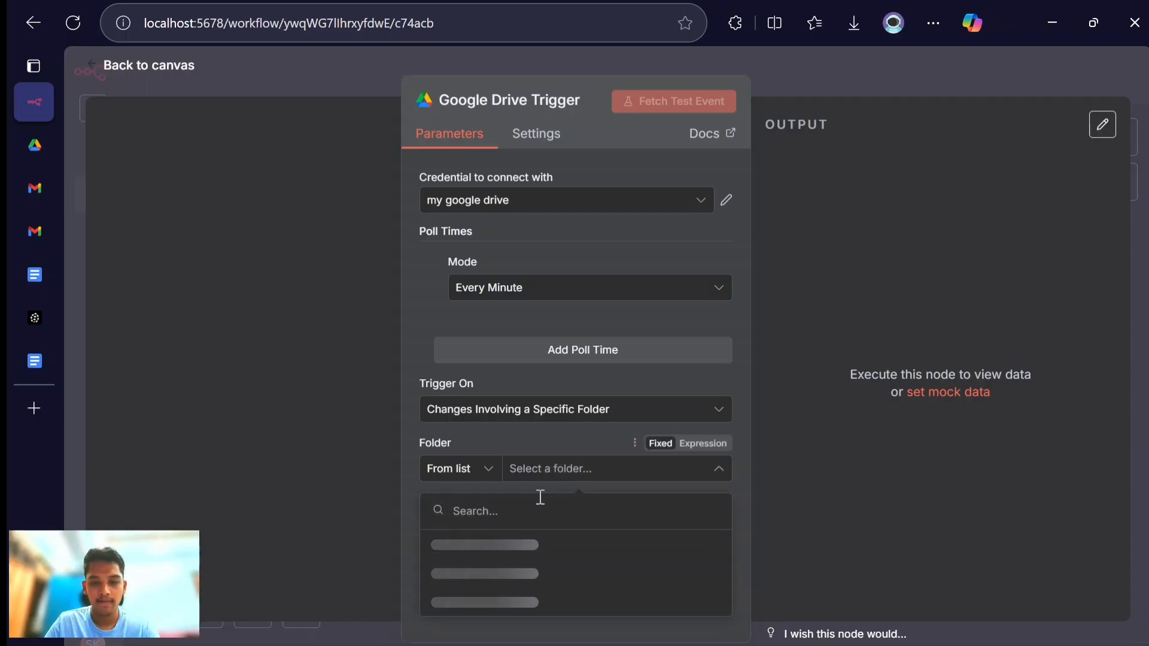
pyautogui.write('n8n')
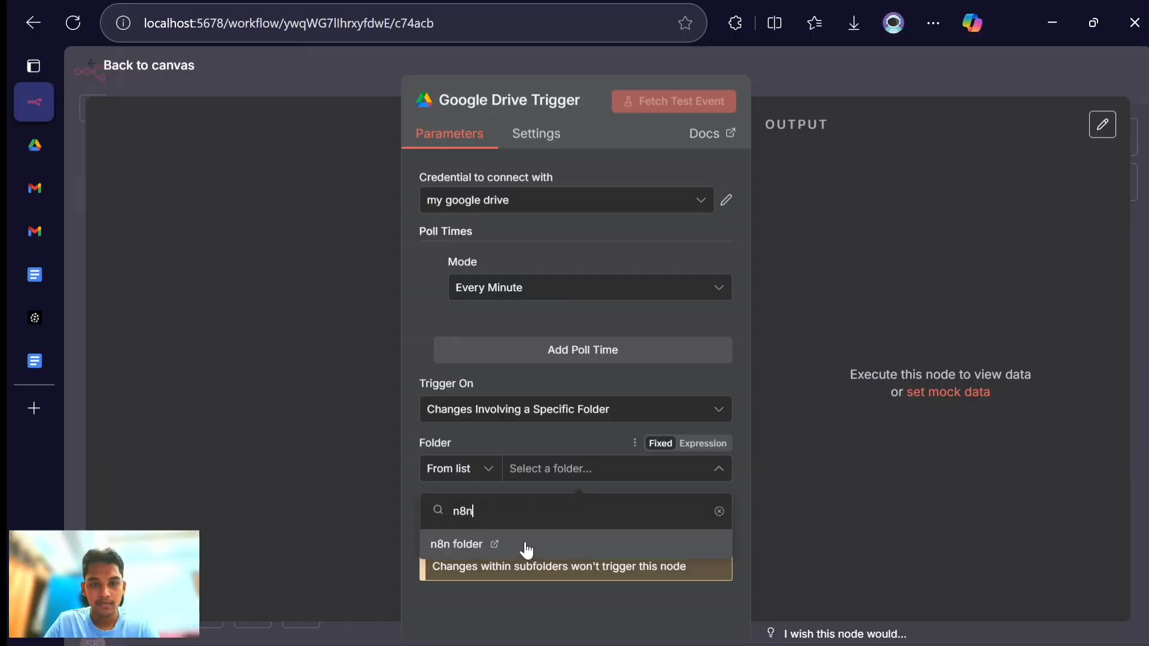
pyautogui.click(487, 544)
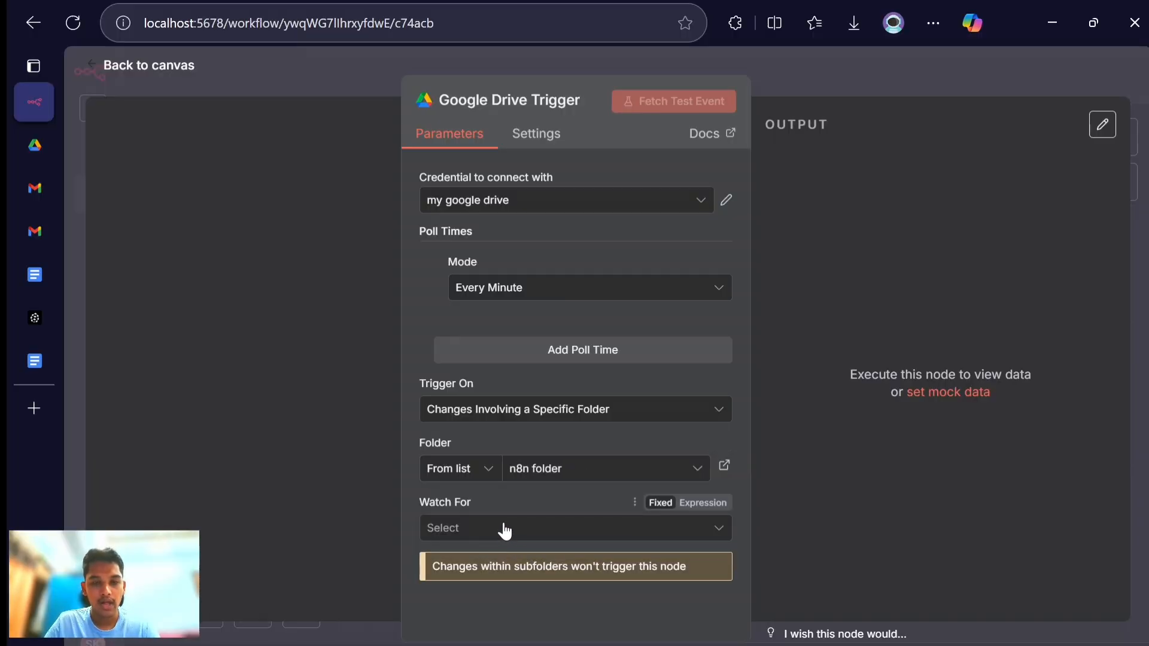
pyautogui.click(505, 529)
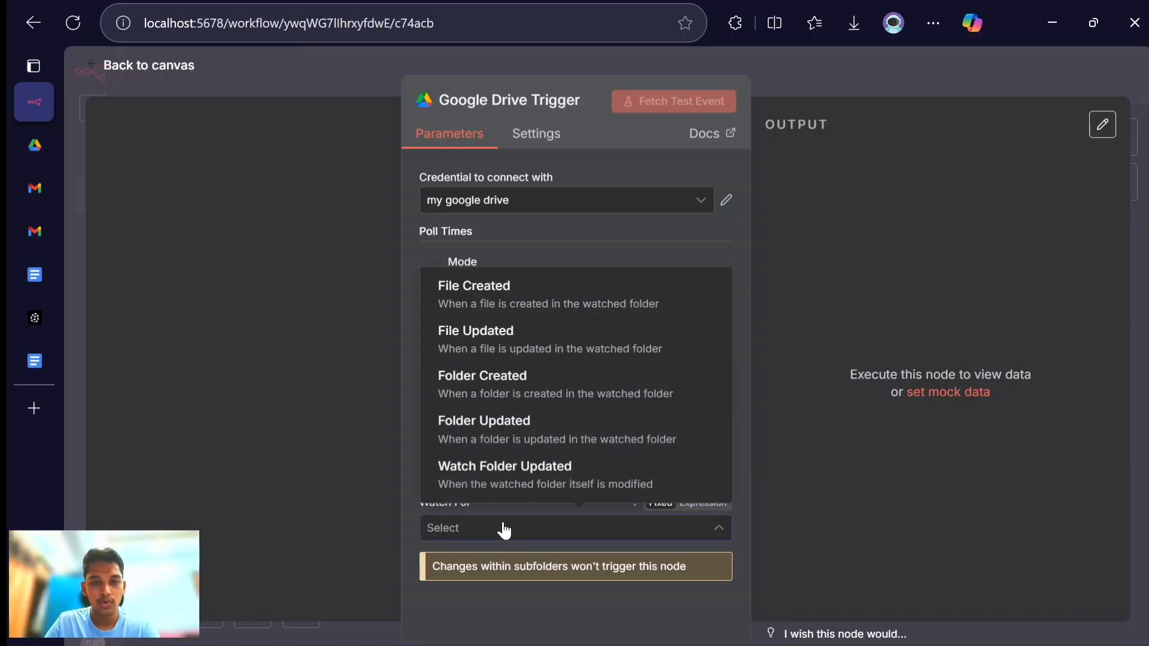
pyautogui.click(504, 314)
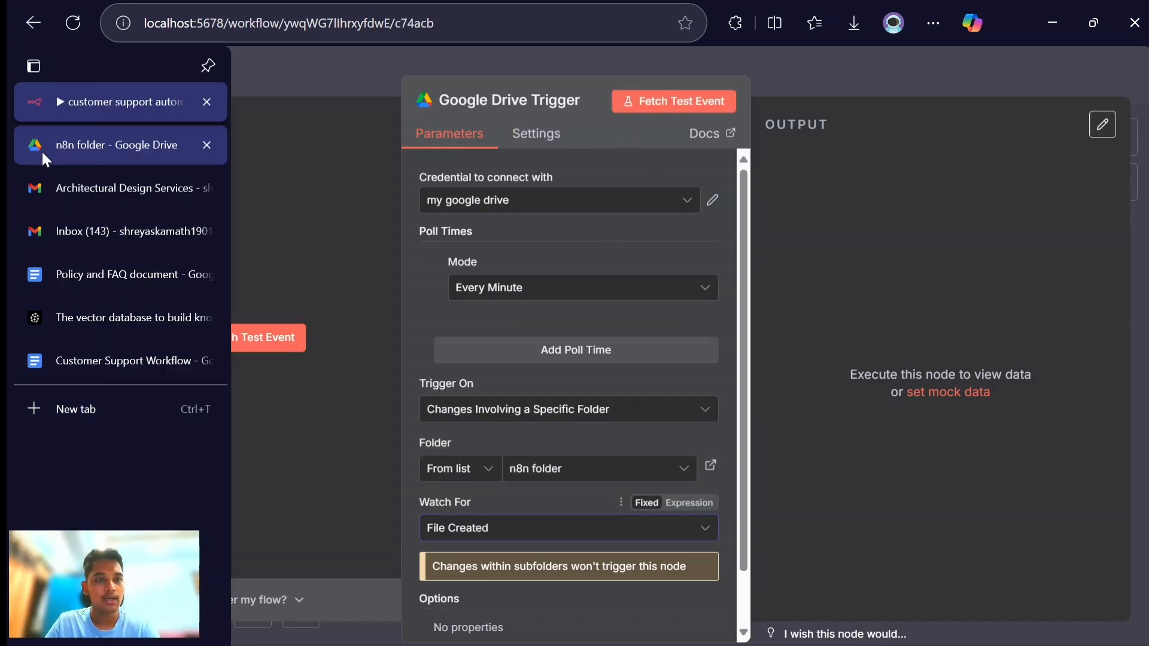
# - Switch to Google Drive, upload "Policy and FAQ document.pdf" into the n8n folder and dismiss the upload notice
pyautogui.click(41, 150)
pyautogui.rightClick(462, 314)
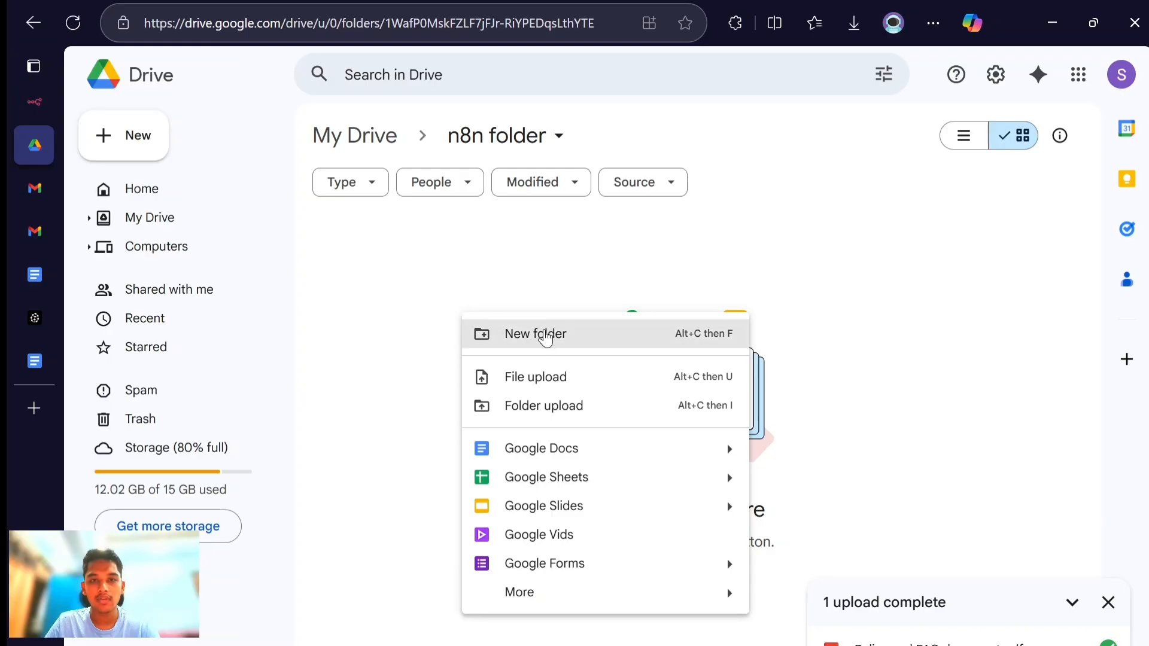
pyautogui.click(541, 377)
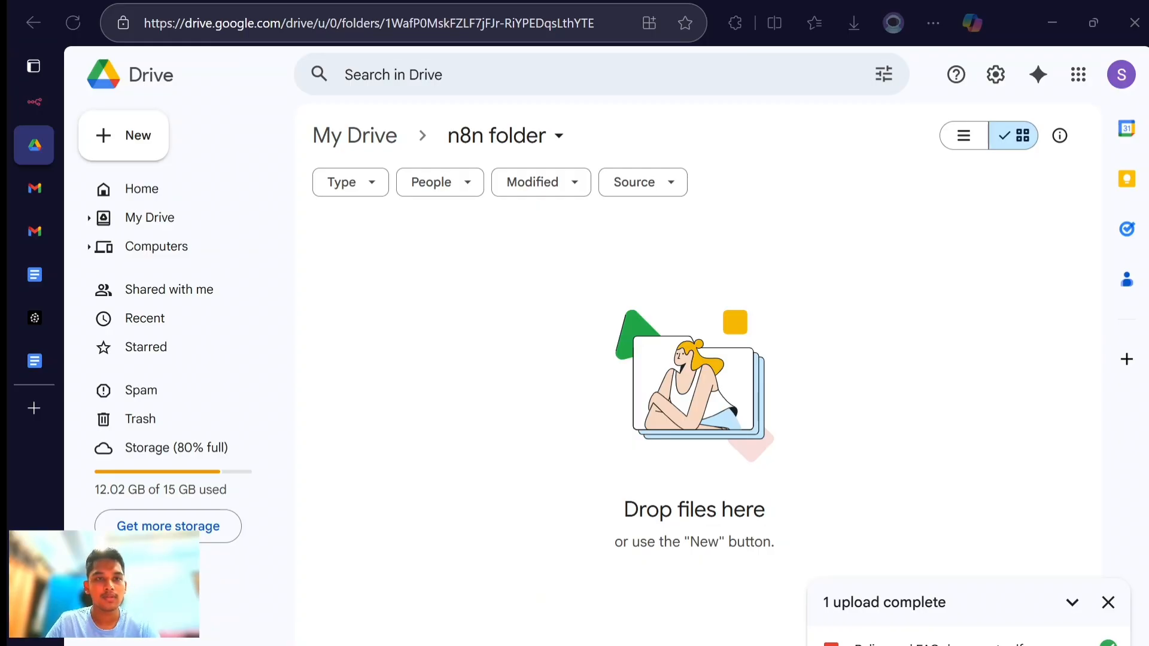
pyautogui.doubleClick(360, 183)
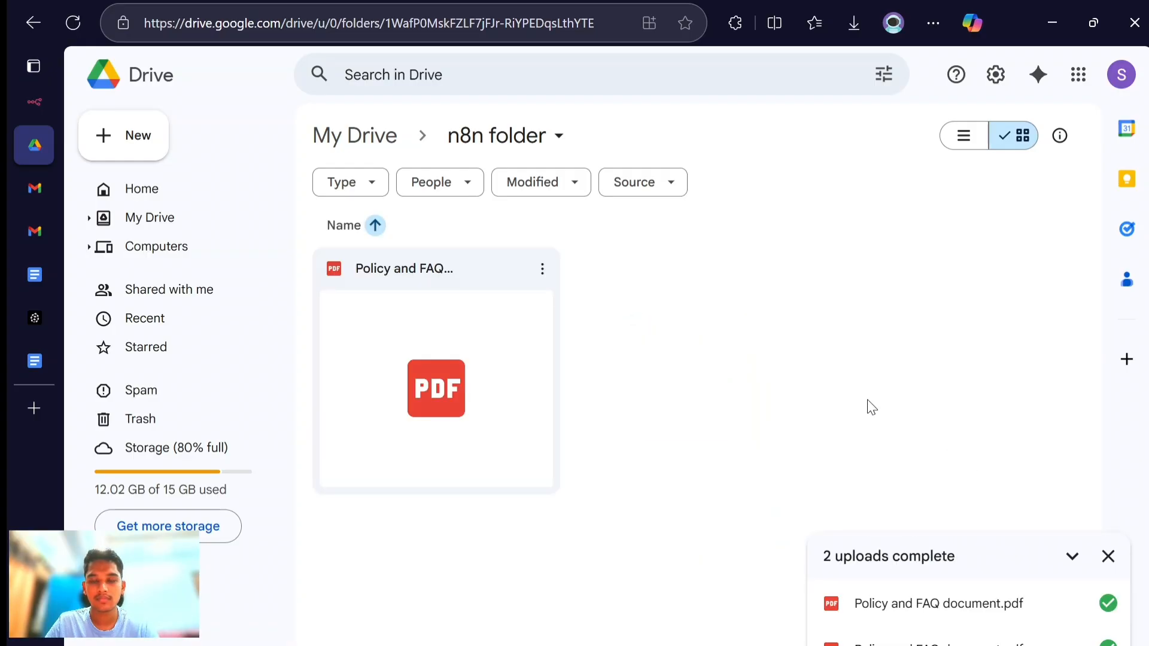
pyautogui.click(1108, 556)
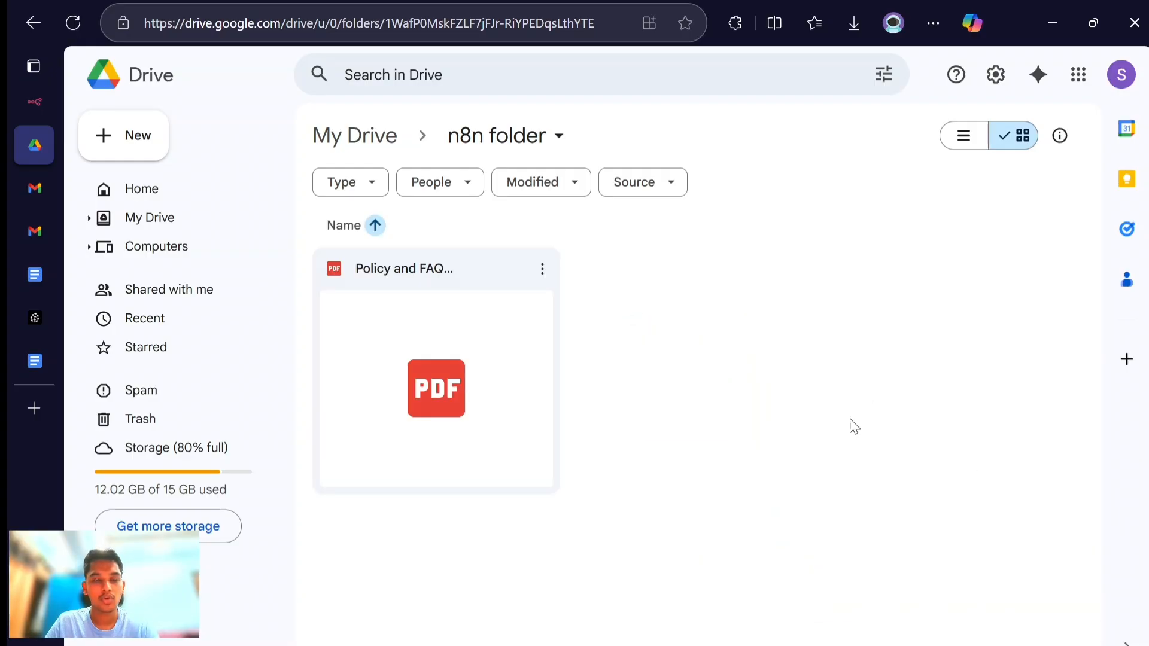
# - Return to the n8n workflow, fetch a test event for the Google Drive trigger and check the file name in its JSON output
pyautogui.hotkey('alt', 'Tab')
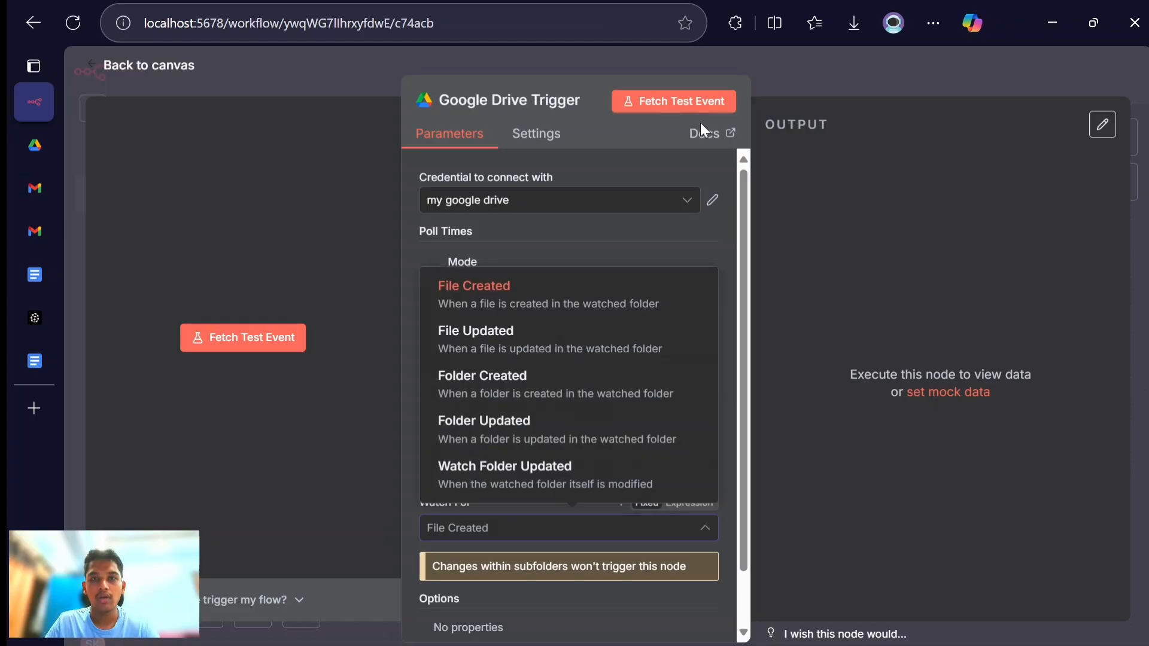
pyautogui.click(587, 293)
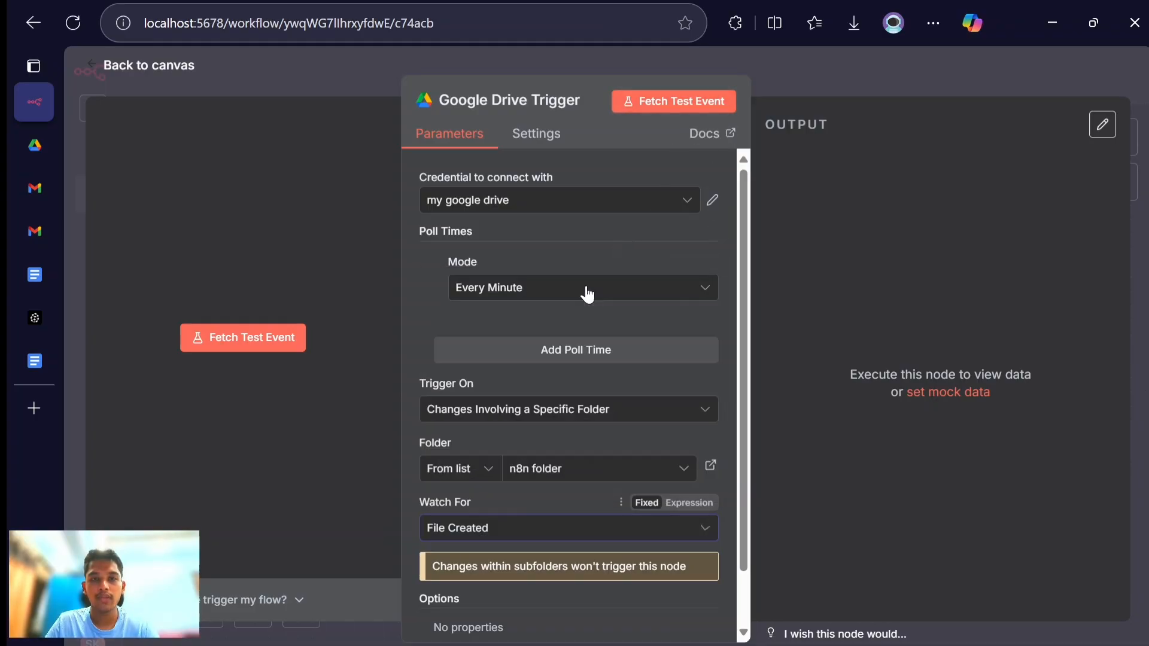
pyautogui.click(667, 107)
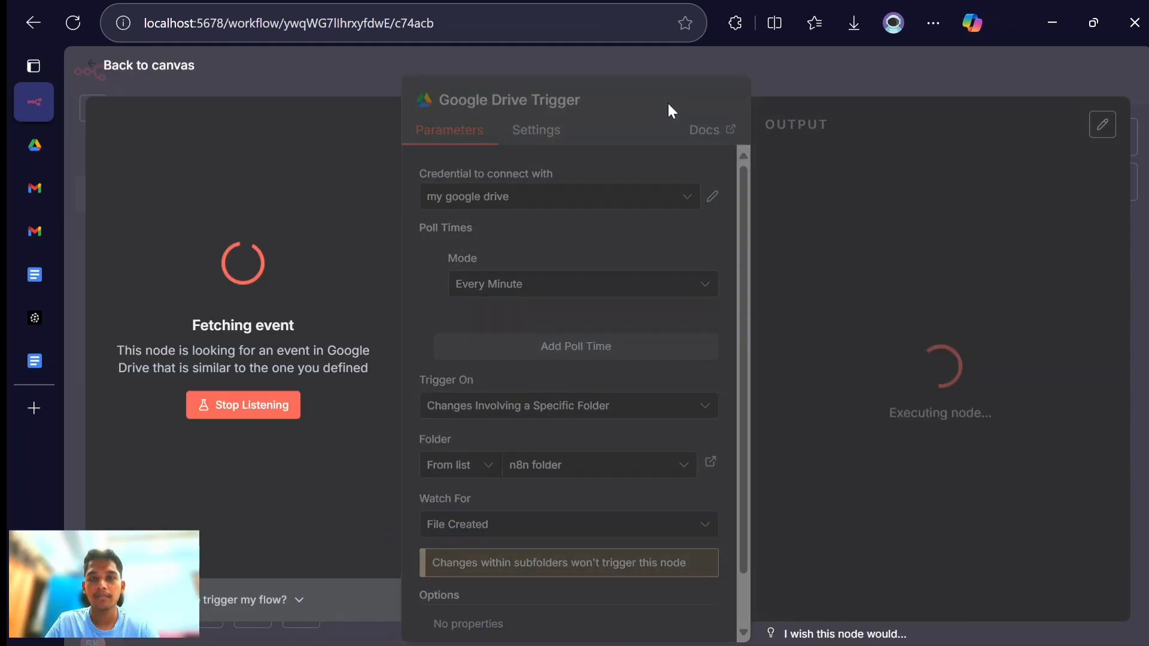
pyautogui.scroll(-10, 1058, 389)
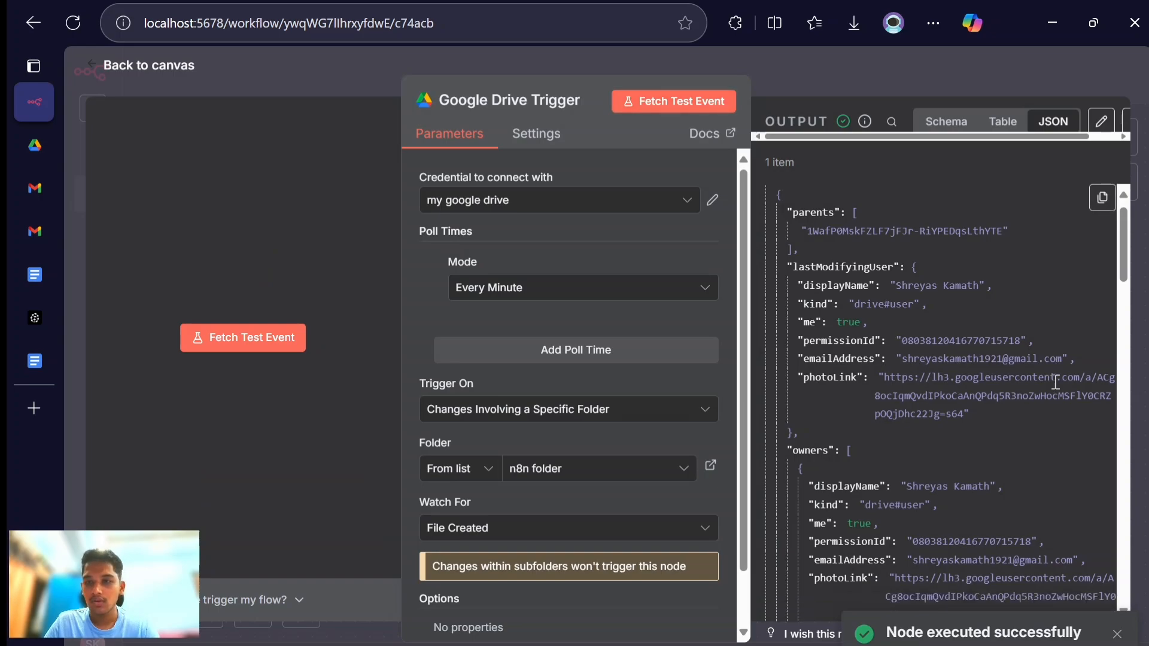
pyautogui.scroll(-6, 1056, 389)
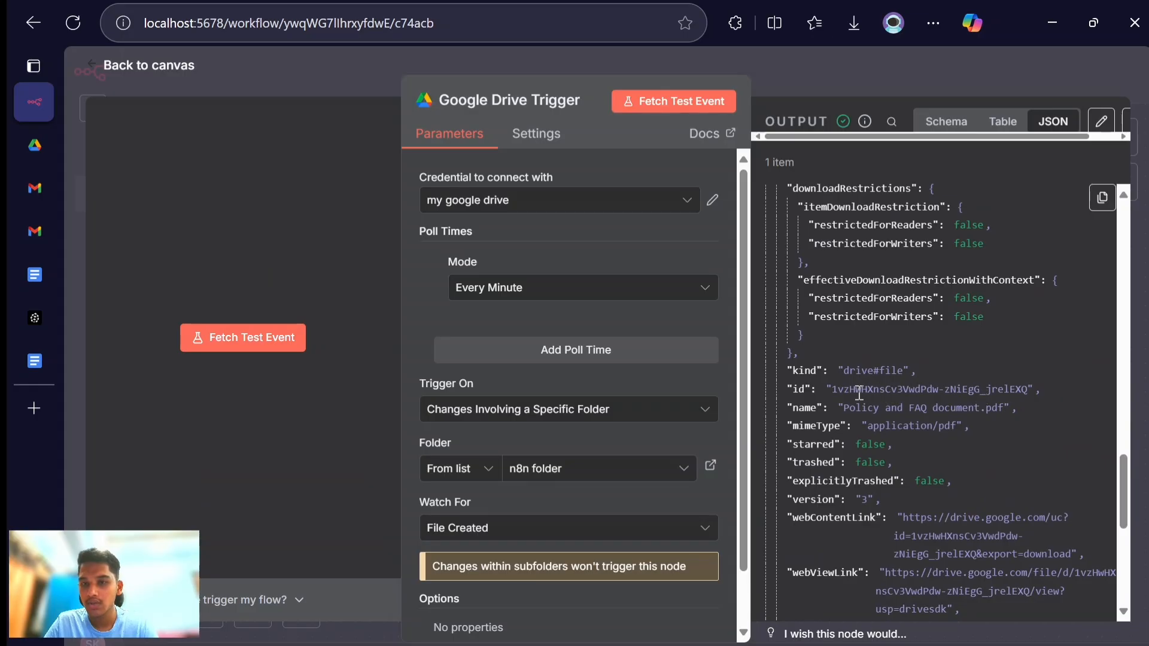
pyautogui.moveTo(838, 409); pyautogui.dragTo(1029, 407)
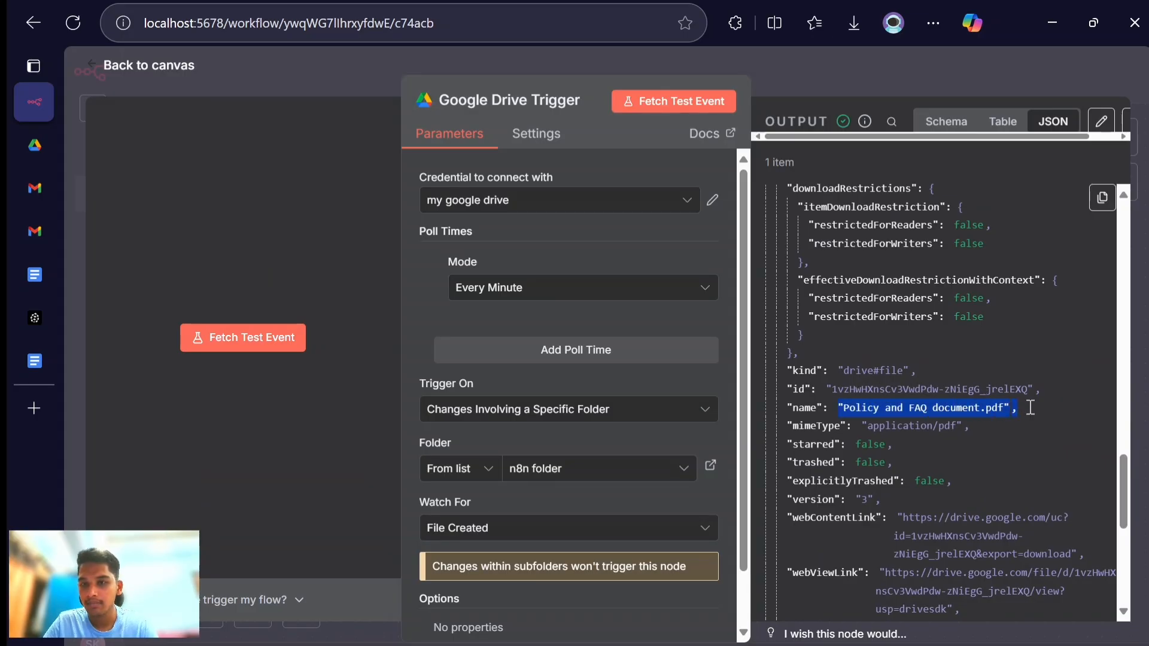
pyautogui.click(1029, 407)
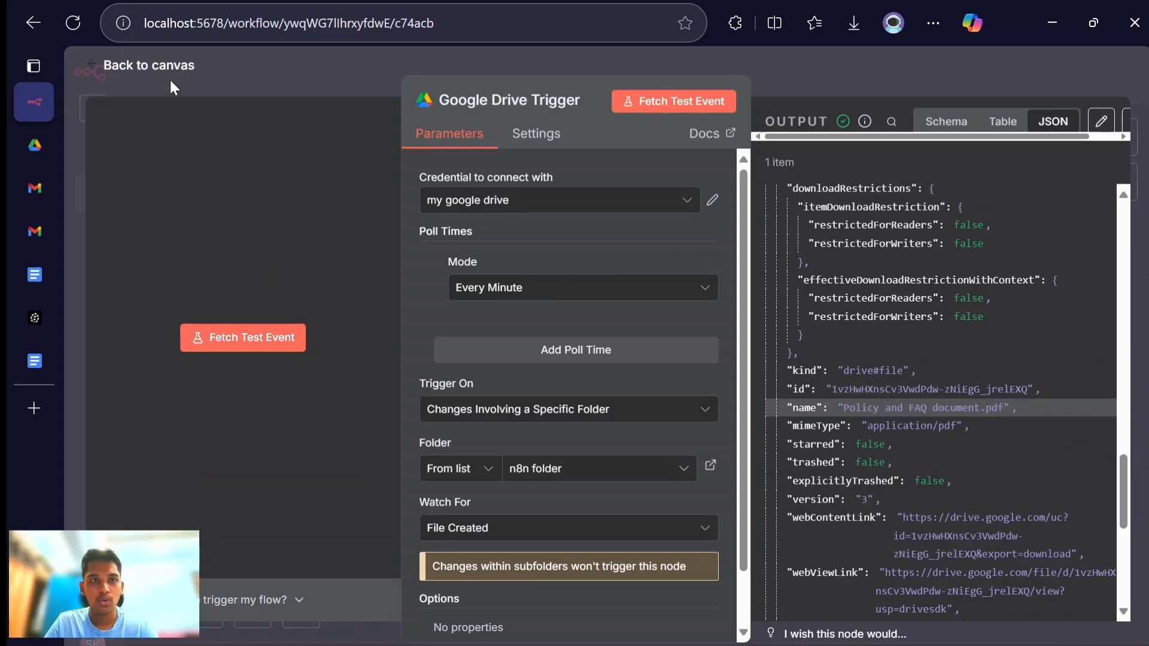
pyautogui.click(139, 66)
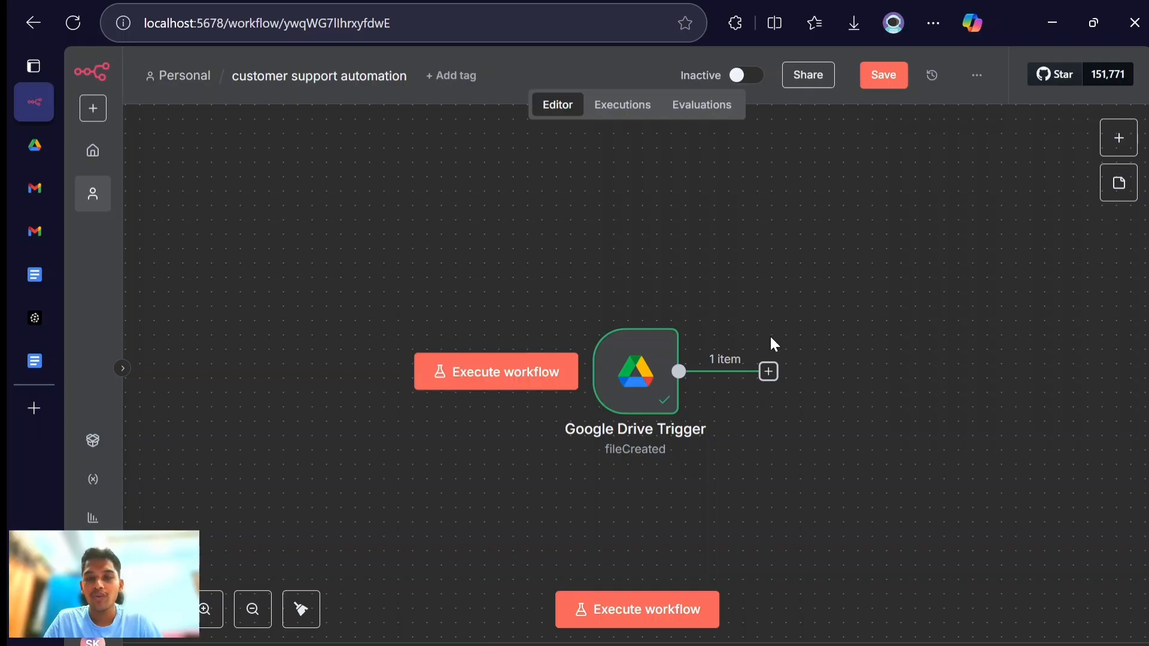
# - Add a Google Drive node with the Download file action after the Google Drive Trigger
pyautogui.click(769, 372)
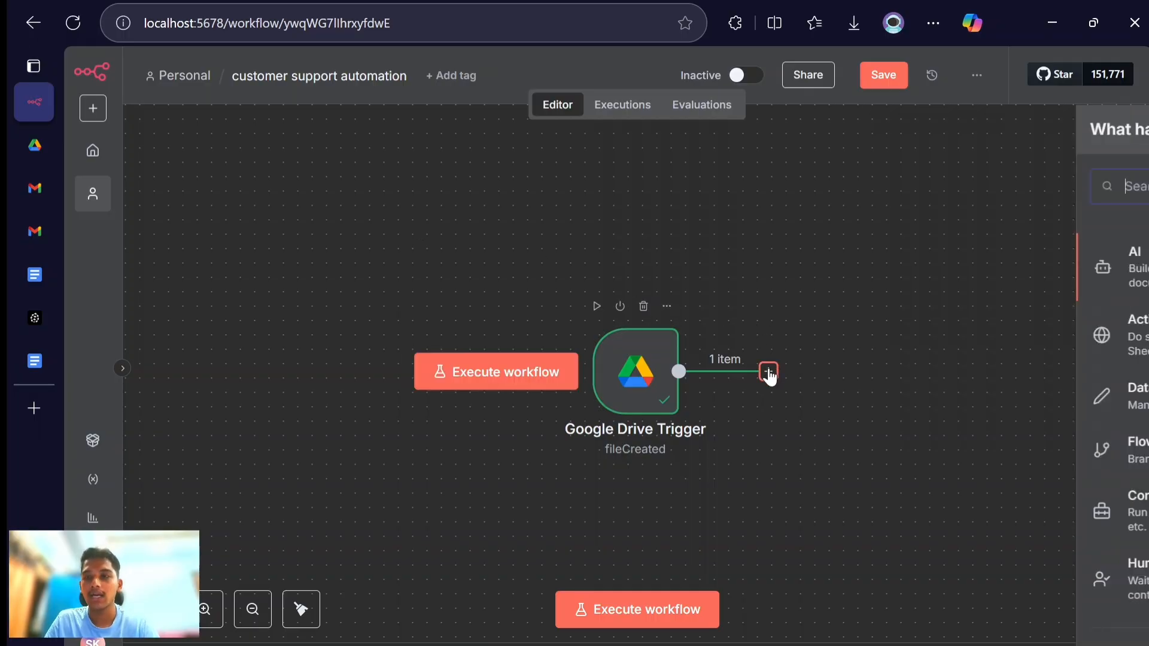
pyautogui.write('drive')
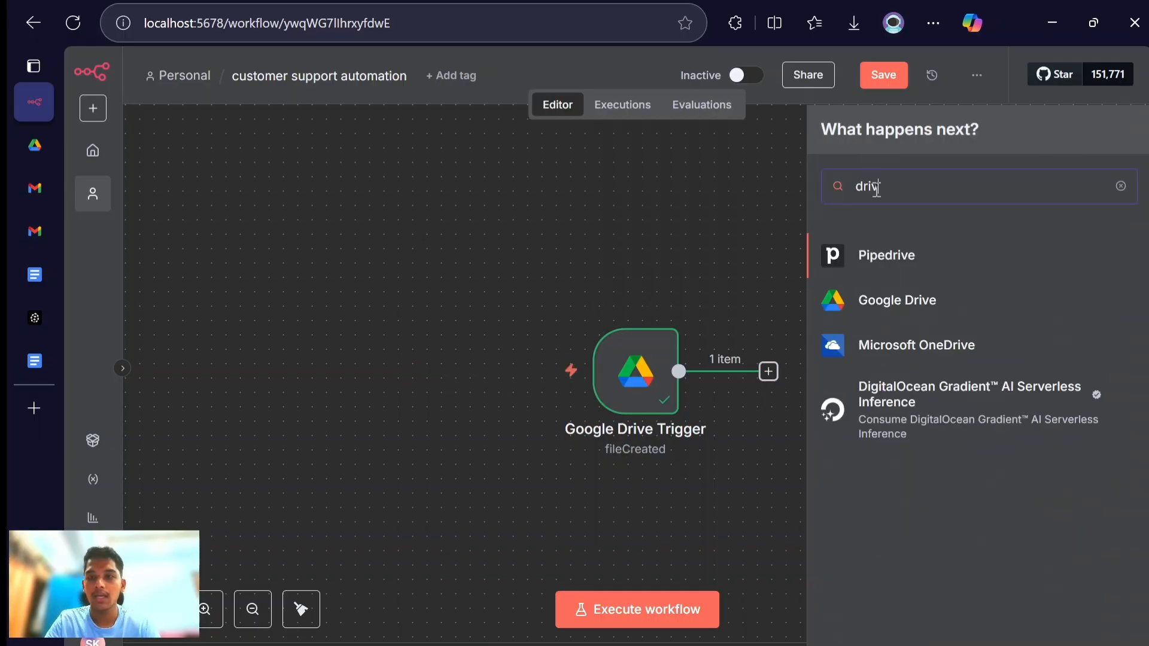
pyautogui.click(878, 301)
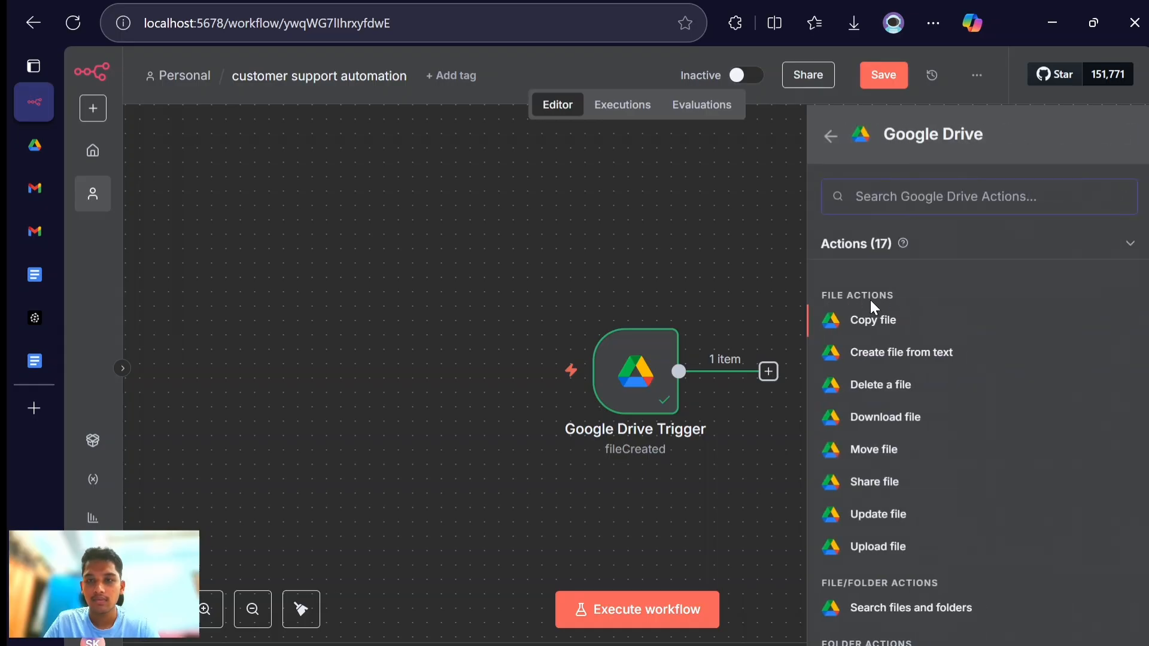
pyautogui.click(912, 430)
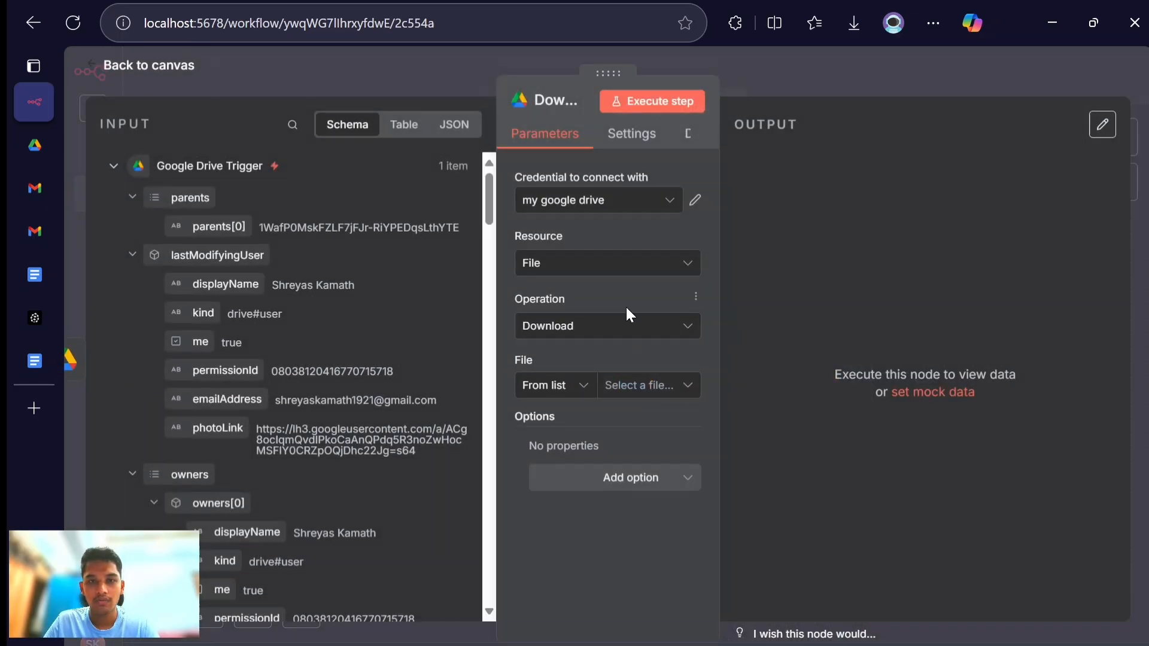
# - Set the download node's File selection mode to By ID instead of choosing from the list
pyautogui.click(636, 392)
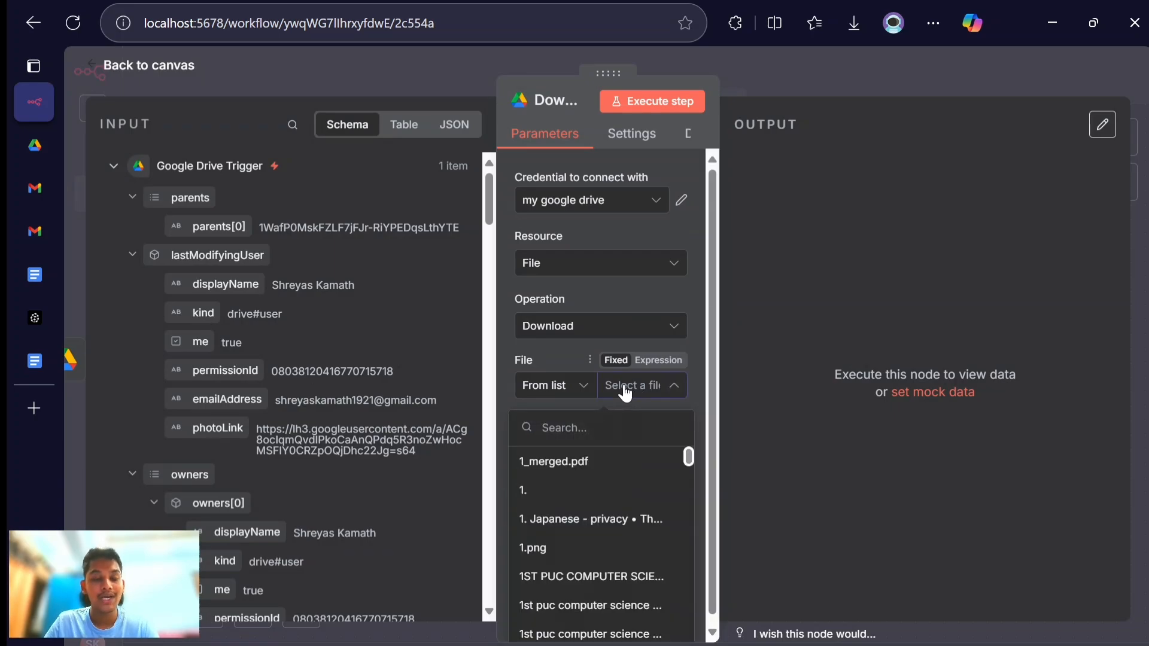
pyautogui.click(778, 348)
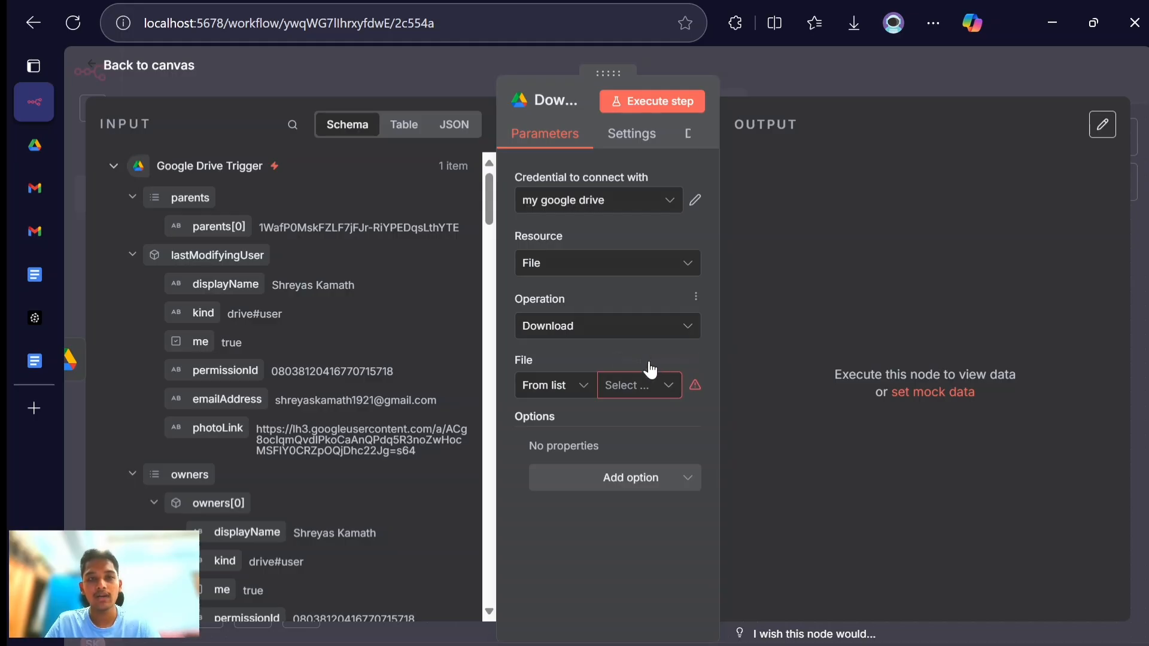
pyautogui.click(638, 383)
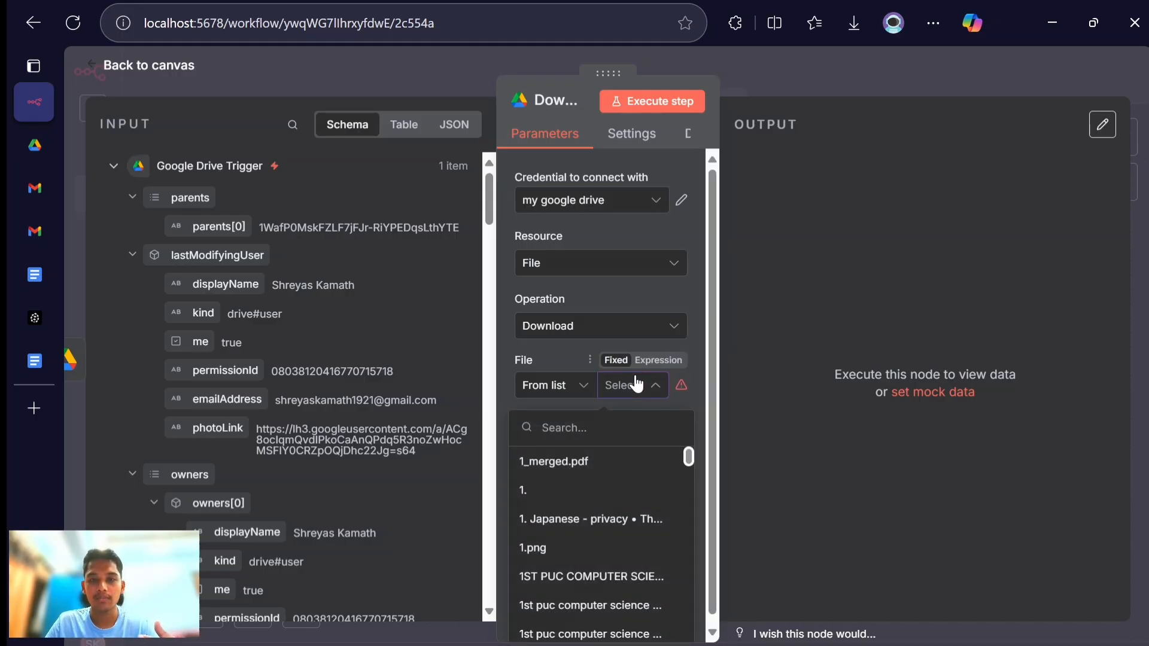
pyautogui.scroll(-1, 308, 366)
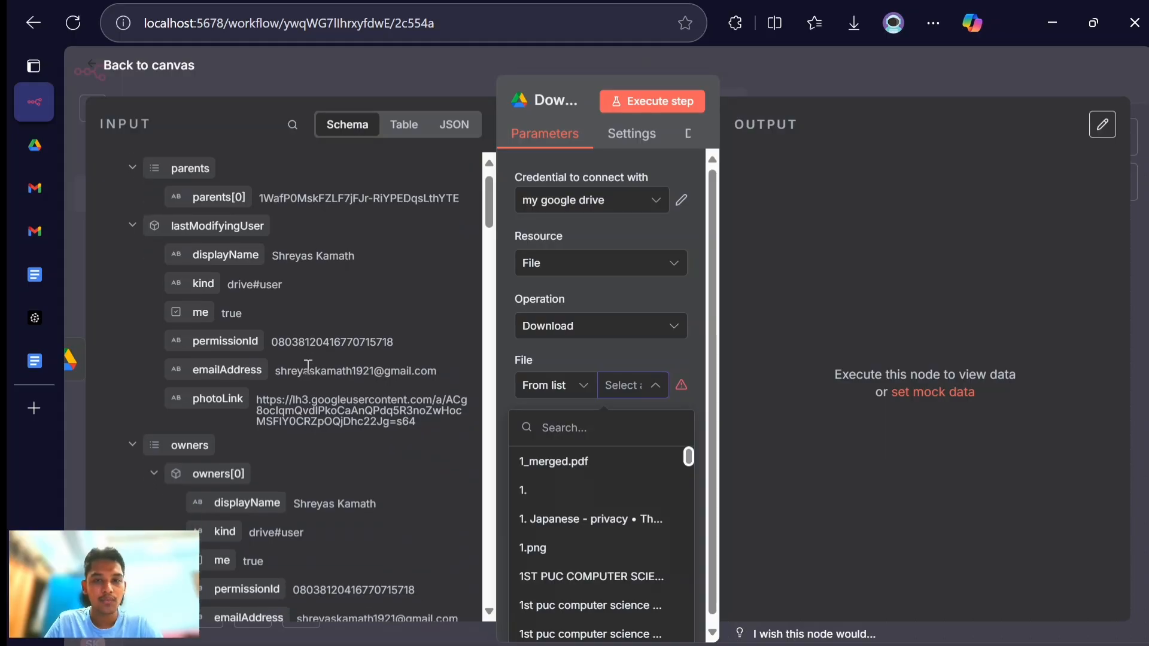
pyautogui.click(541, 384)
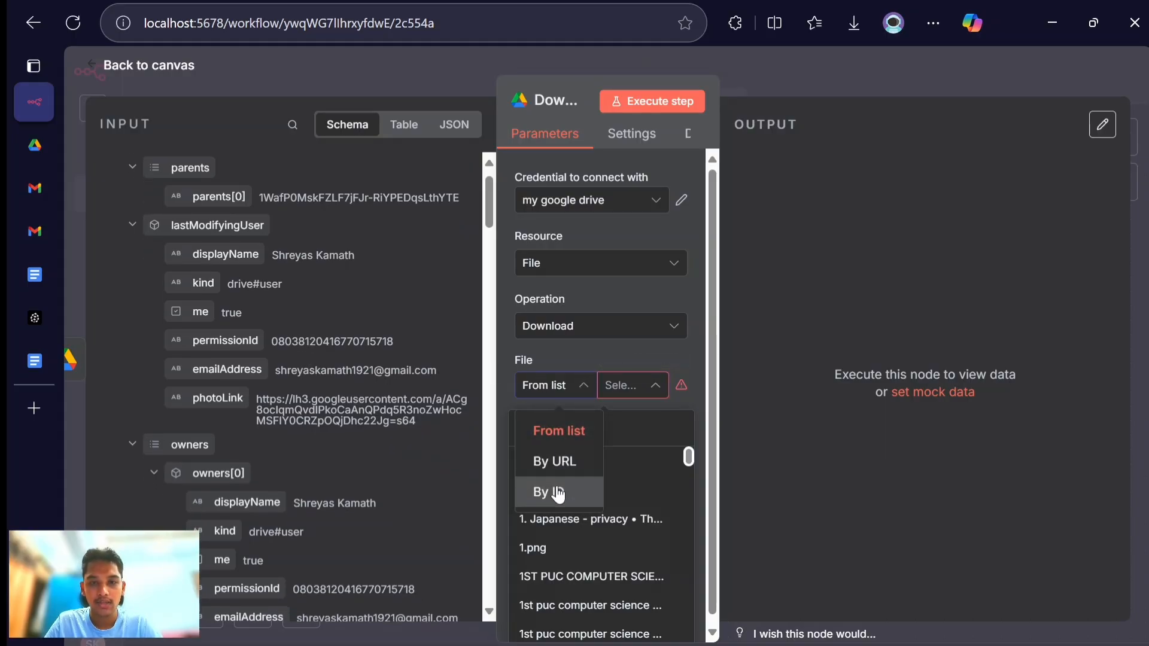
pyautogui.click(557, 492)
# - Look through the Google Drive Trigger's input schema to find the uploaded PDF's file id
pyautogui.scroll(-3, 353, 425)
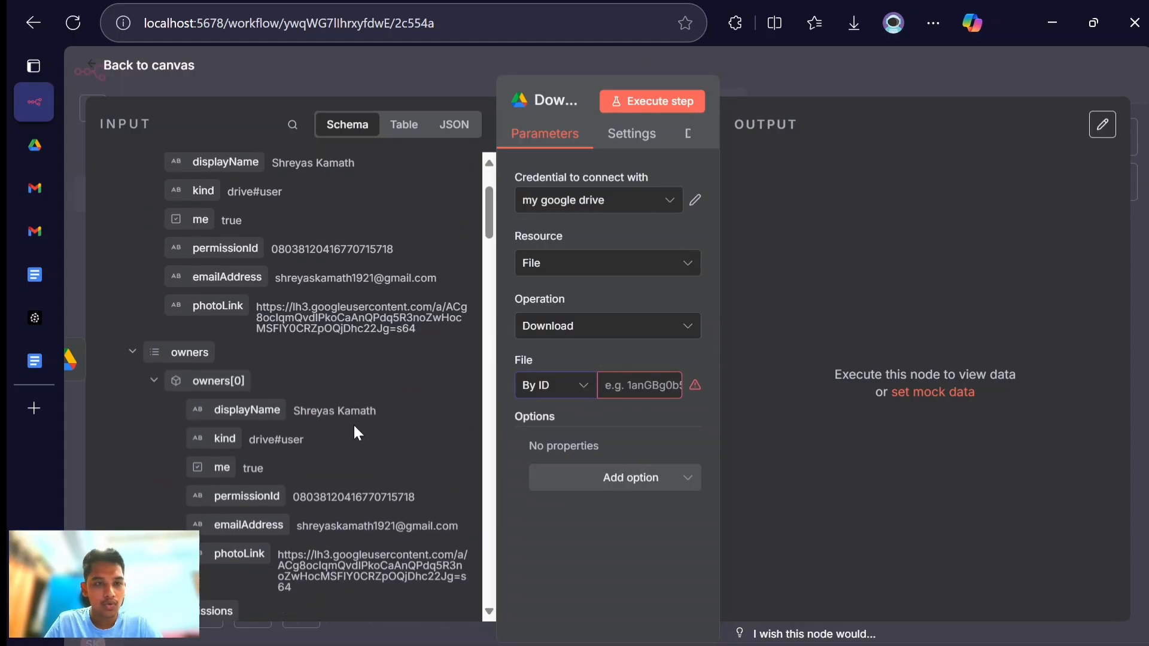
pyautogui.scroll(-12, 355, 426)
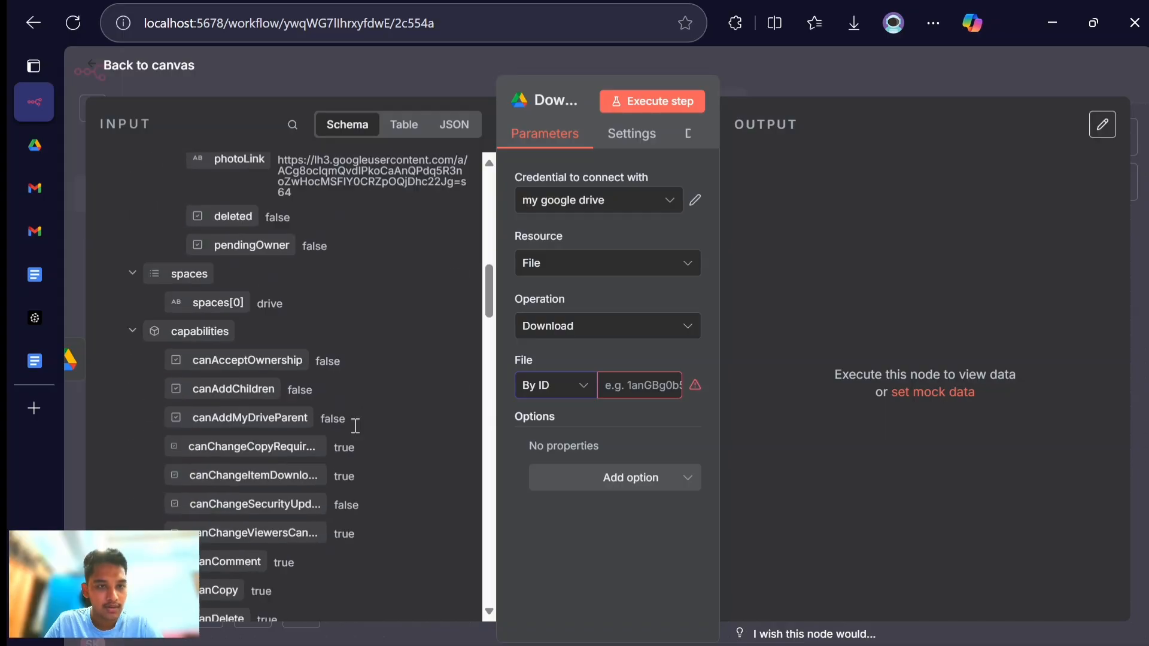
pyautogui.scroll(-10, 355, 425)
pyautogui.scroll(2, 354, 424)
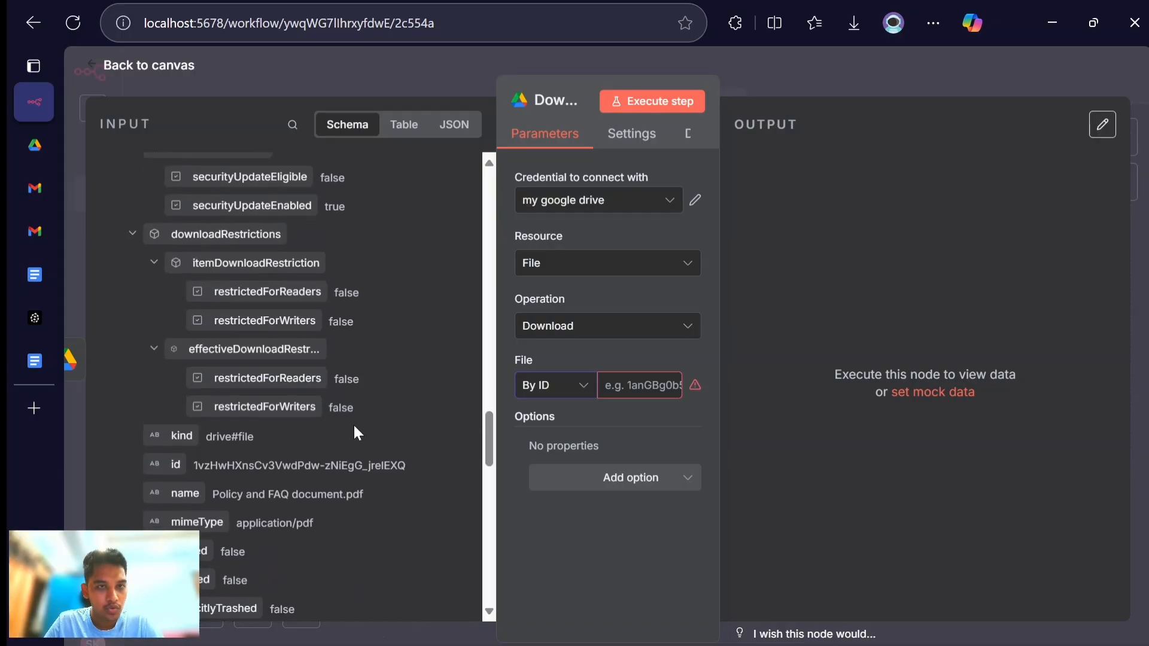
pyautogui.scroll(-2, 355, 425)
pyautogui.scroll(-10, 354, 426)
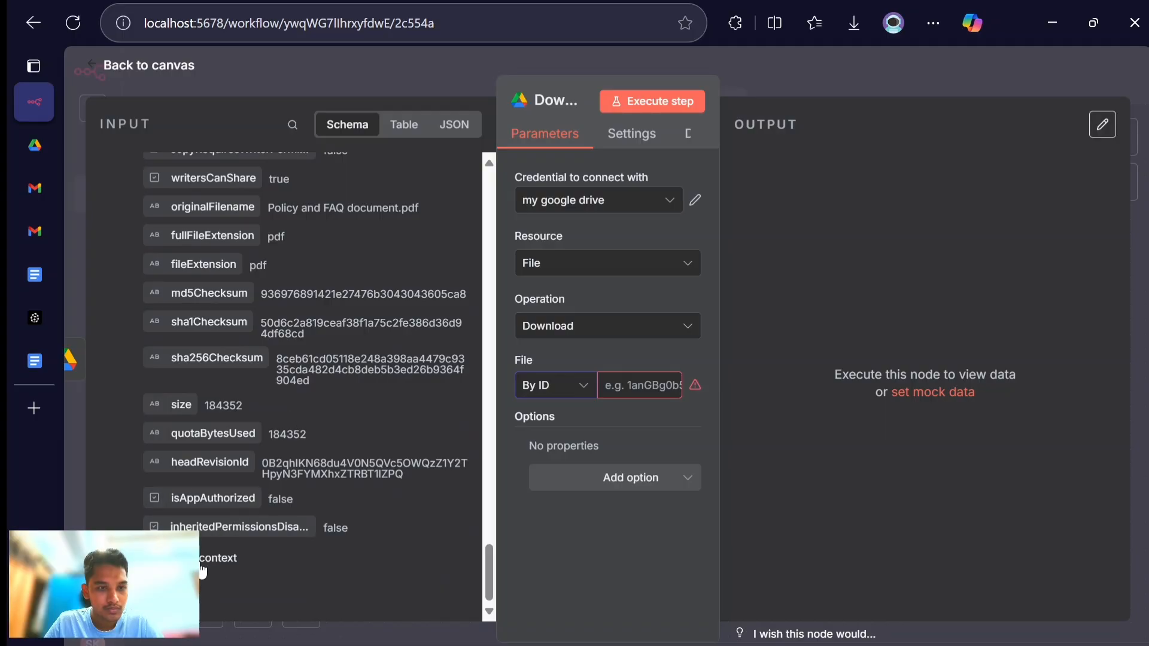
pyautogui.scroll(10, 273, 476)
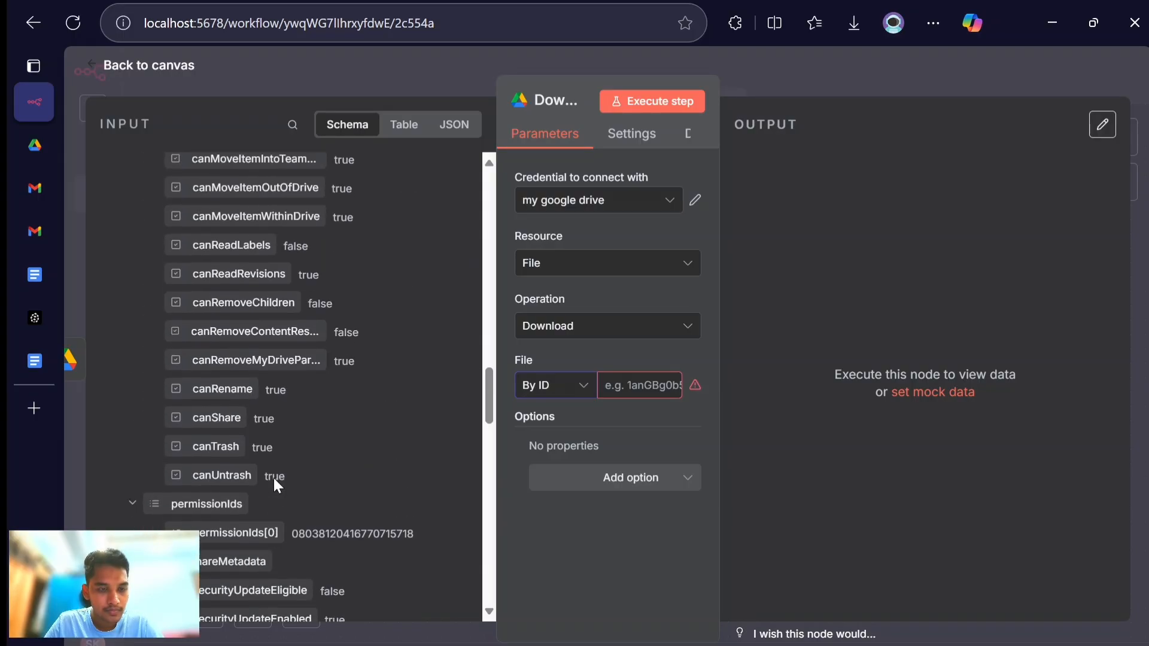
pyautogui.scroll(10, 274, 479)
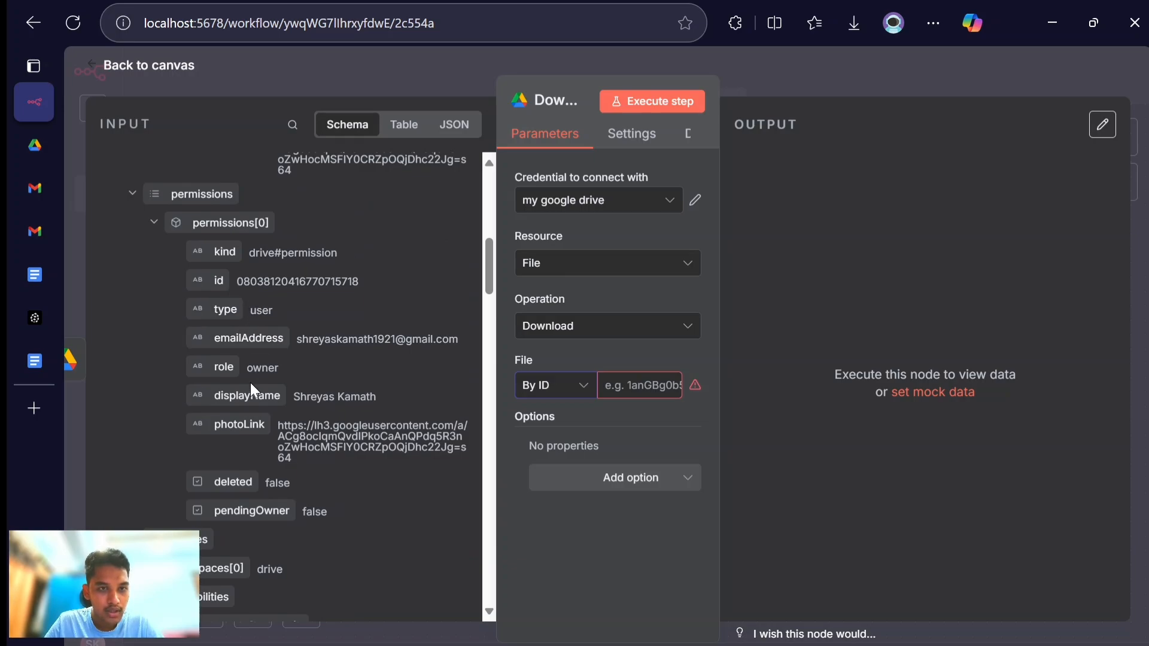
pyautogui.scroll(3, 256, 433)
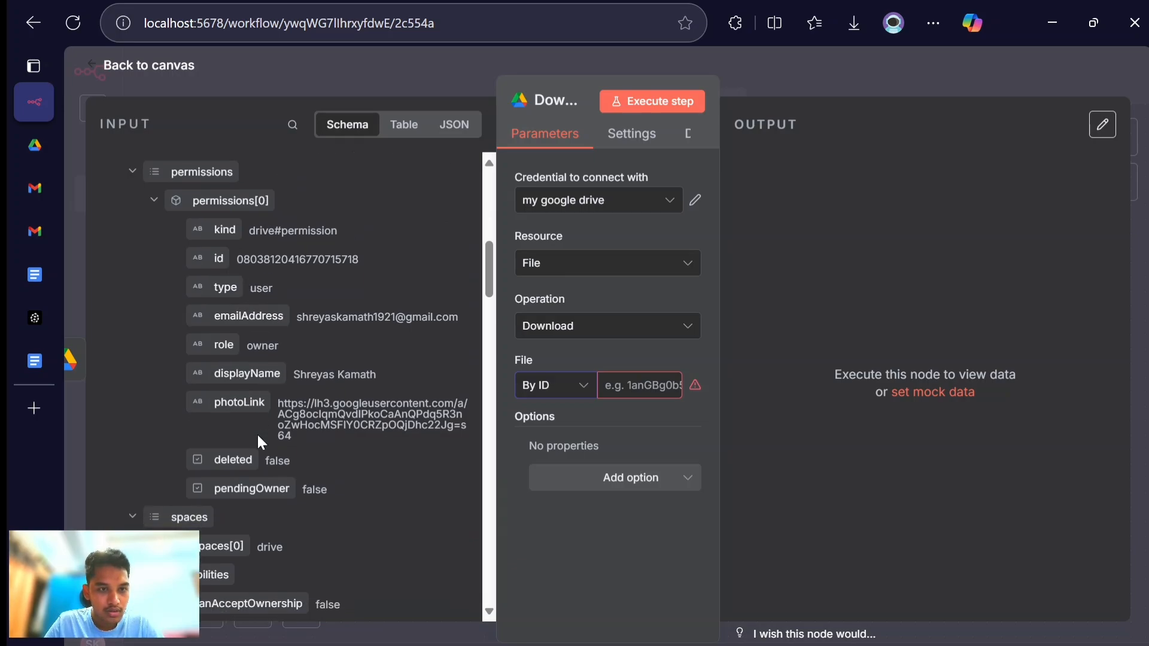
pyautogui.scroll(10, 256, 432)
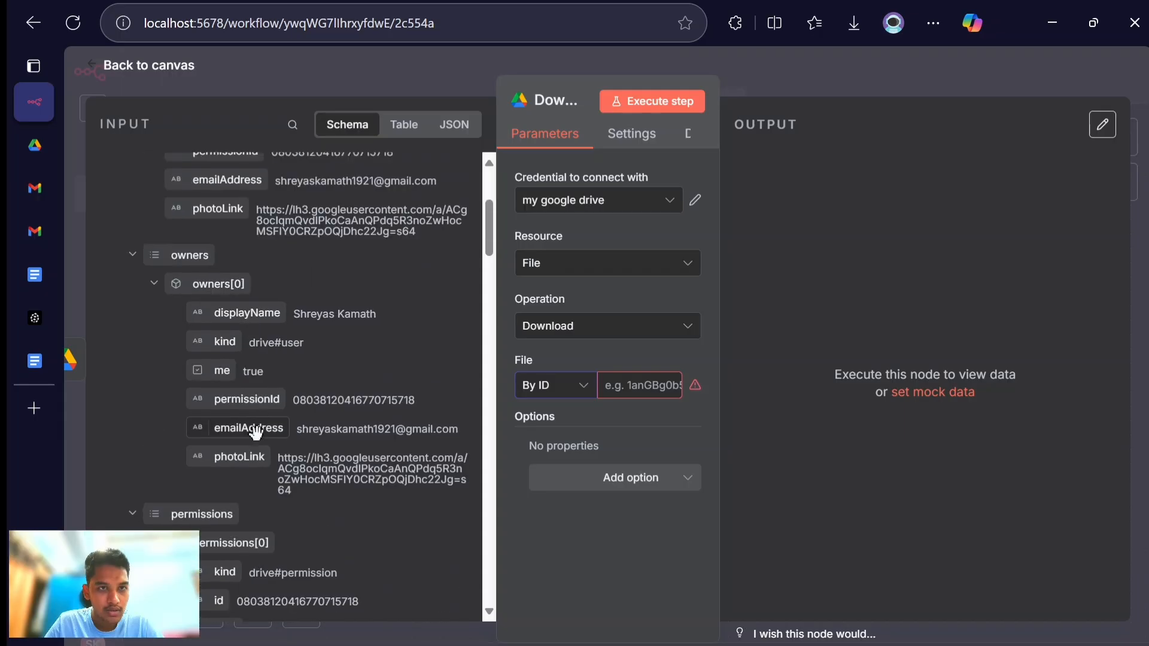
pyautogui.scroll(4, 259, 442)
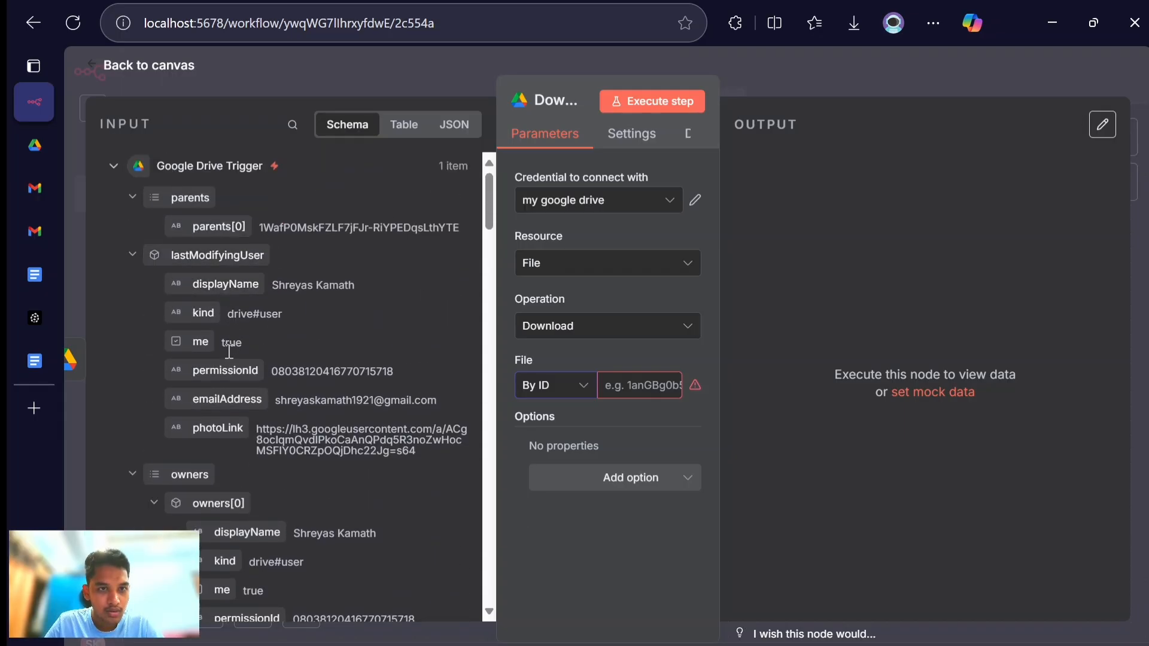
pyautogui.scroll(-1, 239, 429)
pyautogui.scroll(1, 239, 430)
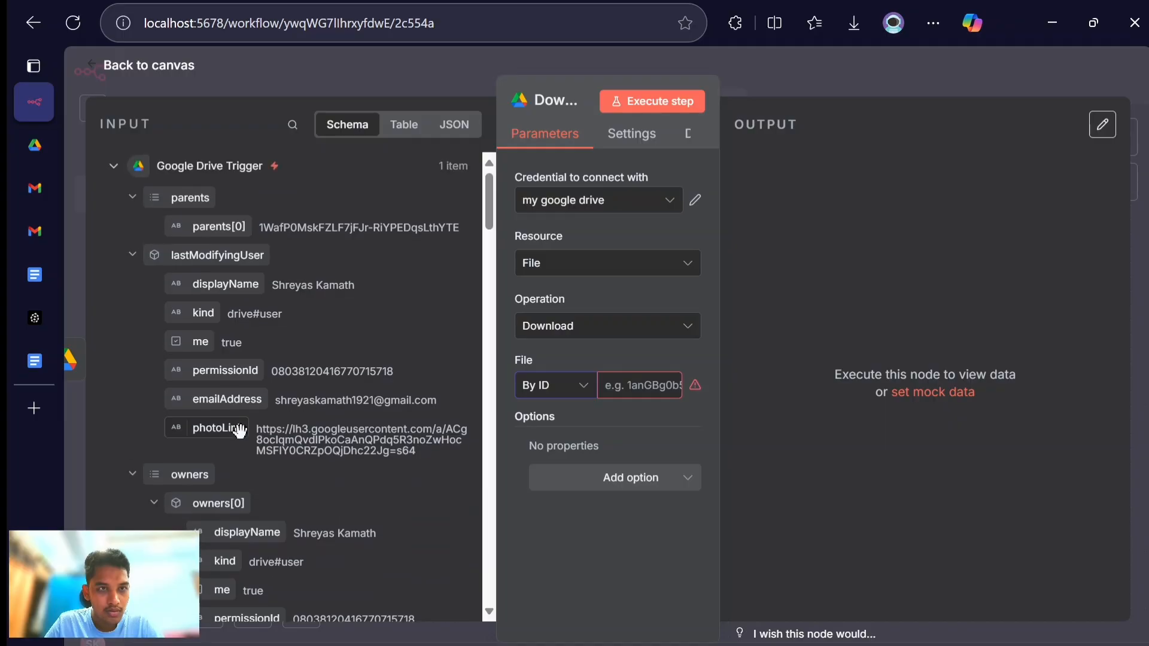
pyautogui.scroll(-5, 240, 431)
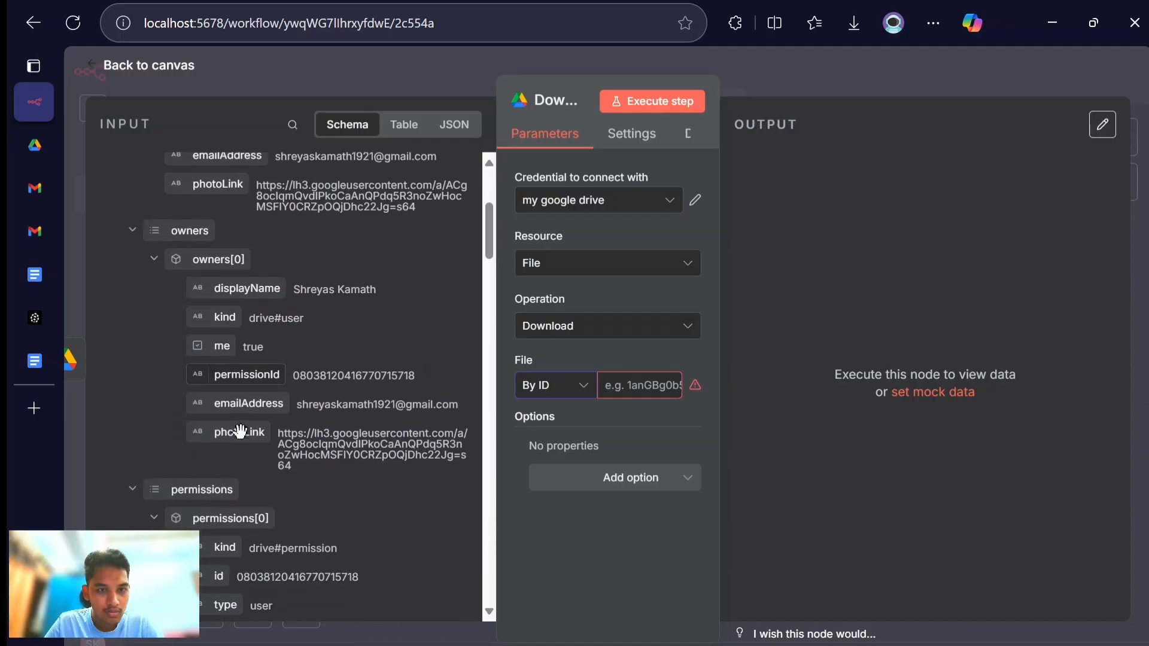
pyautogui.scroll(-8, 240, 431)
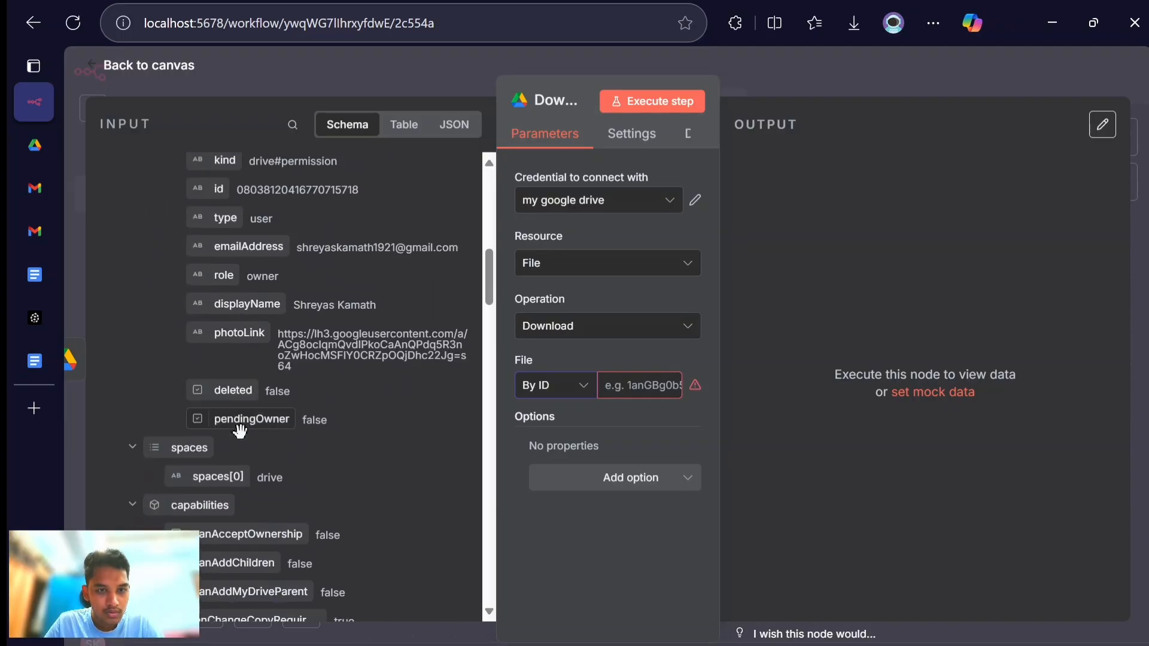
pyautogui.scroll(-20, 240, 430)
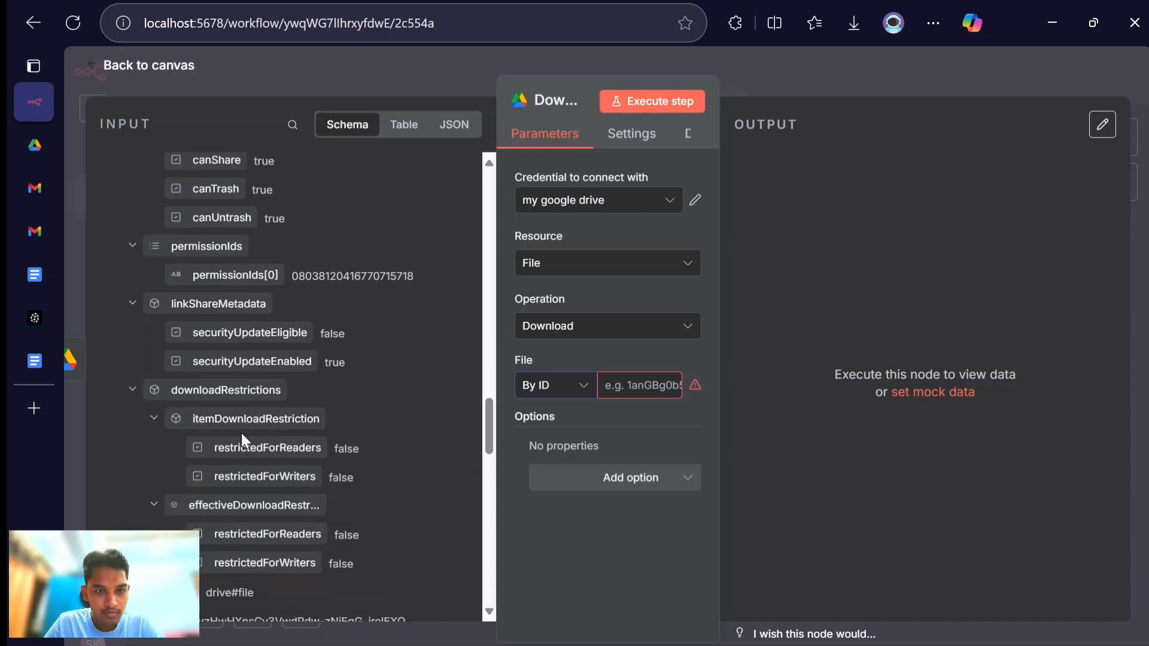
pyautogui.scroll(-4, 242, 437)
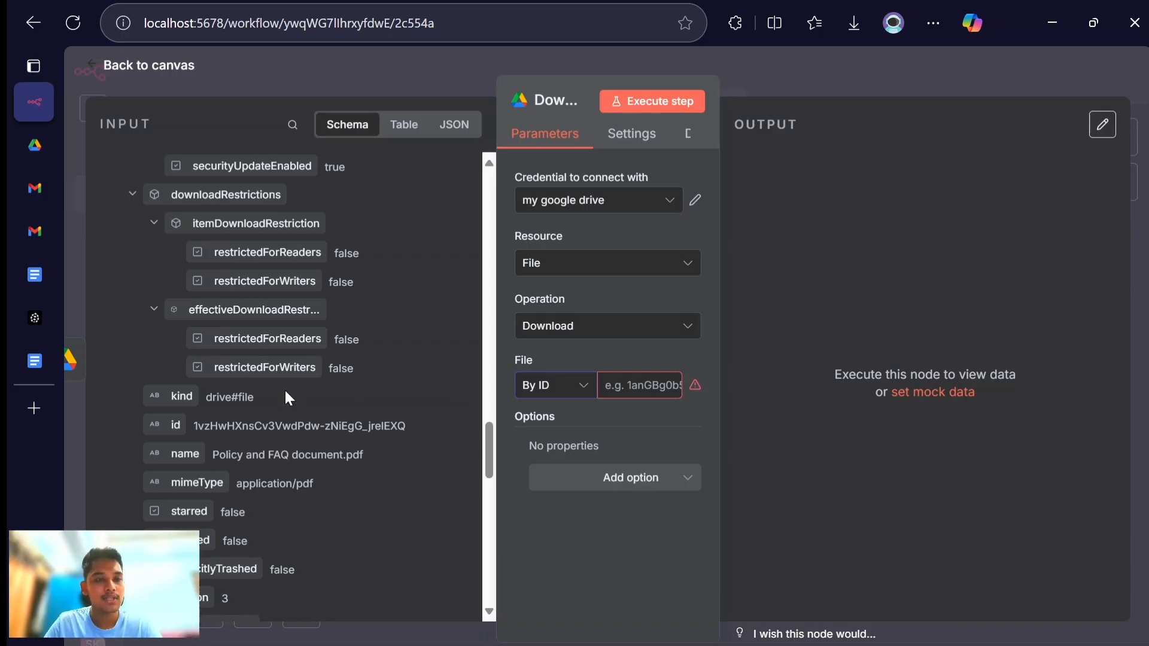
# - Map the trigger's id field into the download node's File ID as an expression and execute the step to fetch the PDF
pyautogui.moveTo(157, 429); pyautogui.dragTo(626, 400)
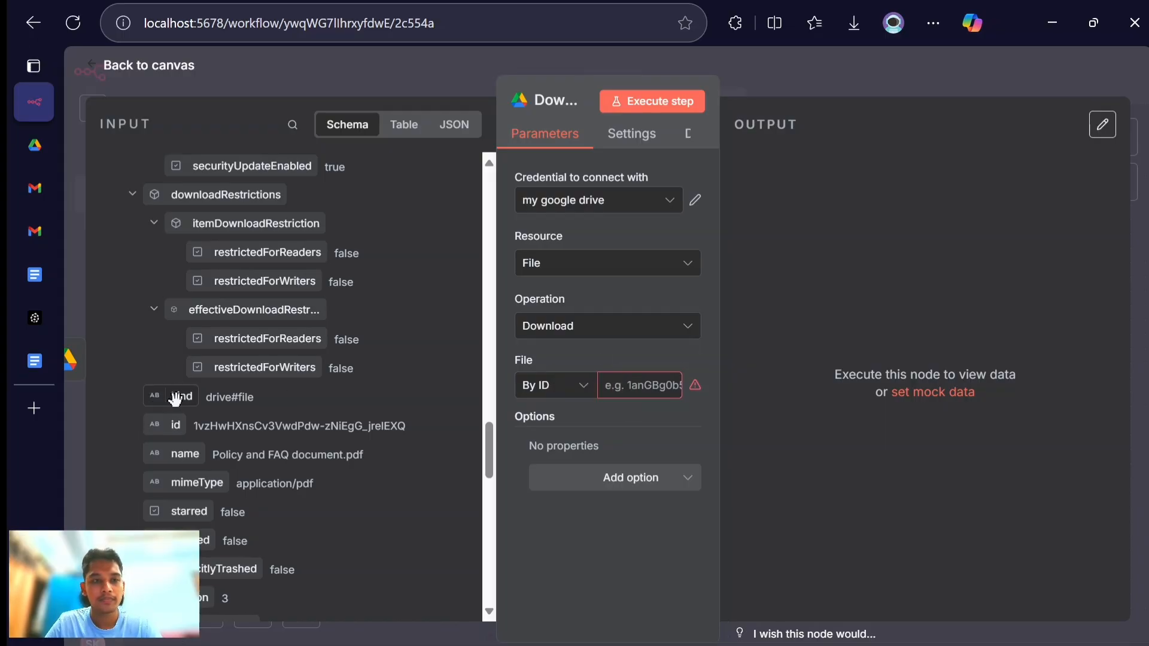
pyautogui.moveTo(174, 426); pyautogui.dragTo(651, 387)
pyautogui.click(538, 444)
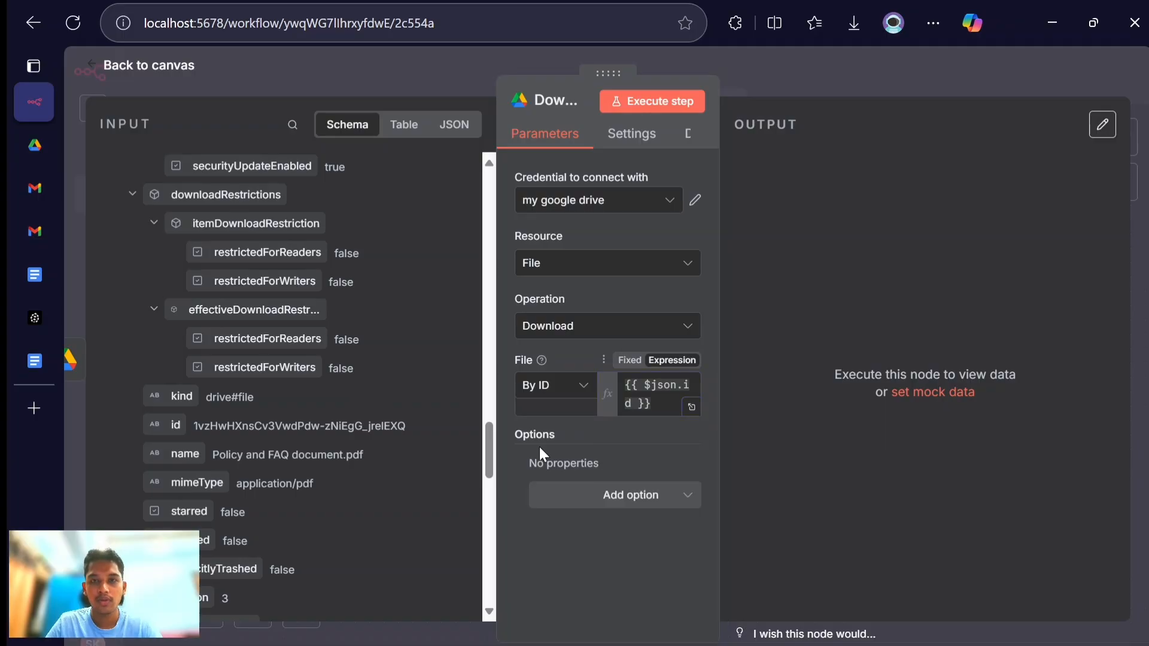
pyautogui.click(640, 111)
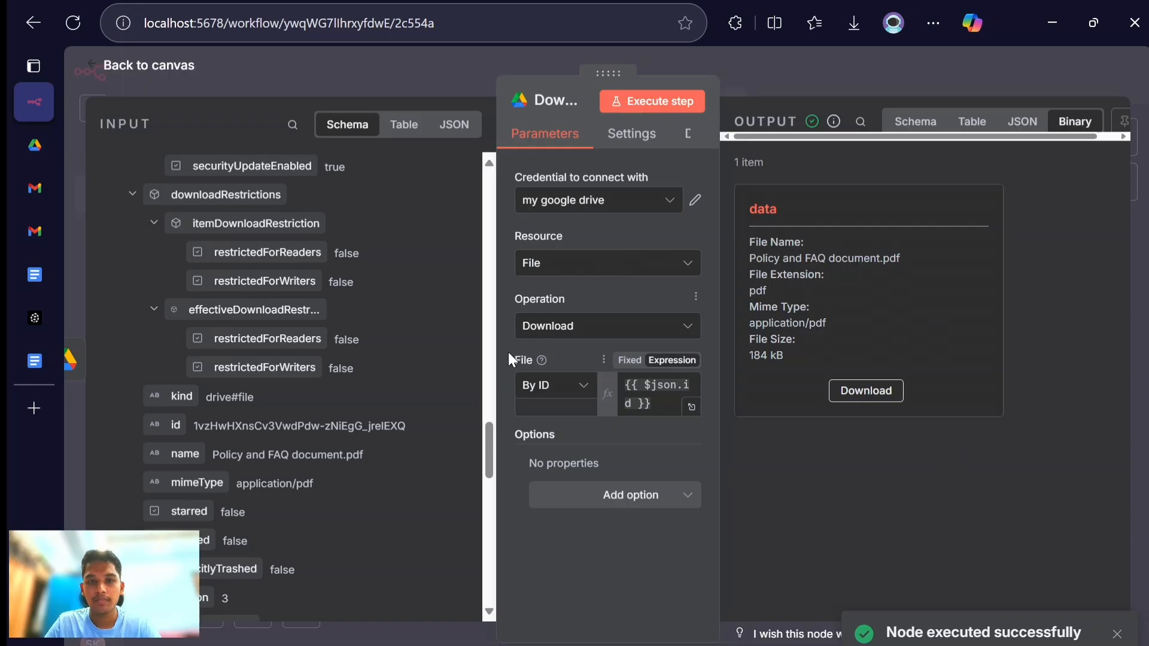
pyautogui.moveTo(495, 357); pyautogui.dragTo(369, 360)
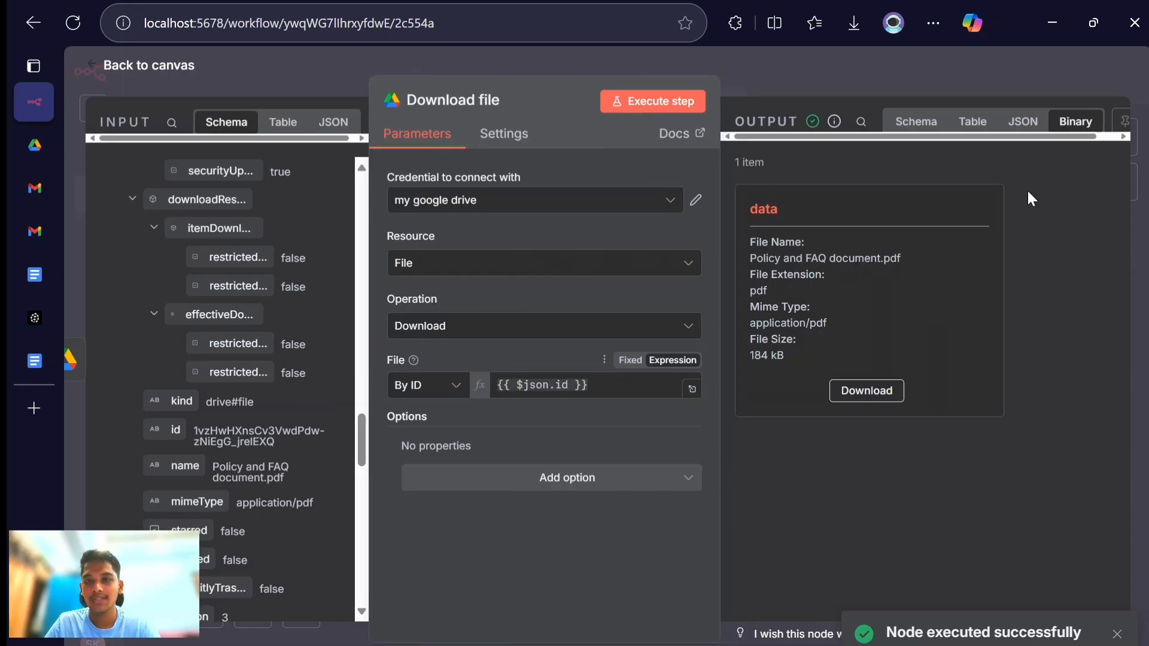
pyautogui.click(148, 67)
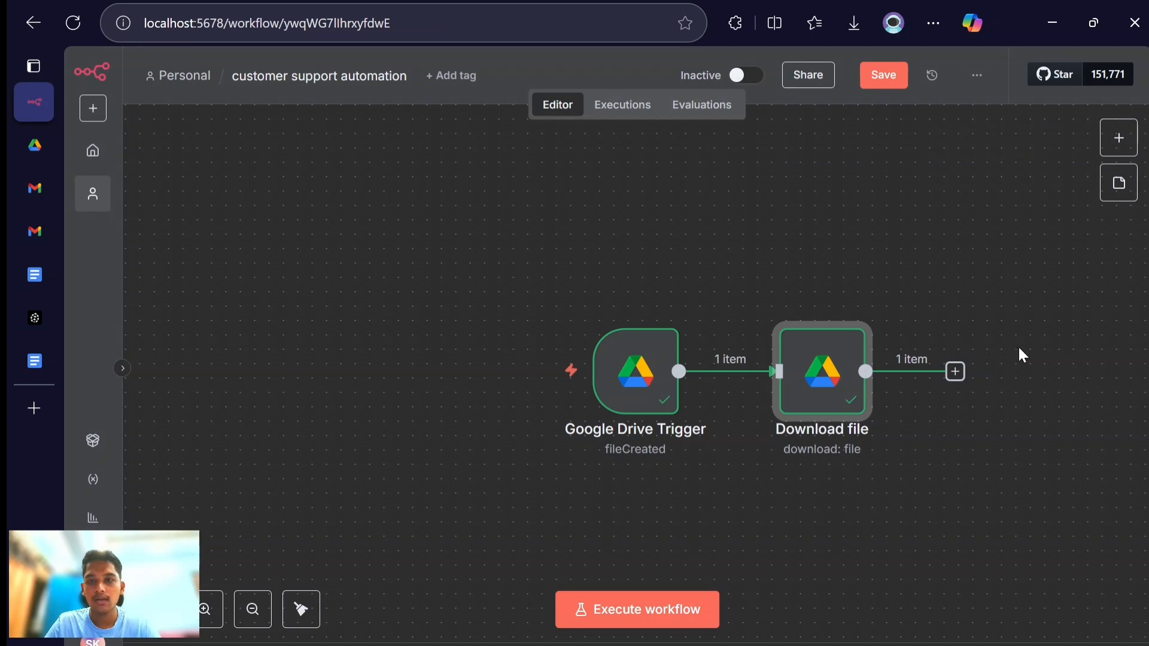
# - Add a Pinecone Vector Store node with the Add documents to vector store action after the Download file node
pyautogui.click(964, 371)
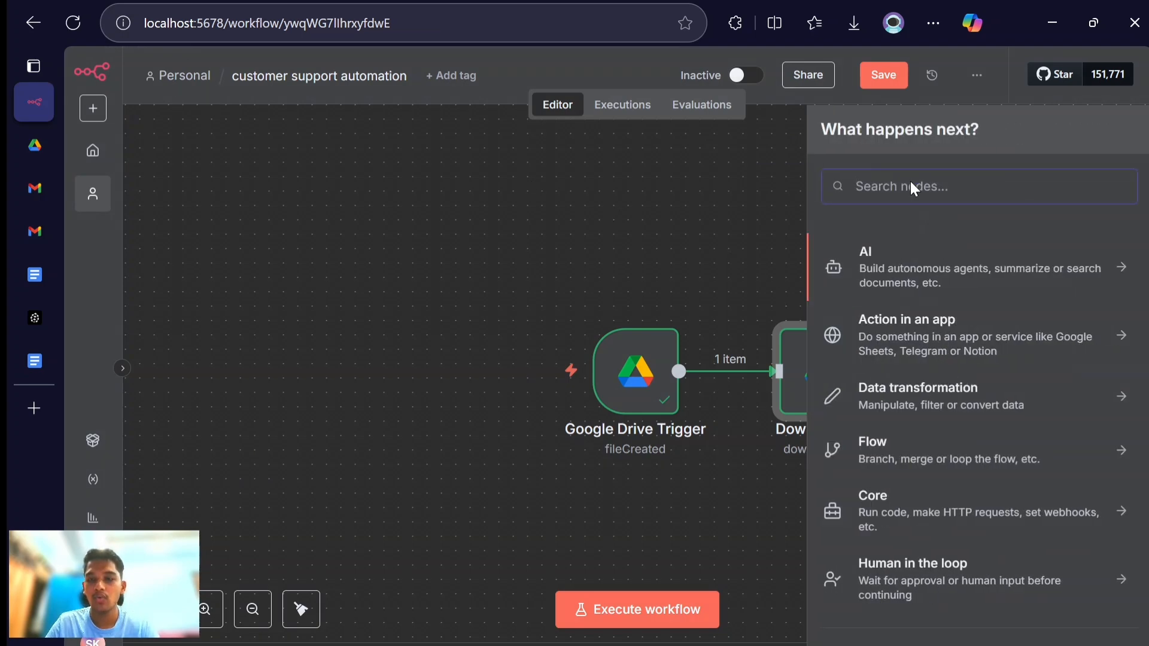
pyautogui.write('pine')
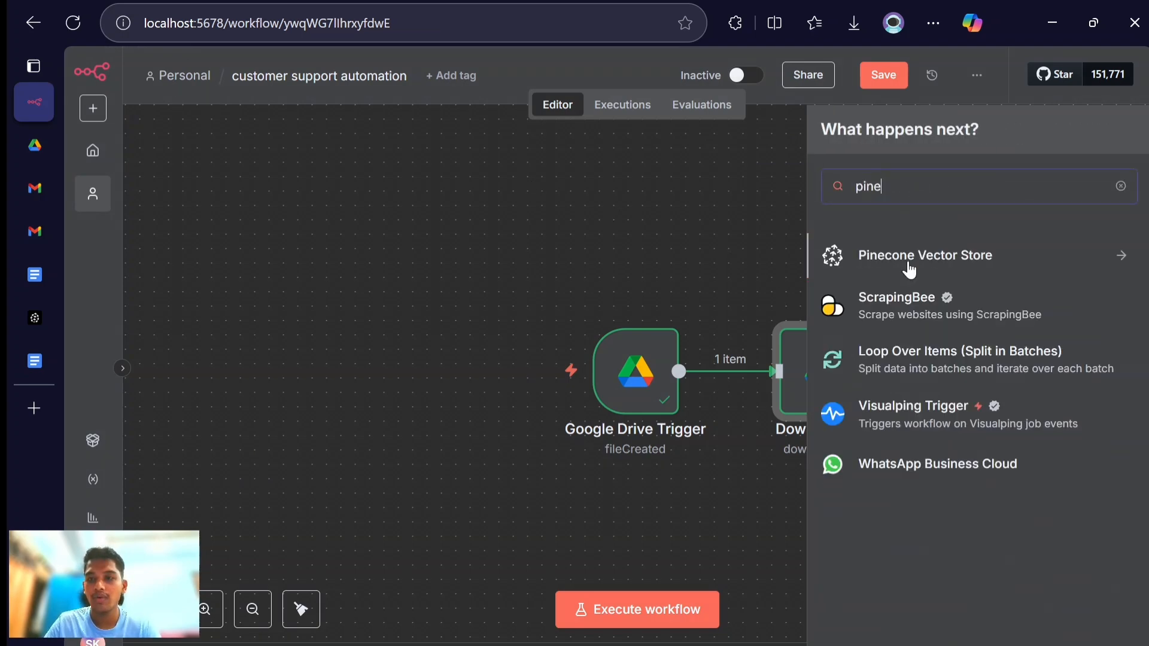
pyautogui.click(910, 260)
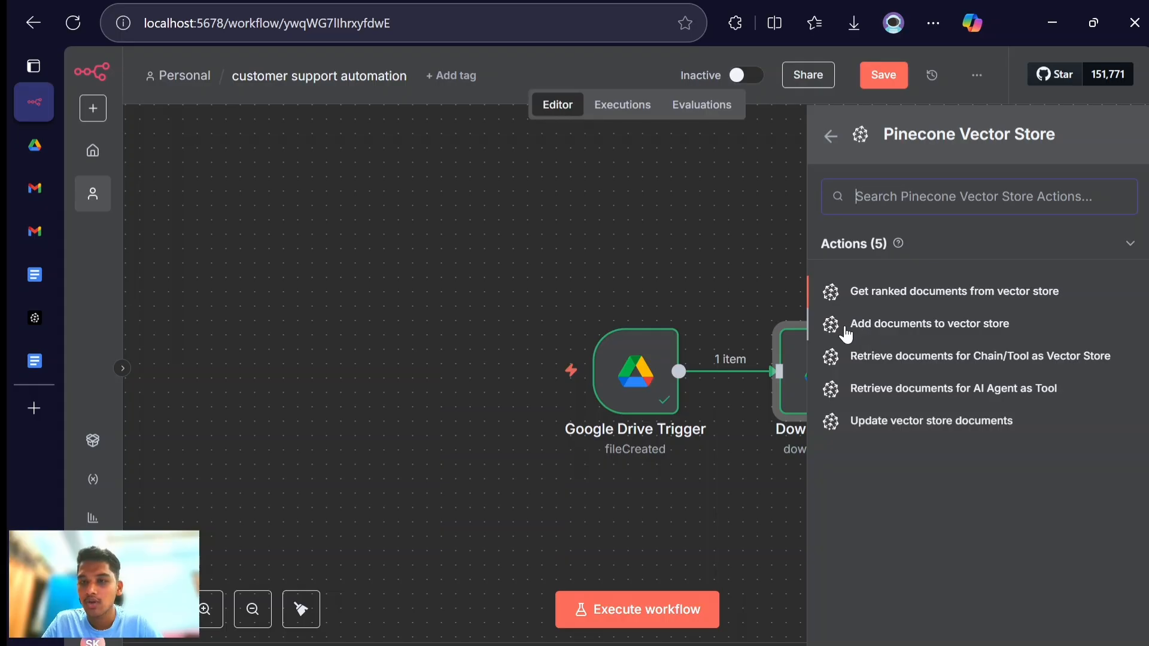
pyautogui.click(923, 327)
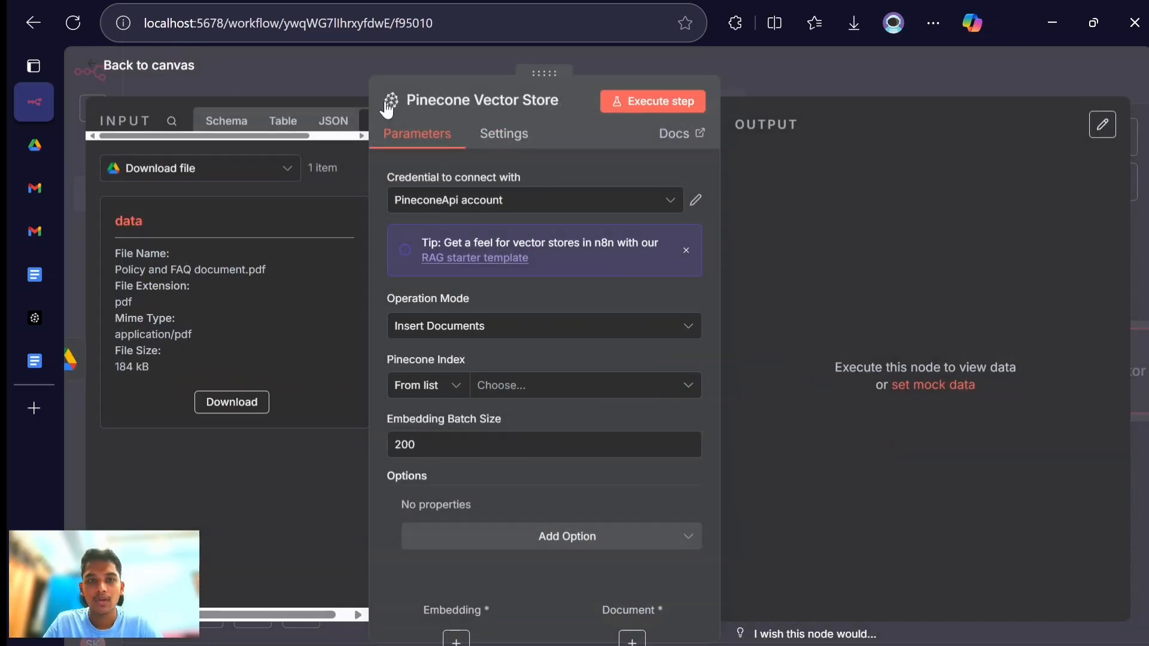
pyautogui.click(162, 73)
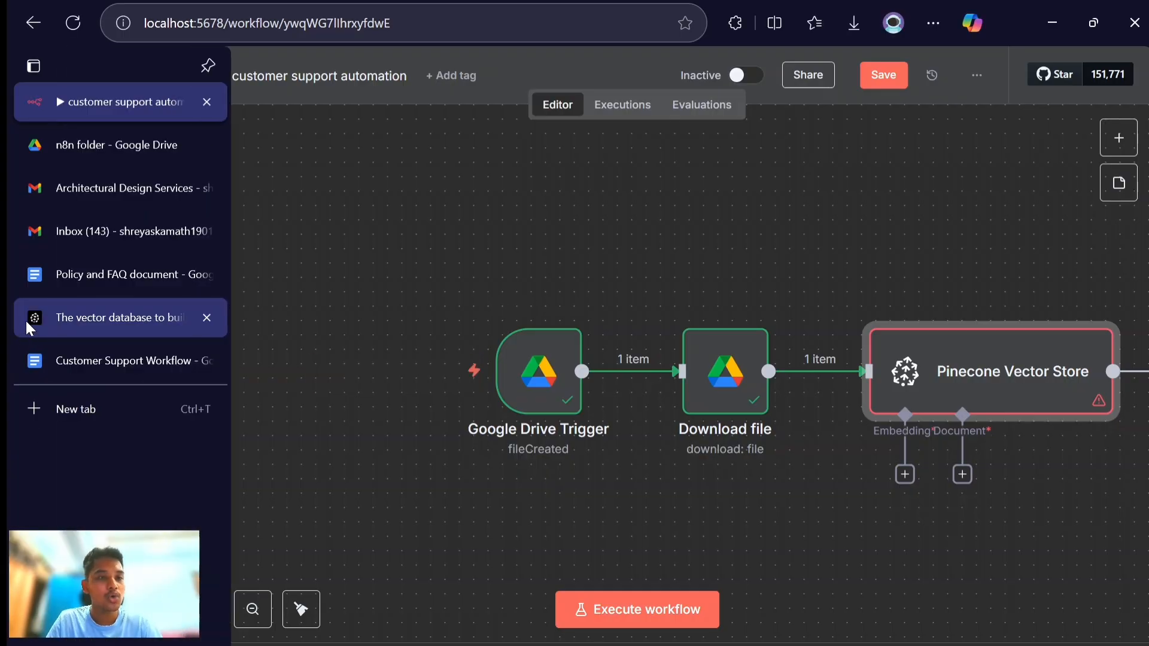
# - Switch to the Pinecone website and log in to the database console
pyautogui.click(26, 319)
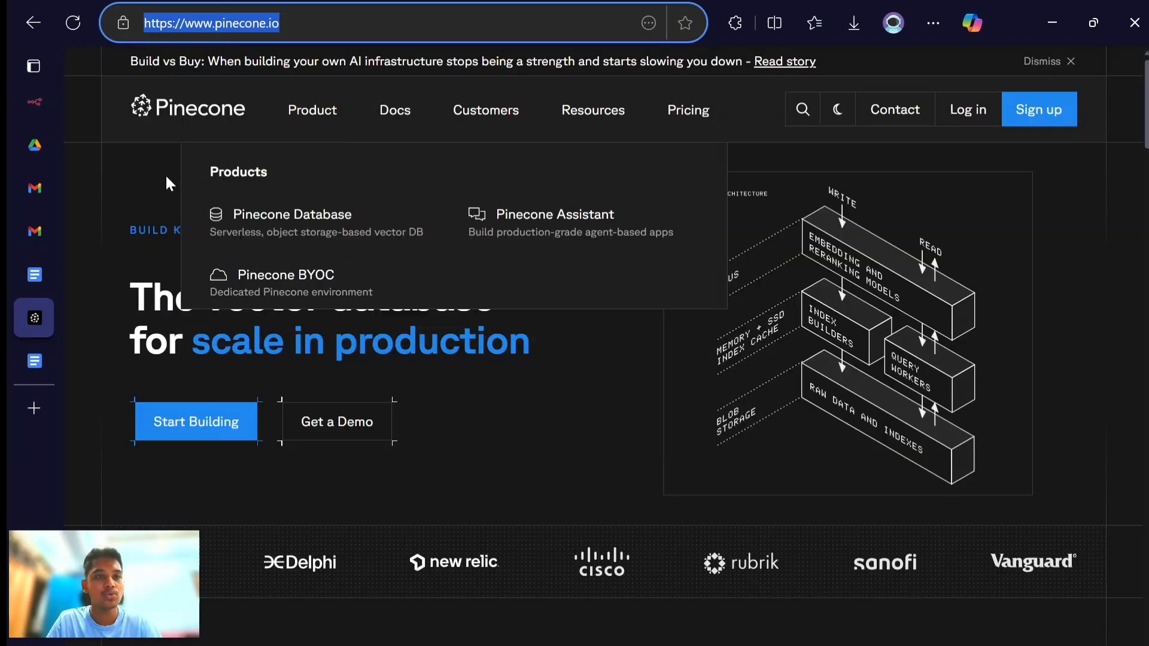
pyautogui.click(160, 180)
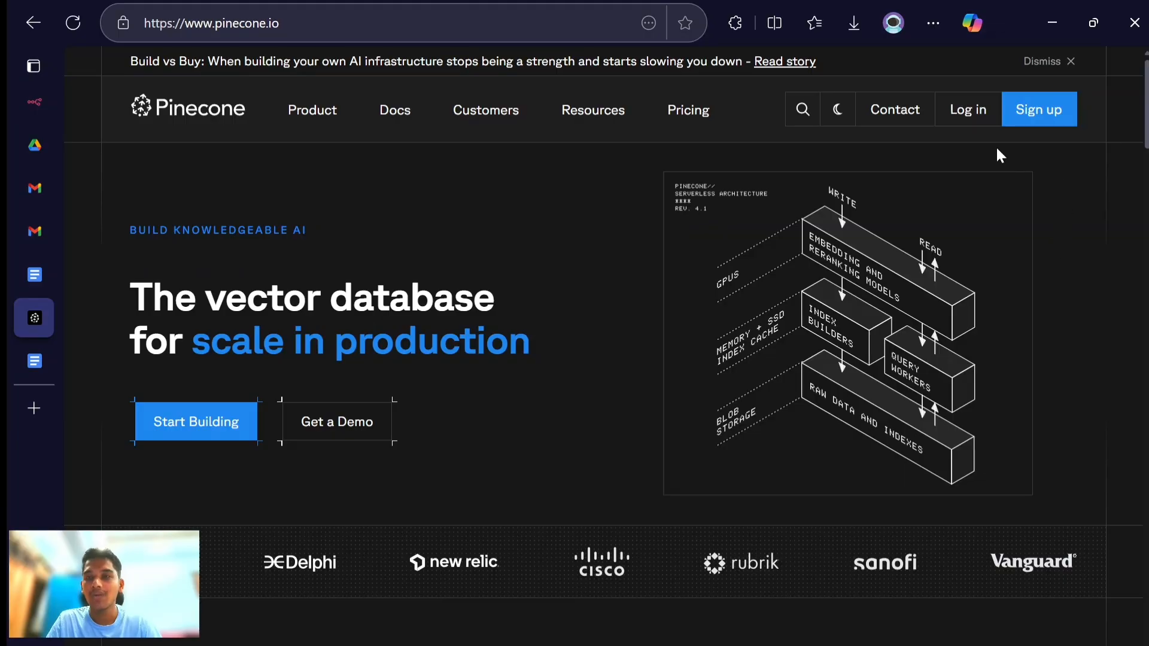
pyautogui.click(978, 116)
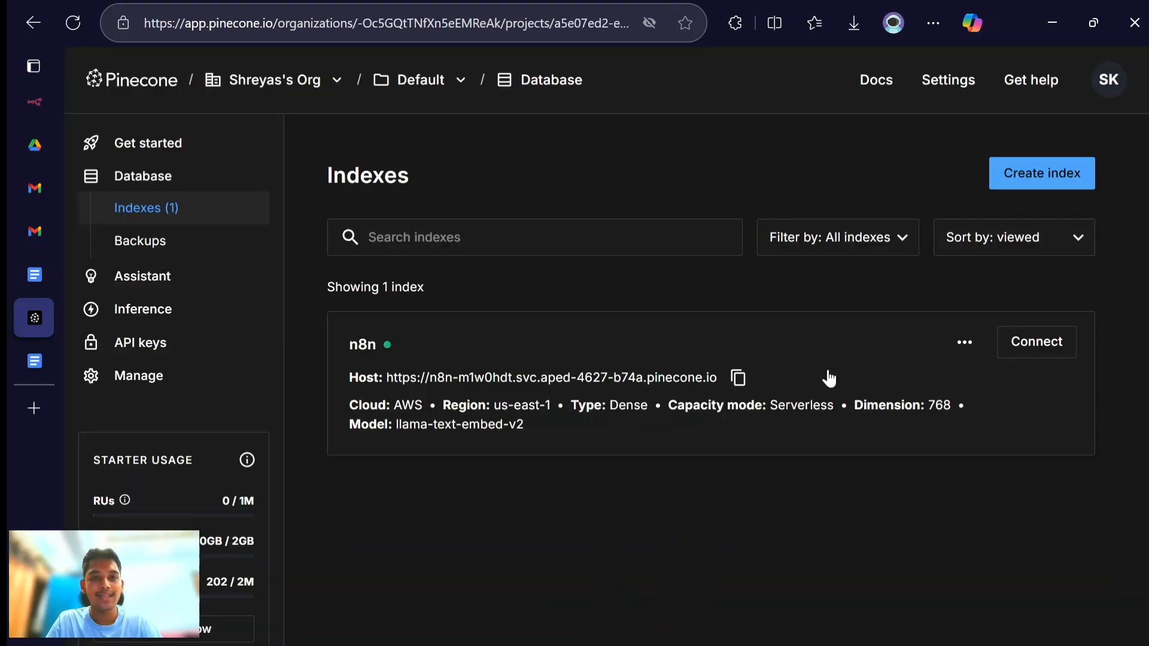
# - Delete the existing Pinecone index n8n, confirming the deletion with its name
pyautogui.click(965, 348)
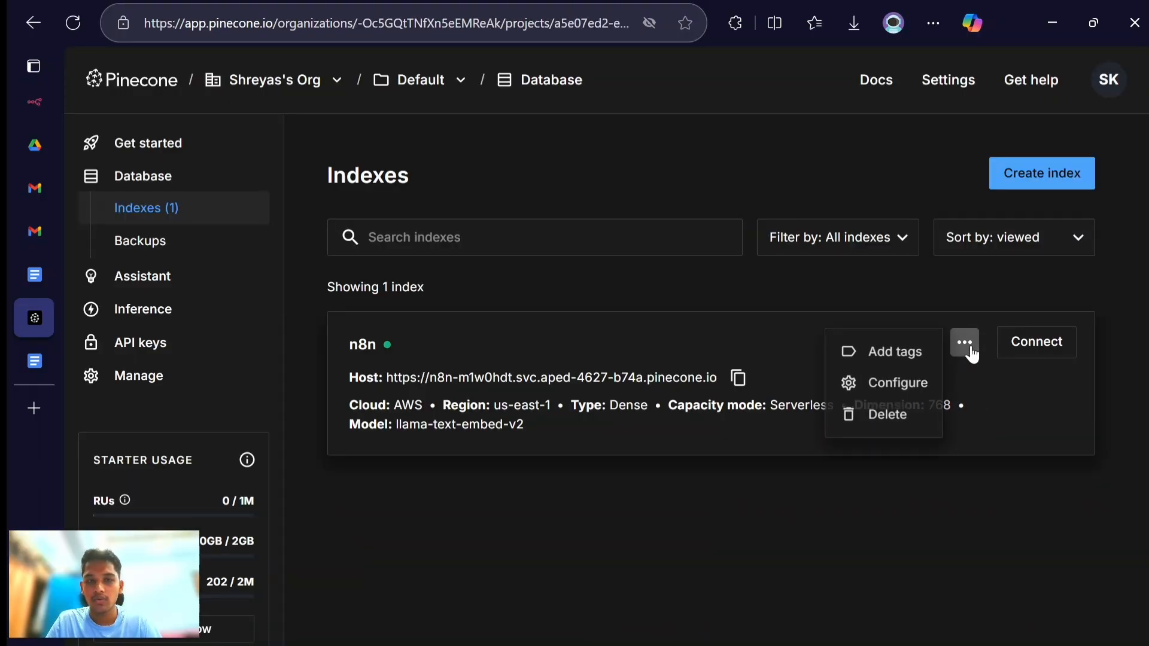
pyautogui.click(907, 414)
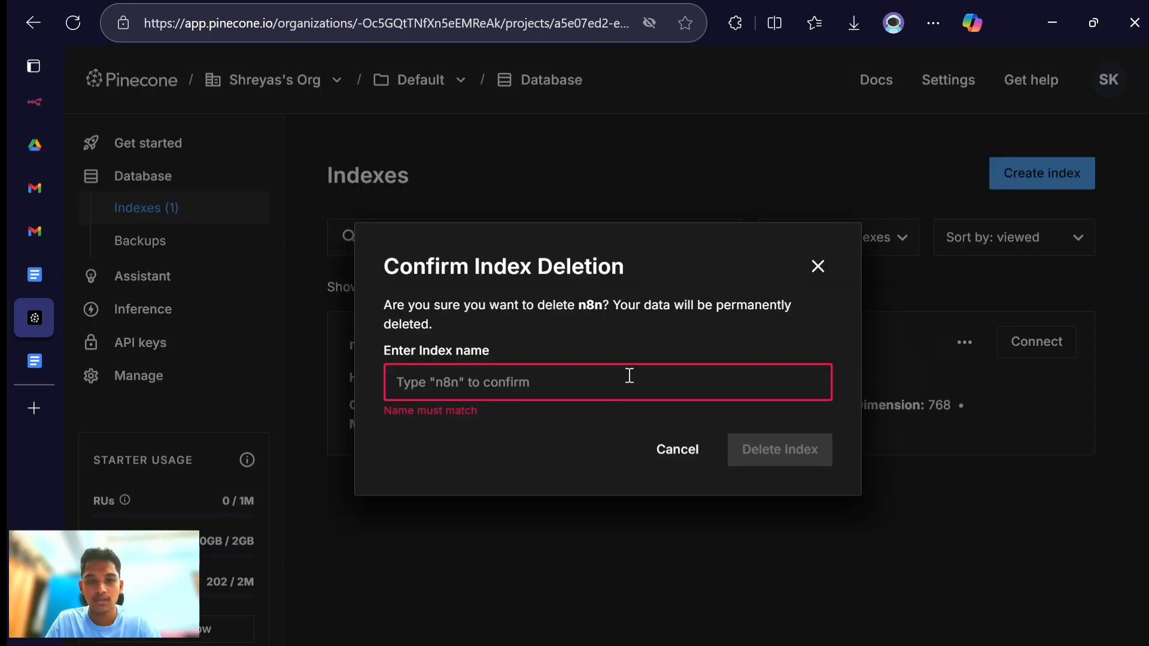
pyautogui.write('n8n')
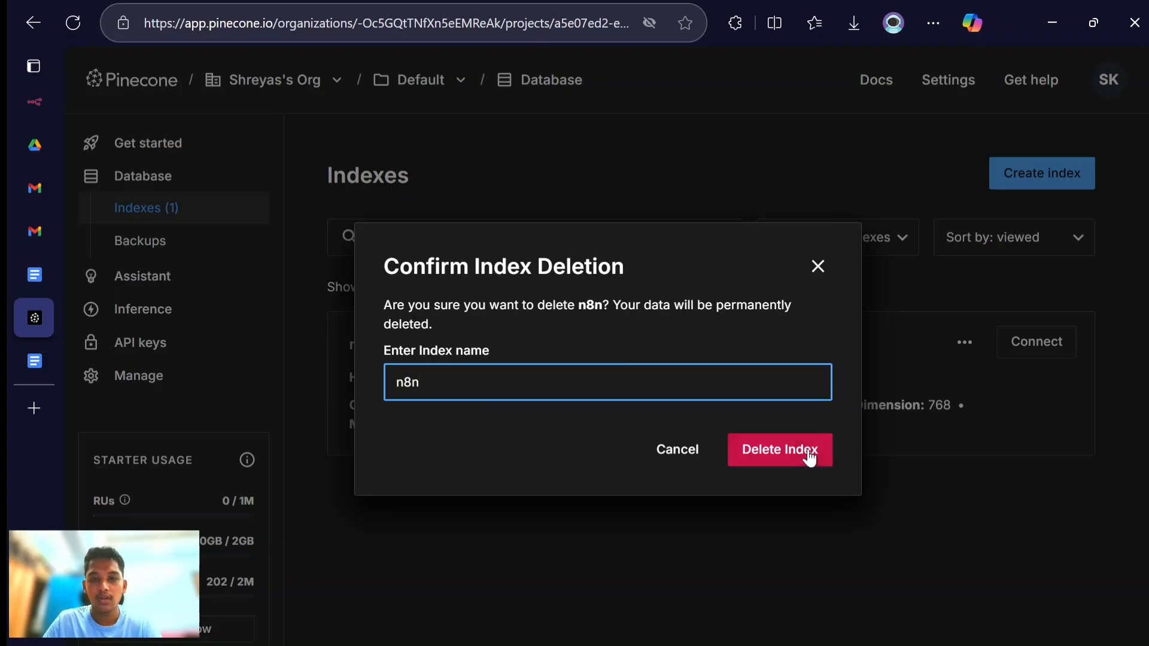
pyautogui.click(817, 461)
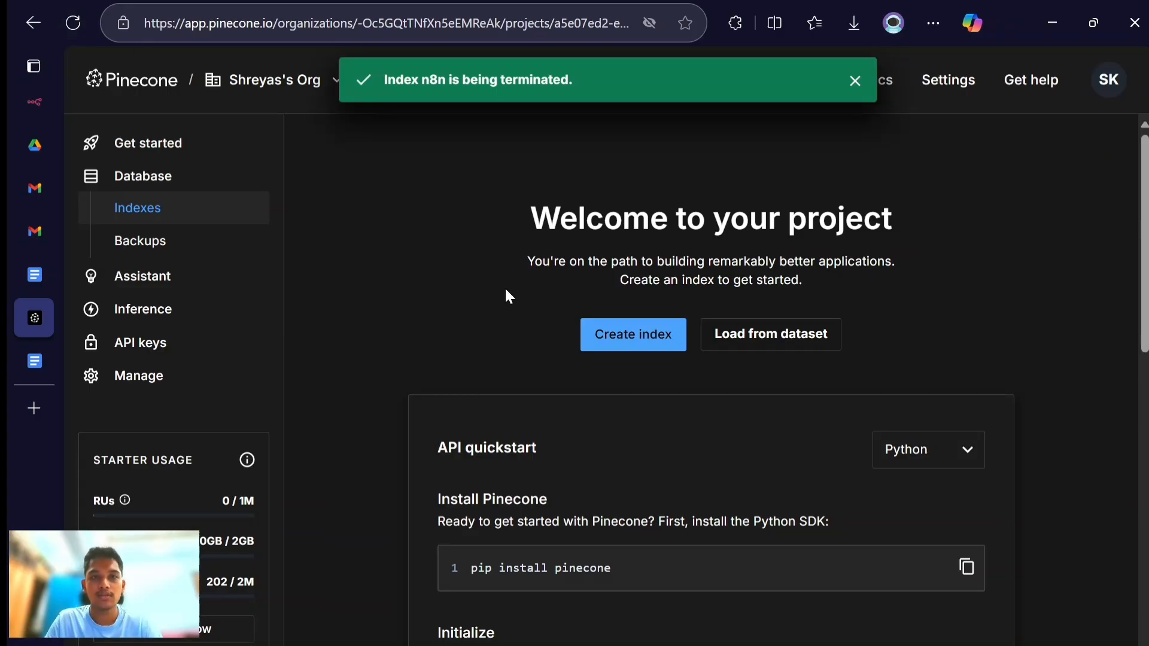
# - Start a new Pinecone index named n8n using the llama-text-embed-v2 model and set its dimension to 768
pyautogui.click(634, 354)
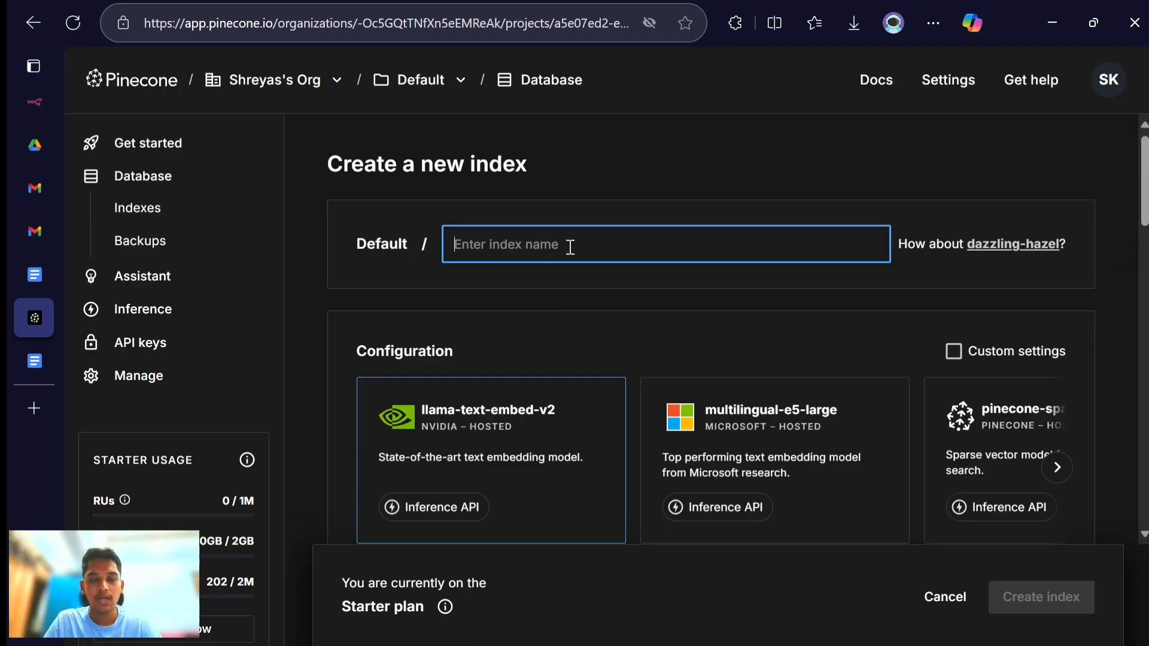
pyautogui.write('n8n')
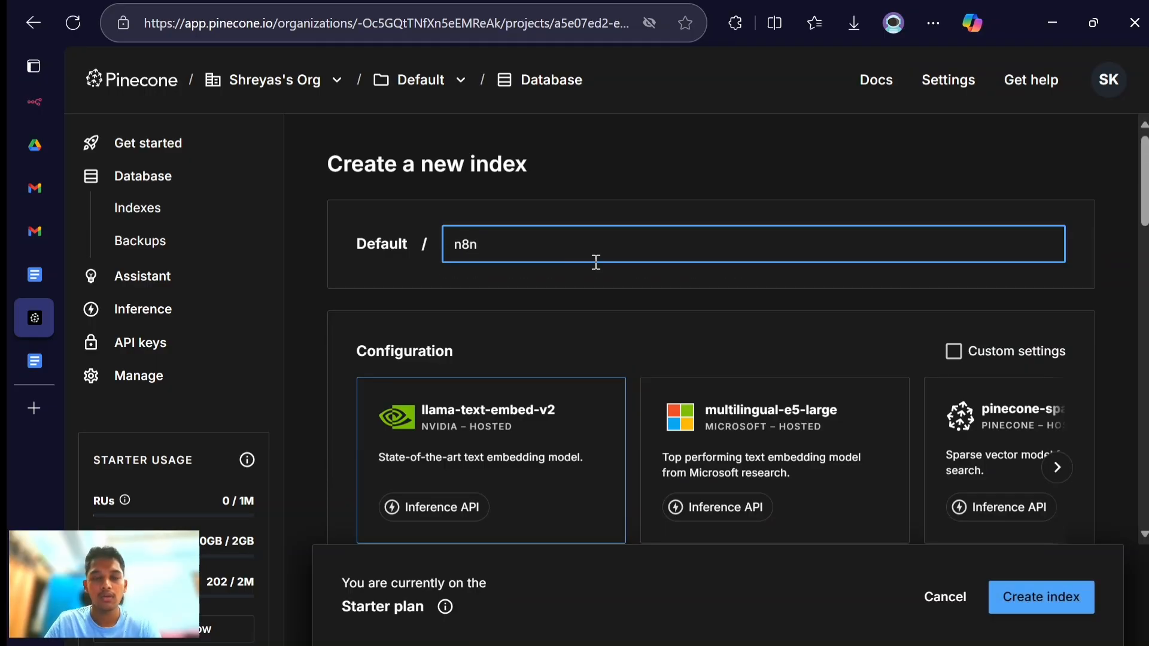
pyautogui.scroll(-5, 534, 309)
pyautogui.scroll(-2, 534, 317)
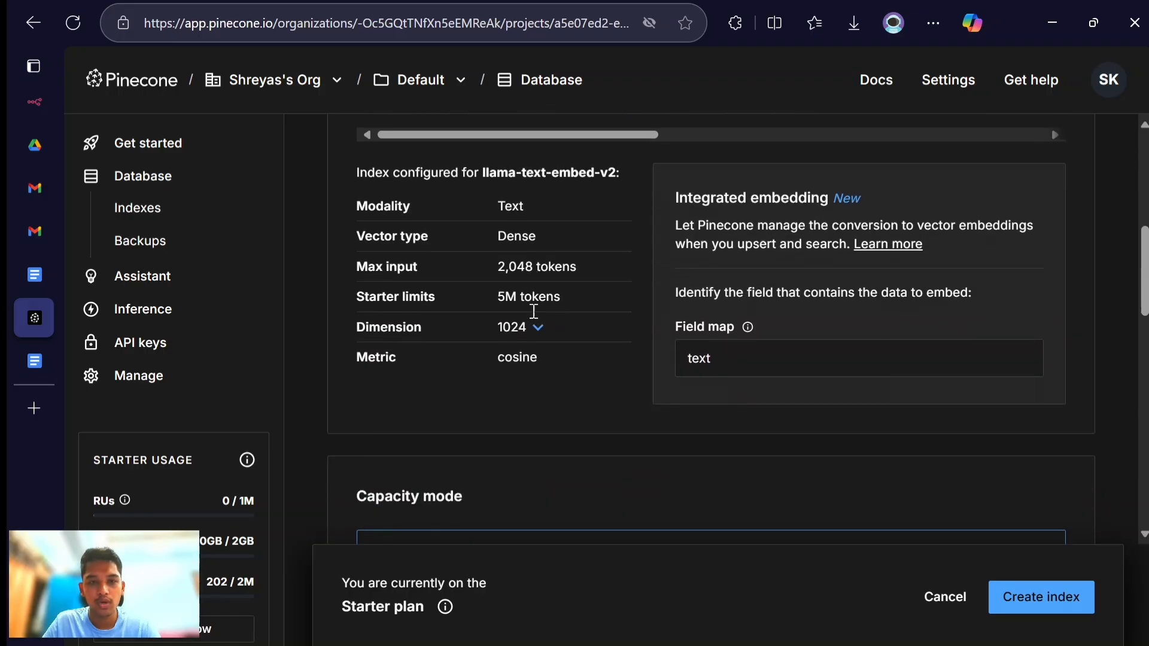
pyautogui.click(535, 328)
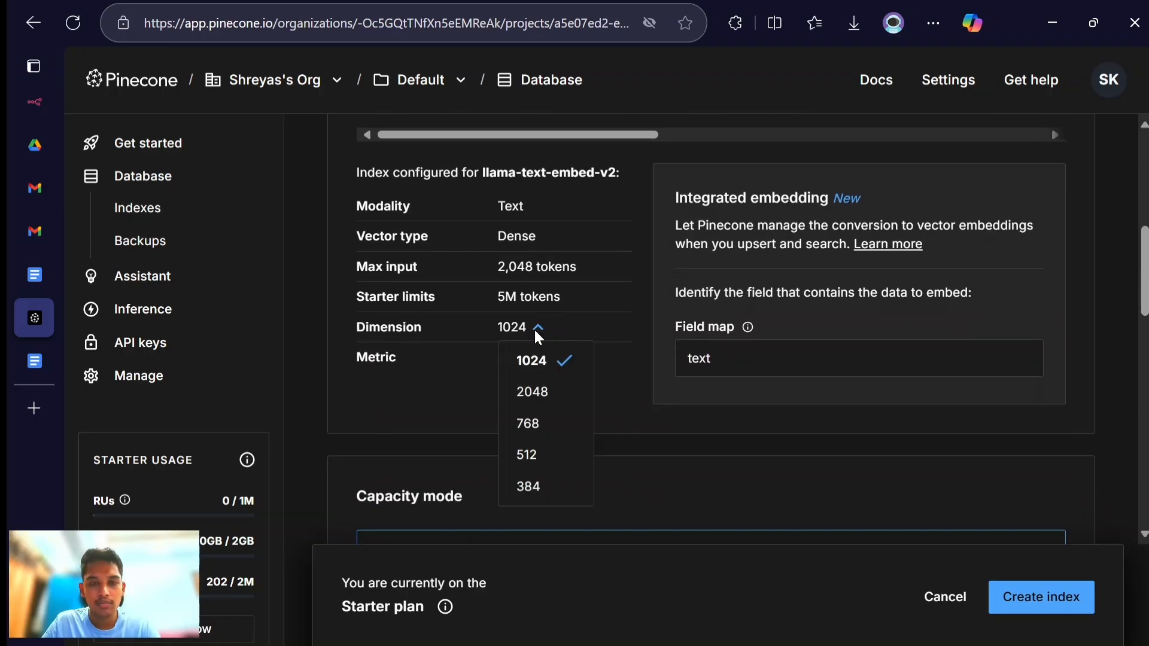
pyautogui.click(550, 421)
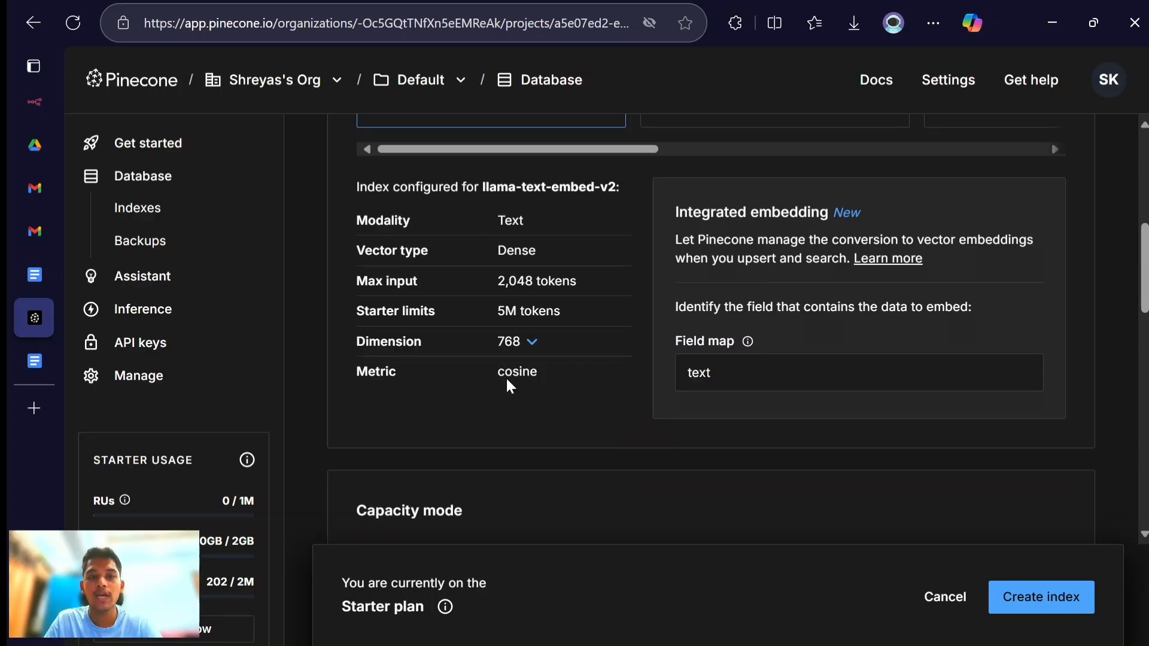
# - Create the index with Serverless capacity on AWS in the Virginia us-east-1 region, and open its namespaces
pyautogui.click(519, 343)
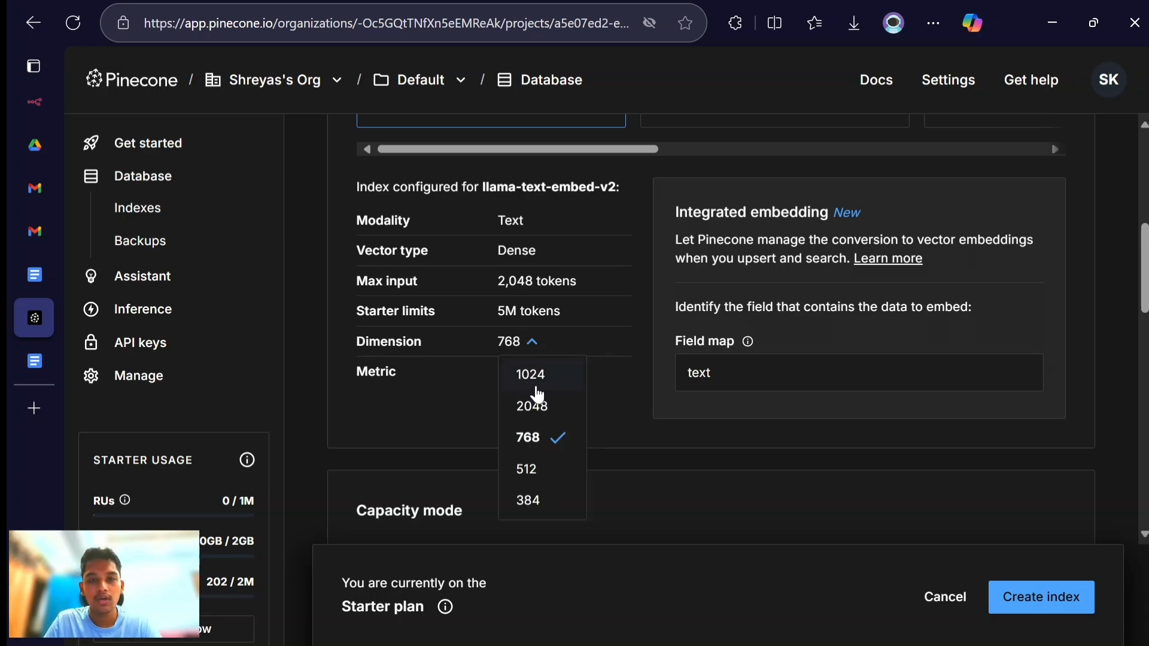
pyautogui.click(590, 383)
pyautogui.scroll(-4, 590, 385)
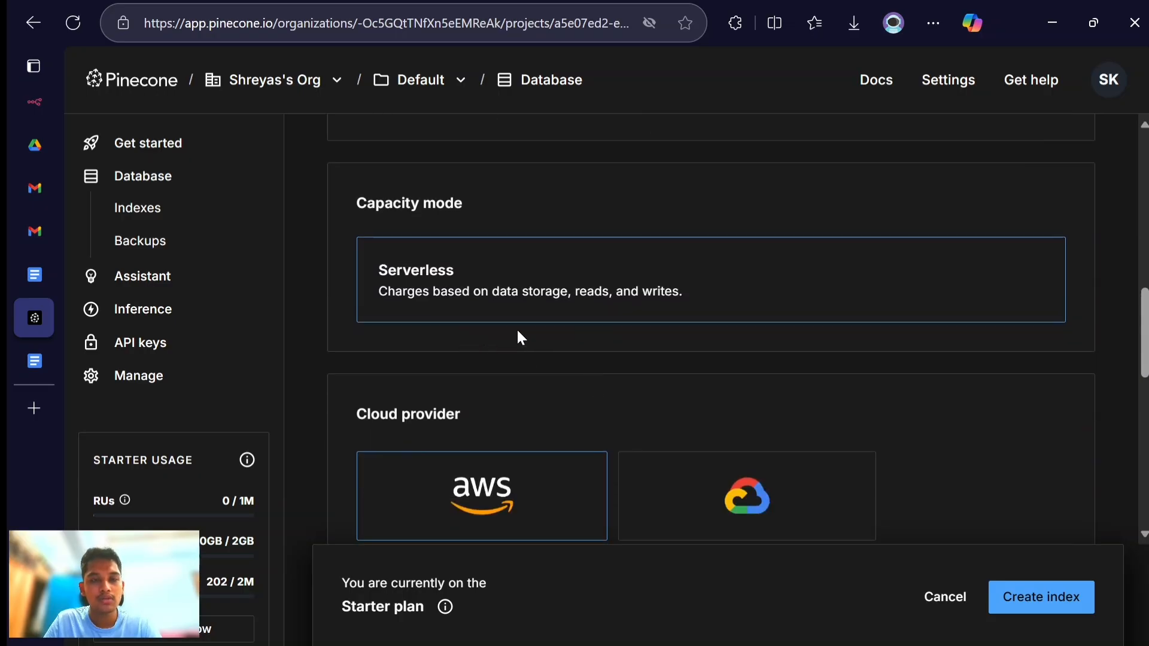
pyautogui.scroll(-2, 516, 336)
pyautogui.scroll(-7, 577, 351)
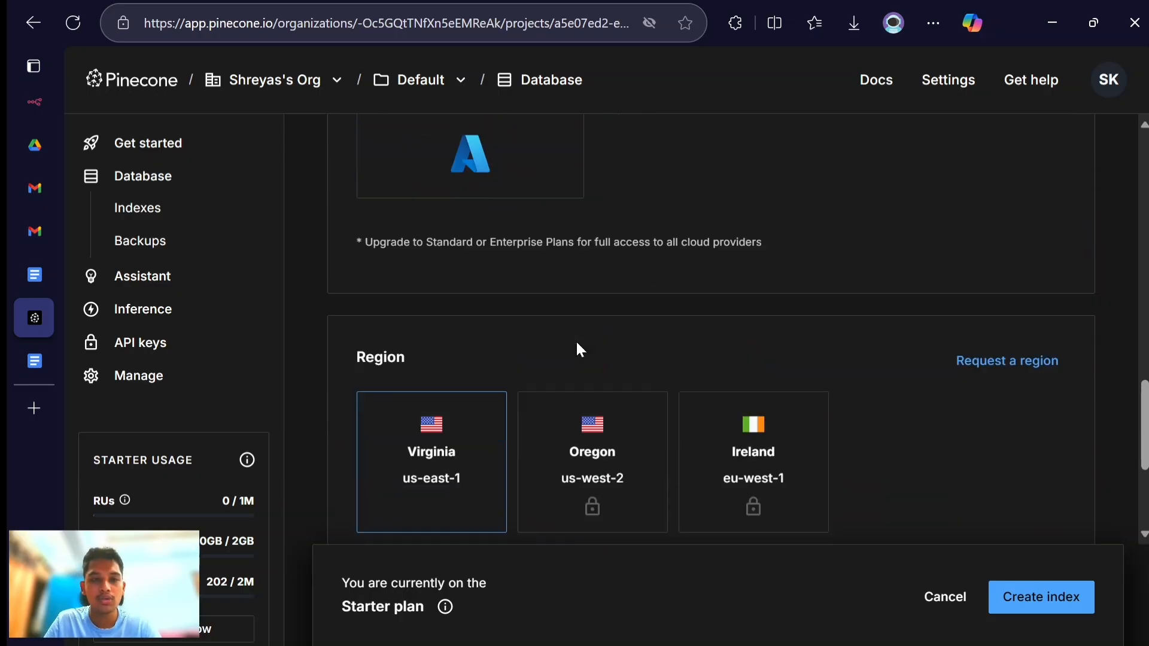
pyautogui.scroll(-2, 455, 374)
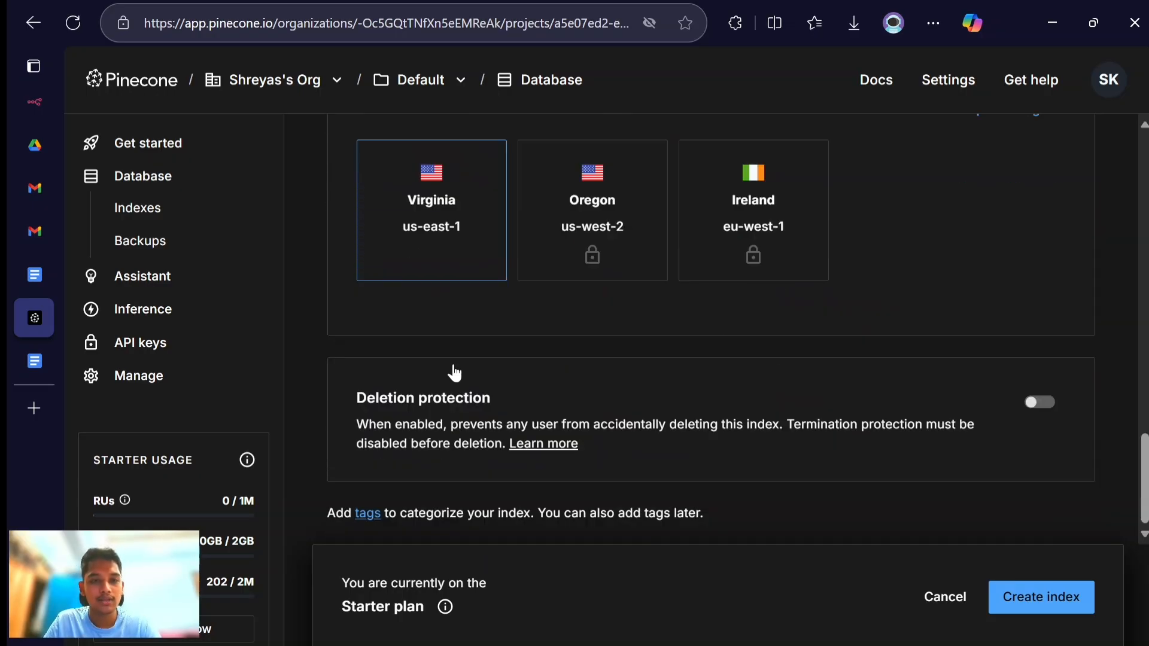
pyautogui.click(1035, 595)
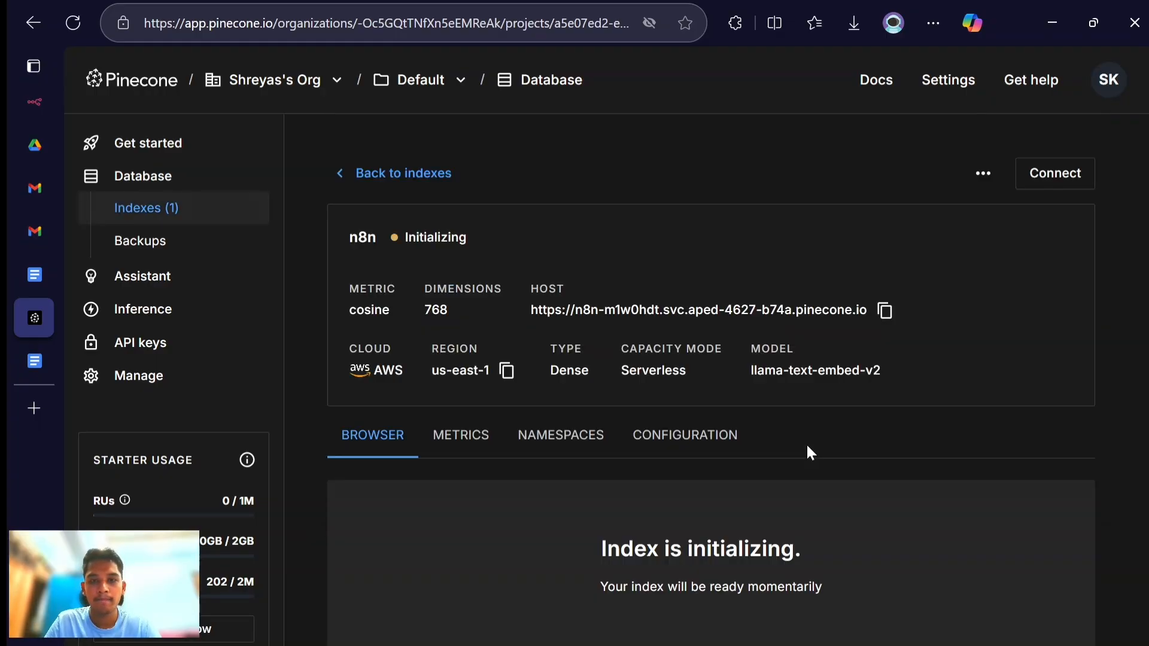
pyautogui.click(592, 450)
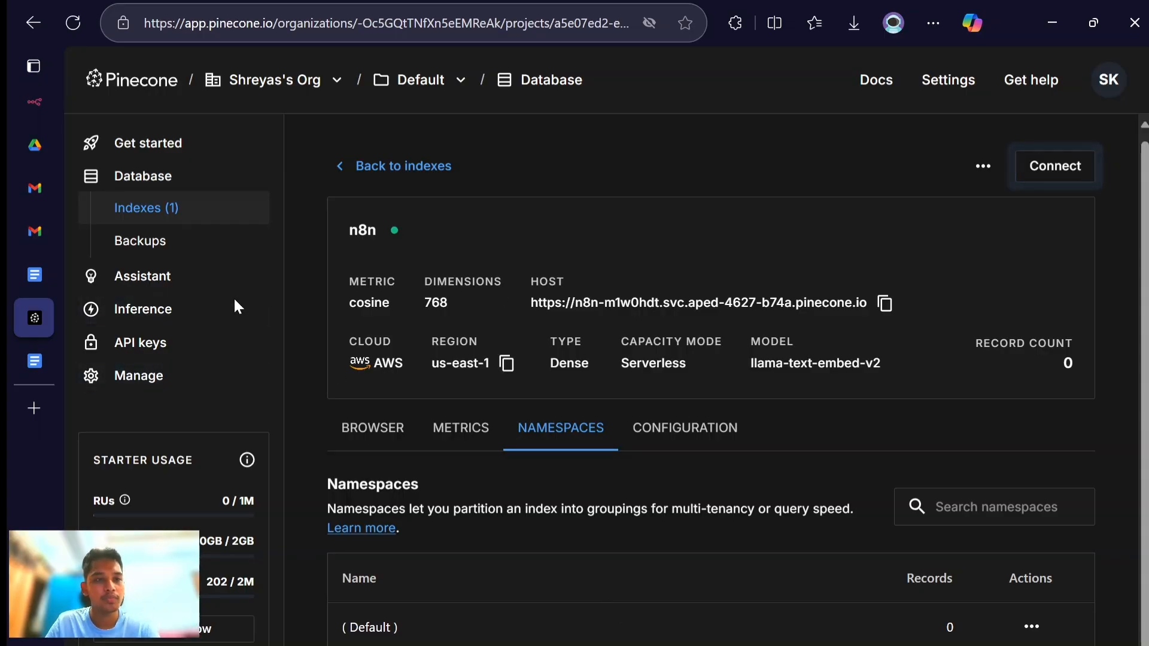
# - Generate a Pinecone API key named n8napi with All permissions, copy it and return to the n8n workflow
pyautogui.click(148, 341)
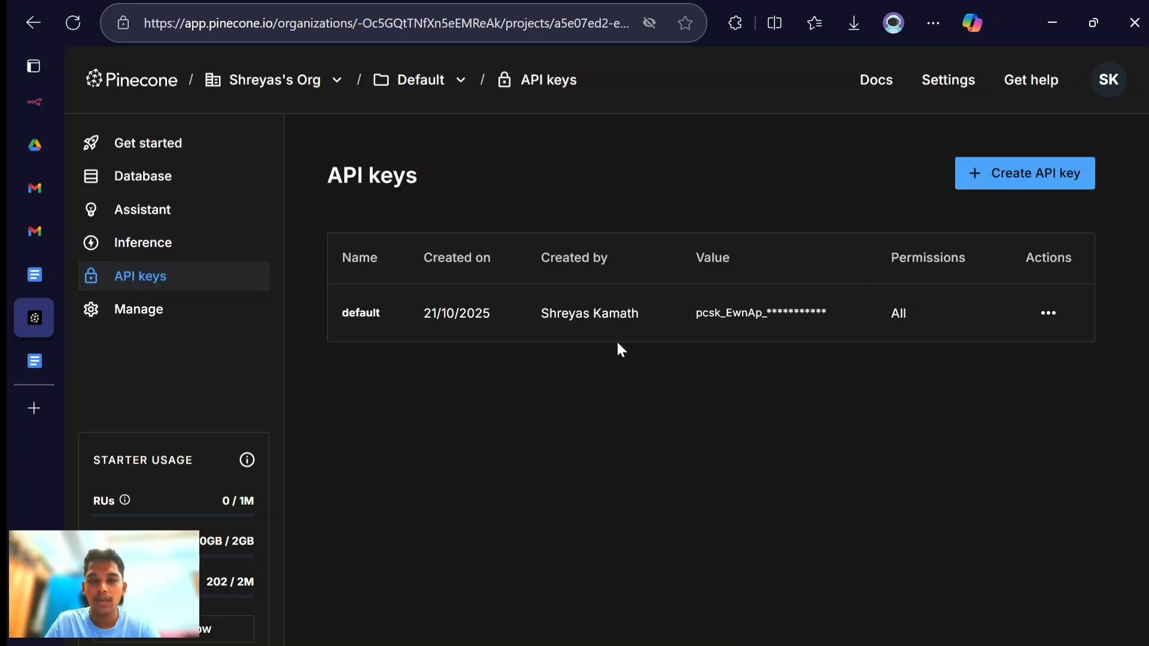
pyautogui.click(1018, 177)
pyautogui.write('n')
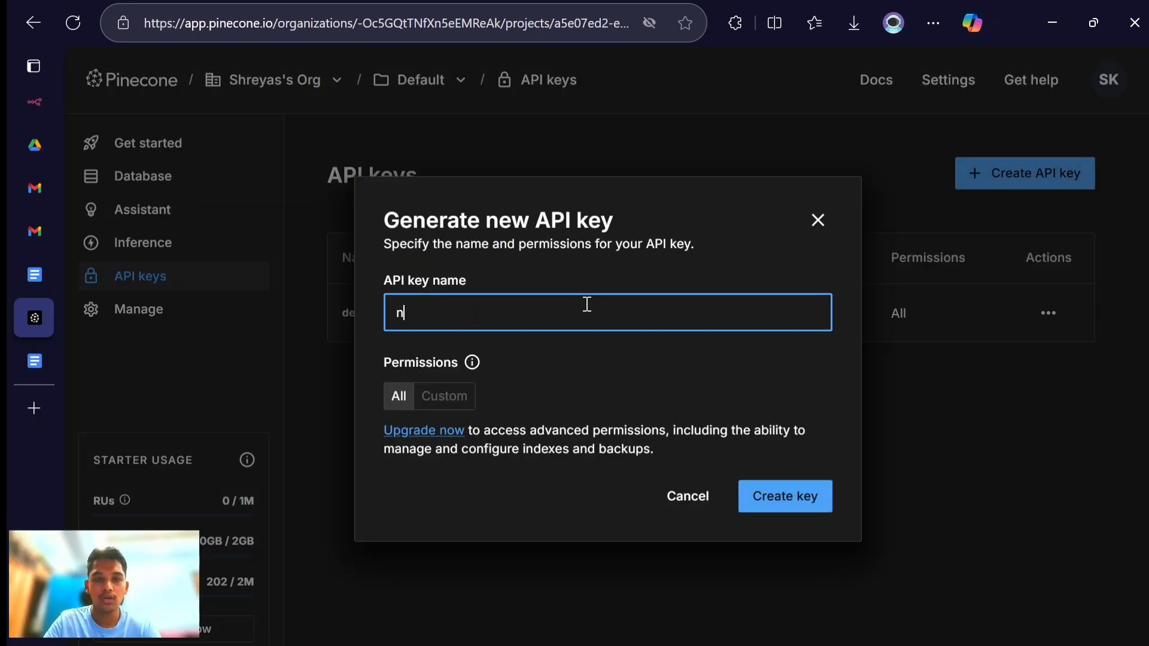
pyautogui.write('8n api')
pyautogui.press('BackSpace')
pyautogui.press('BackSpace')
pyautogui.press('BackSpace')
pyautogui.press('BackSpace')
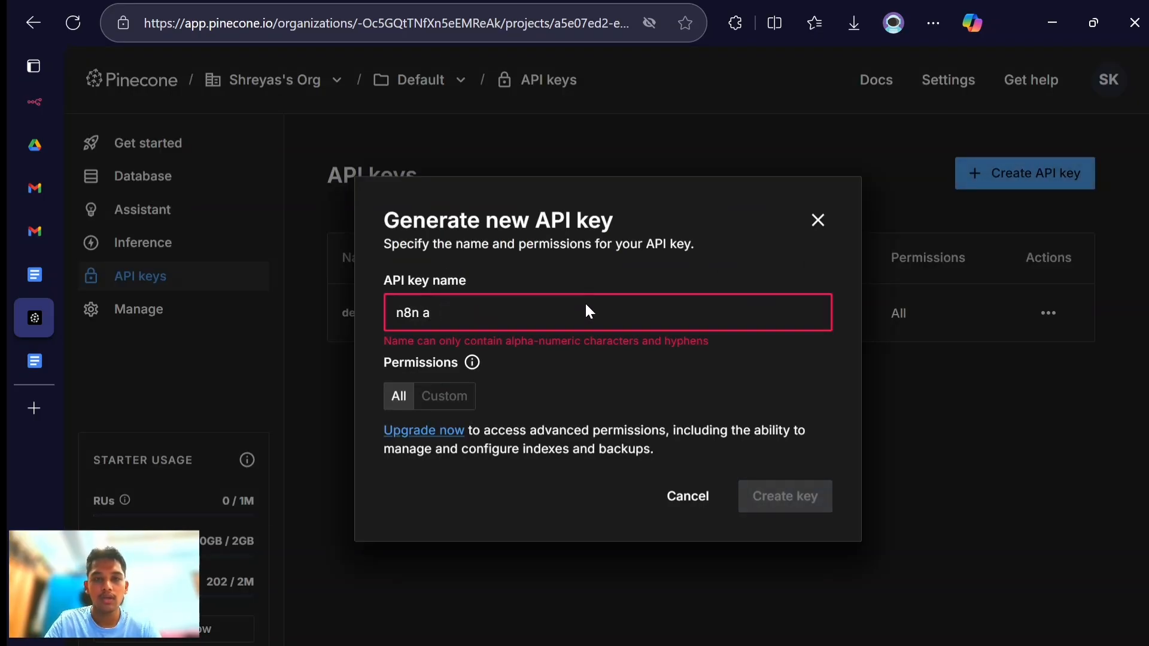
pyautogui.write('api')
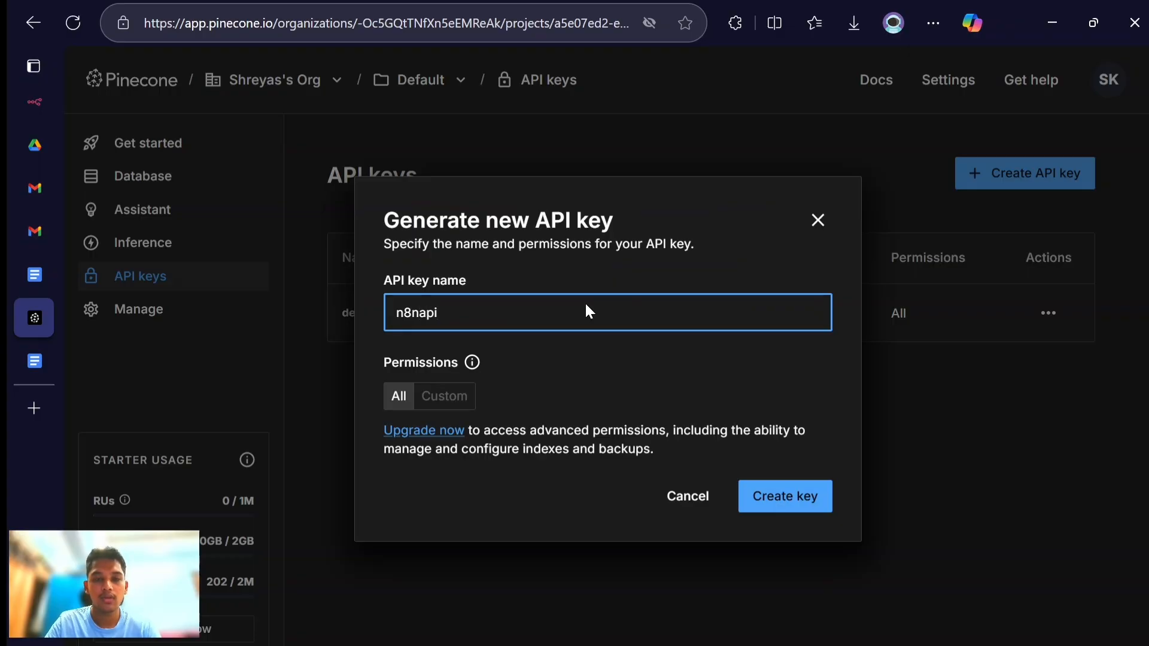
pyautogui.click(778, 491)
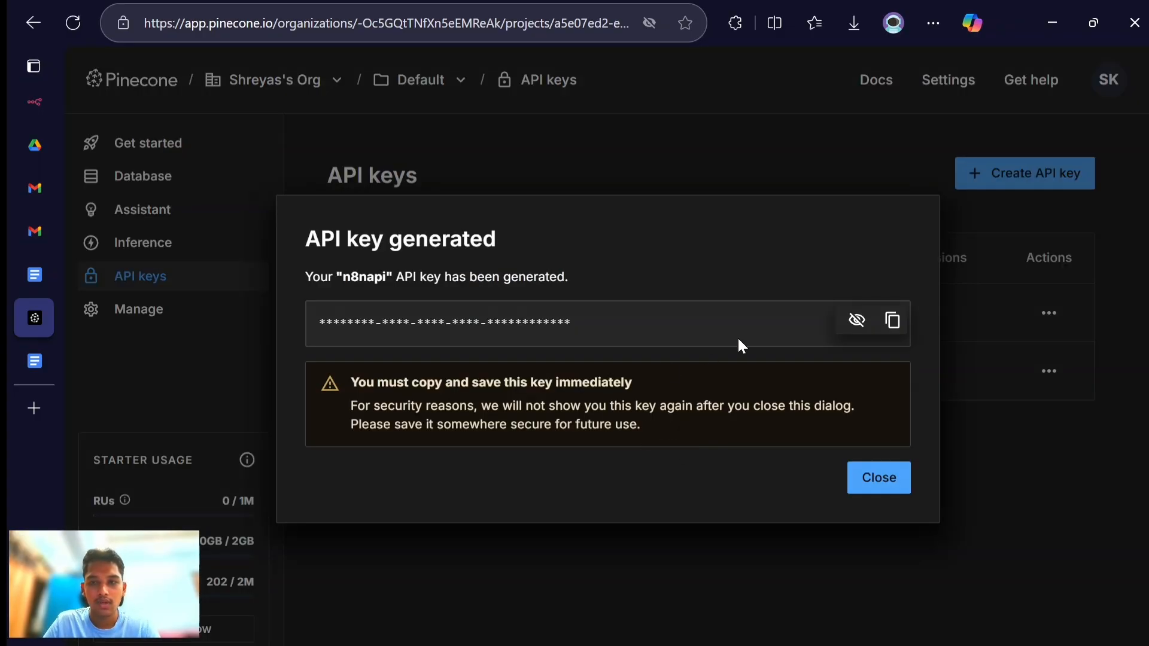
pyautogui.click(892, 321)
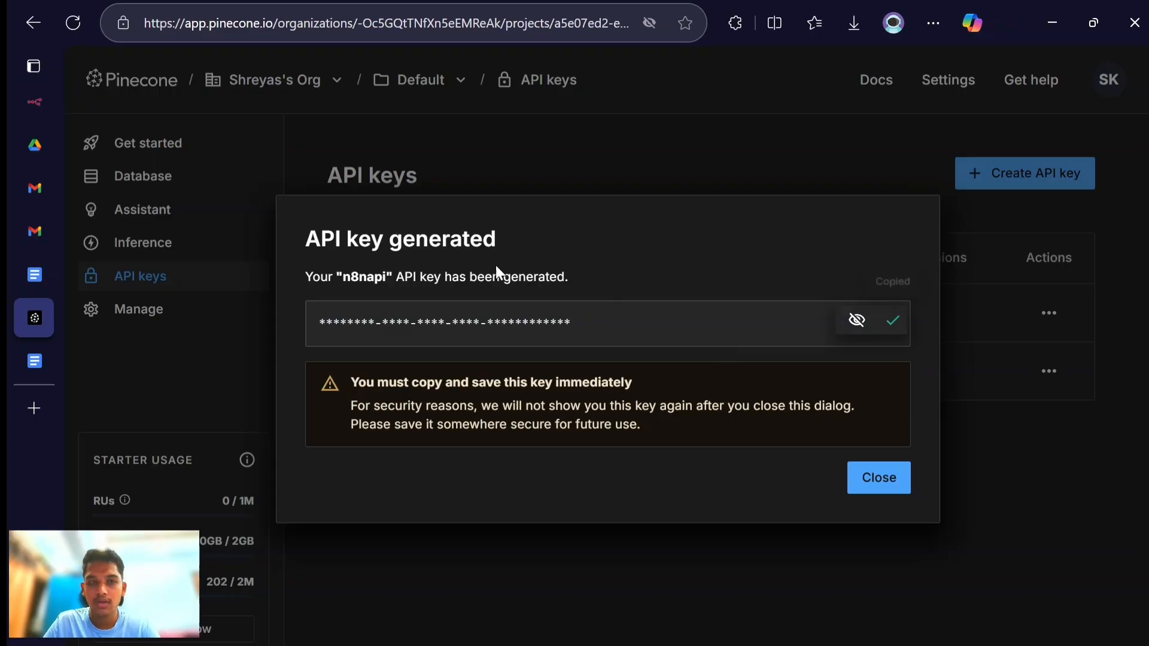
pyautogui.click(34, 102)
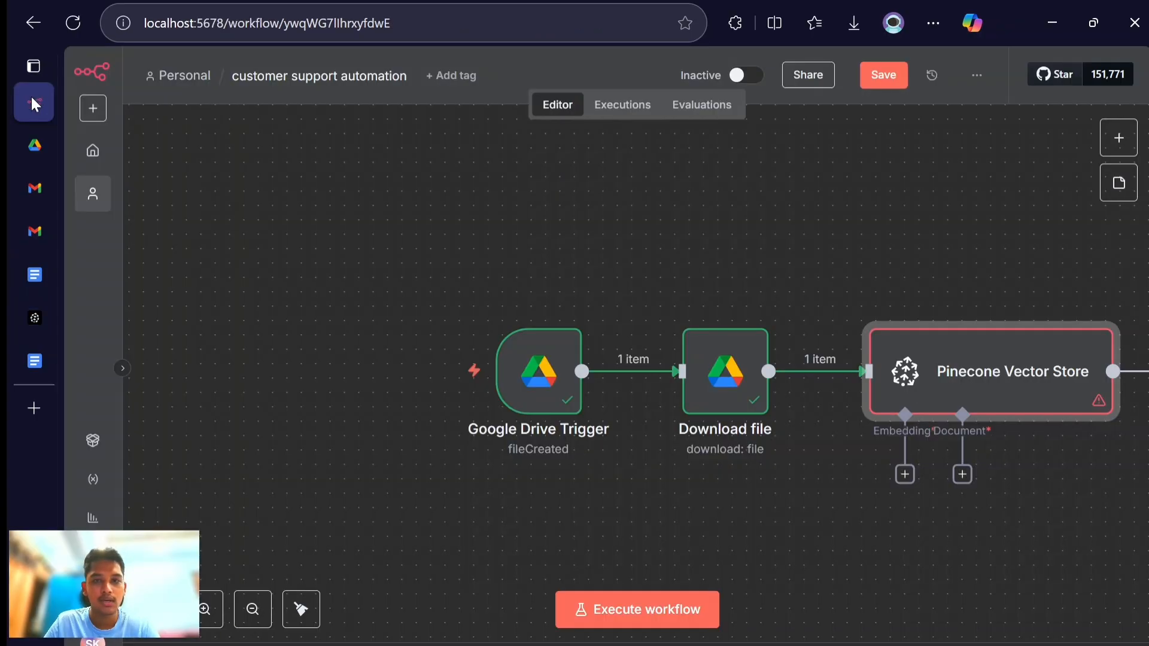
# - Create a new Pinecone credential for the Pinecone Vector Store node, paste the API key into it and save it
pyautogui.doubleClick(986, 368)
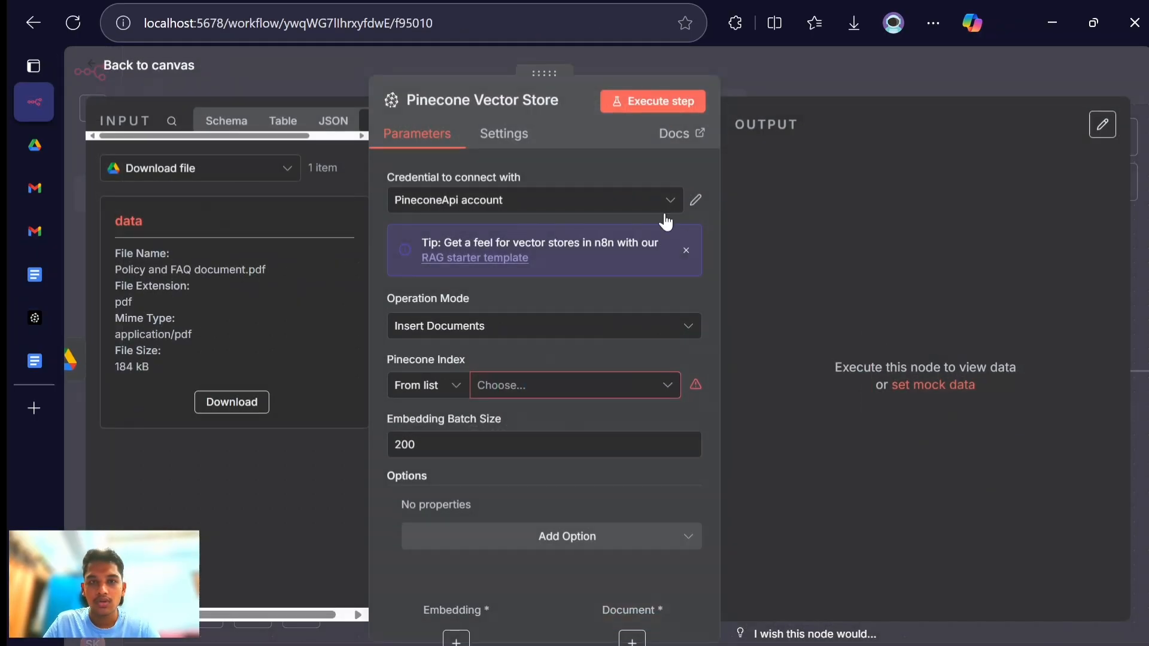
pyautogui.click(609, 209)
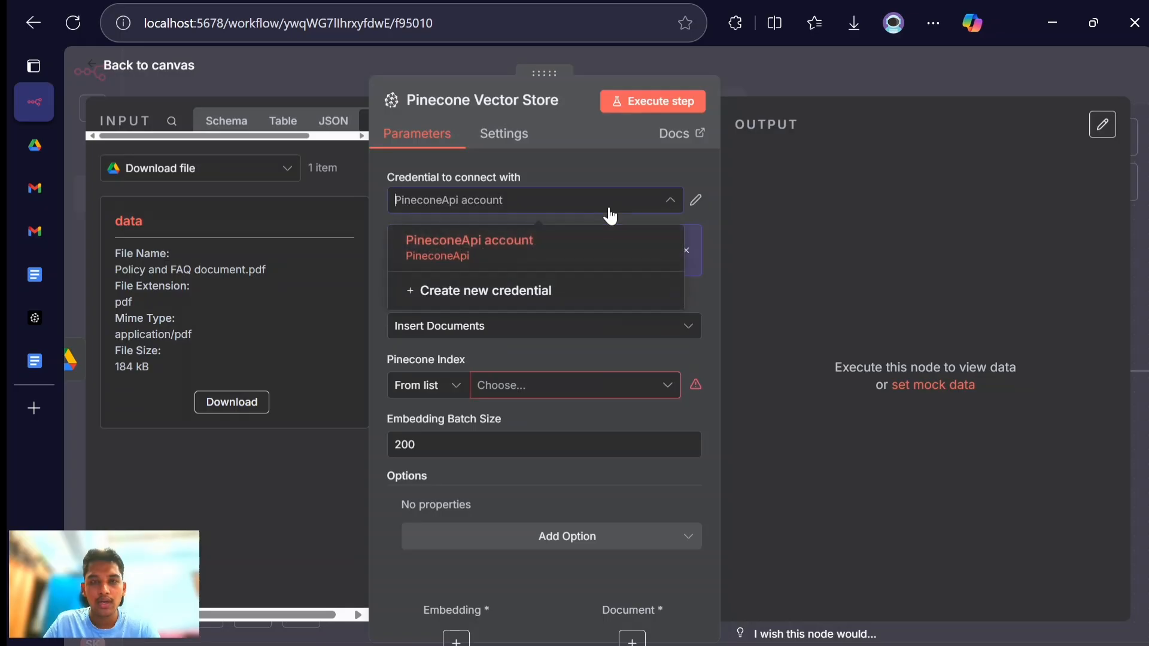
pyautogui.click(520, 293)
pyautogui.doubleClick(513, 285)
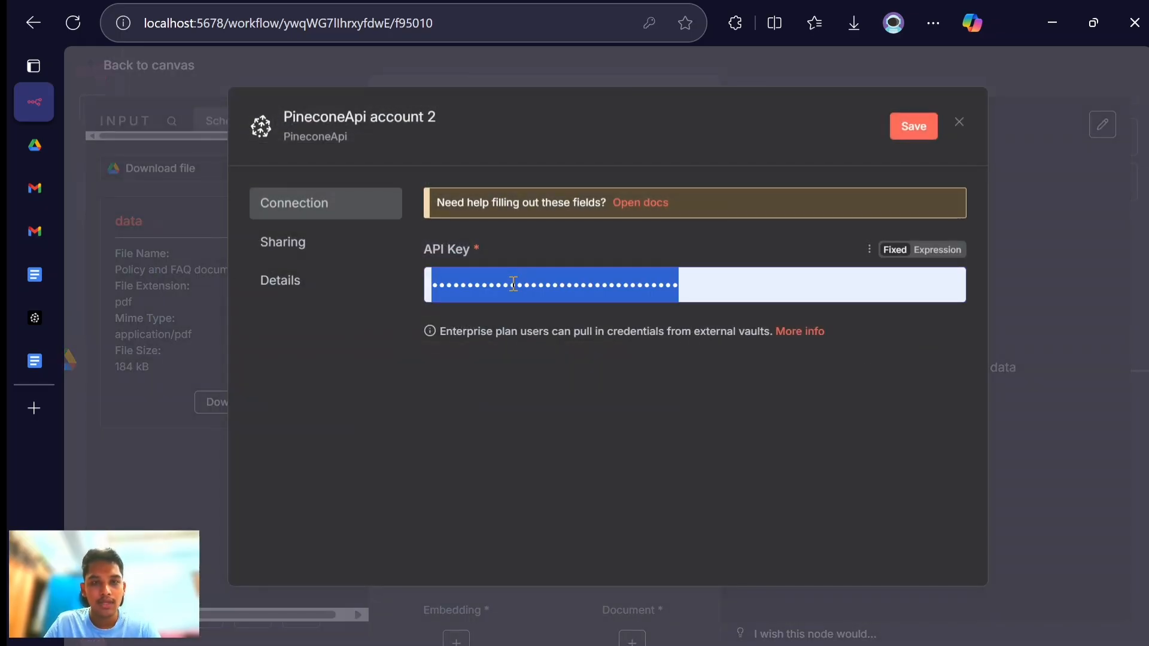
pyautogui.hotkey('ctrl', 'v')
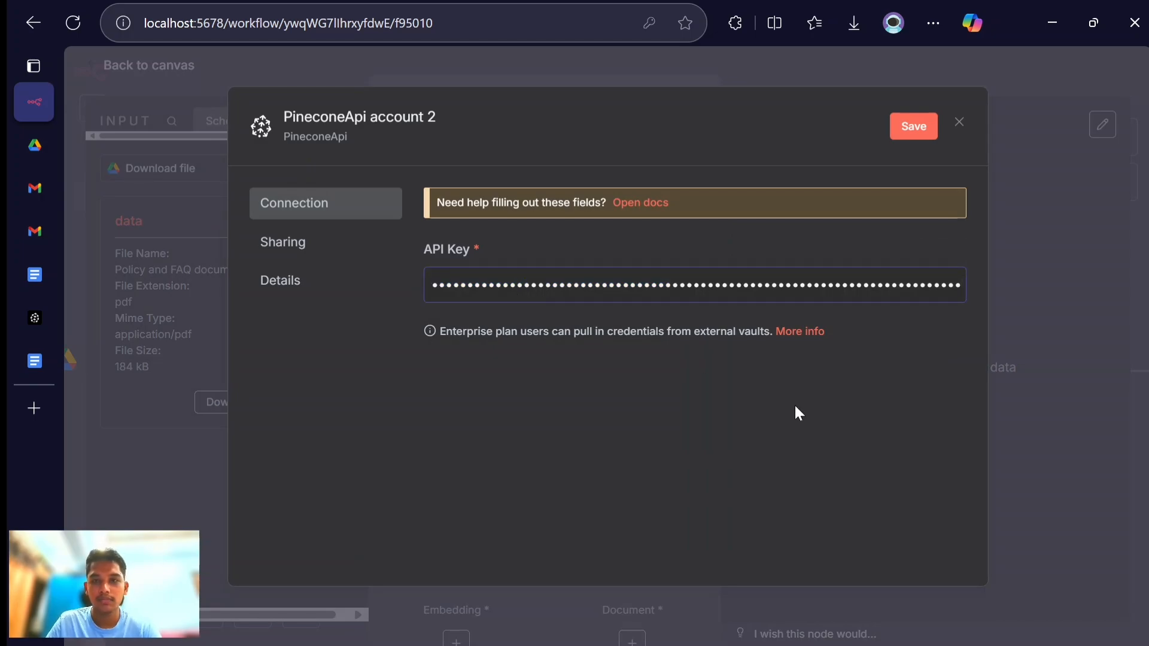
pyautogui.click(914, 129)
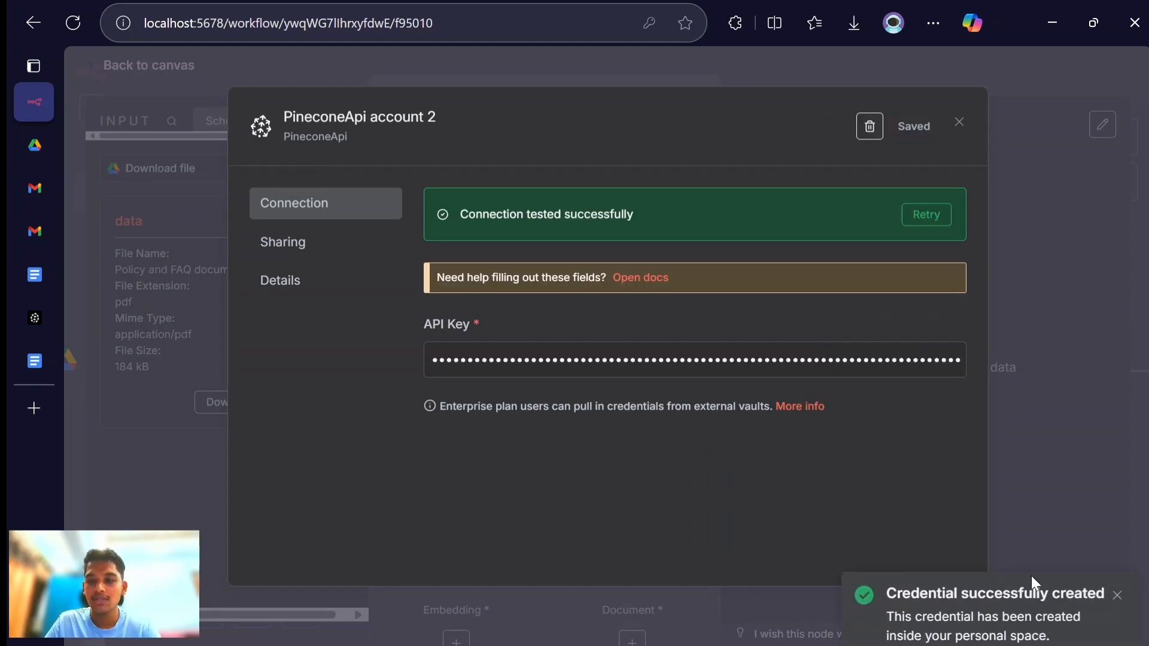
# - Try to rename the new Pinecone credential as pinecone api 2 and close it without saving the change
pyautogui.click(383, 124)
pyautogui.write('pi')
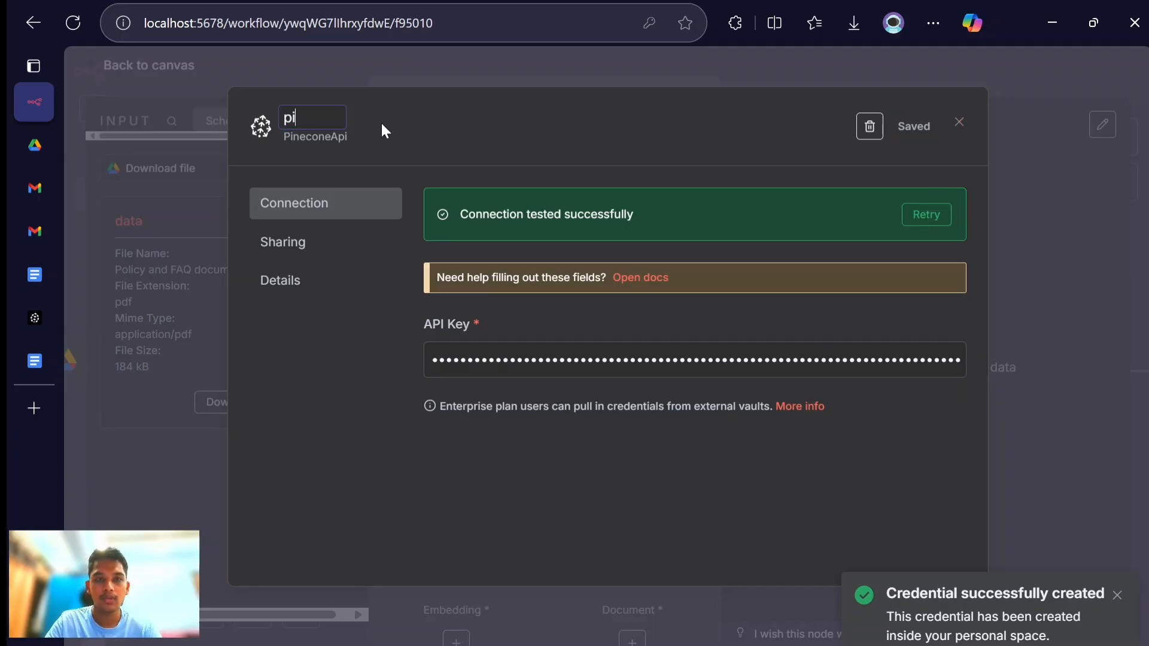
pyautogui.write('necone ap')
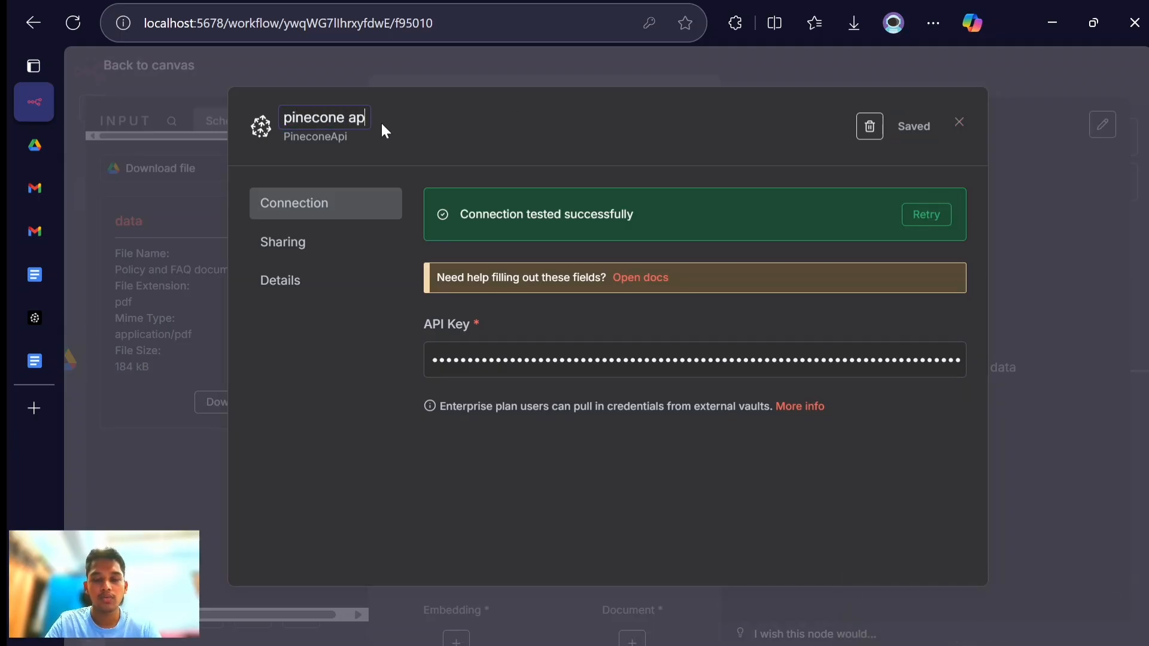
pyautogui.write('i')
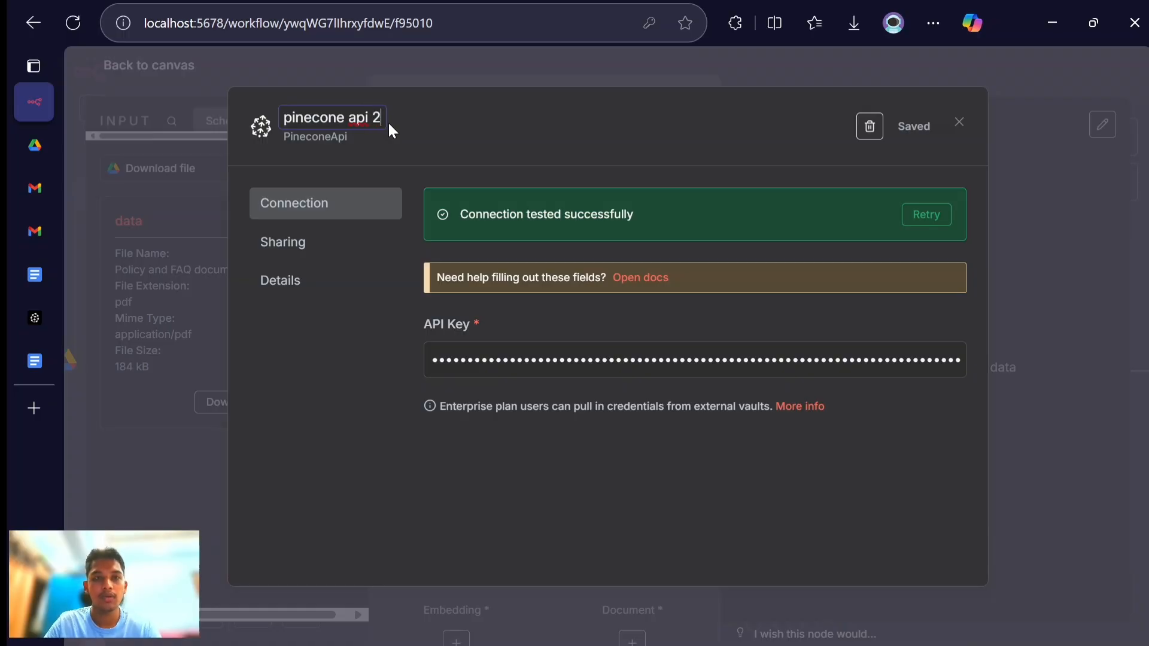
pyautogui.write(' 2')
pyautogui.press('Return')
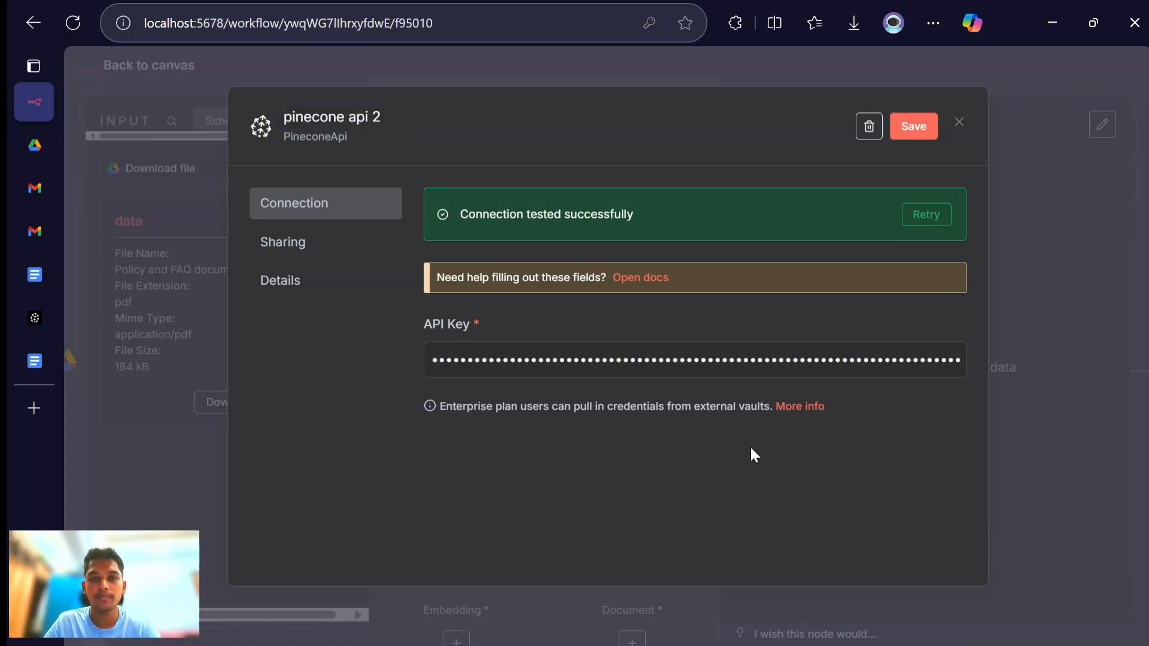
pyautogui.click(959, 124)
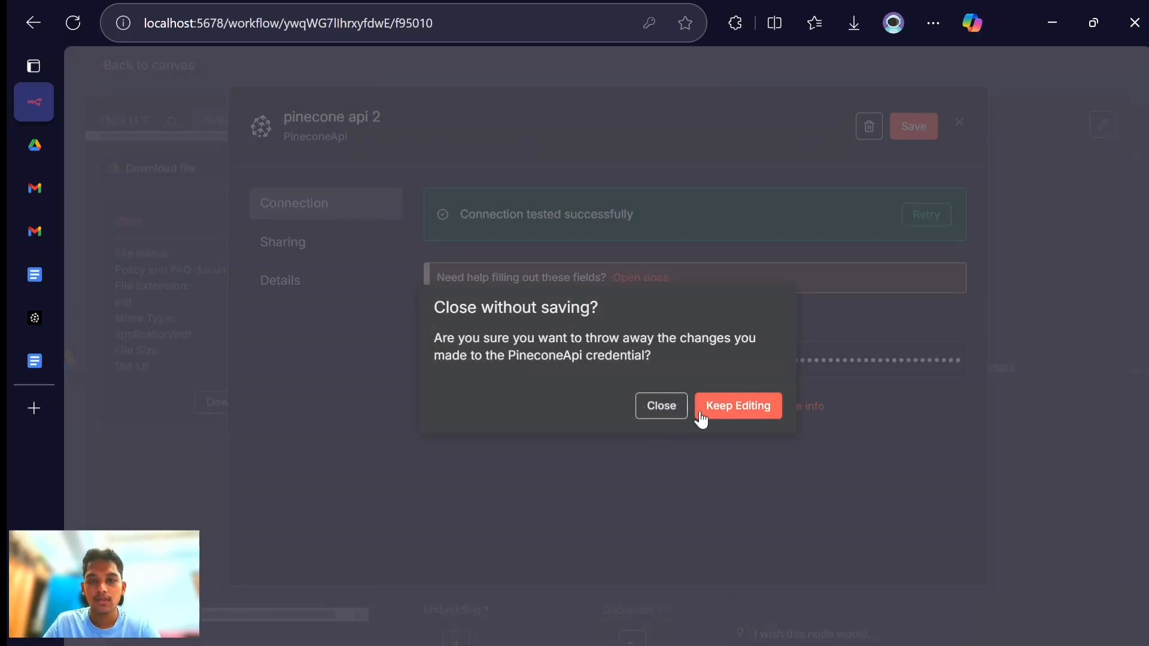
pyautogui.click(675, 406)
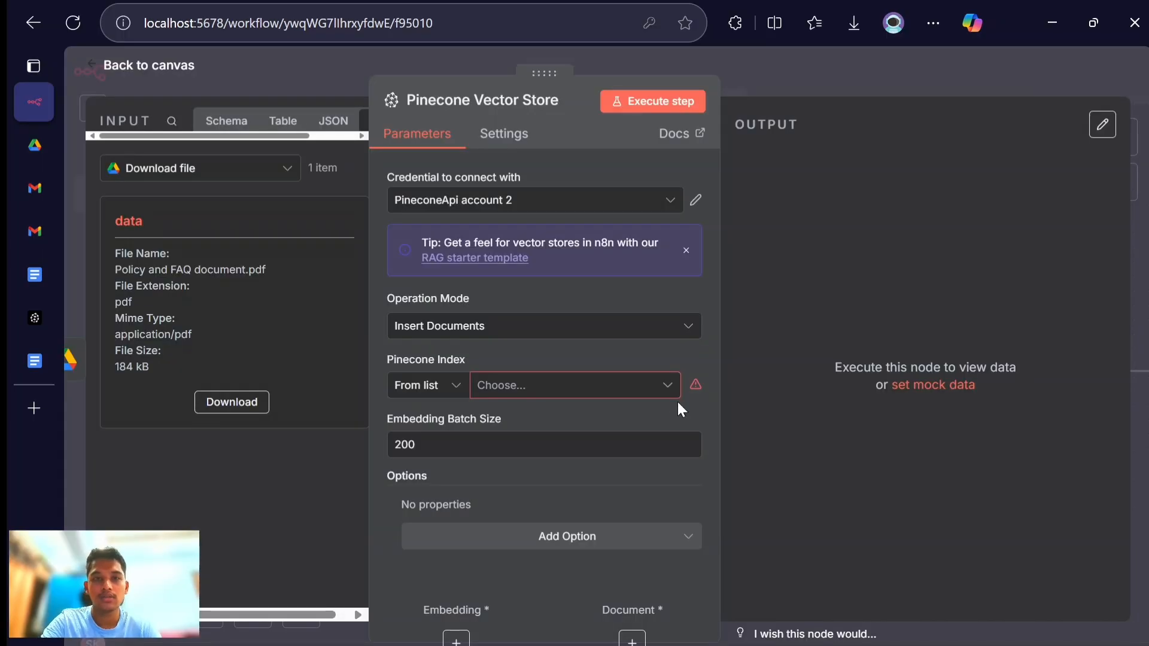
# - Choose the n8n index in the Pinecone Vector Store node, add a Pinecone Namespace of FAQ and return to the canvas
pyautogui.click(515, 388)
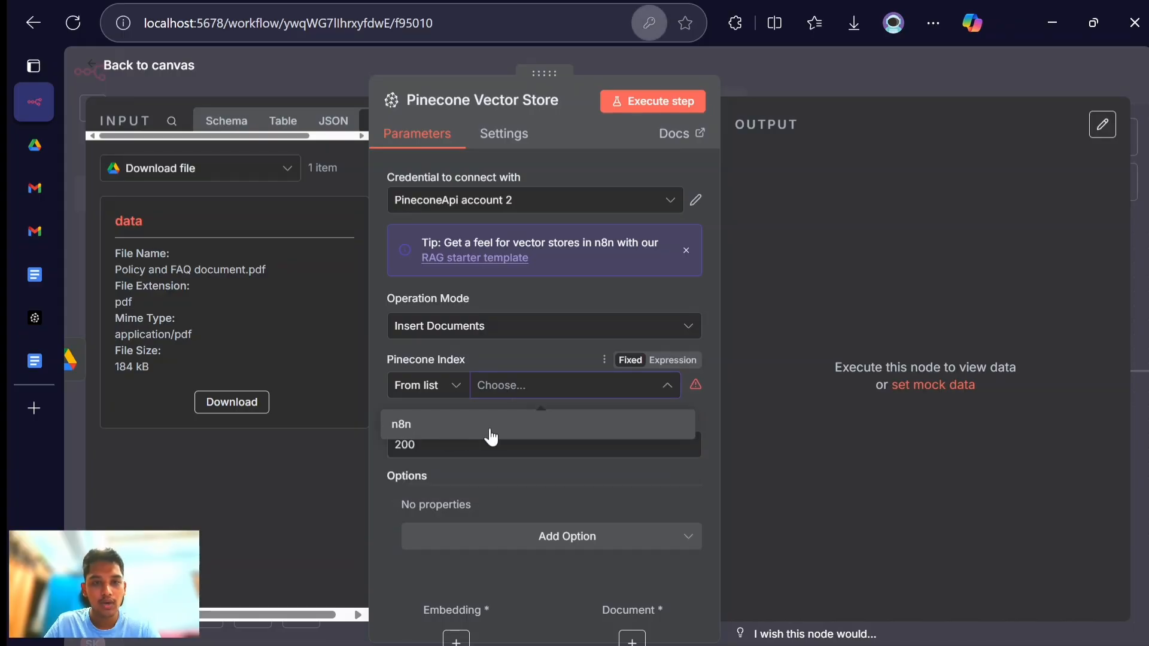
pyautogui.click(489, 436)
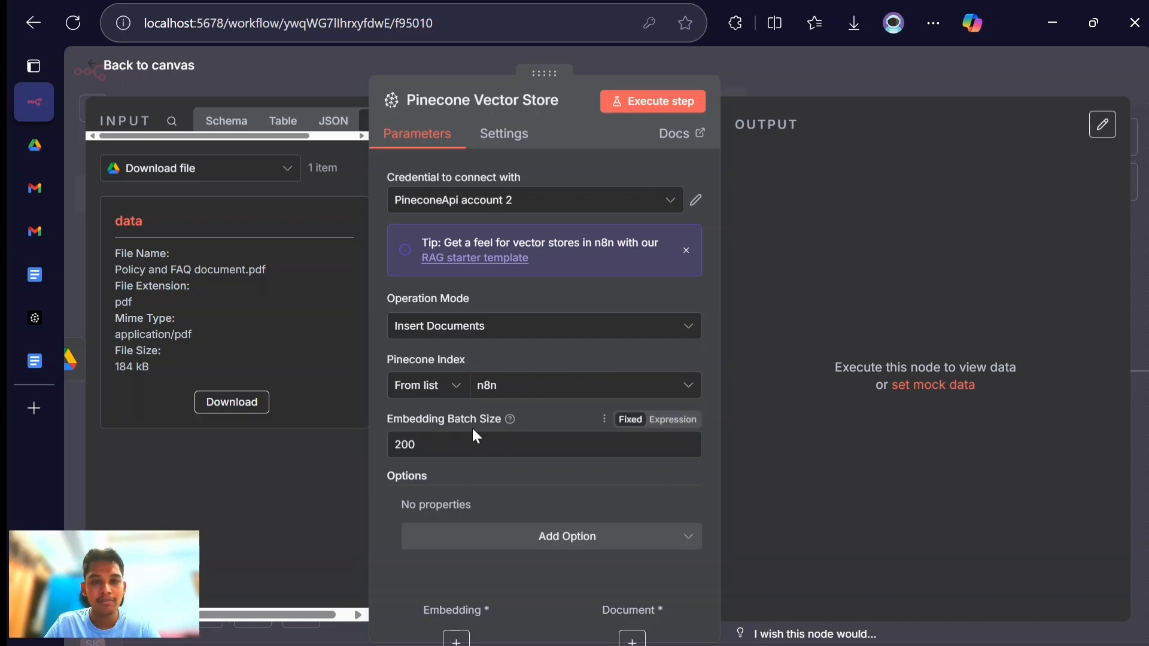
pyautogui.click(509, 534)
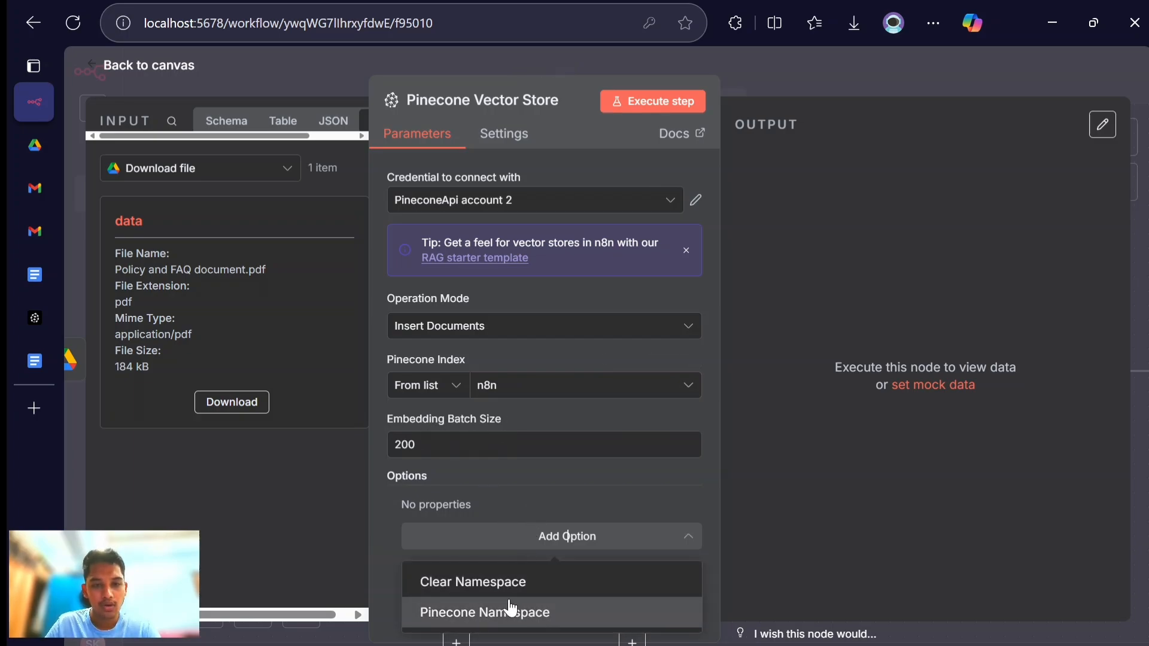
pyautogui.click(525, 613)
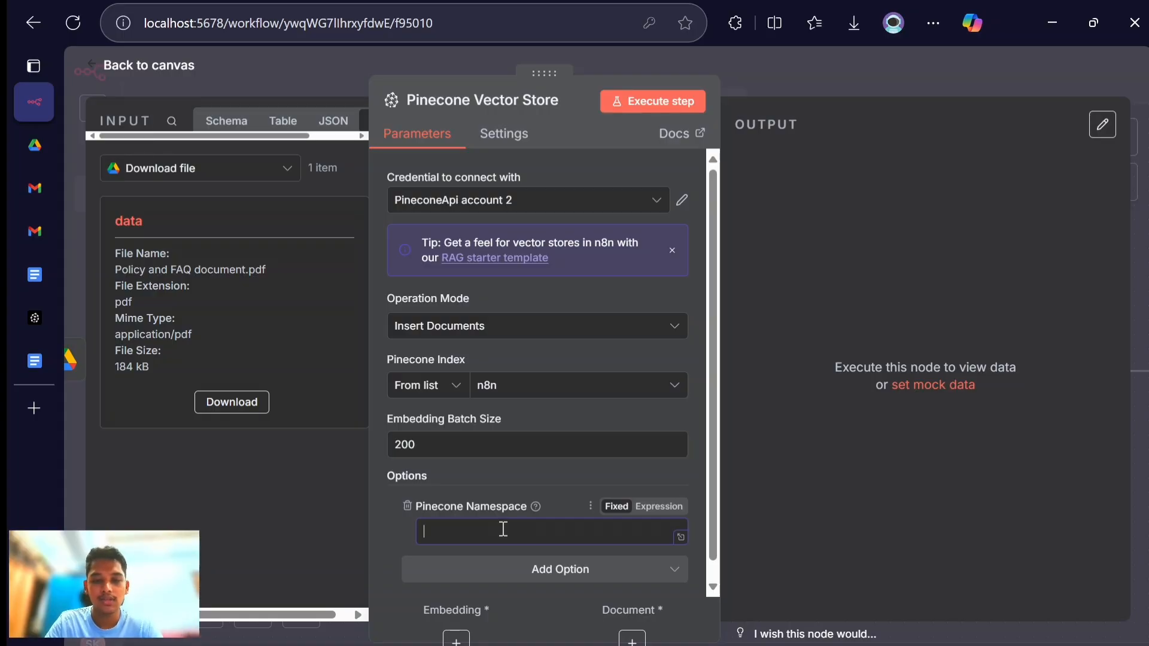
pyautogui.write('FAQ')
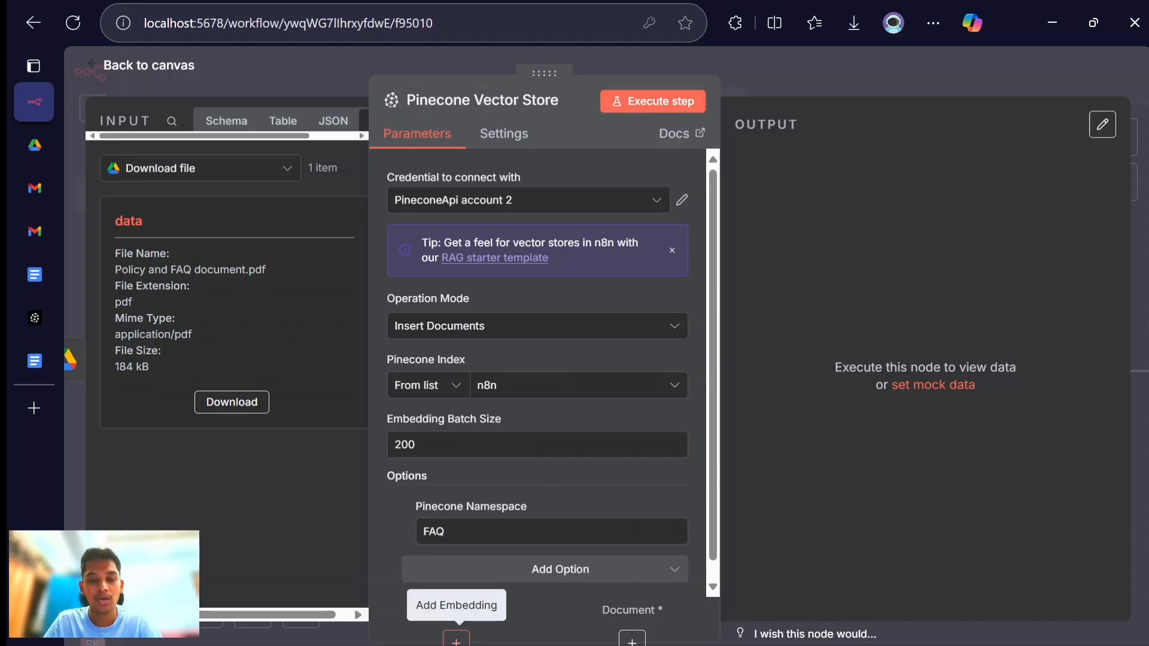
pyautogui.click(172, 72)
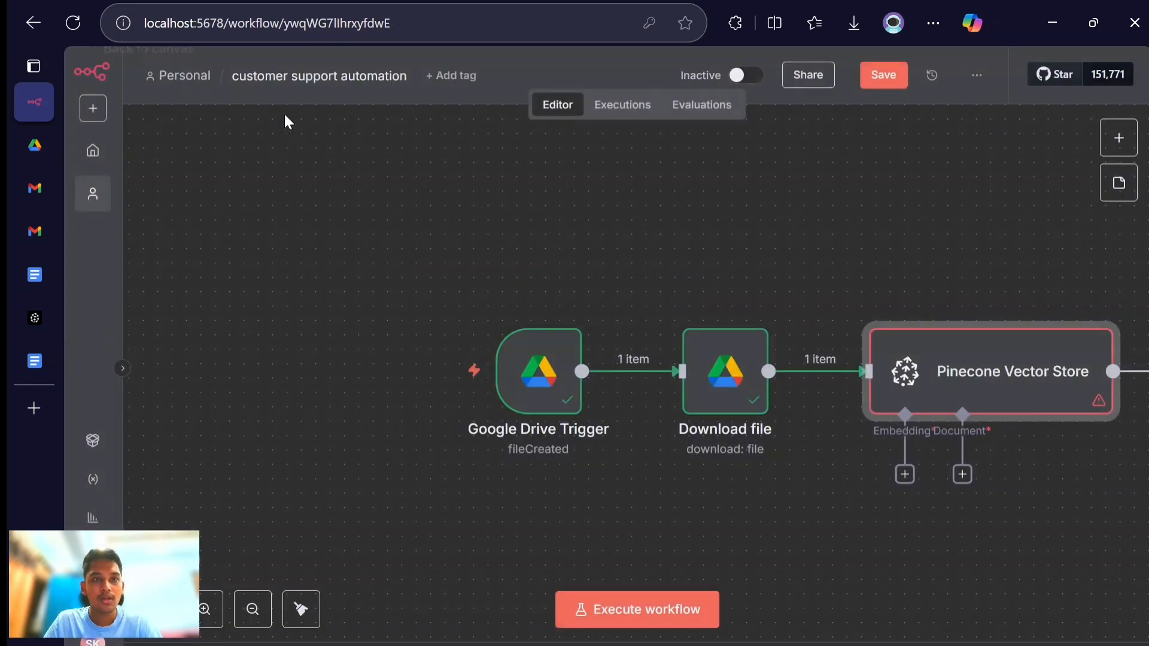
# - Attach an Embeddings Google Gemini node to the vector store's Embedding connection, using the models/text-embedding-004 model
pyautogui.hscroll(3, 828, 444)
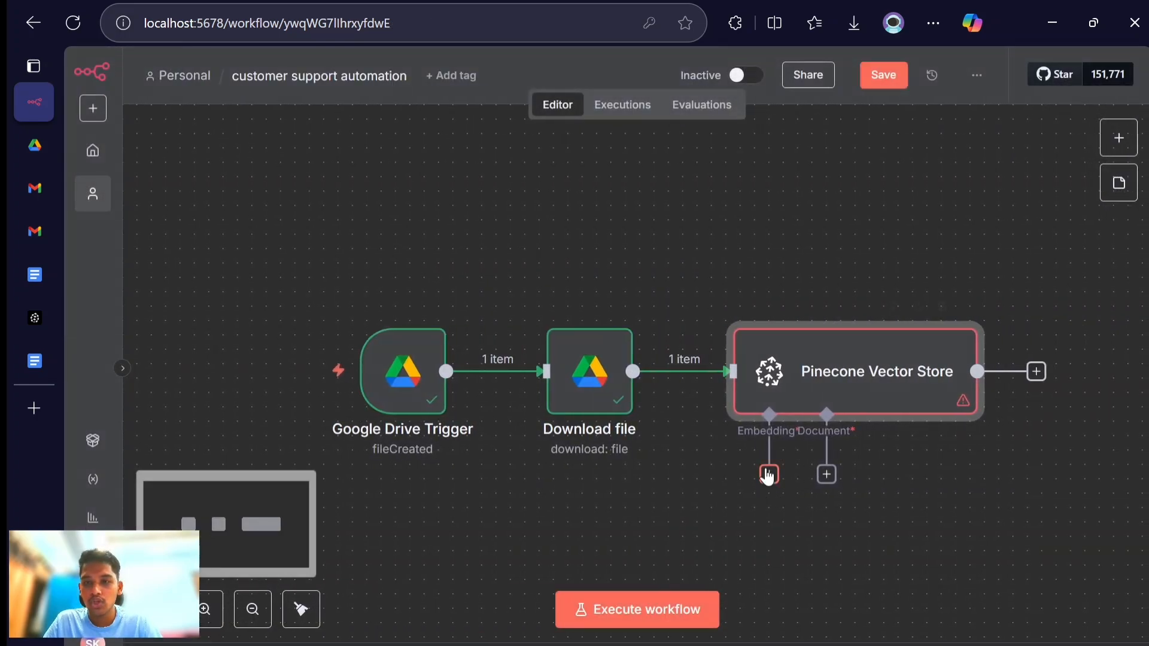
pyautogui.click(769, 476)
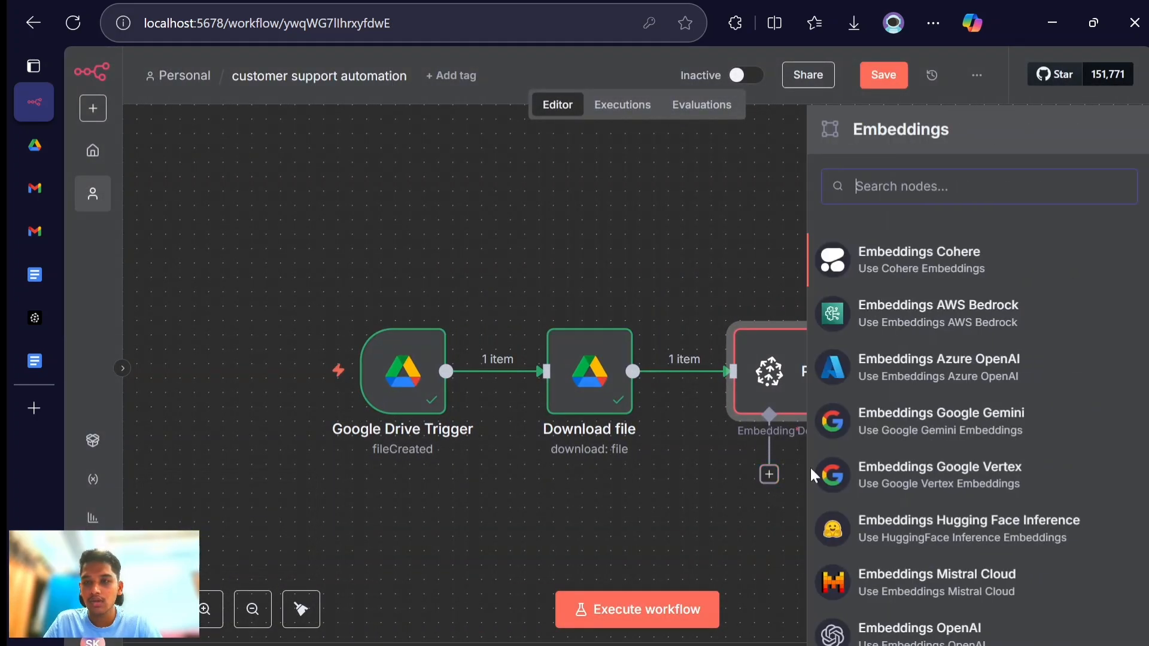
pyautogui.click(929, 427)
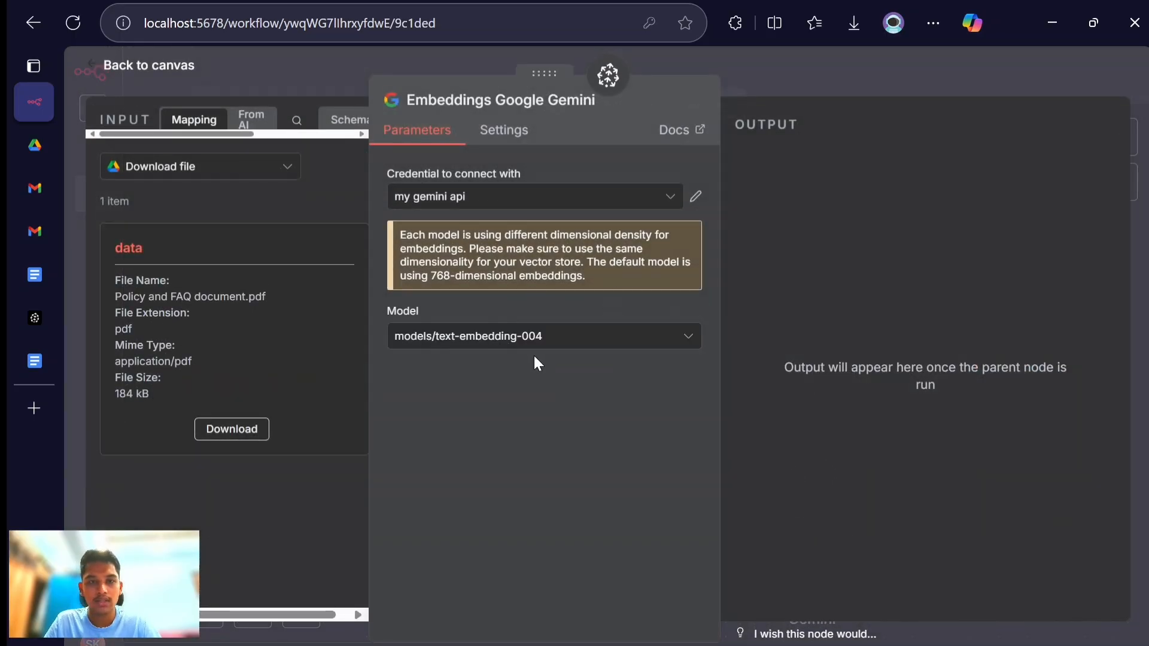
pyautogui.click(497, 335)
pyautogui.click(499, 330)
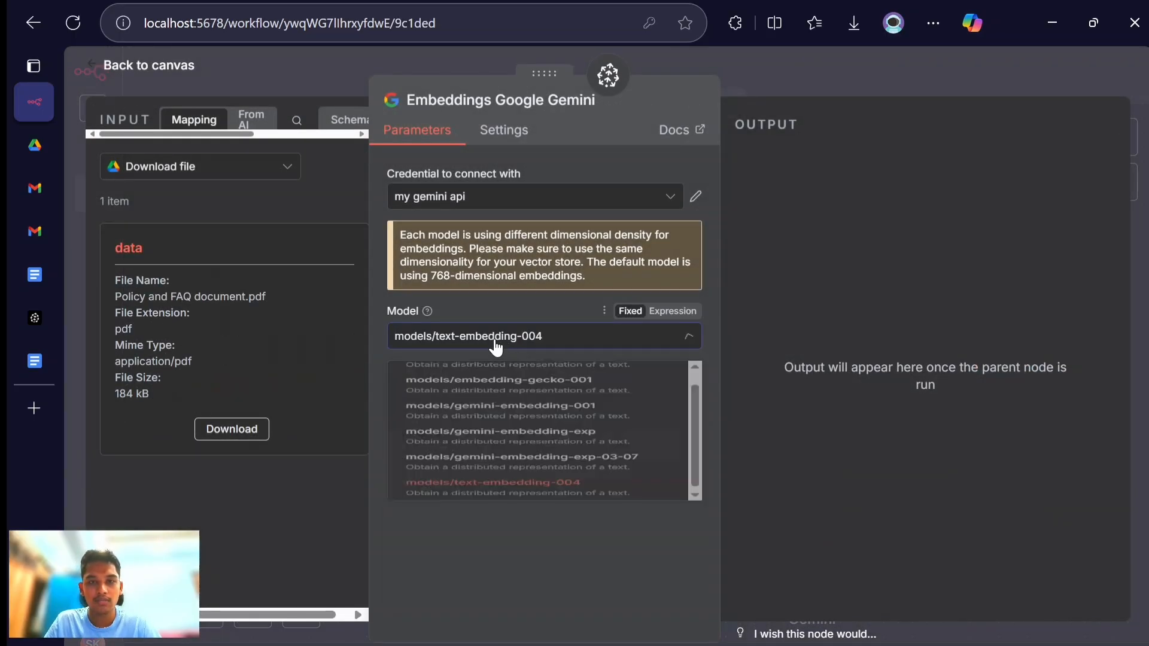
pyautogui.click(116, 67)
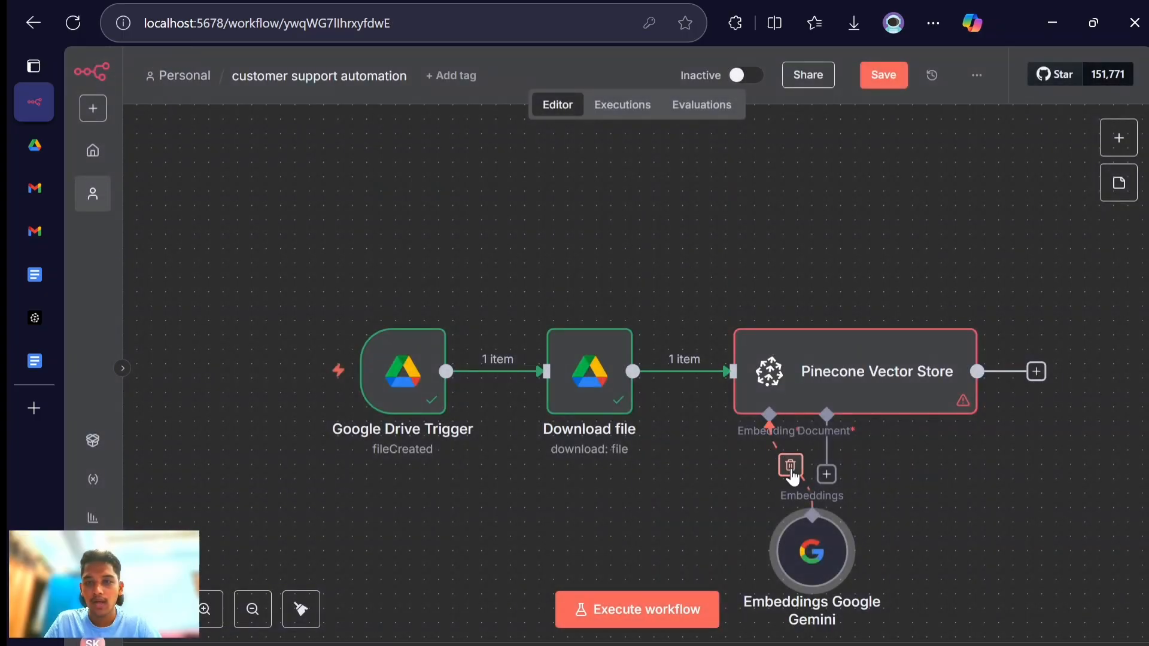
# - Attach a Default Data Loader to the Document connection of the Pinecone Vector Store
pyautogui.click(826, 474)
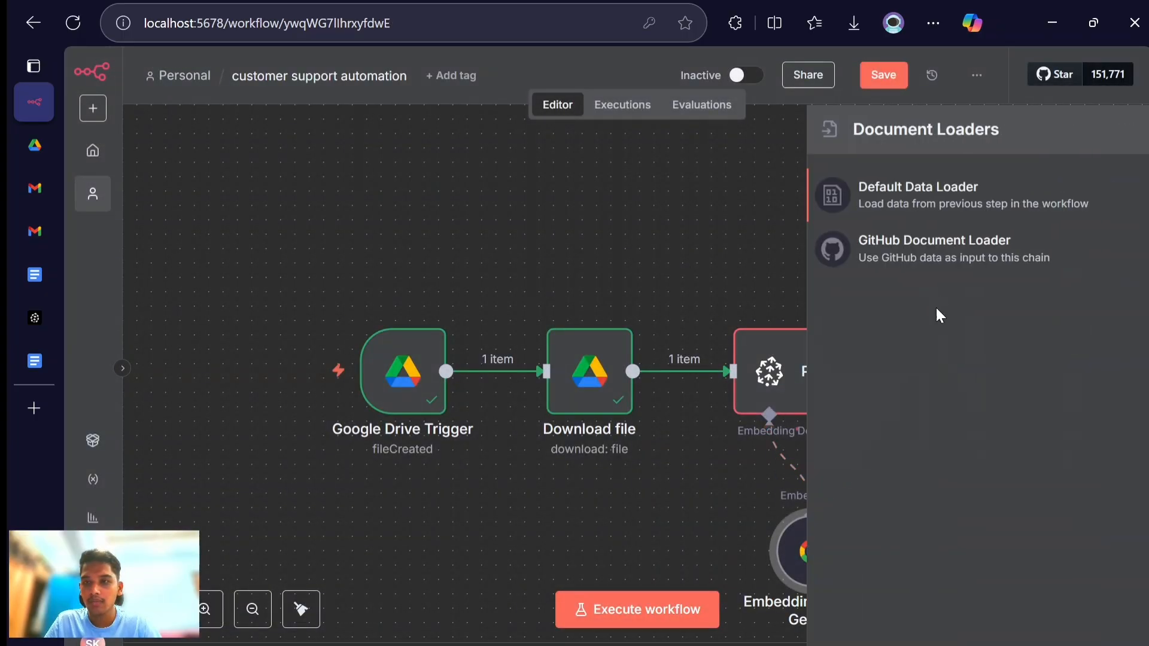
pyautogui.click(903, 213)
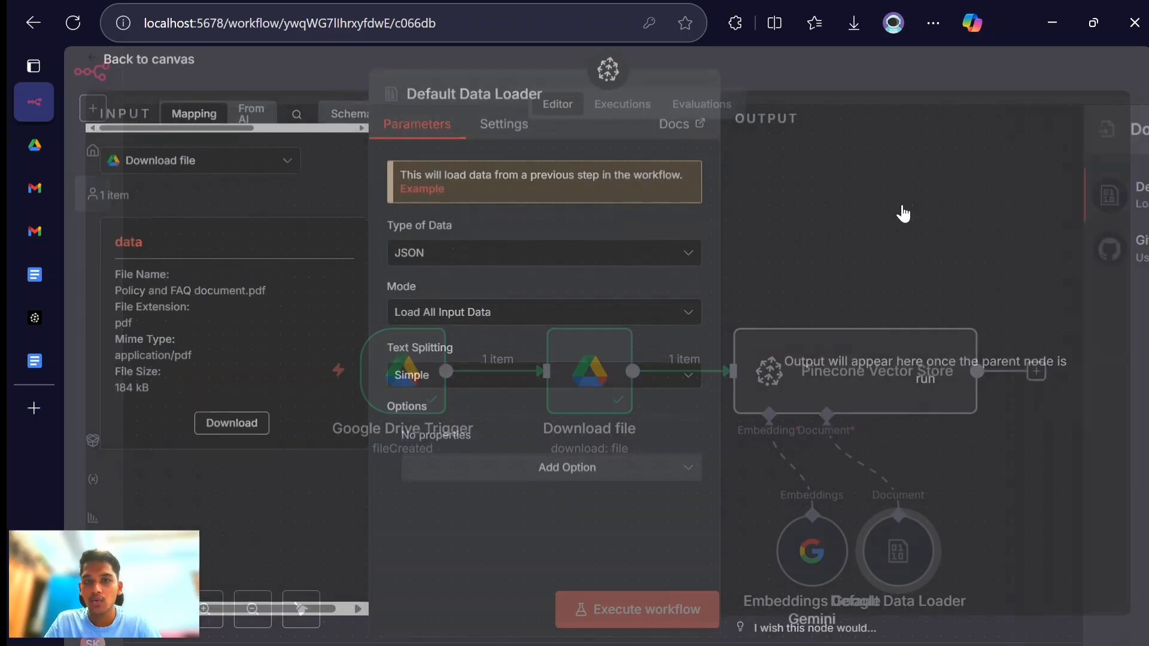
pyautogui.click(444, 265)
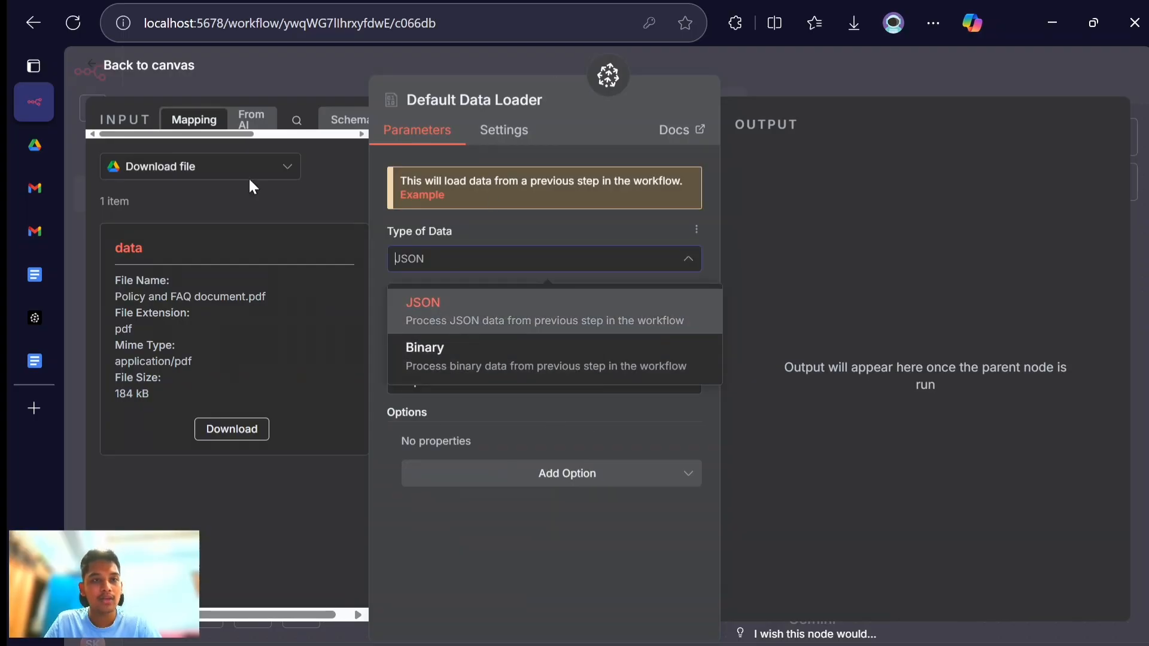
pyautogui.click(317, 211)
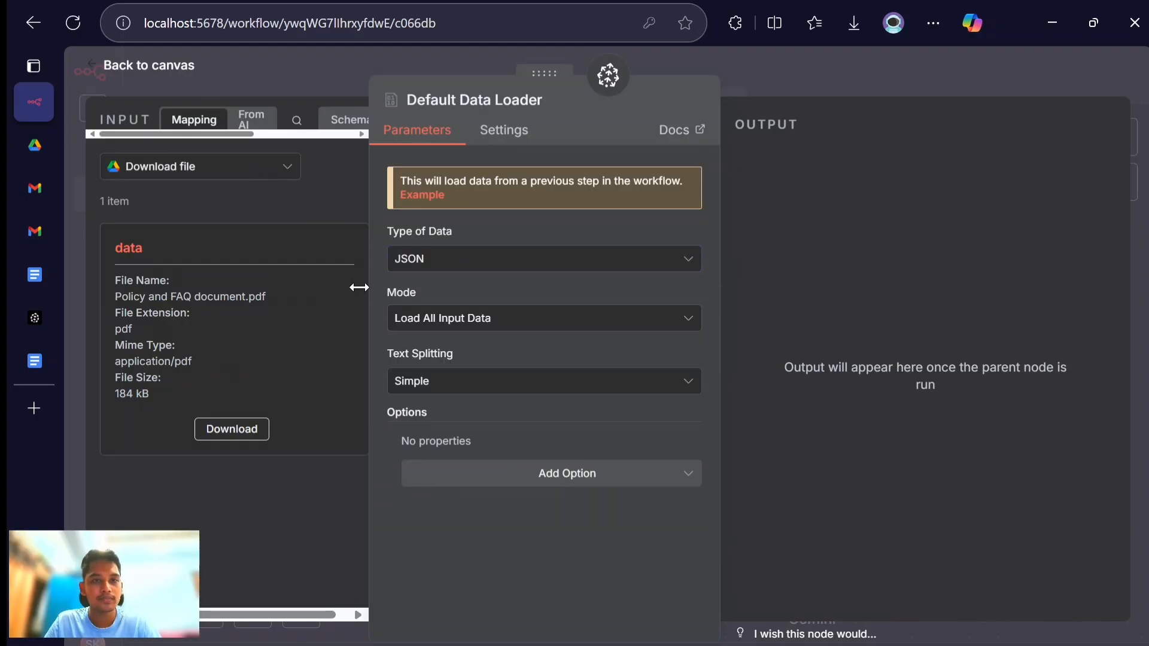
# - Compare the Download file input's JSON and binary data, and set the Default Data Loader's Type of Data to Binary
pyautogui.moveTo(359, 287); pyautogui.dragTo(487, 318)
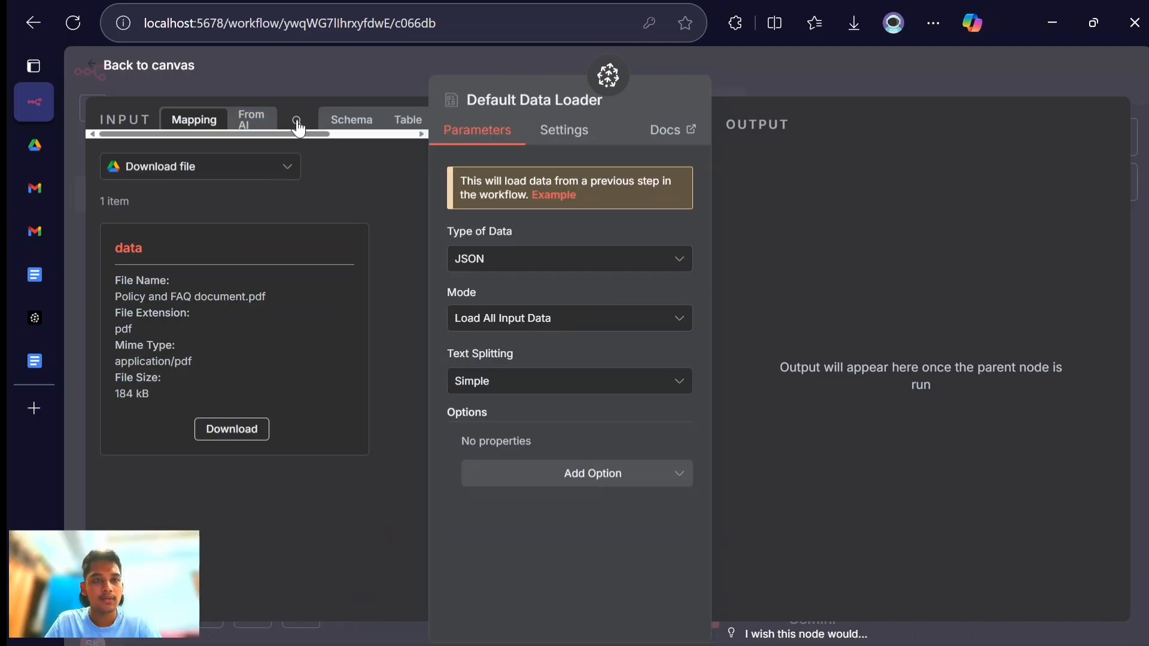
pyautogui.click(351, 121)
pyautogui.click(407, 127)
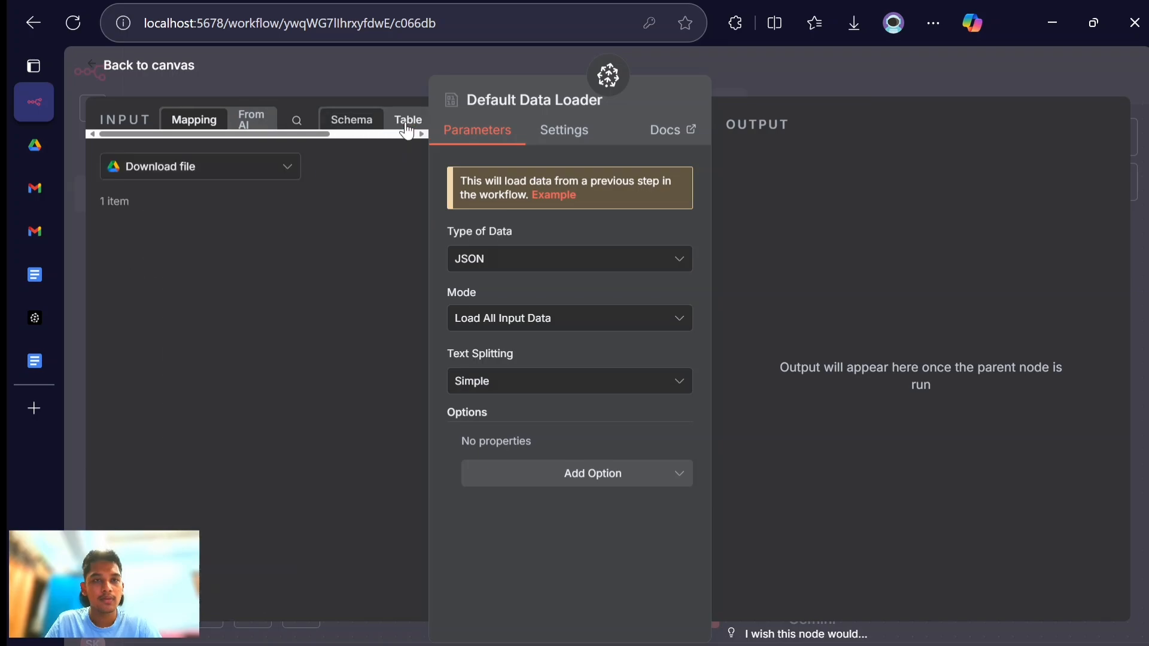
pyautogui.click(366, 123)
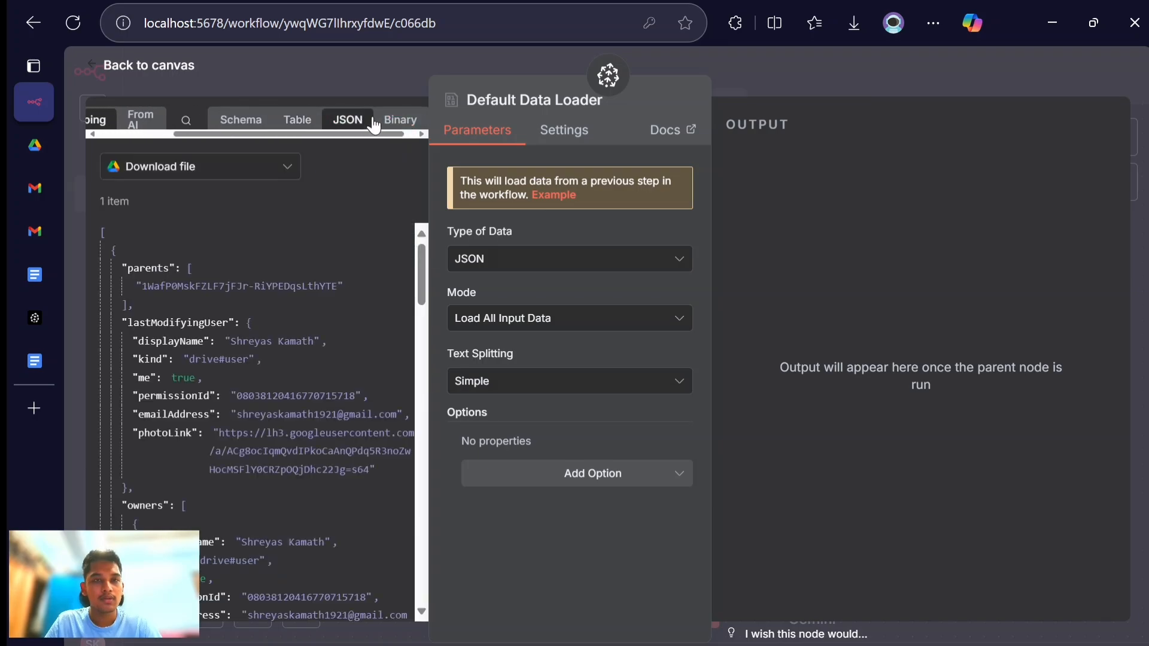
pyautogui.click(401, 120)
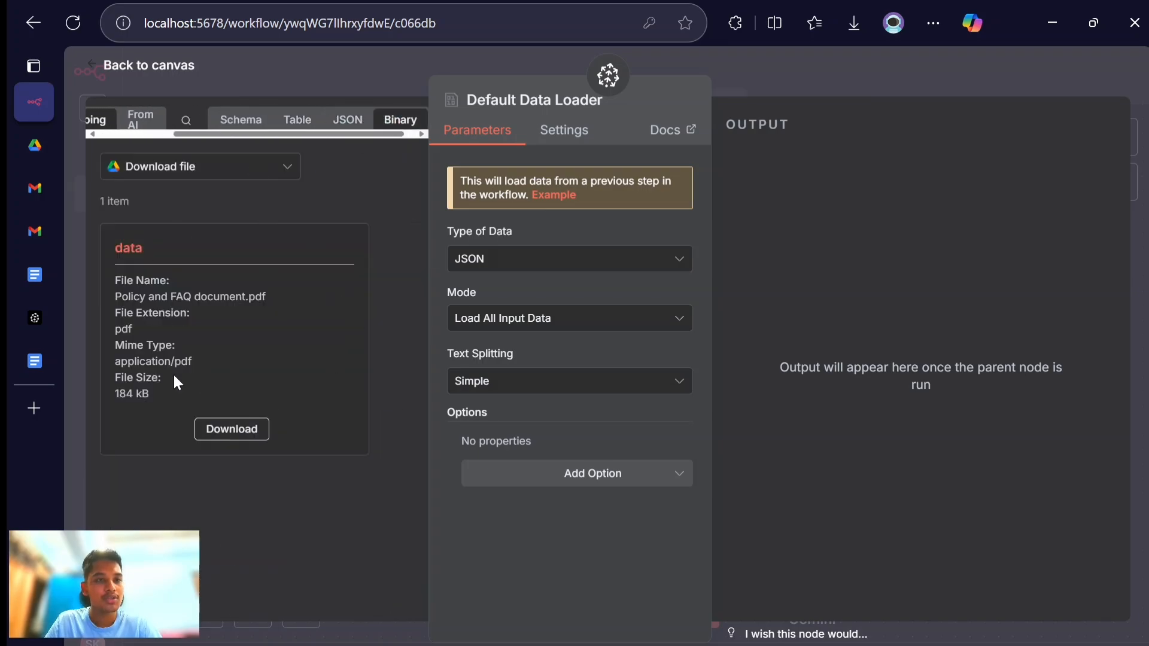
pyautogui.click(362, 119)
pyautogui.scroll(-15, 265, 320)
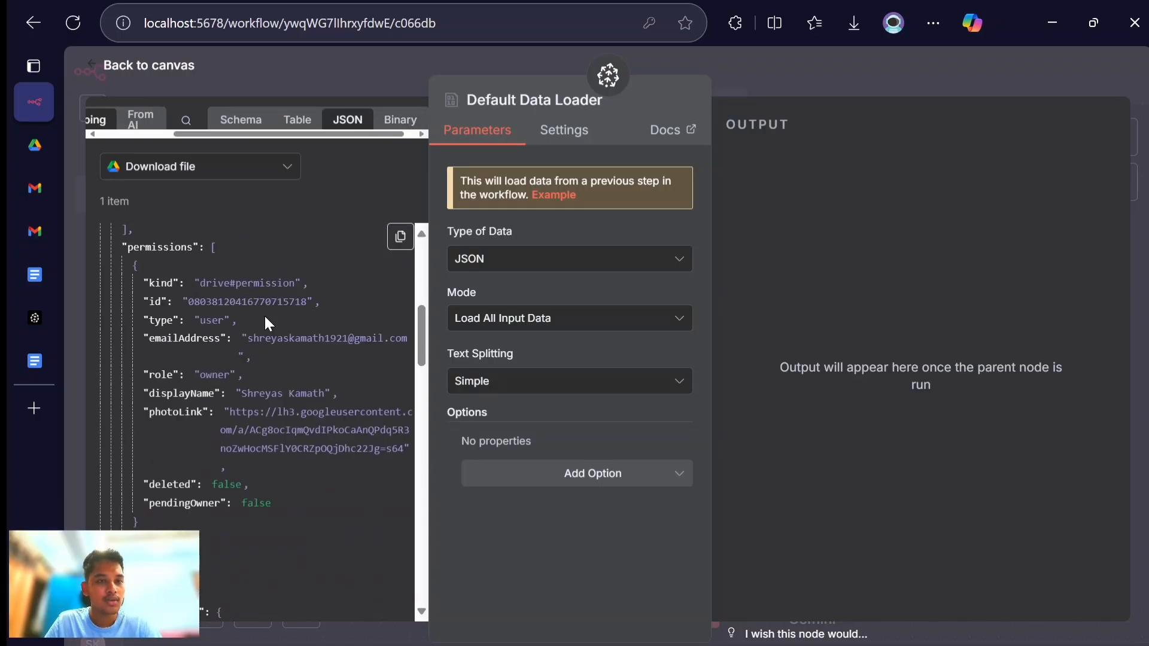
pyautogui.scroll(-10, 264, 314)
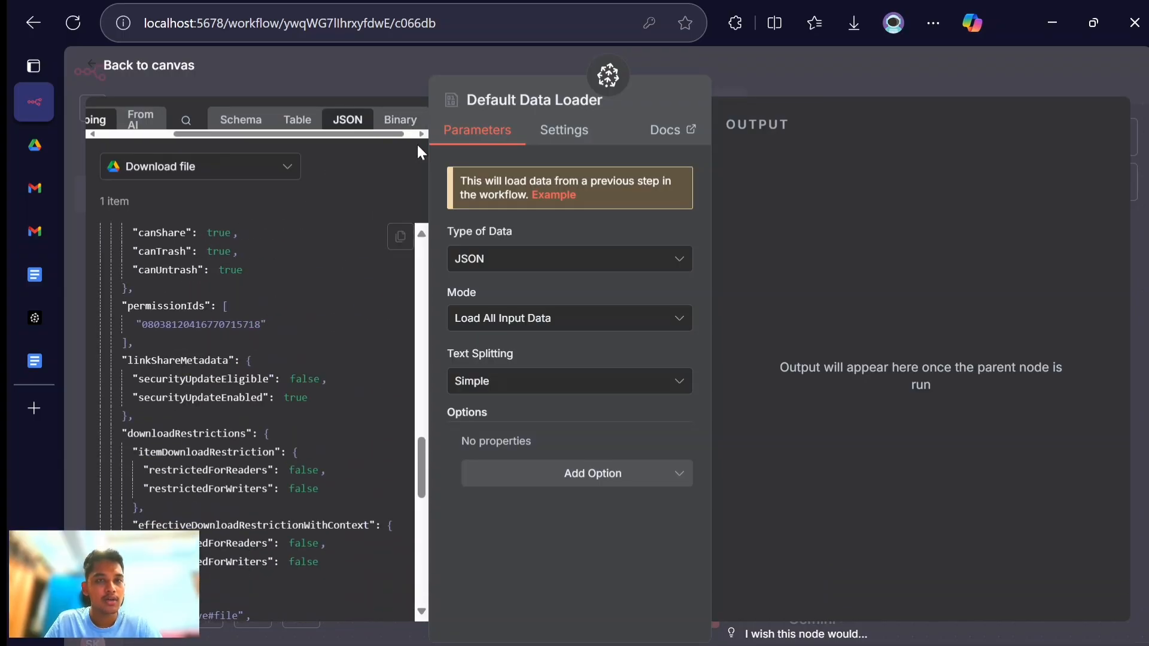
pyautogui.click(410, 124)
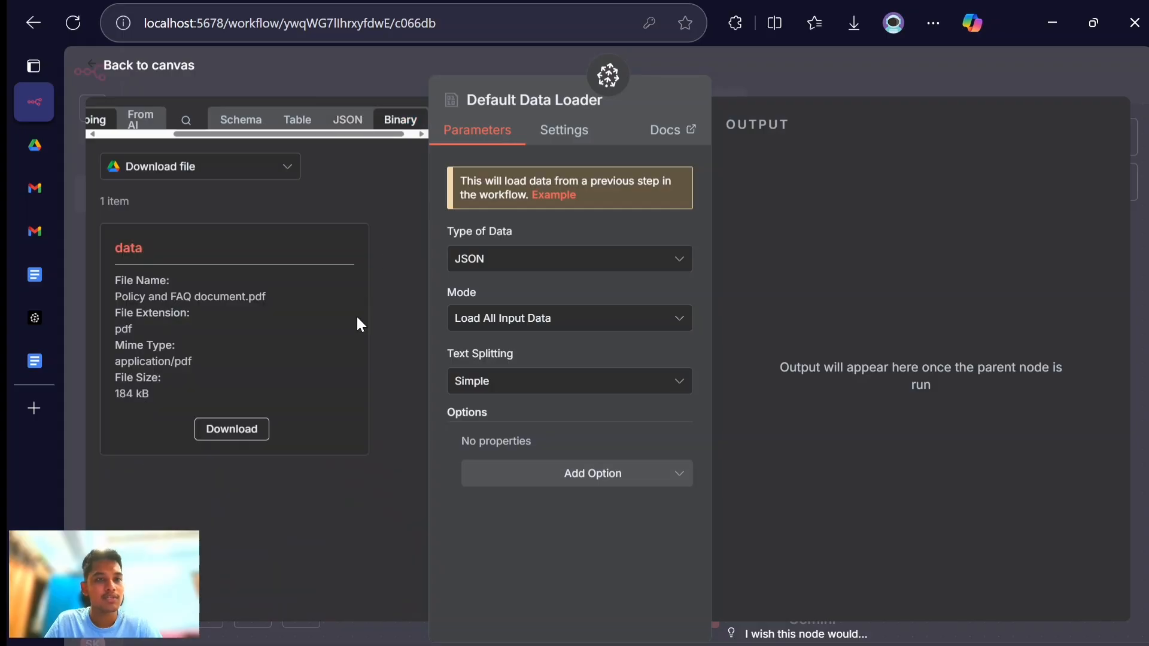
pyautogui.click(532, 269)
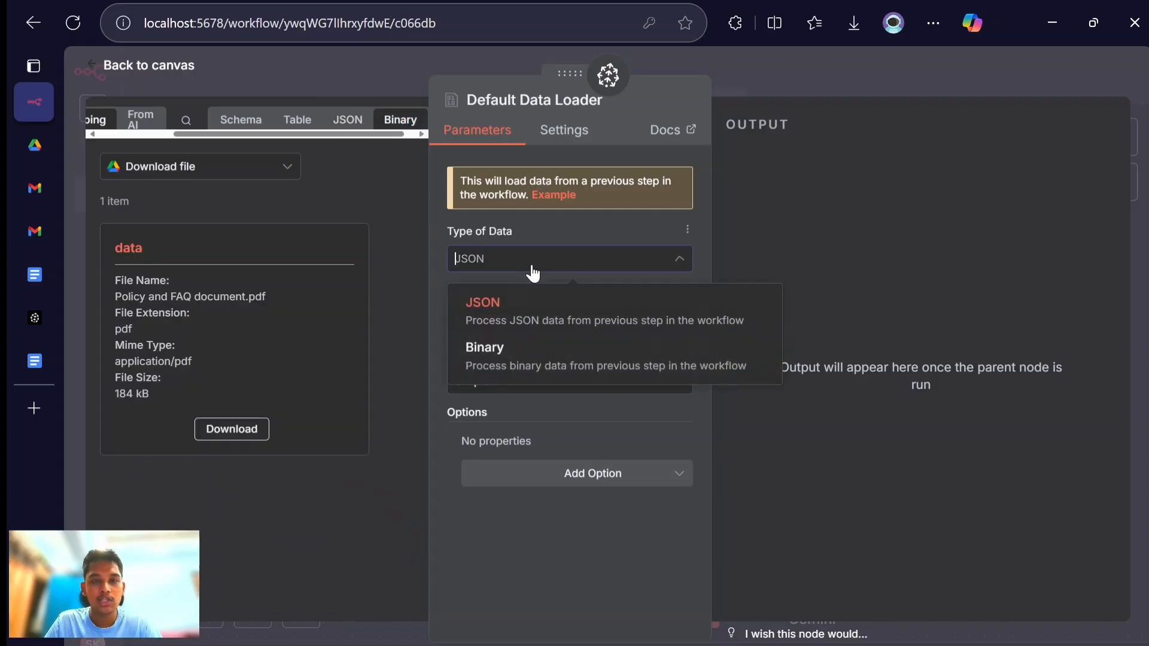
pyautogui.click(511, 357)
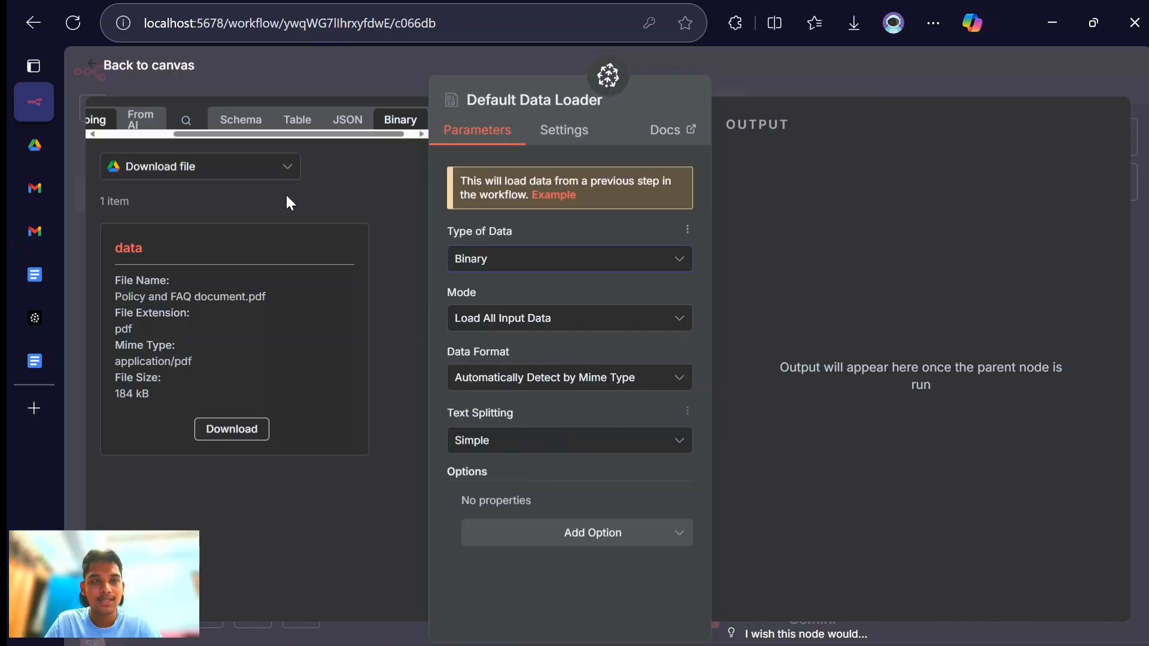
# - Check the Download file node's binary output and execute the workflow to store the document in Pinecone
pyautogui.click(168, 69)
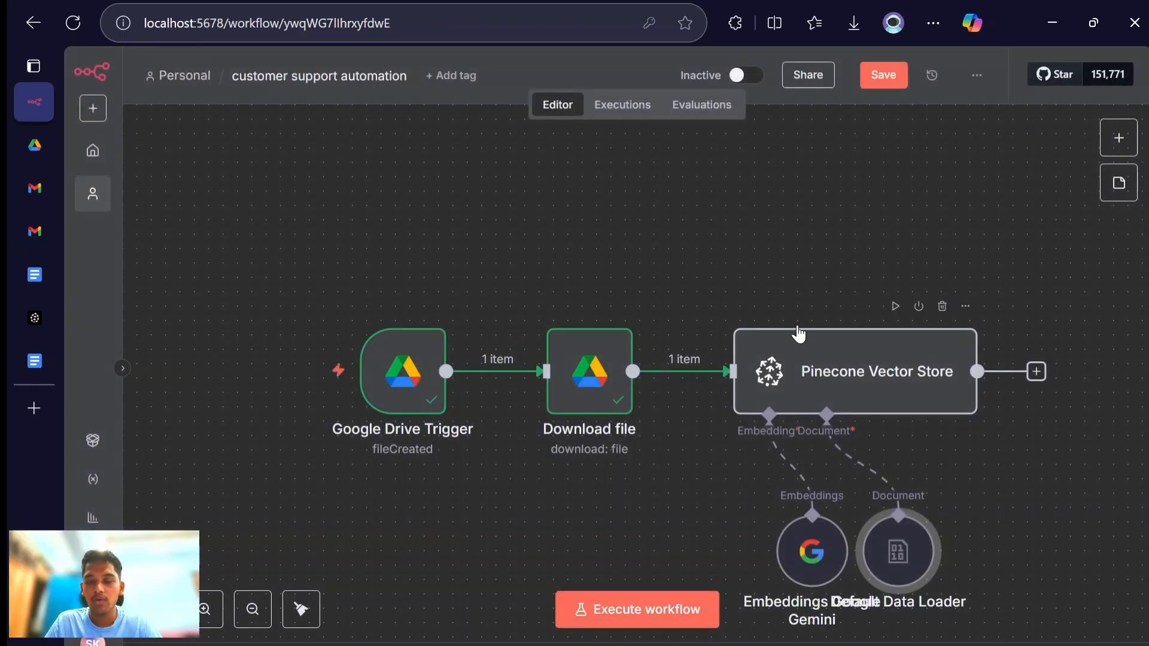
pyautogui.doubleClick(588, 416)
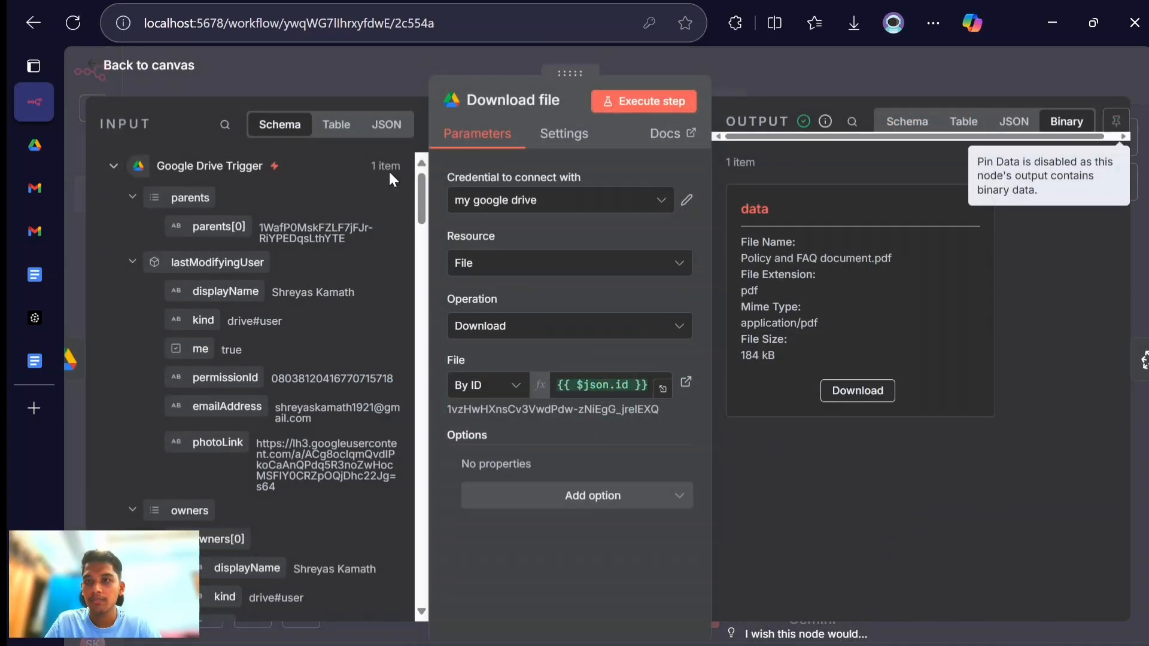
pyautogui.click(131, 66)
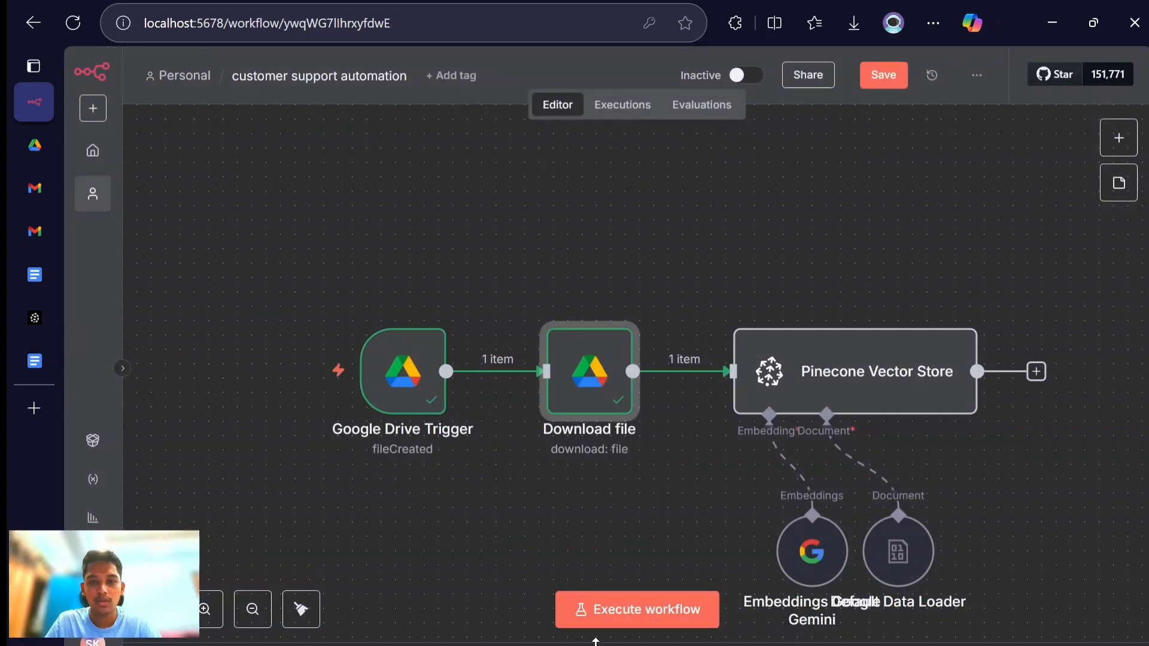
pyautogui.click(625, 611)
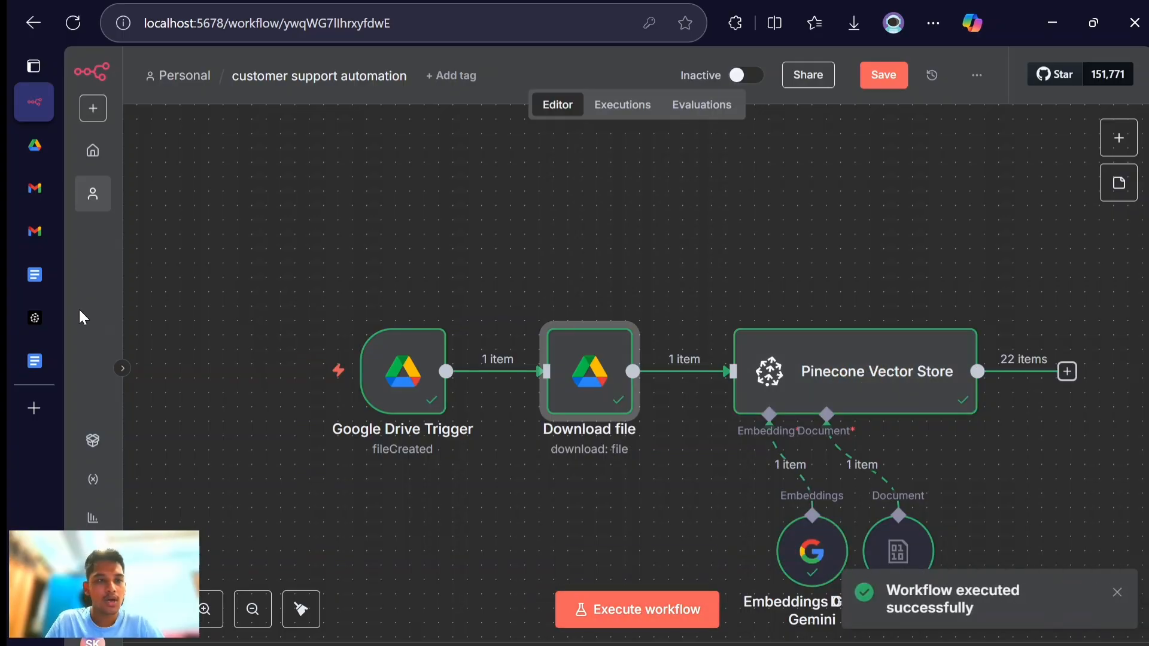
# - Switch to Pinecone, dismiss the API key dialog, check the namespaces of the n8n index, and return to n8n
pyautogui.click(45, 321)
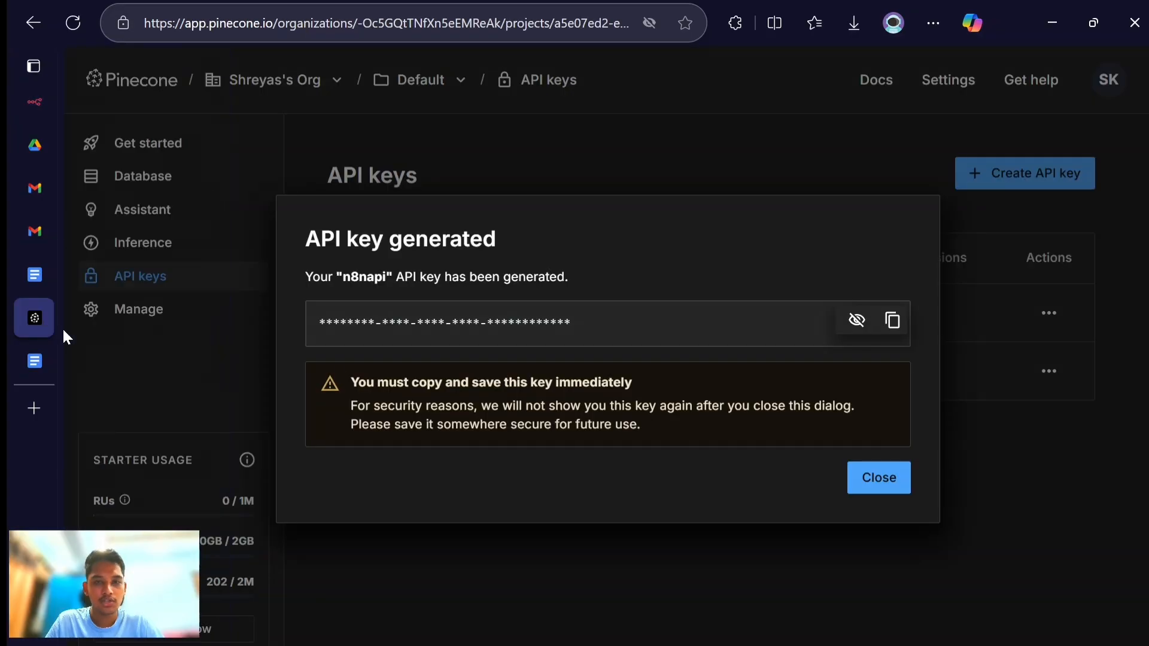
pyautogui.click(789, 155)
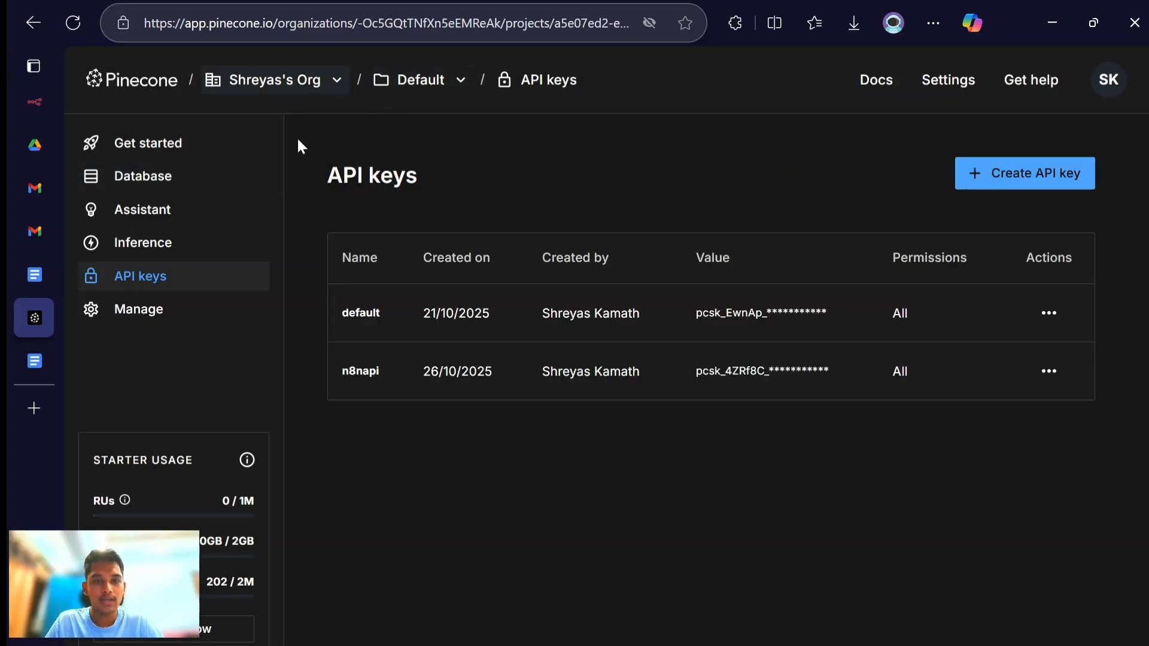
pyautogui.click(133, 173)
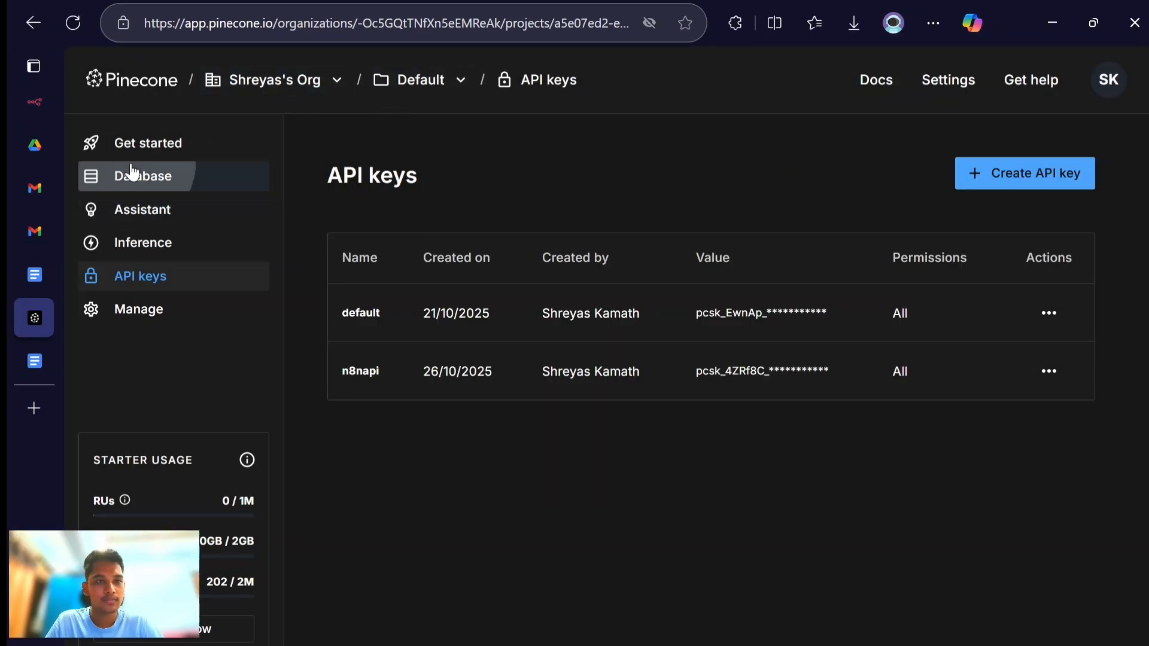
pyautogui.doubleClick(529, 361)
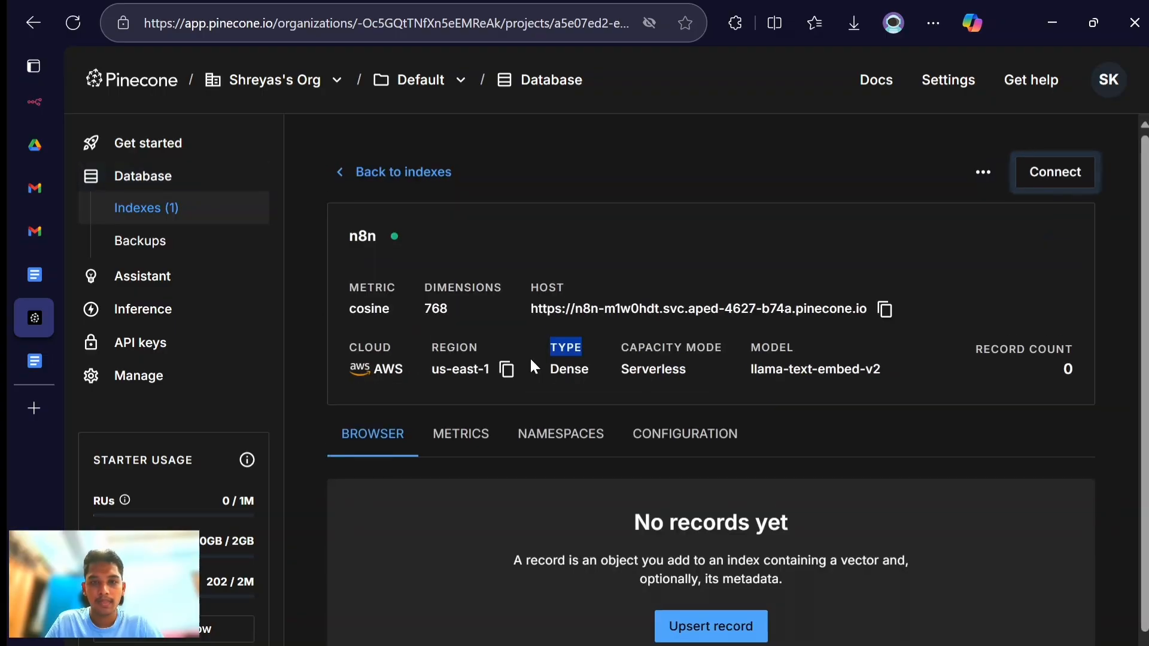
pyautogui.click(551, 422)
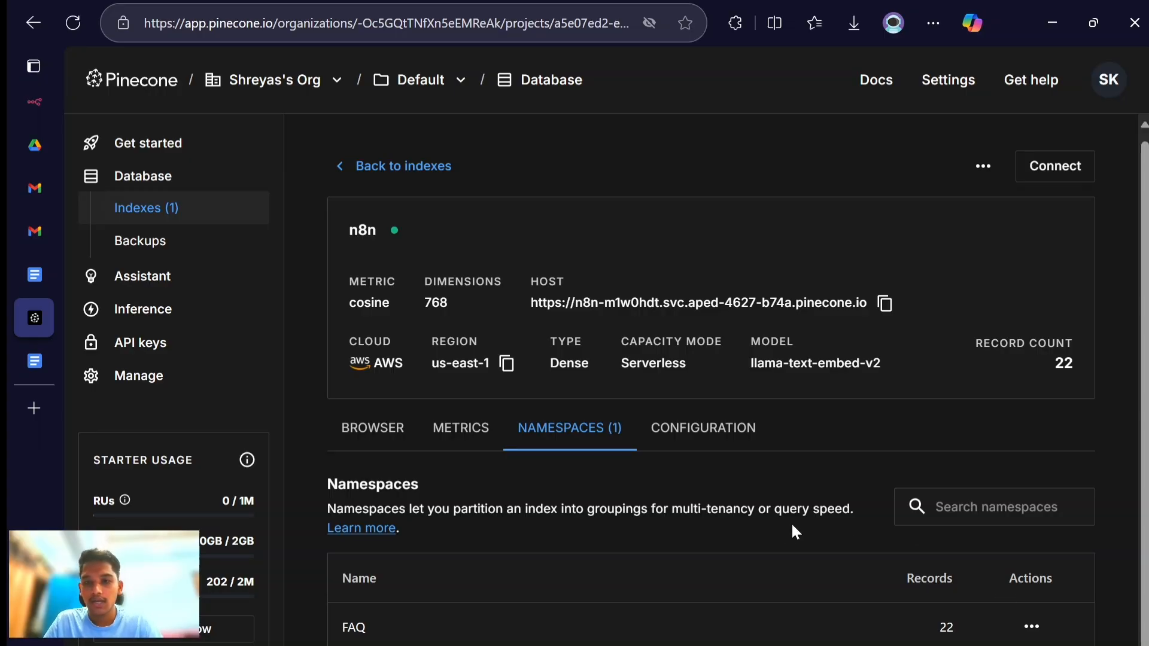
pyautogui.hotkey('alt', 'Tab')
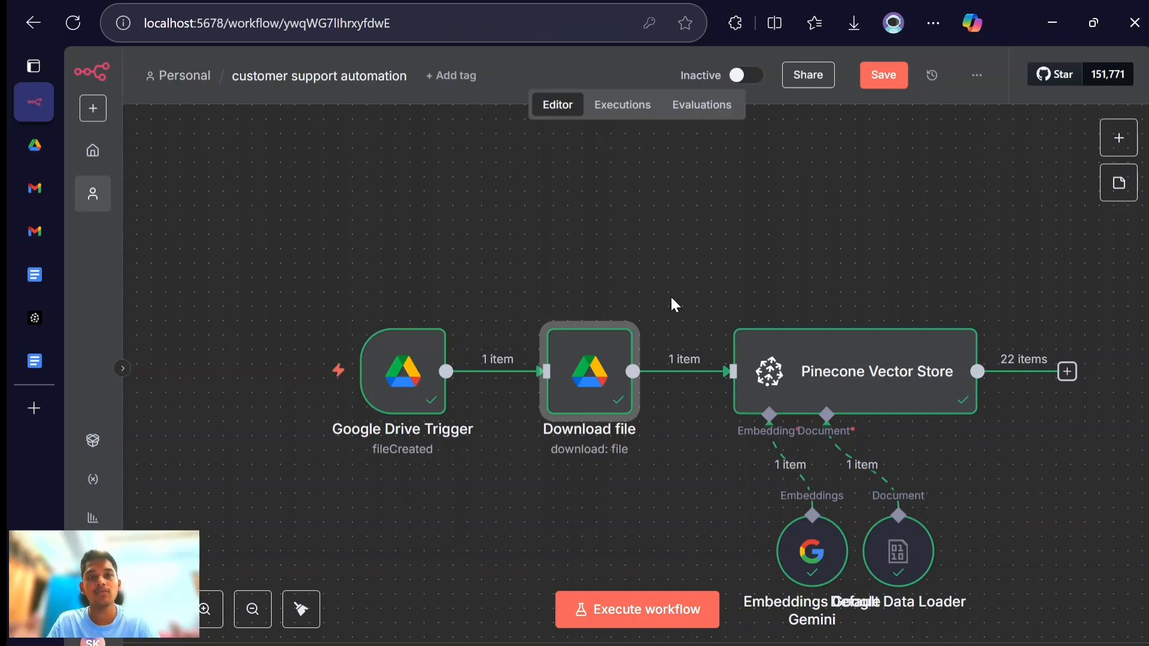
# - Create a new workflow in the Personal project and name it customer support via email
pyautogui.click(94, 109)
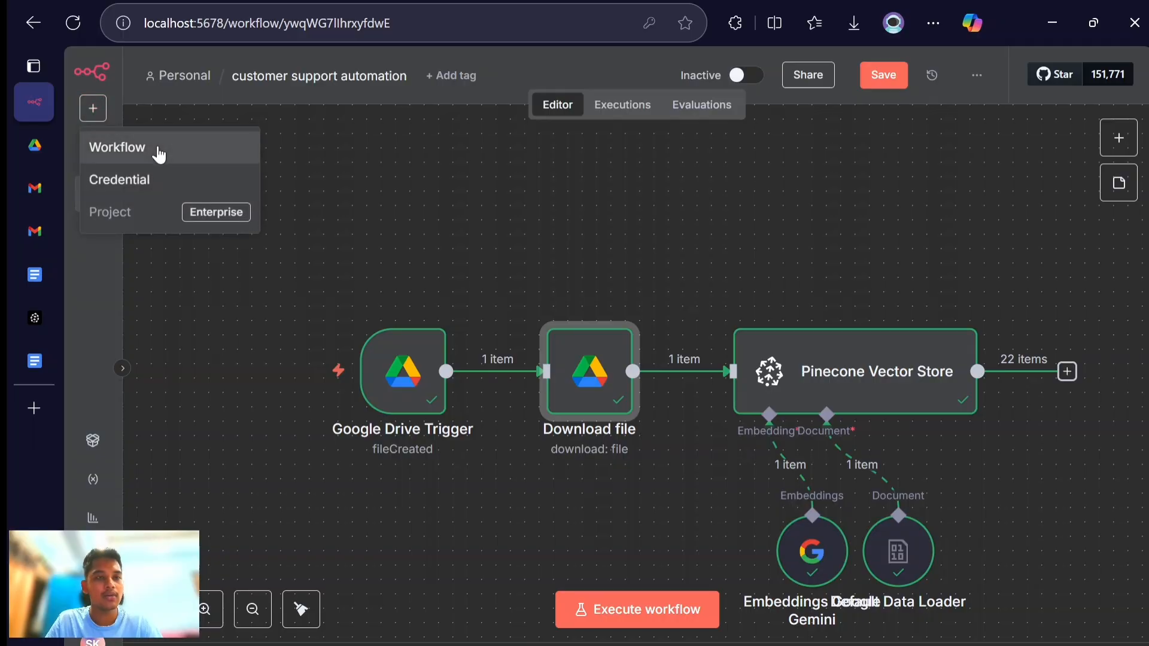
pyautogui.click(159, 155)
pyautogui.click(760, 398)
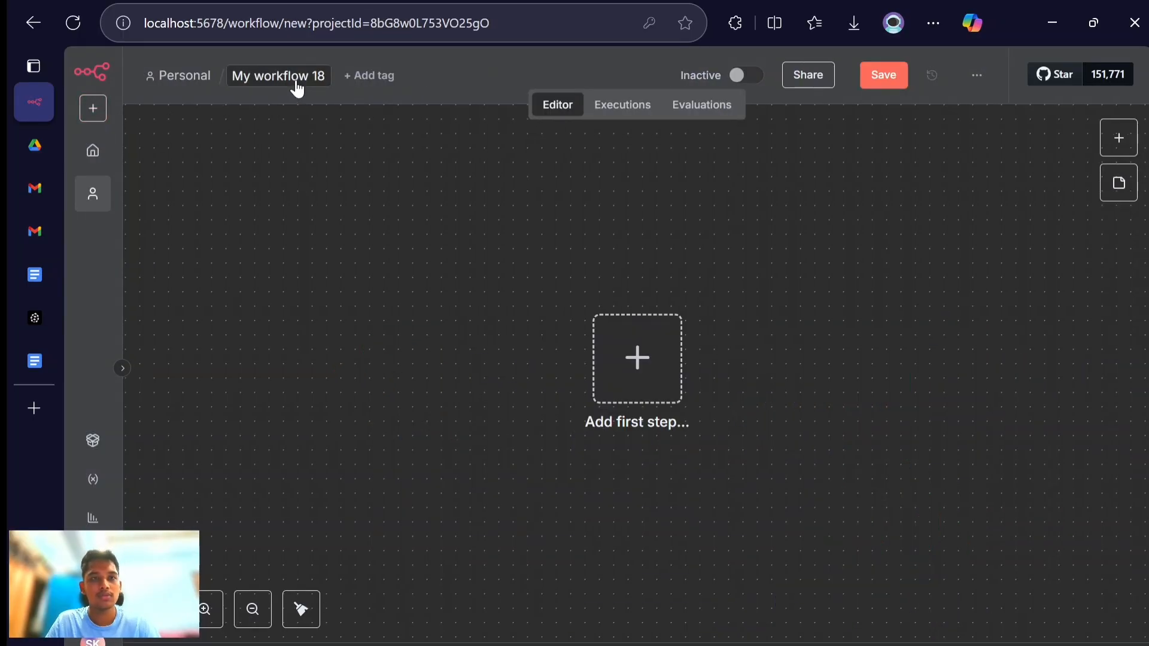
pyautogui.click(296, 83)
pyautogui.write('customer sup')
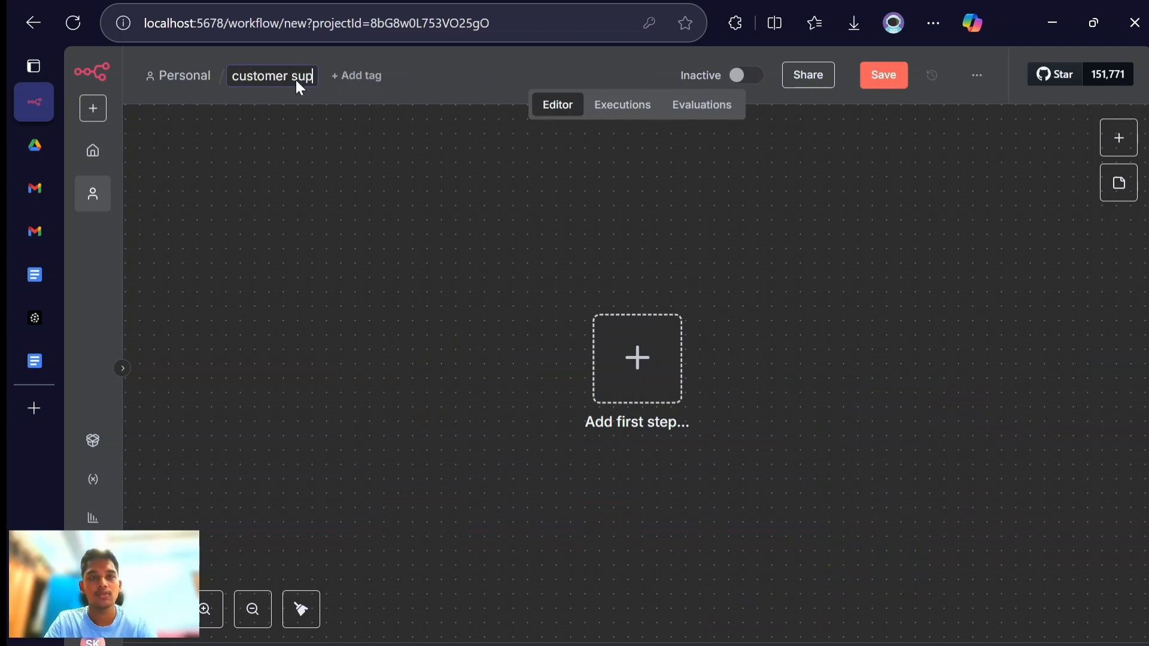
pyautogui.write('port')
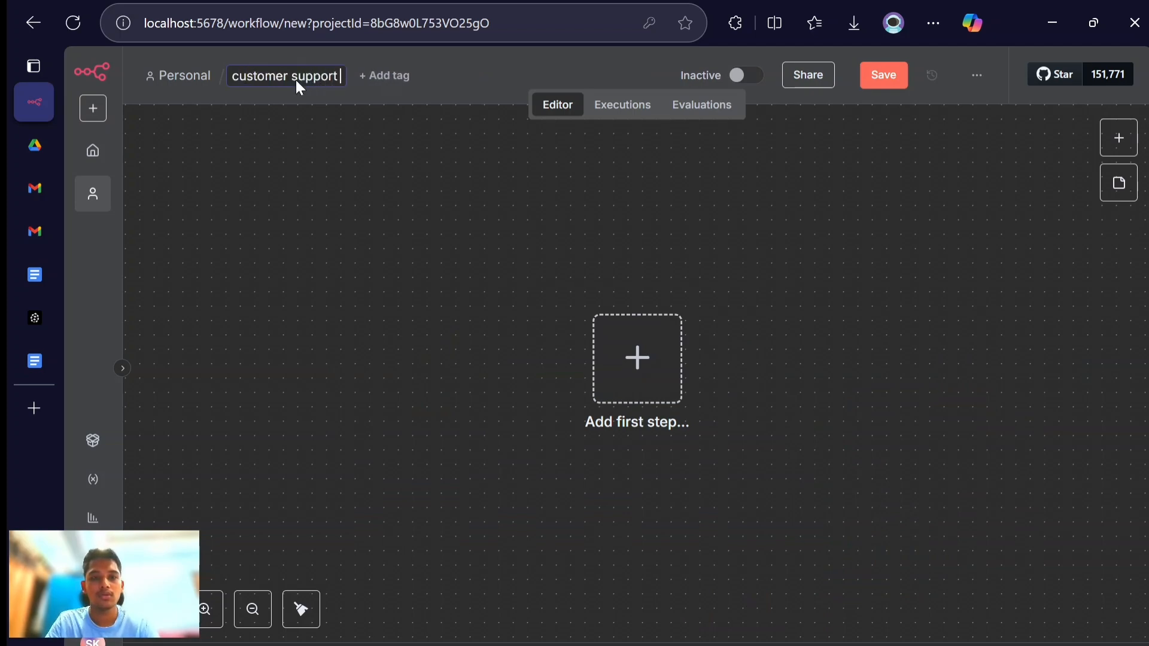
pyautogui.write(' via email')
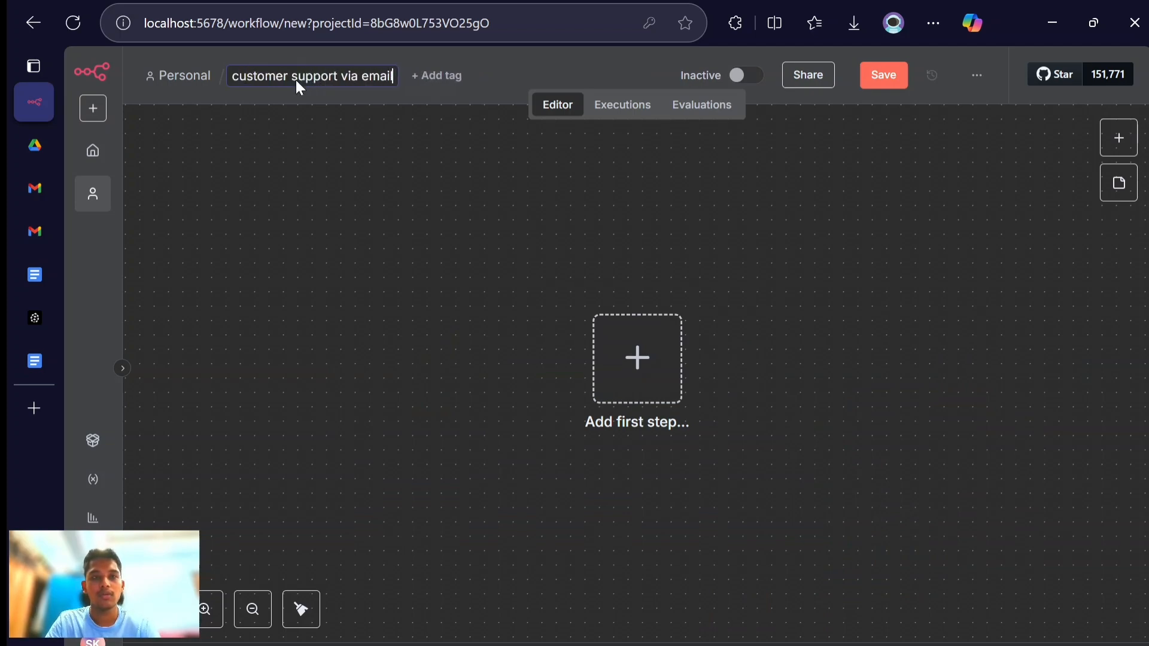
pyautogui.press('Return')
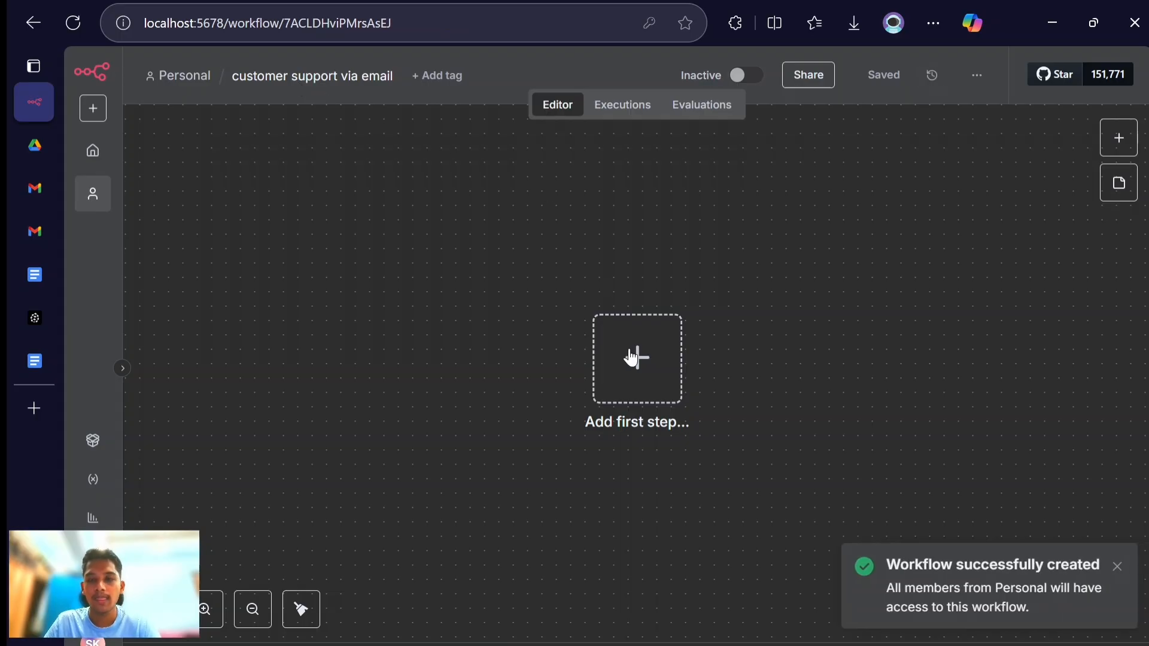
# - Add a Gmail Trigger for the On message received event as the workflow's first step
pyautogui.click(642, 388)
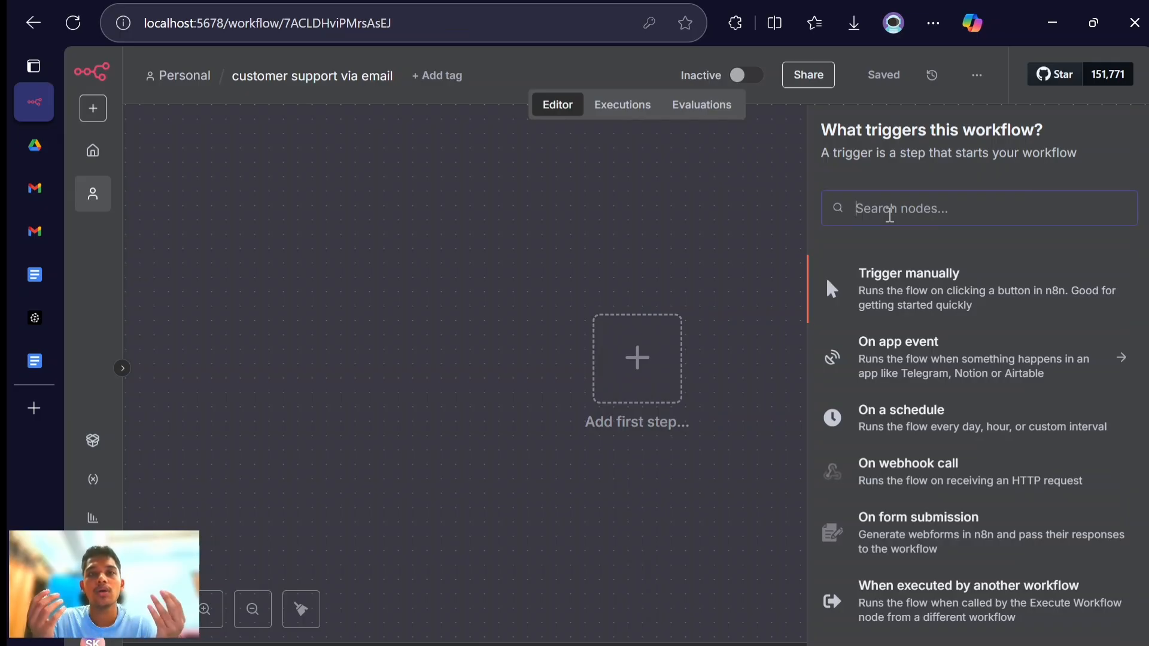
pyautogui.write('gmail')
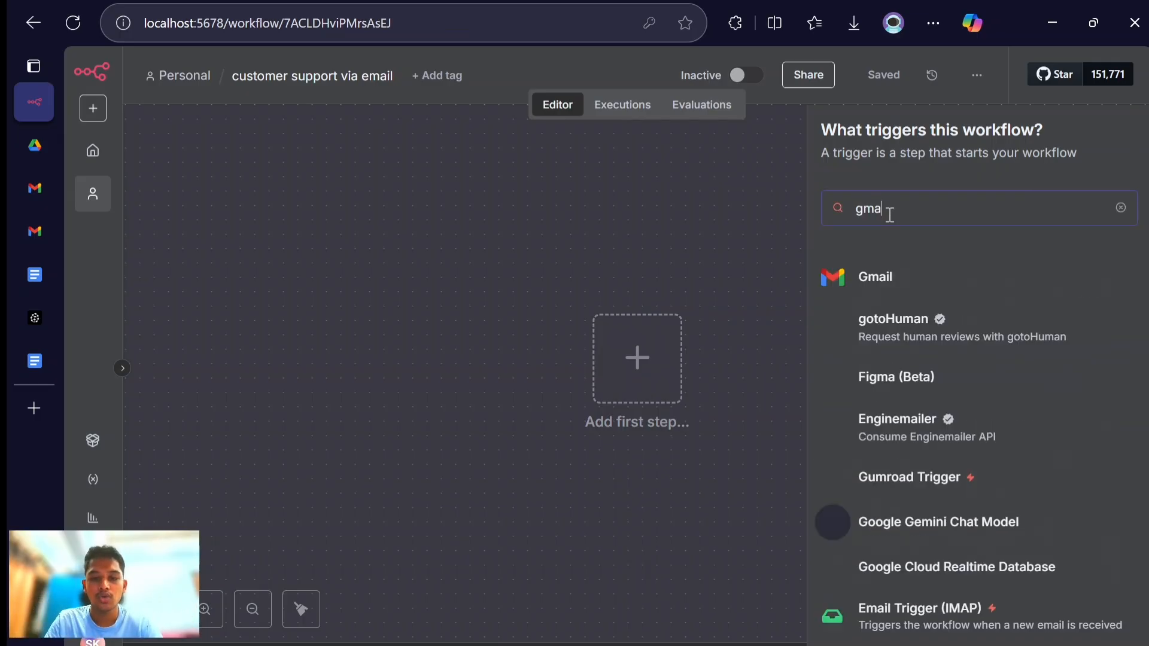
pyautogui.click(875, 277)
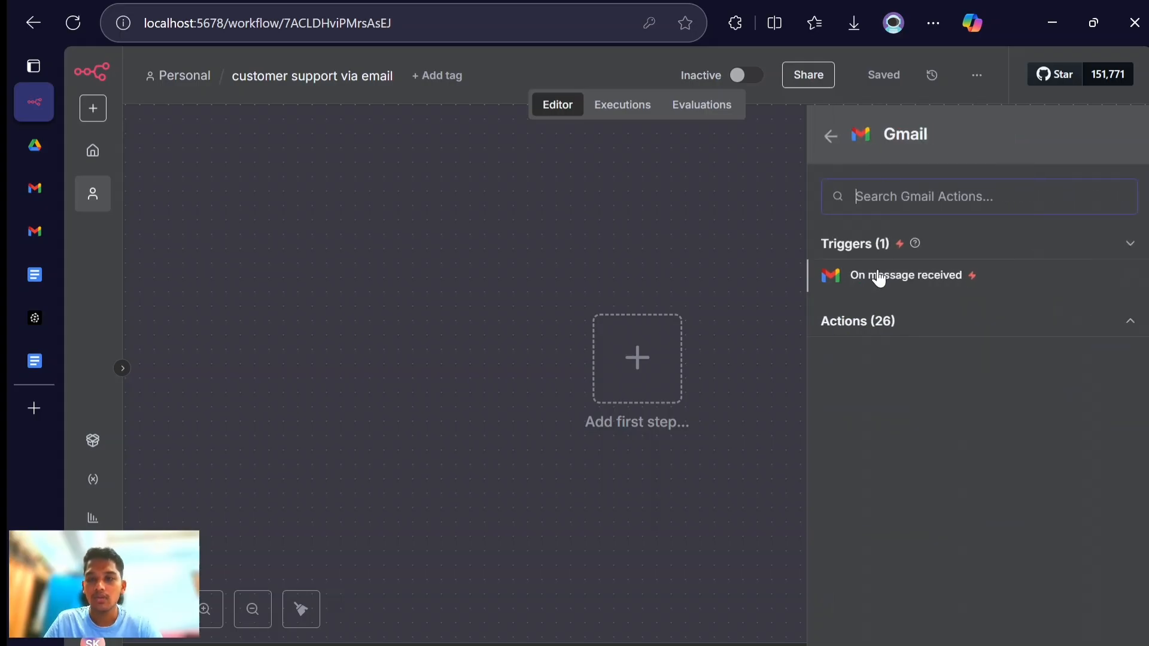
pyautogui.click(903, 281)
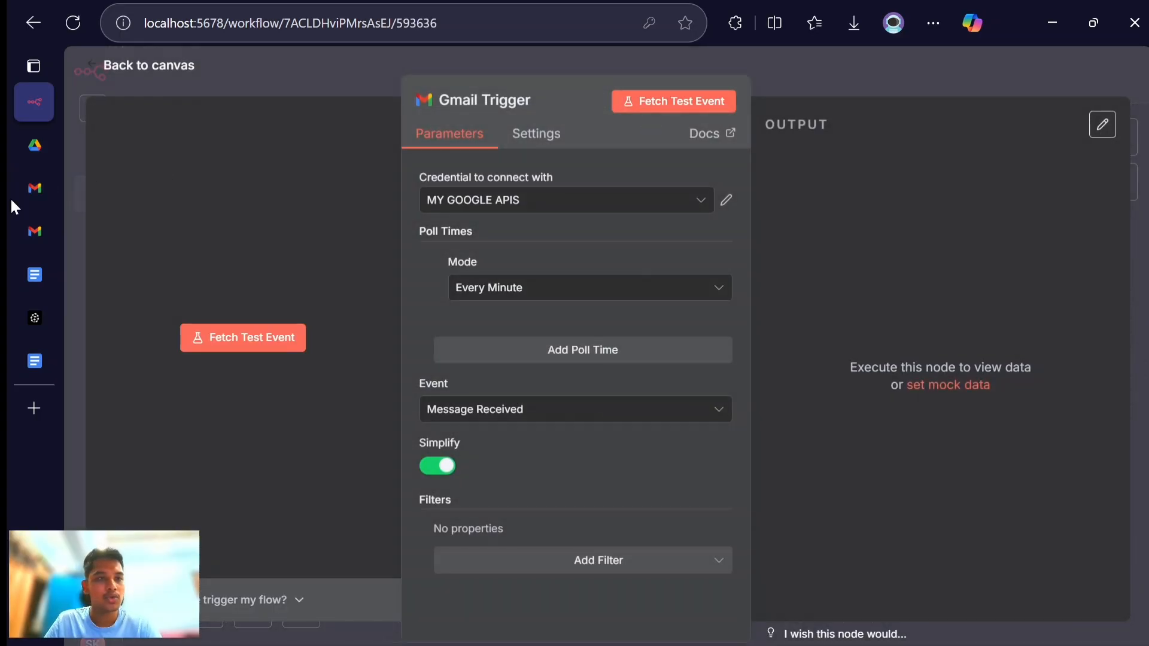
# - View the open inquiry email in Gmail, return to n8n, and fetch a test event to examine the Gmail Trigger's simplified output
pyautogui.click(30, 193)
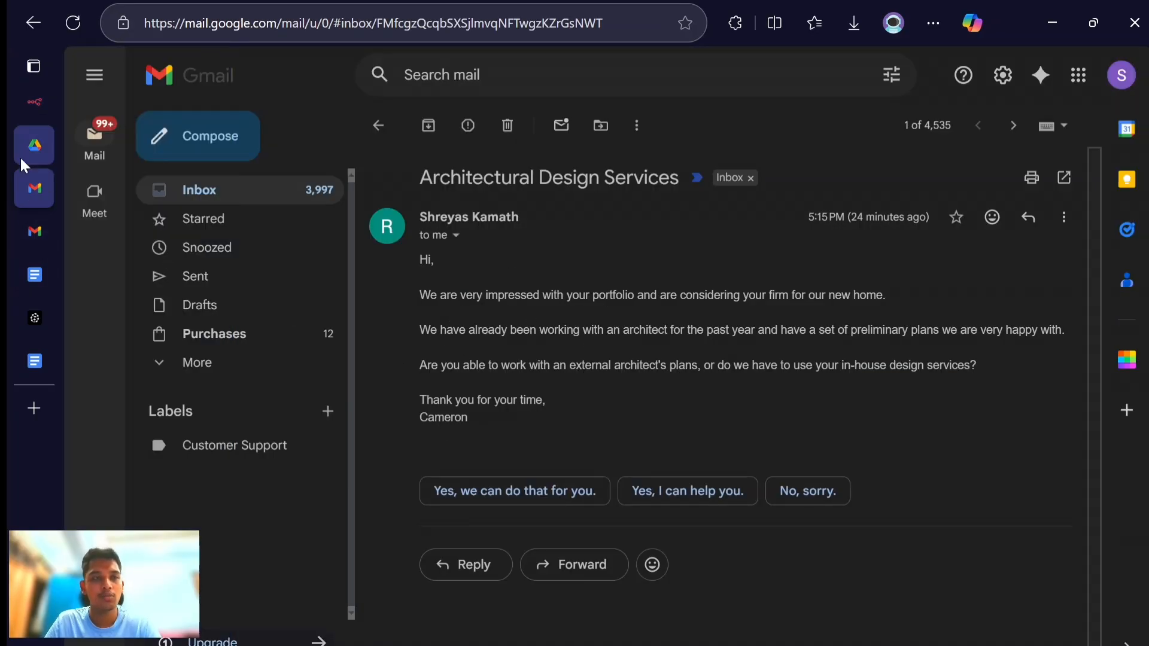
pyautogui.click(24, 111)
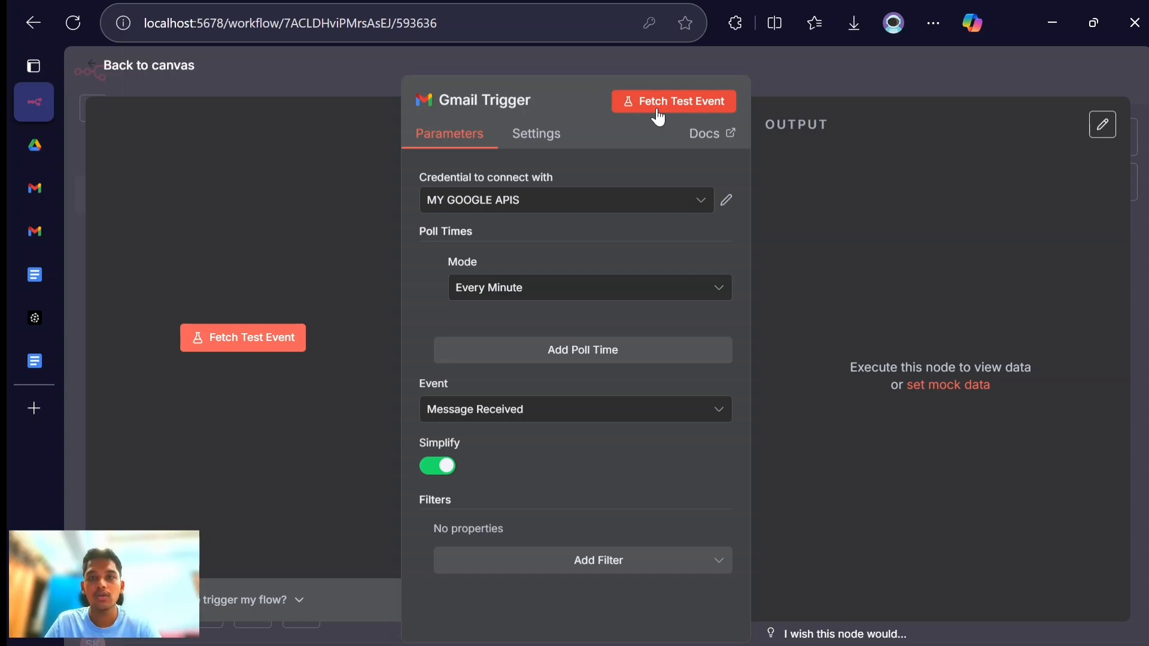
pyautogui.click(658, 115)
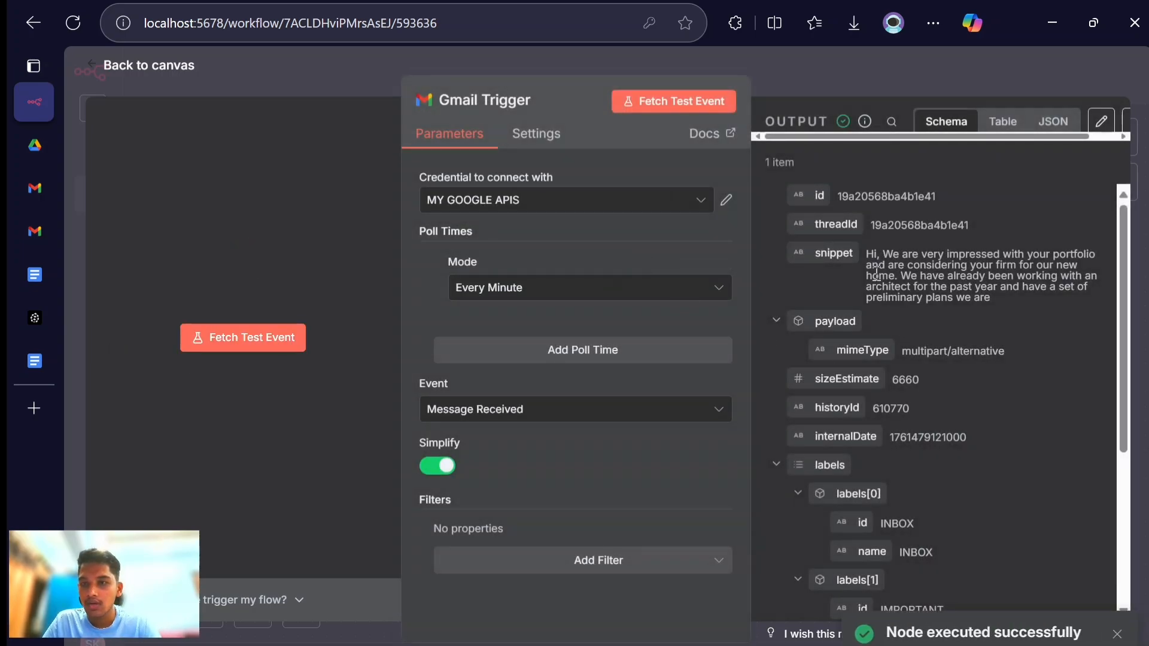
pyautogui.scroll(-5, 875, 272)
pyautogui.scroll(5, 869, 276)
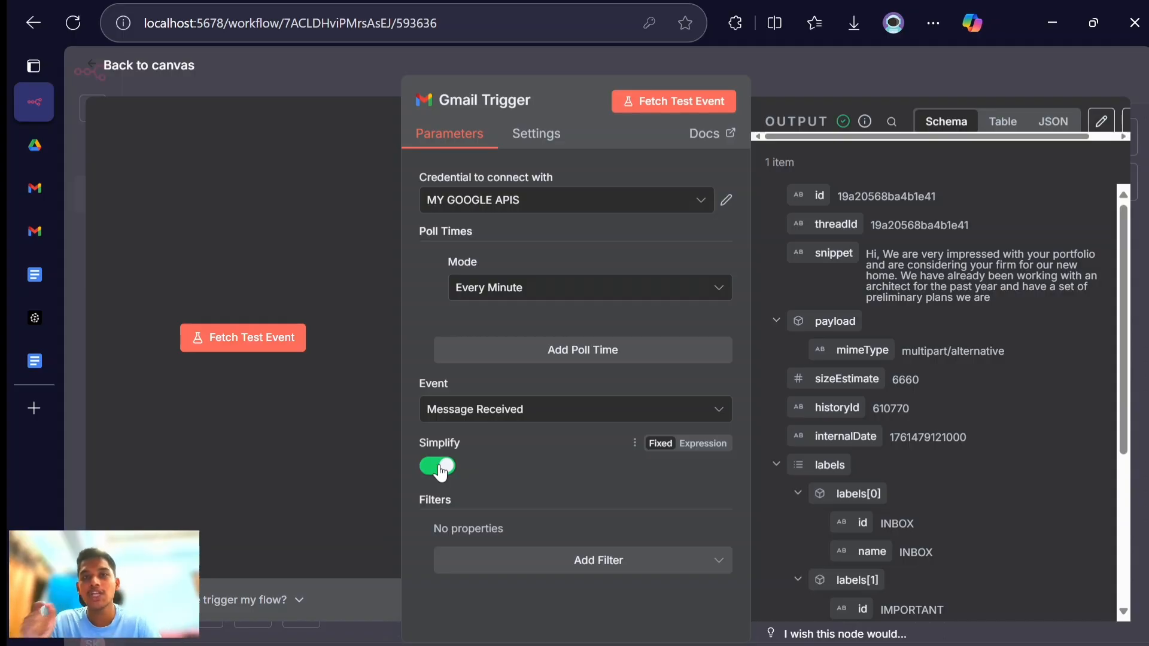
# - Turn off Simplify in the Gmail Trigger, fetch a new test event, examine the full email text in its output, and return to the canvas
pyautogui.click(438, 466)
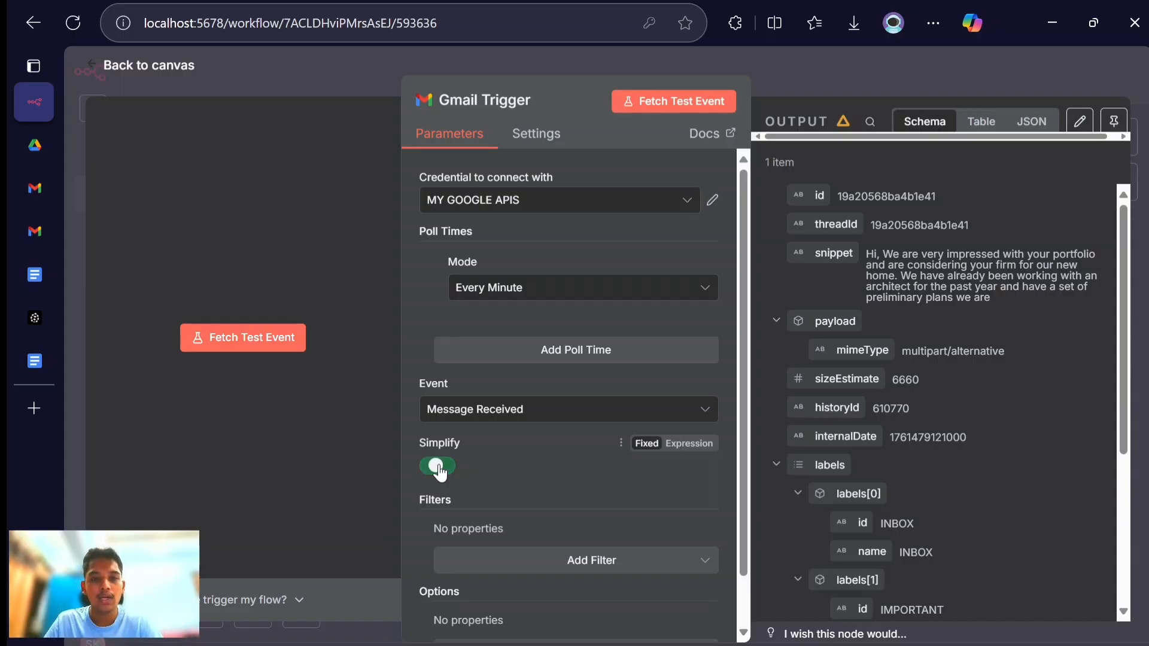
pyautogui.click(652, 108)
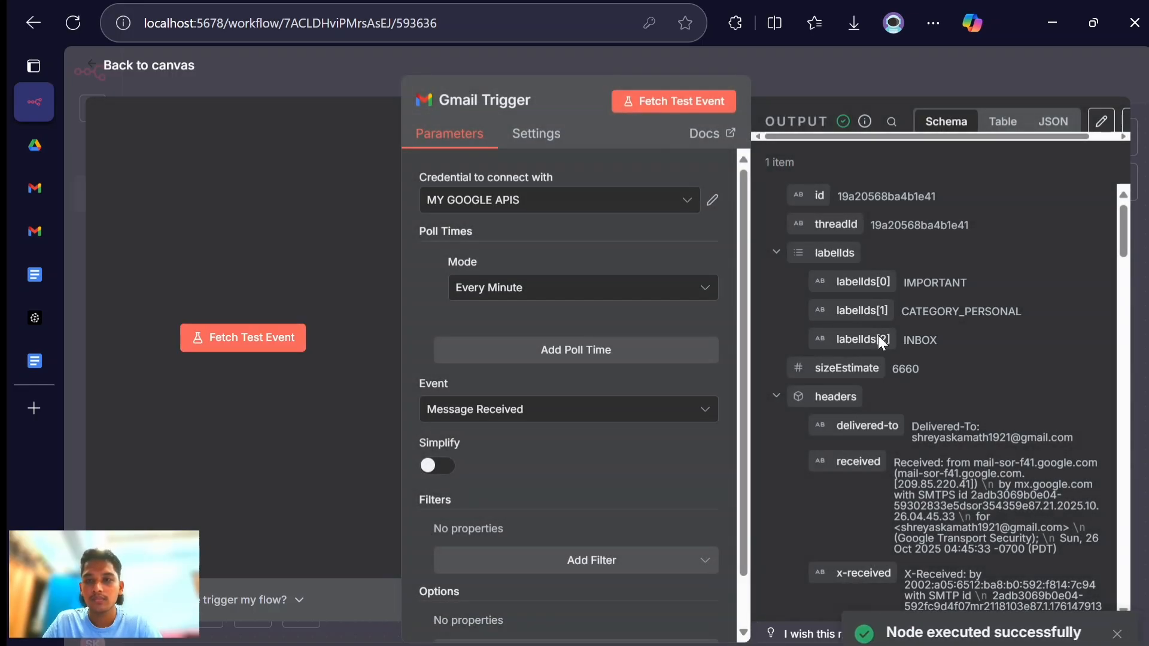
pyautogui.scroll(-10, 991, 443)
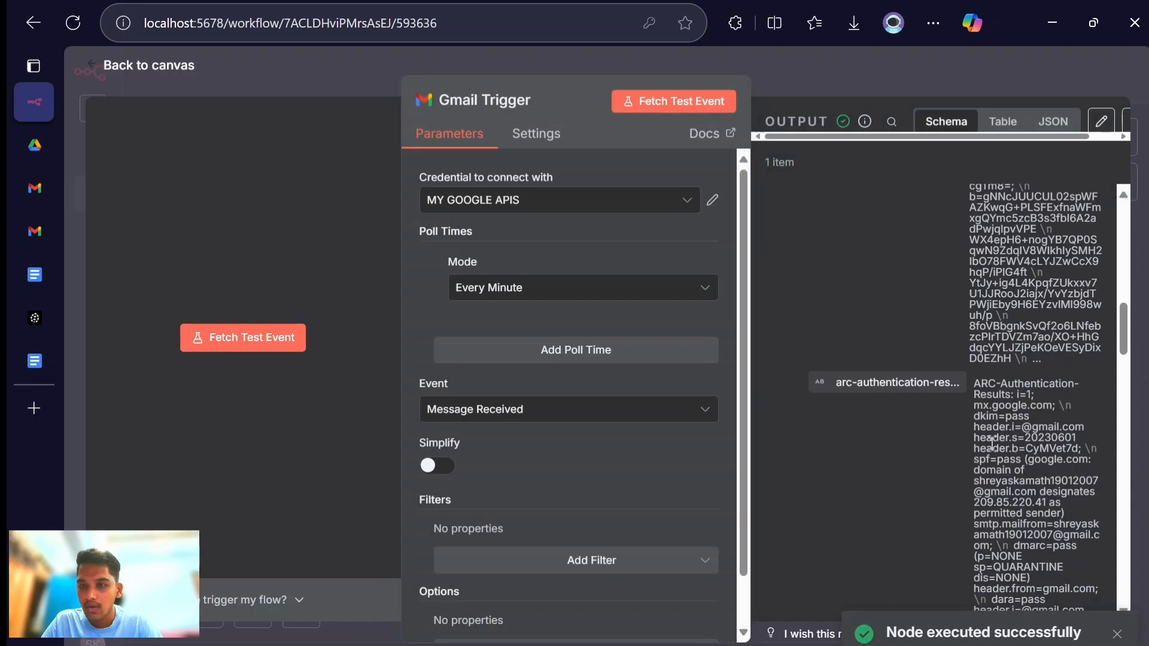
pyautogui.scroll(-10, 992, 443)
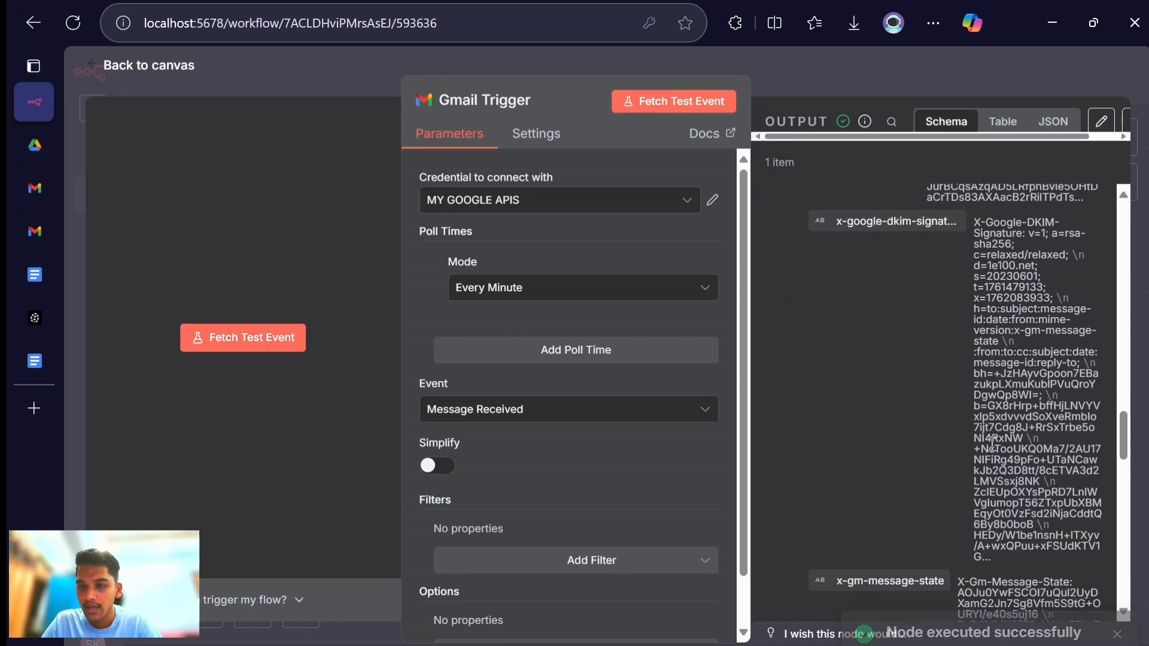
pyautogui.scroll(-10, 992, 443)
pyautogui.scroll(-2, 991, 446)
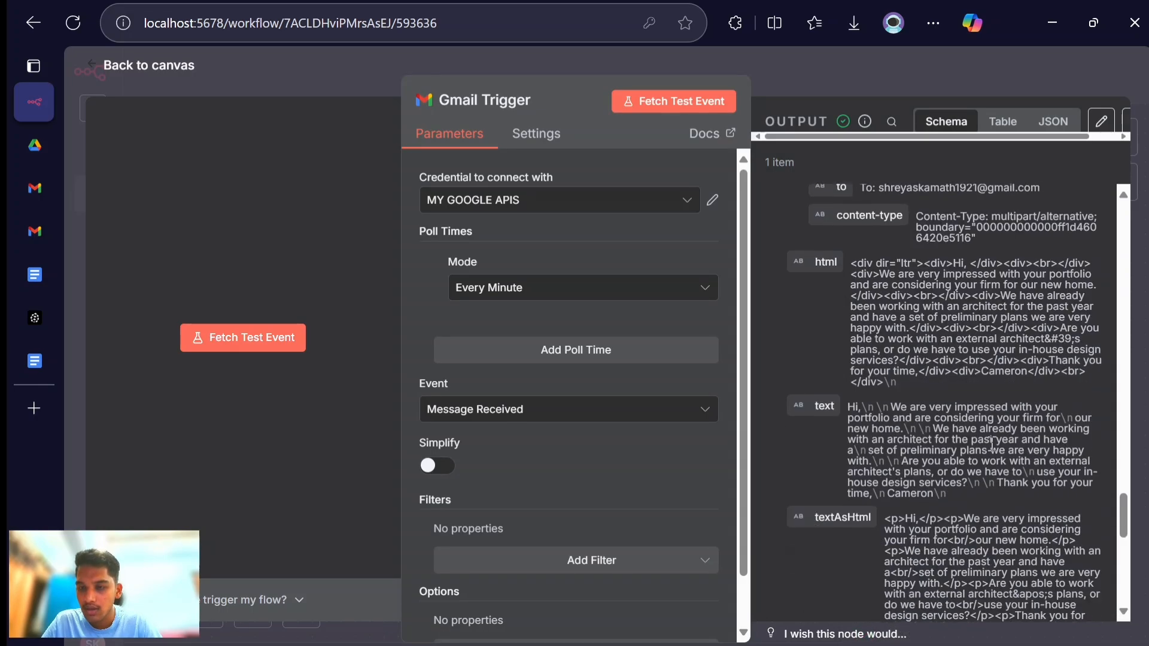
pyautogui.doubleClick(996, 427)
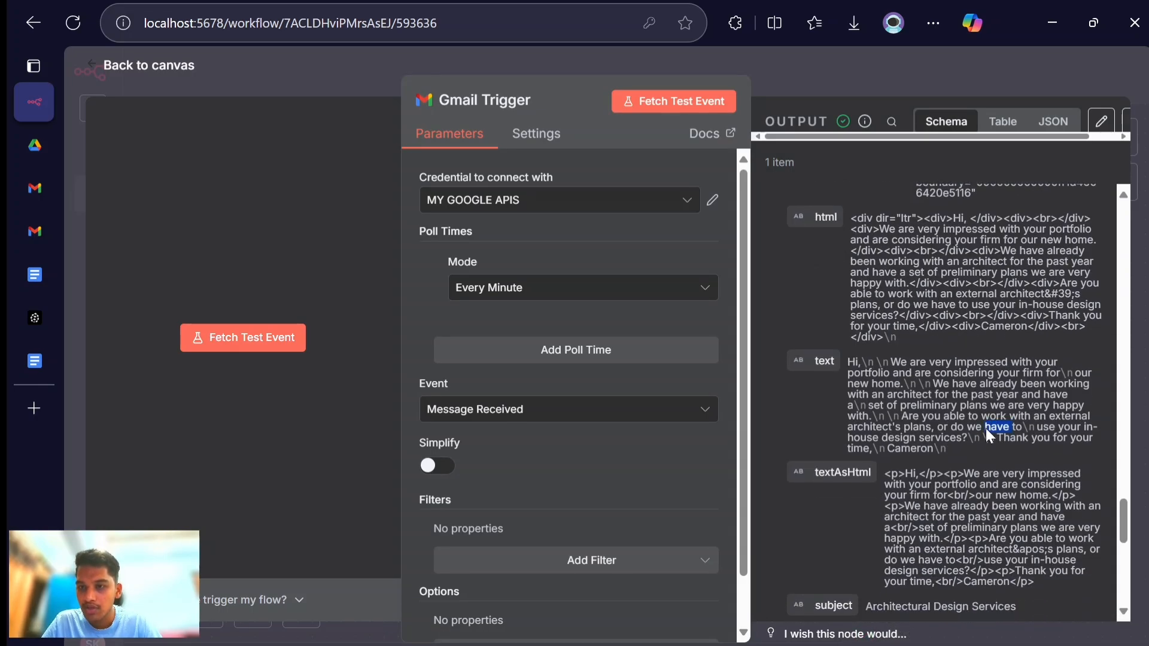
pyautogui.tripleClick(954, 424)
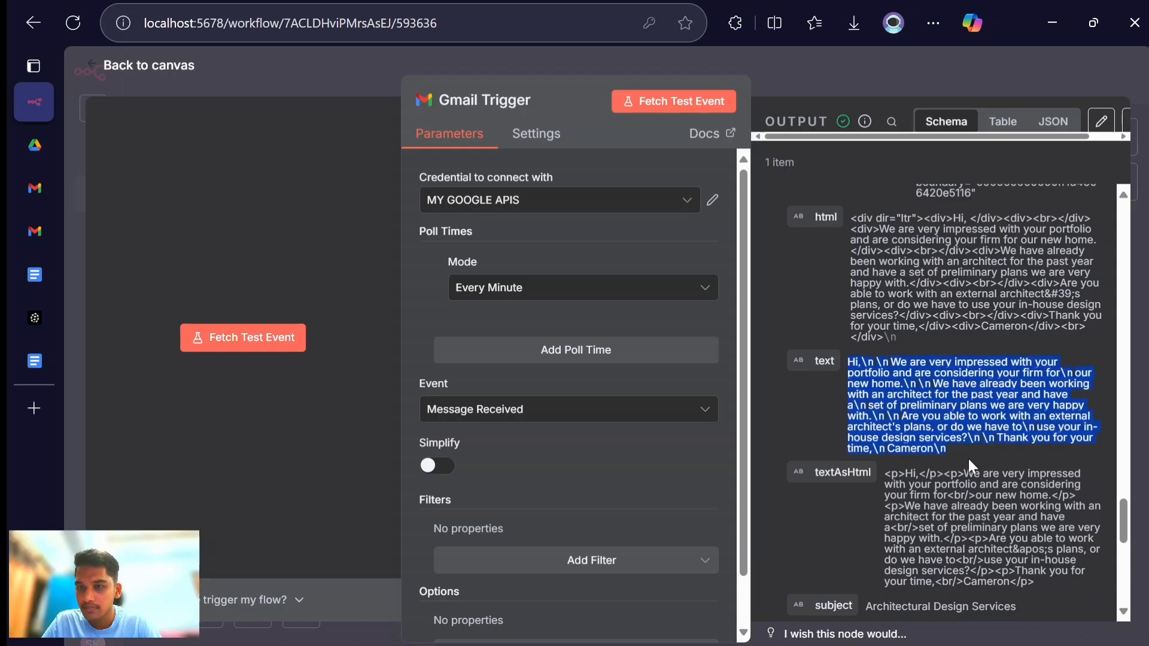
pyautogui.click(171, 66)
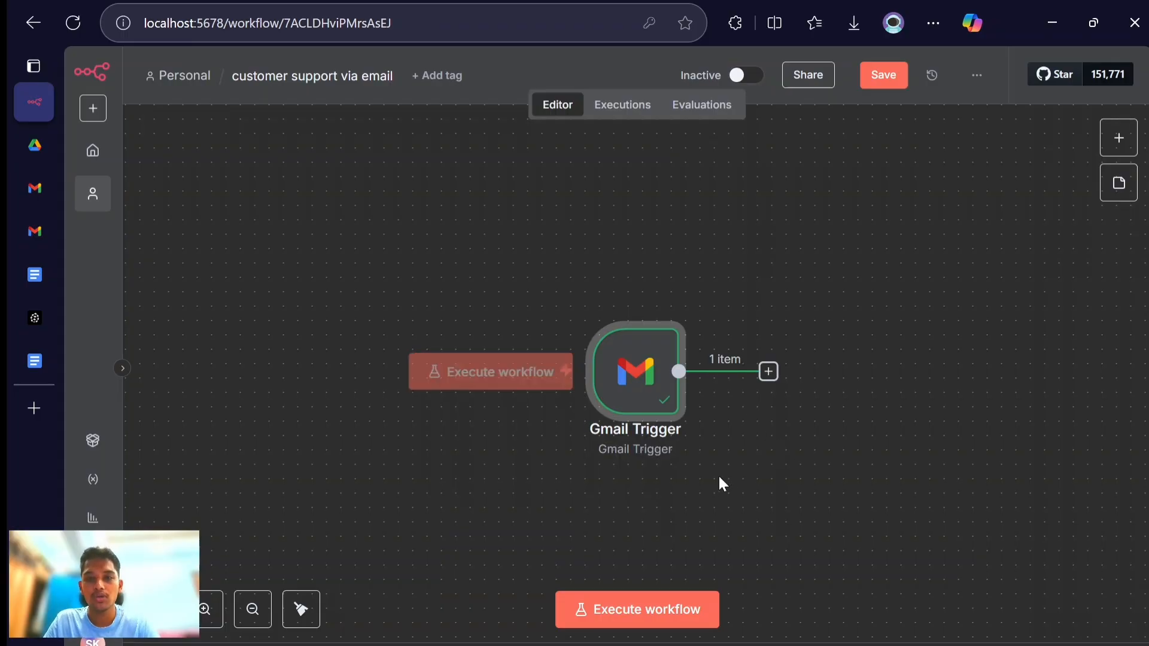
pyautogui.click(438, 631)
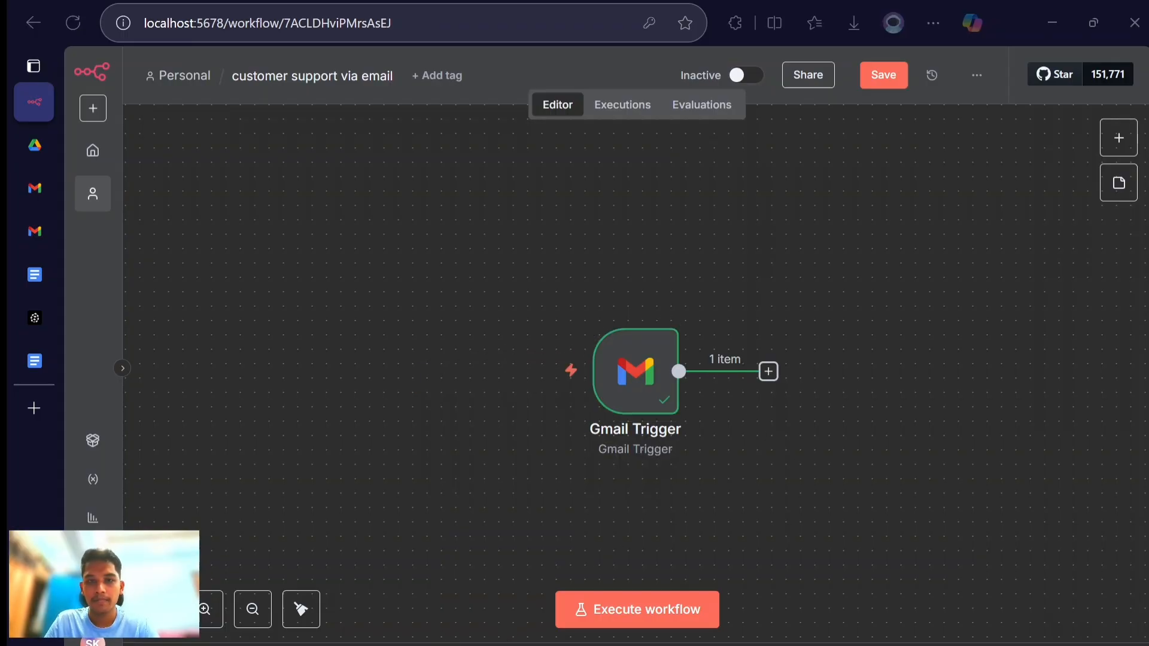
pyautogui.click(383, 273)
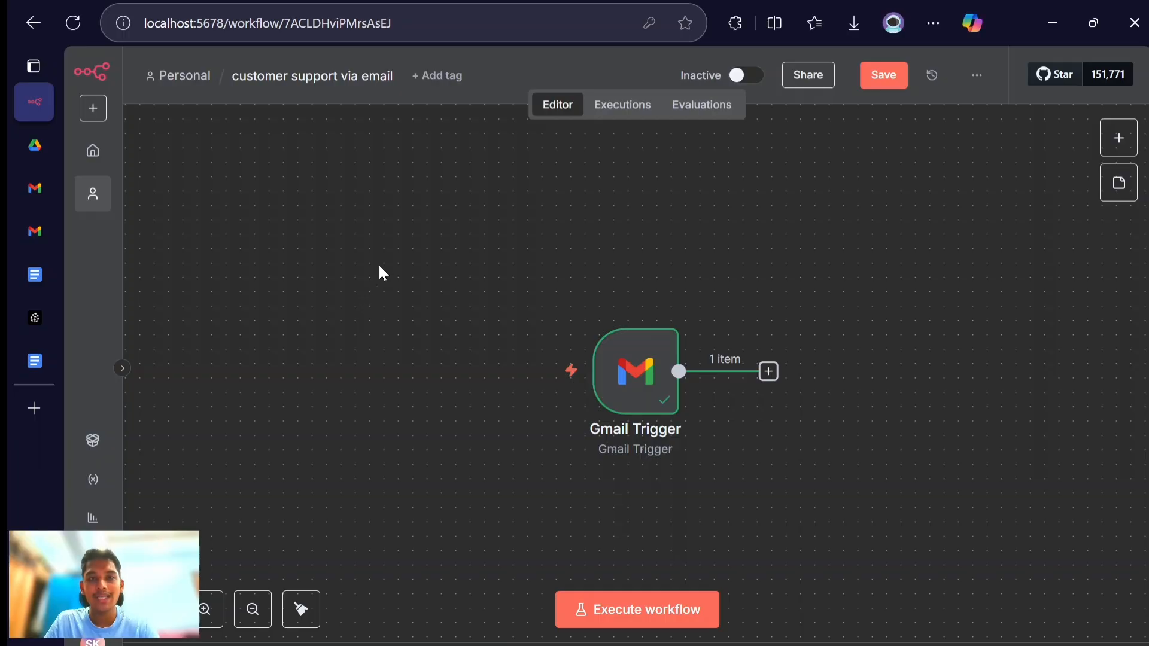
pyautogui.moveTo(489, 286)
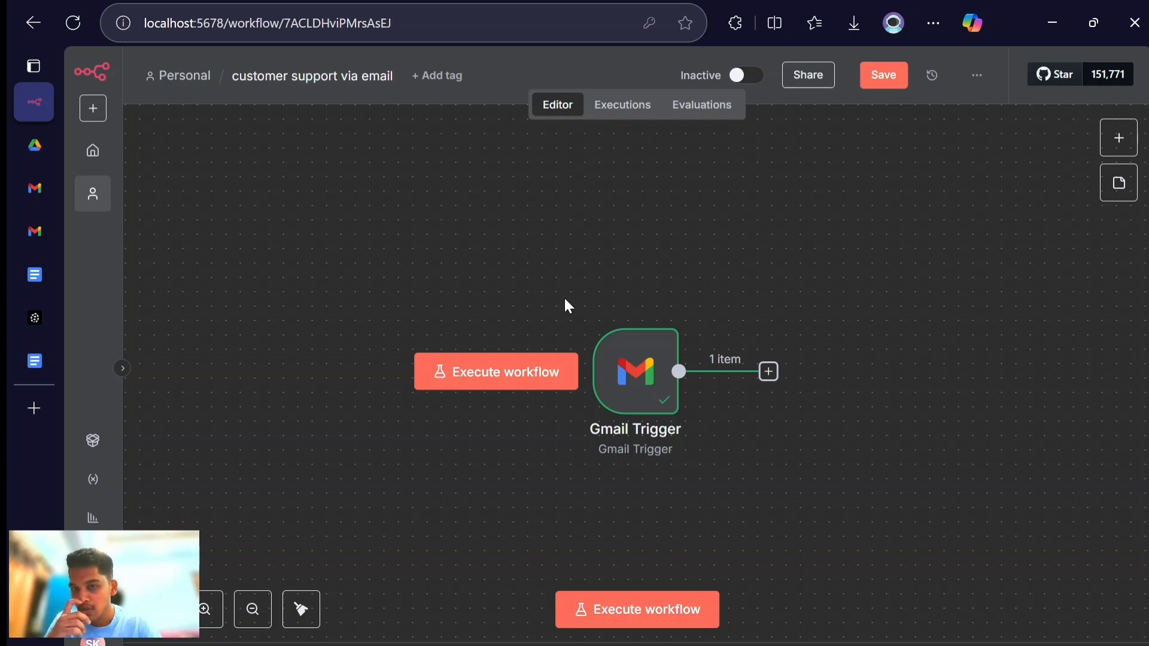
# - Add a Text Classifier node after the Gmail Trigger
pyautogui.moveTo(609, 311)
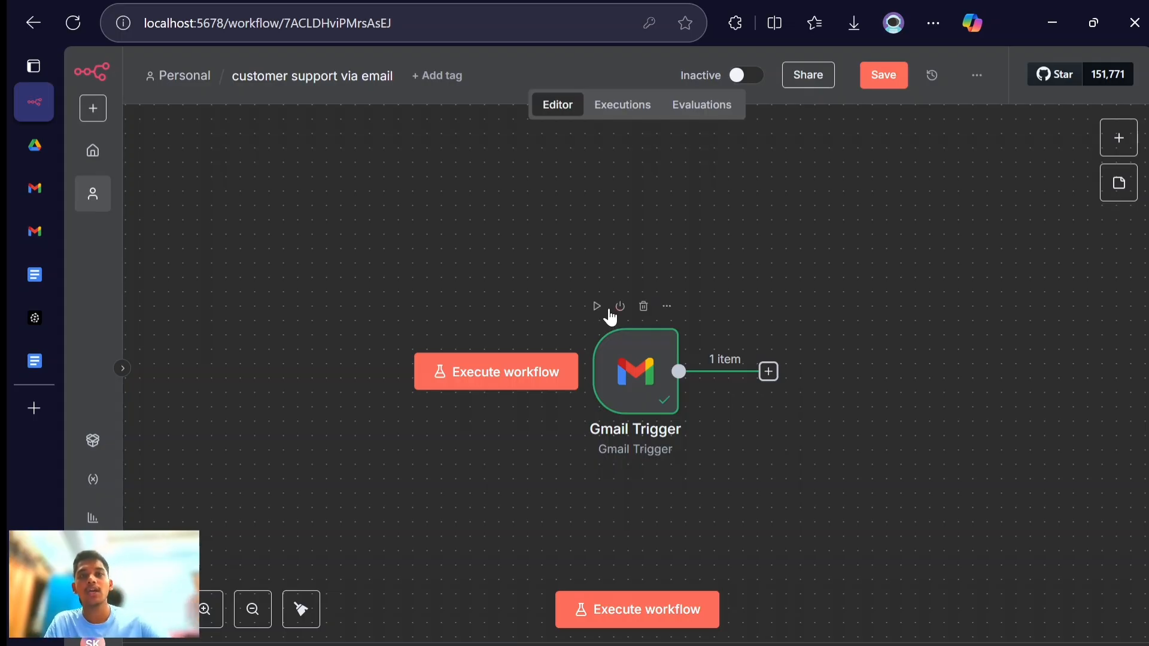
pyautogui.click(768, 372)
pyautogui.write('text')
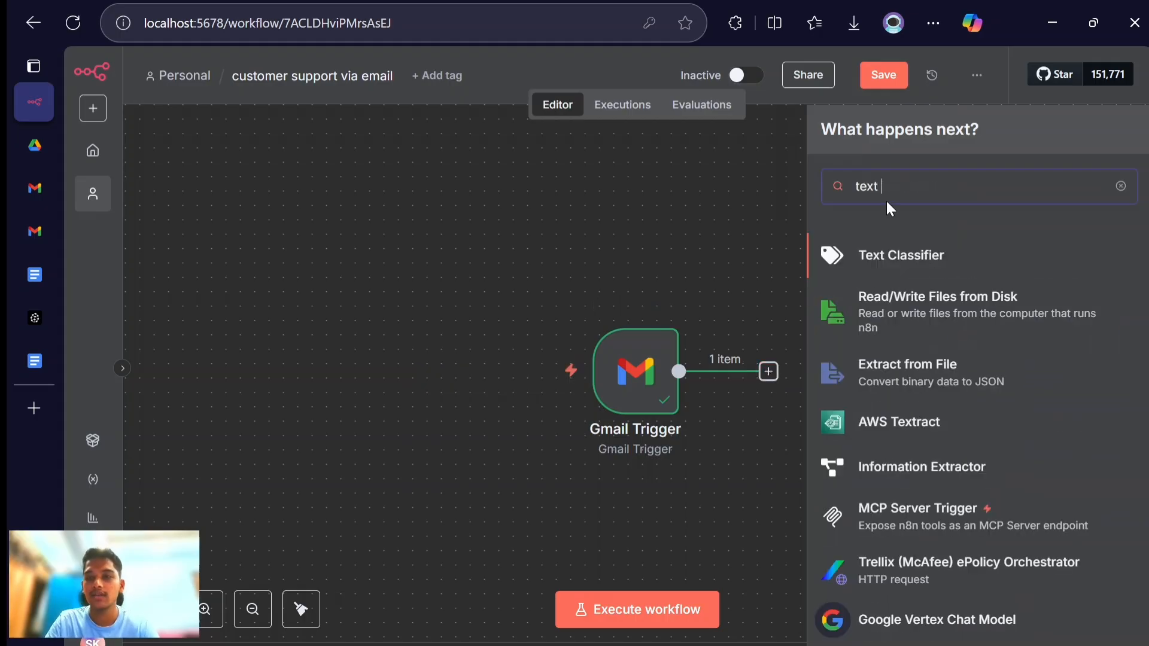
pyautogui.click(880, 254)
# - Map the Gmail Trigger's text field into the classifier's Text to Classify as the expression {{ $json.text }}
pyautogui.click(576, 215)
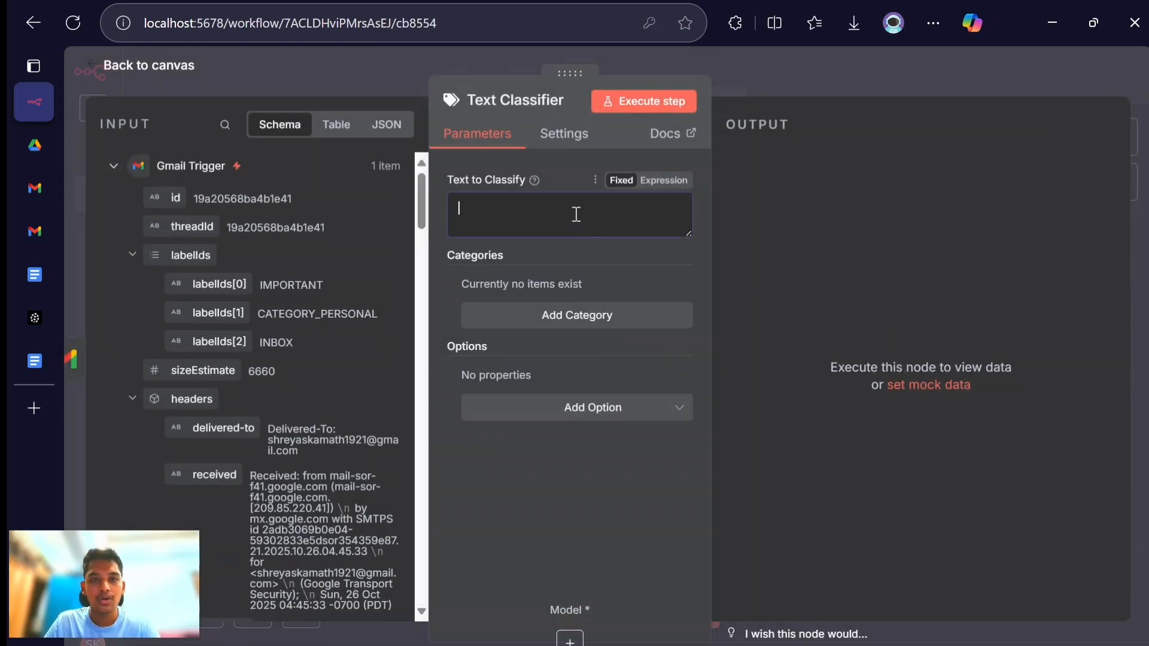
pyautogui.scroll(-15, 301, 327)
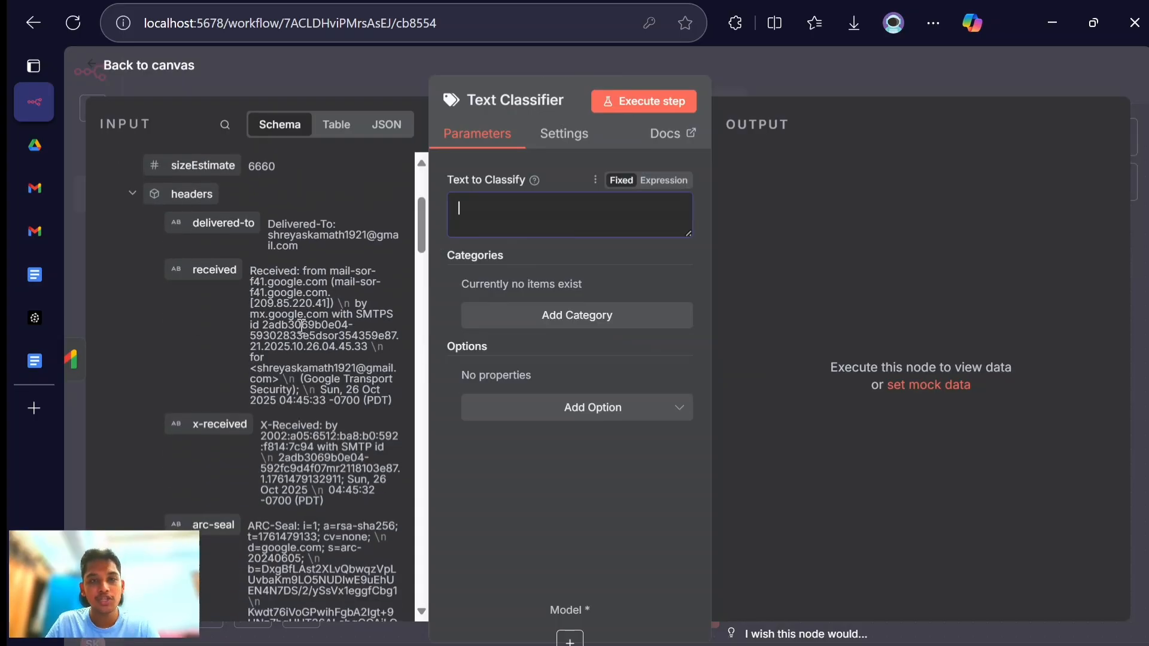
pyautogui.scroll(-20, 300, 328)
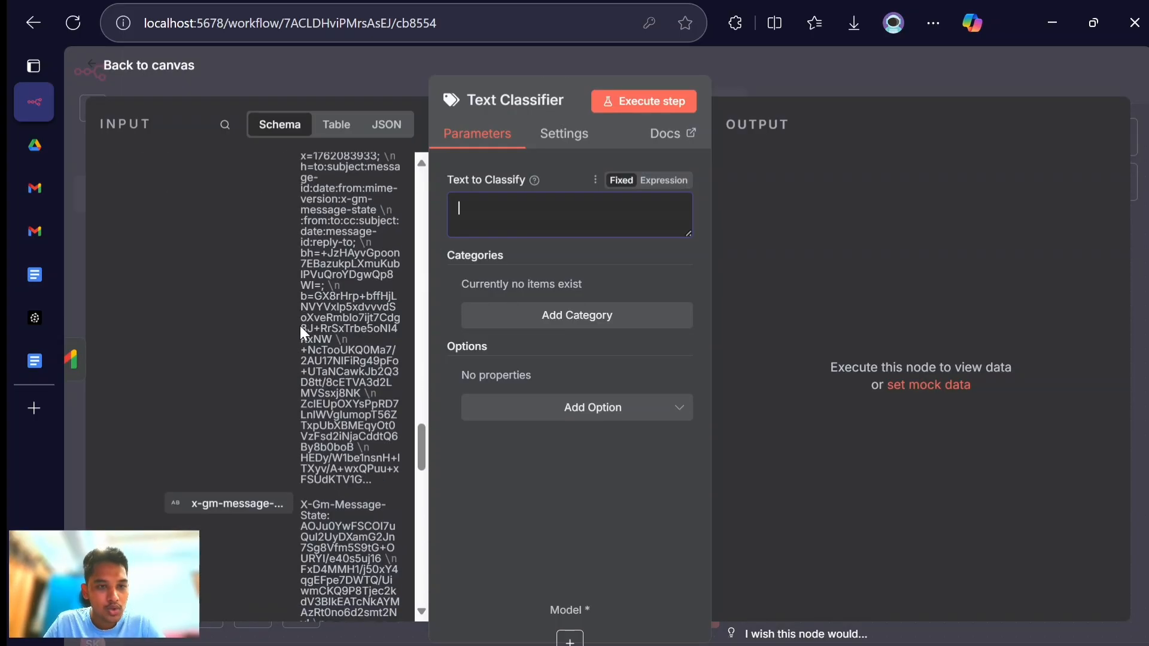
pyautogui.scroll(-4, 301, 327)
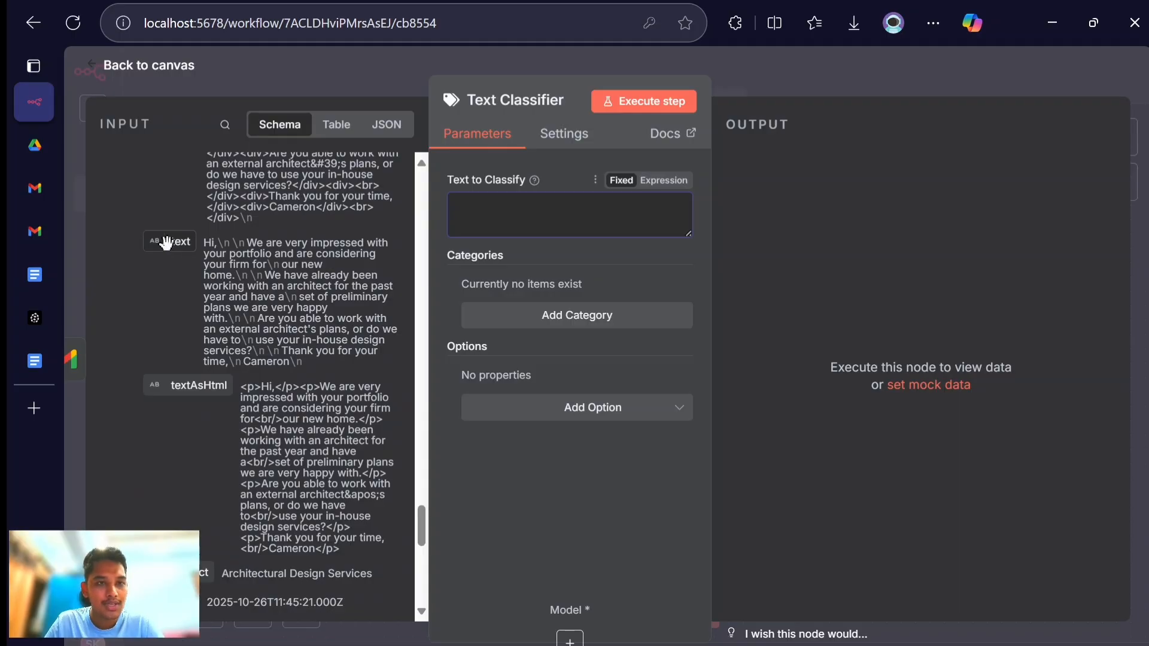
pyautogui.moveTo(167, 242); pyautogui.dragTo(475, 235)
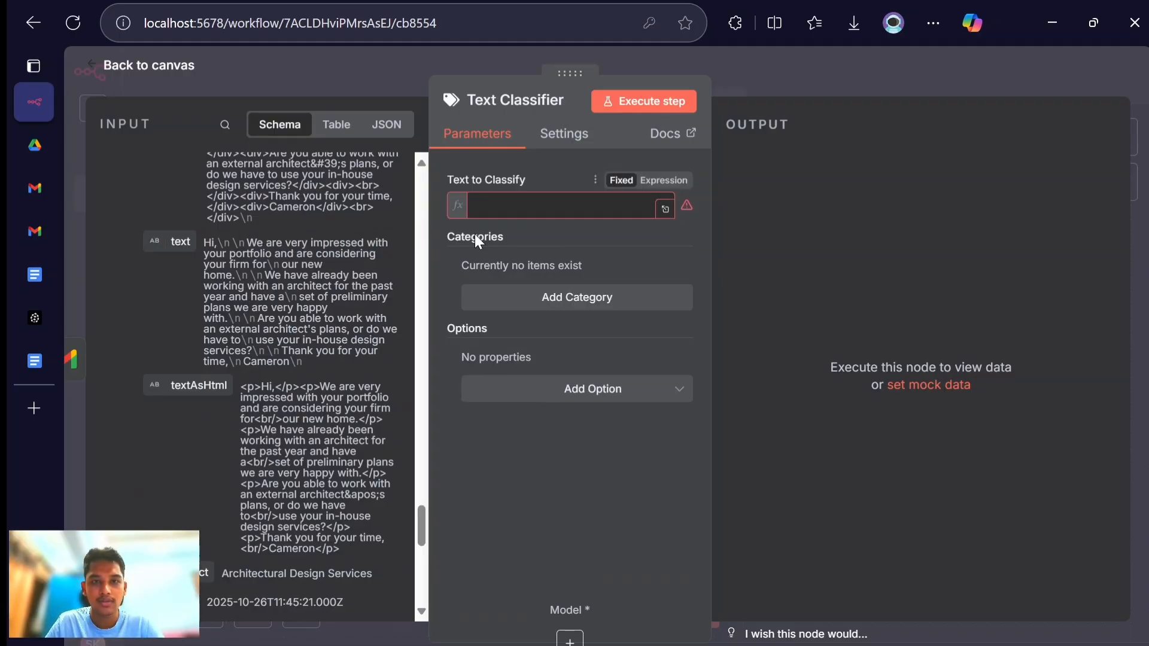
pyautogui.click(796, 392)
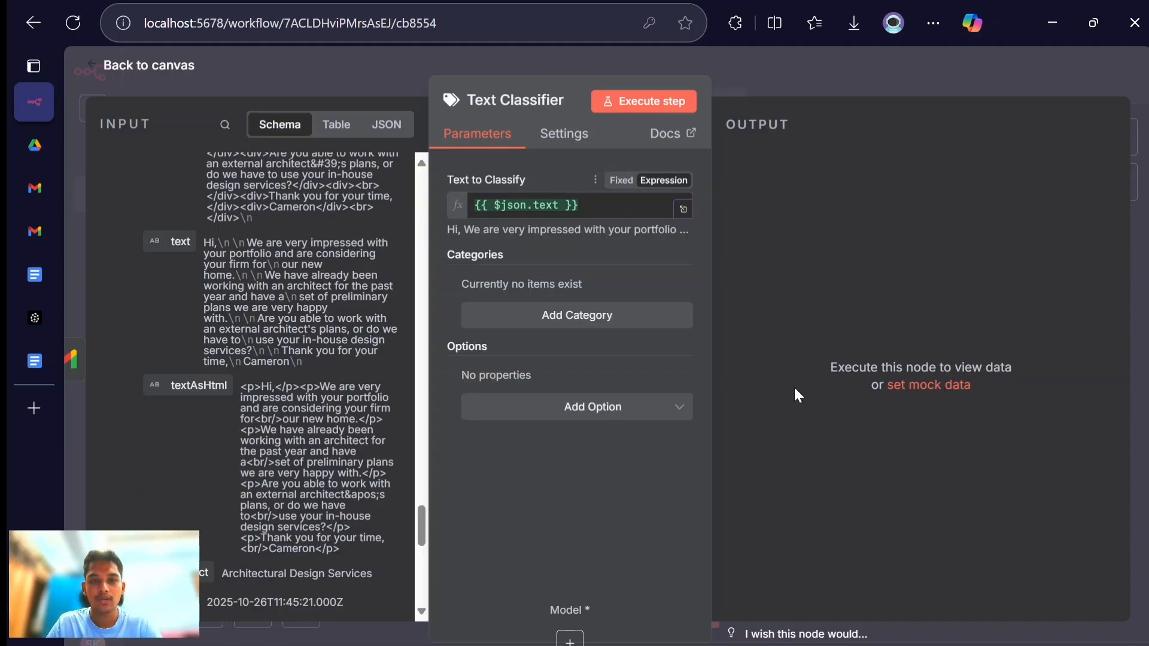
# - Add a classification category named Customer Support
pyautogui.click(617, 325)
pyautogui.write('C')
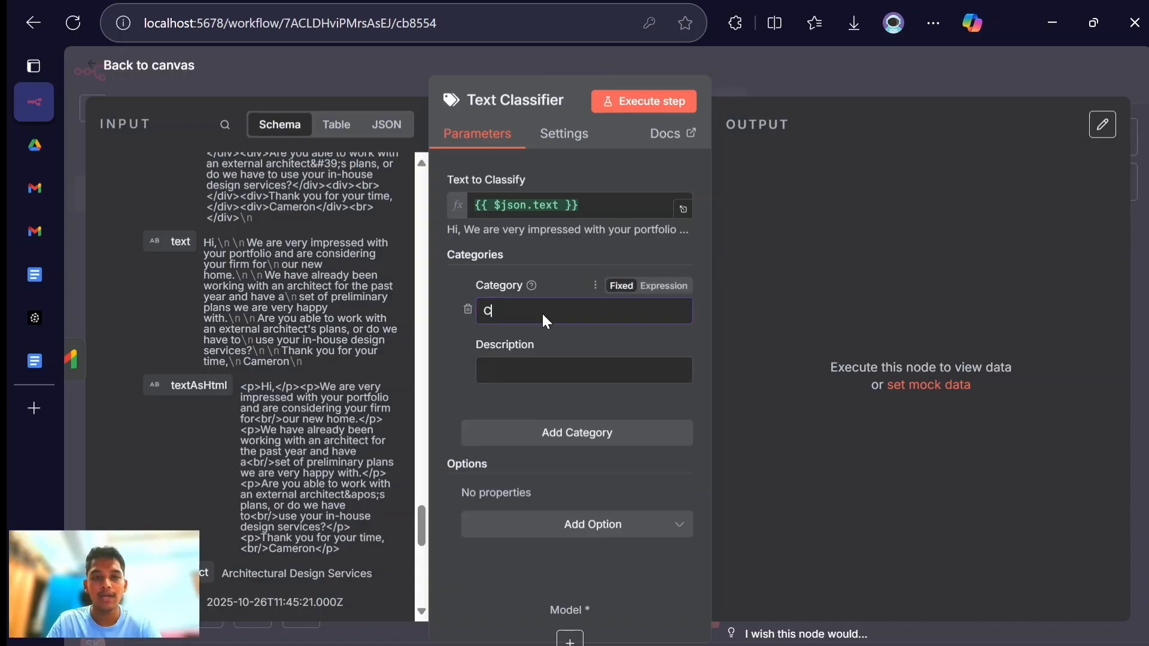
pyautogui.write('ustomer Support')
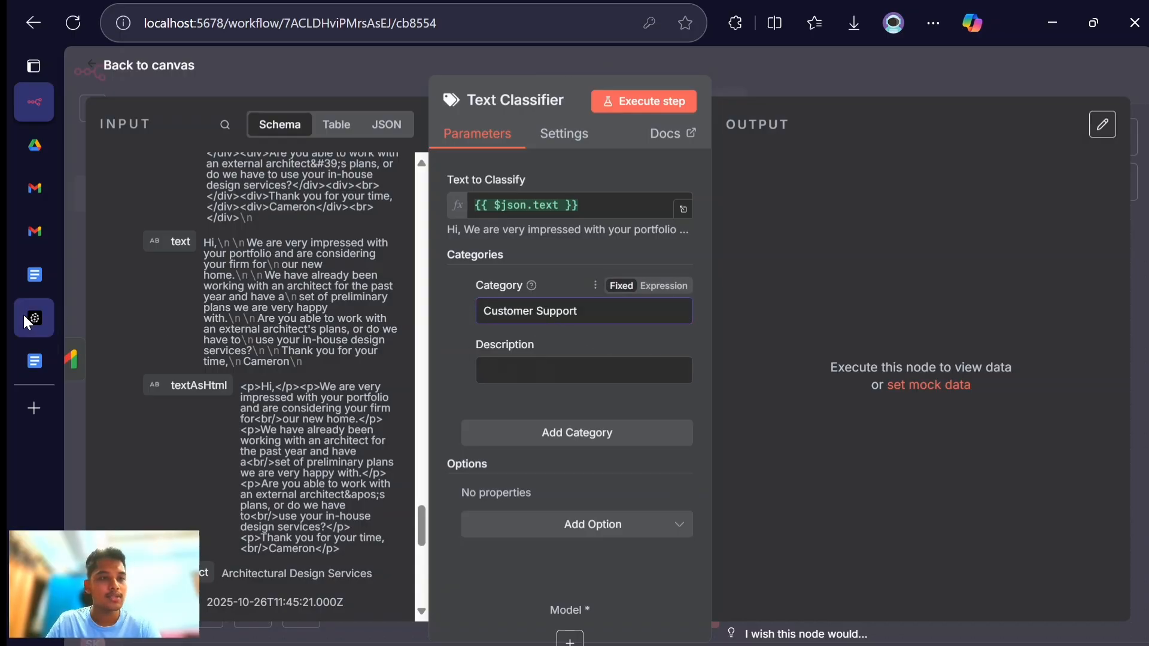
# - Copy the Customer support paragraph from the Customer Support Workflow Google Doc into the Customer Support category's description in n8n and review the full text
pyautogui.moveTo(23, 314)
pyautogui.click(95, 361)
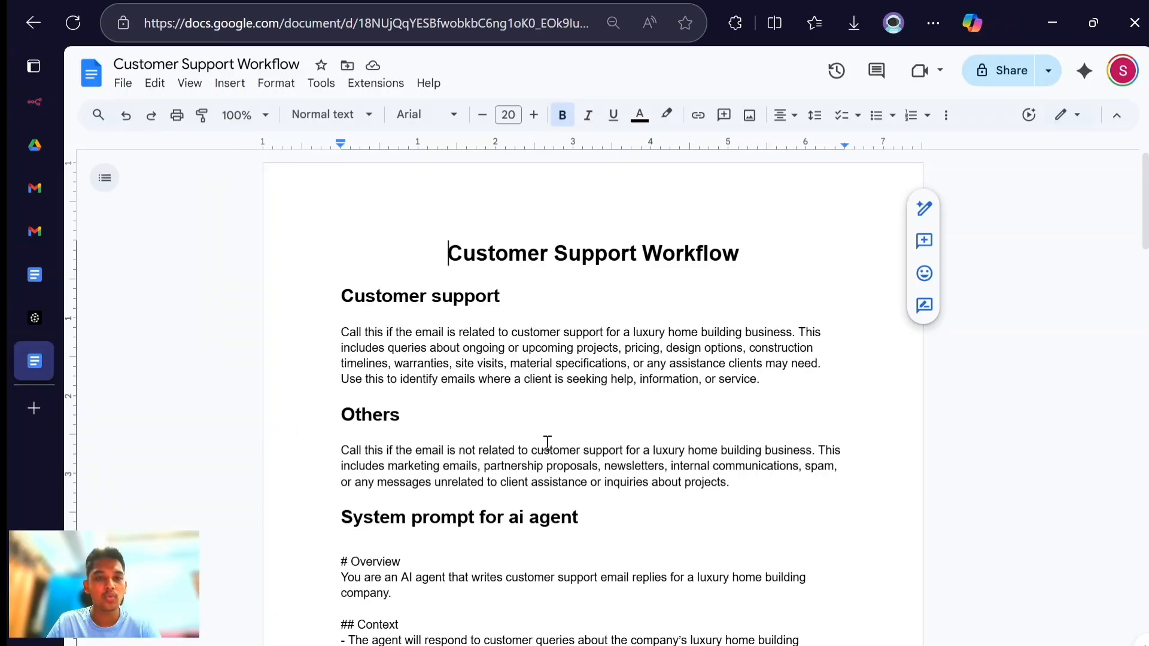
pyautogui.tripleClick(511, 383)
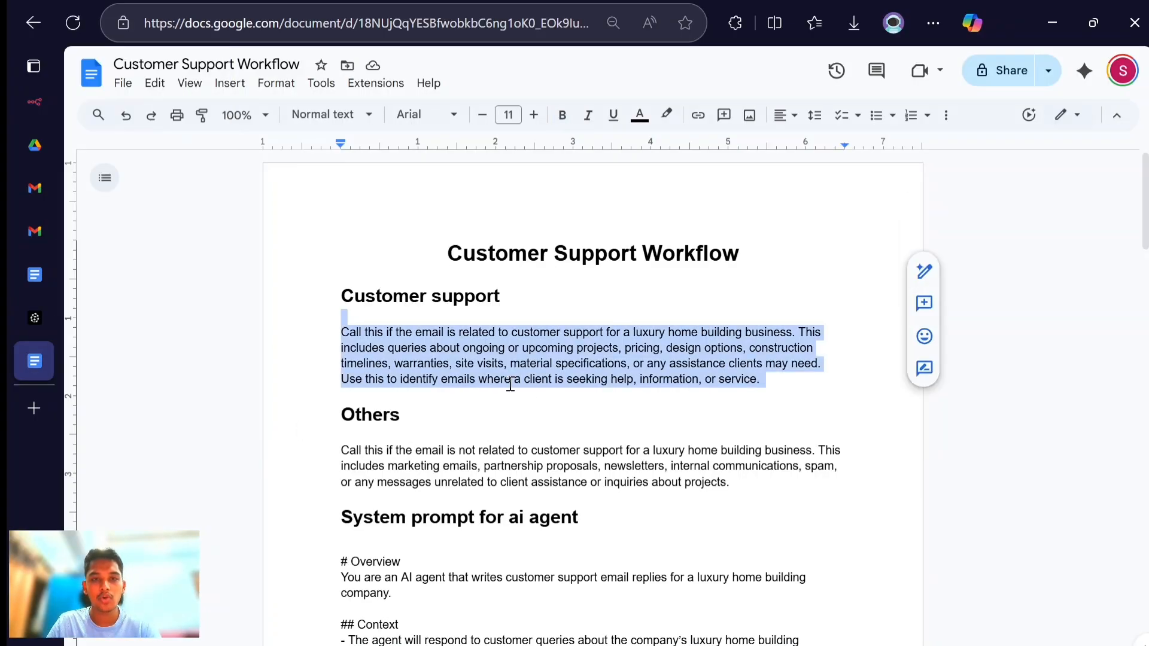
pyautogui.hotkey('alt', 'Tab')
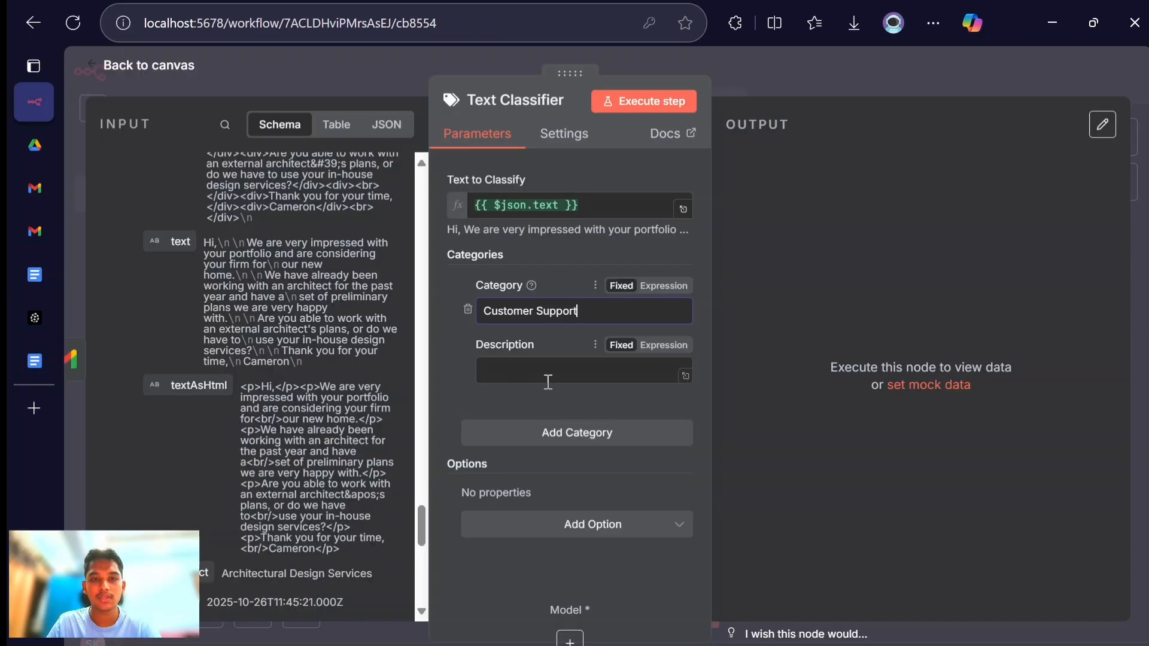
pyautogui.click(515, 377)
pyautogui.hotkey('ctrl', 'v')
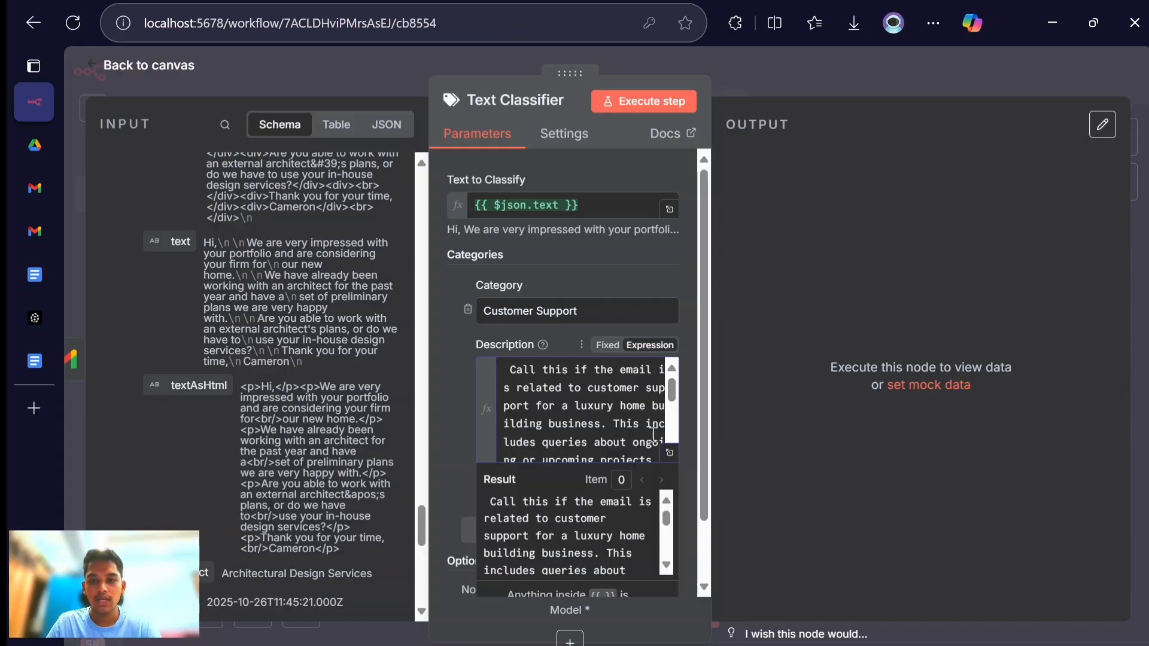
pyautogui.click(670, 453)
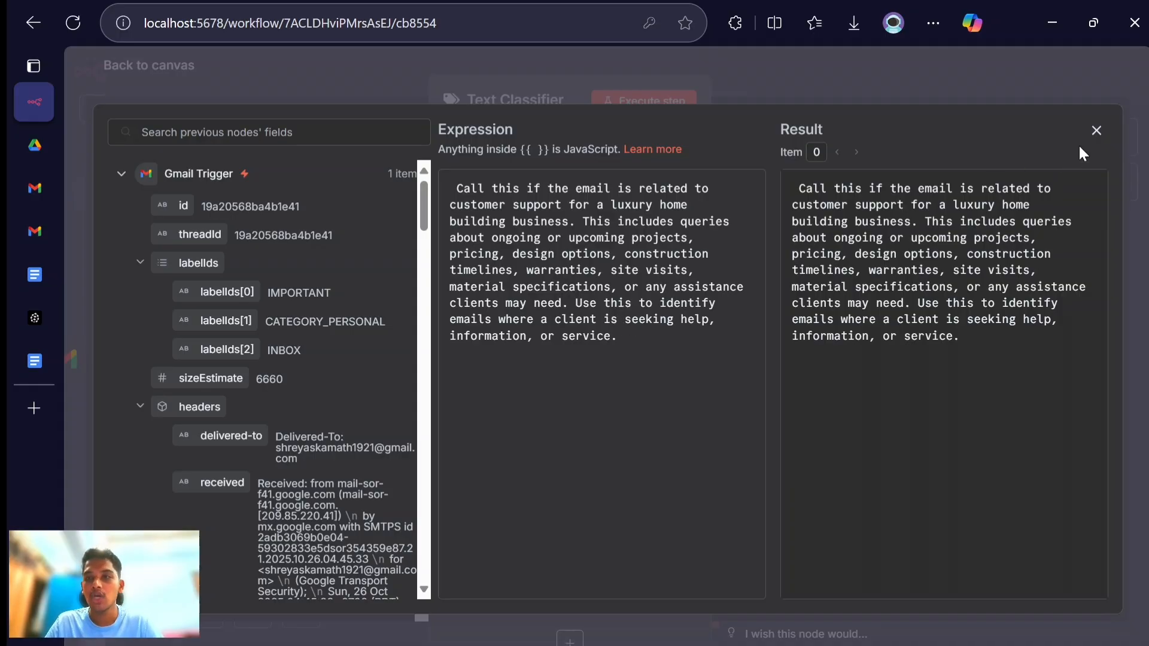
pyautogui.click(1097, 132)
# - Add a second classification category named Others
pyautogui.scroll(-1, 491, 386)
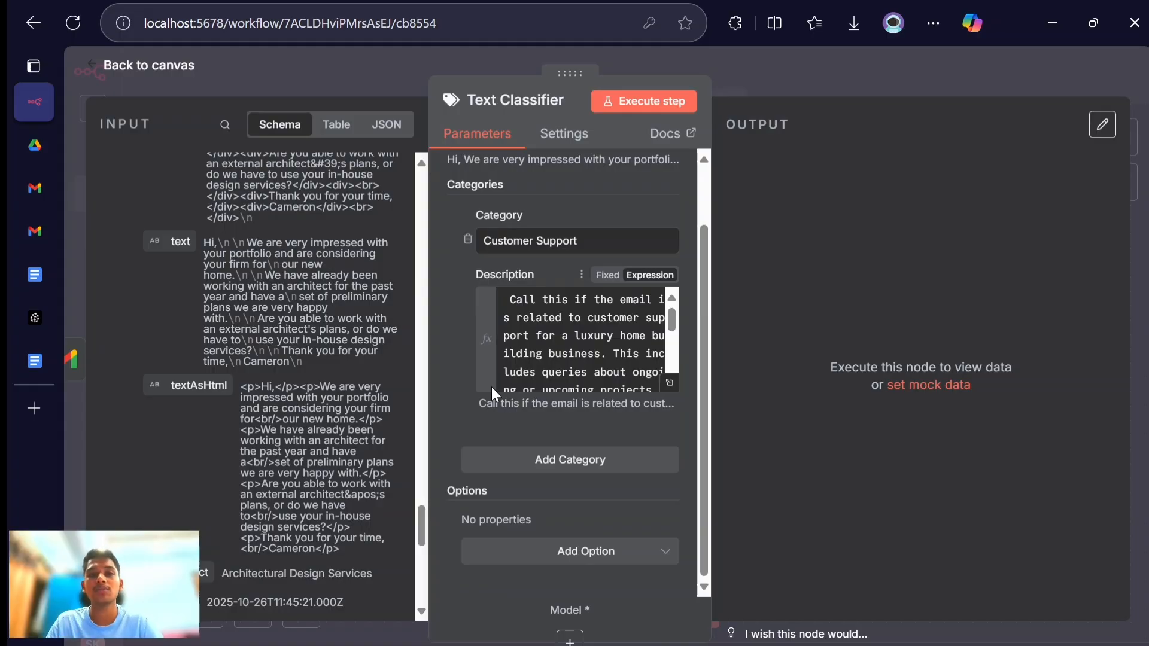
pyautogui.click(552, 456)
pyautogui.click(532, 488)
pyautogui.write('Others')
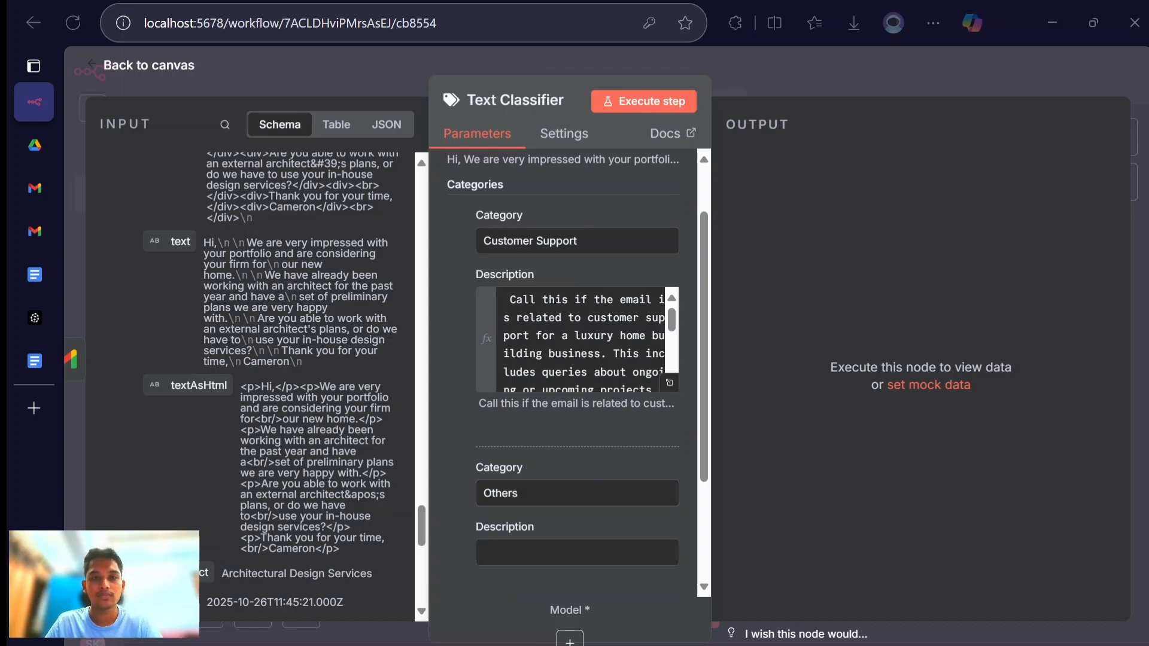
# - Copy the Others paragraph from the Google Doc into the Others category's description in n8n, switch it to Expression, and review the full text
pyautogui.hotkey('alt', 'Tab')
pyautogui.tripleClick(518, 457)
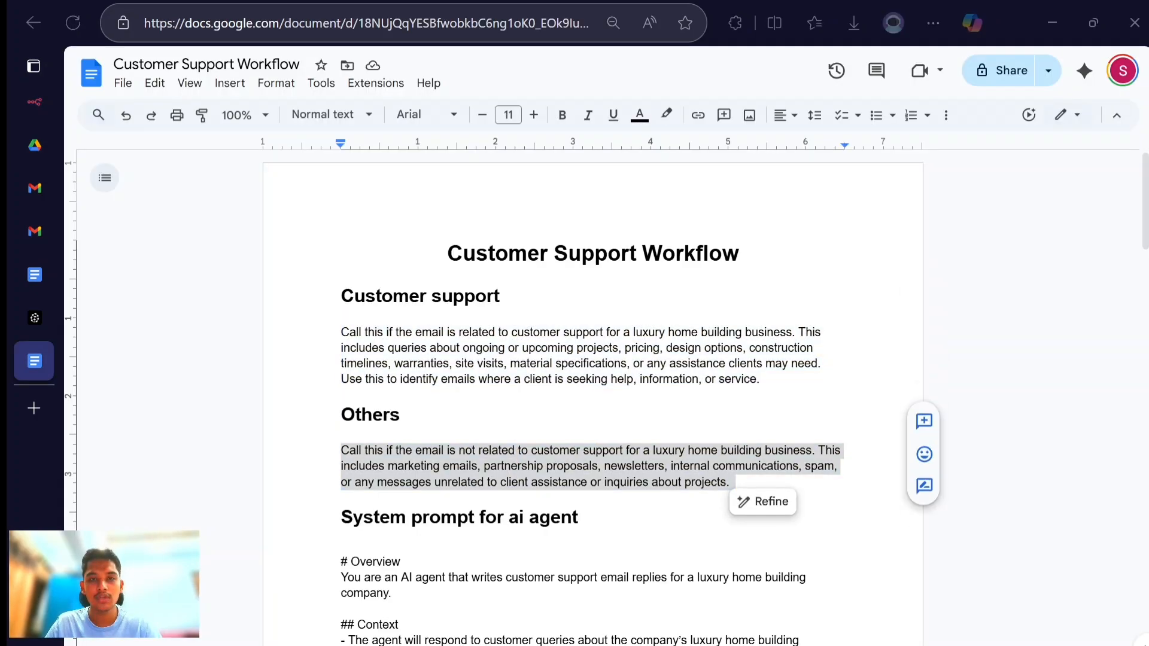
pyautogui.hotkey('alt', 'Tab')
pyautogui.click(520, 545)
pyautogui.hotkey('ctrl', 'v')
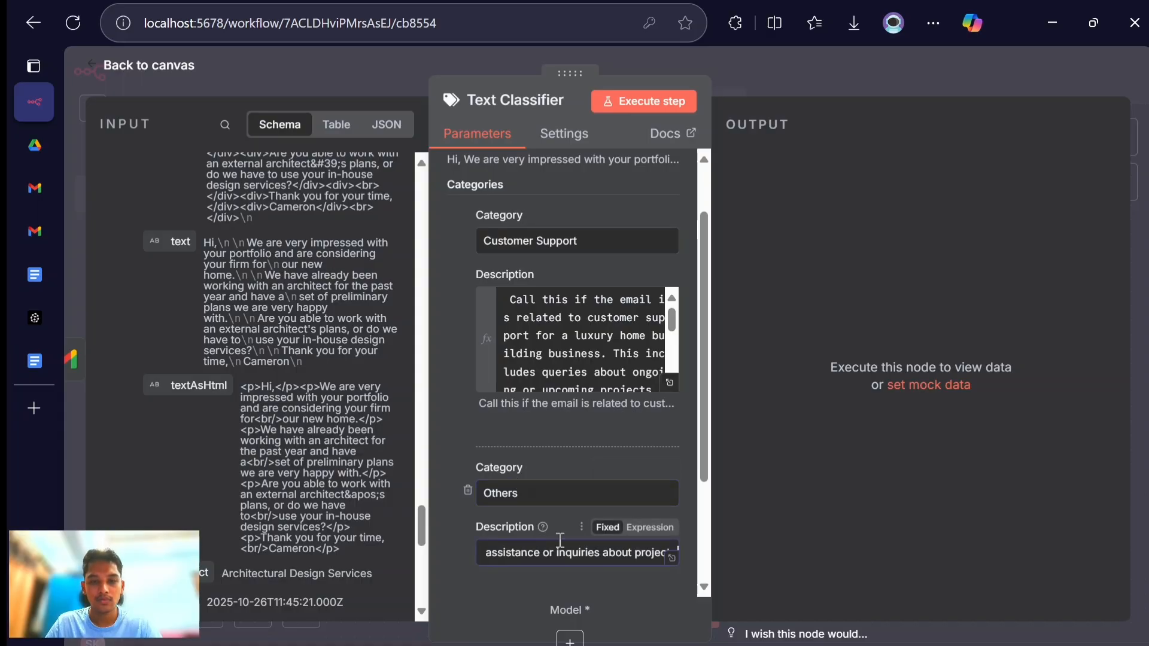
pyautogui.click(651, 528)
pyautogui.scroll(-6, 678, 572)
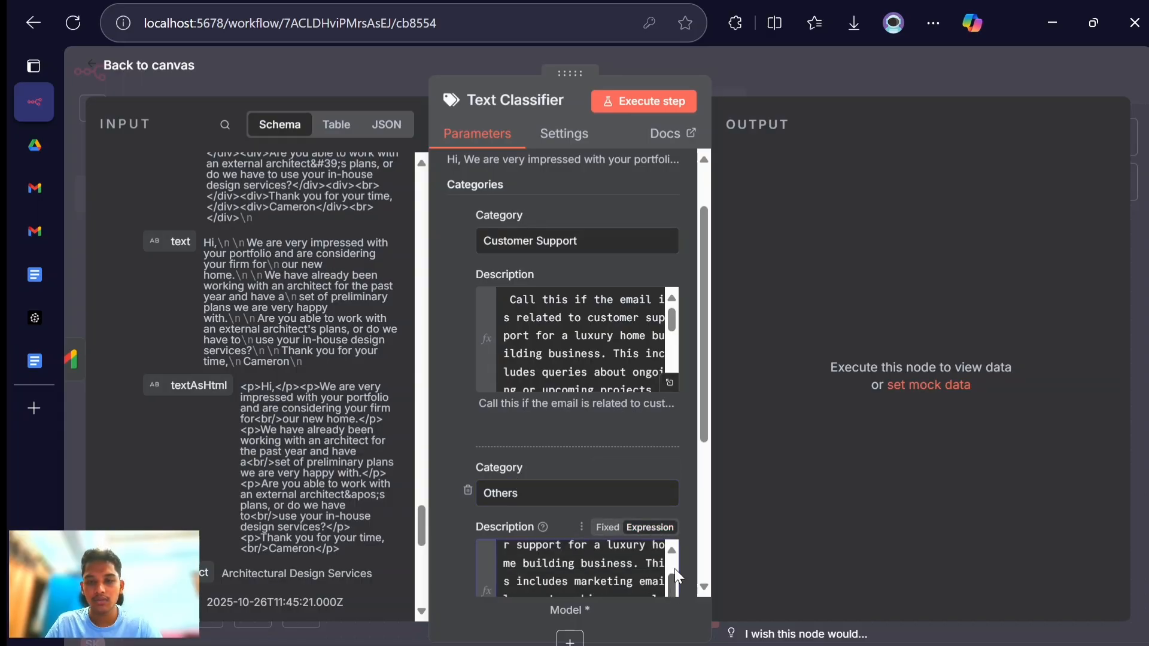
pyautogui.click(669, 383)
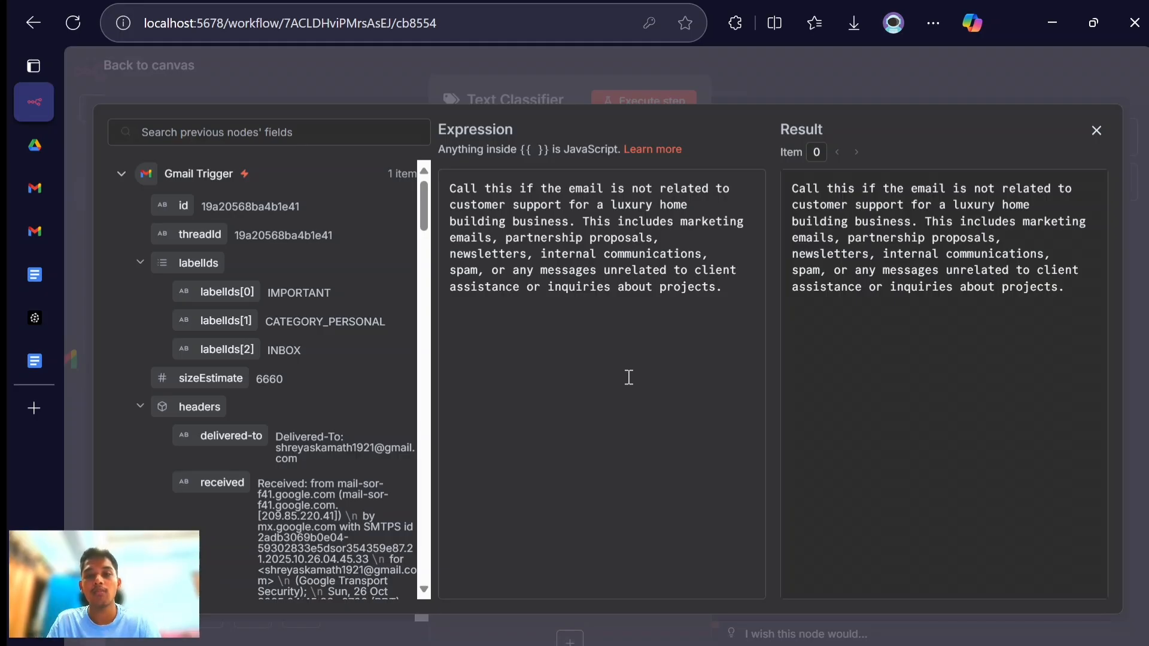
pyautogui.click(1096, 132)
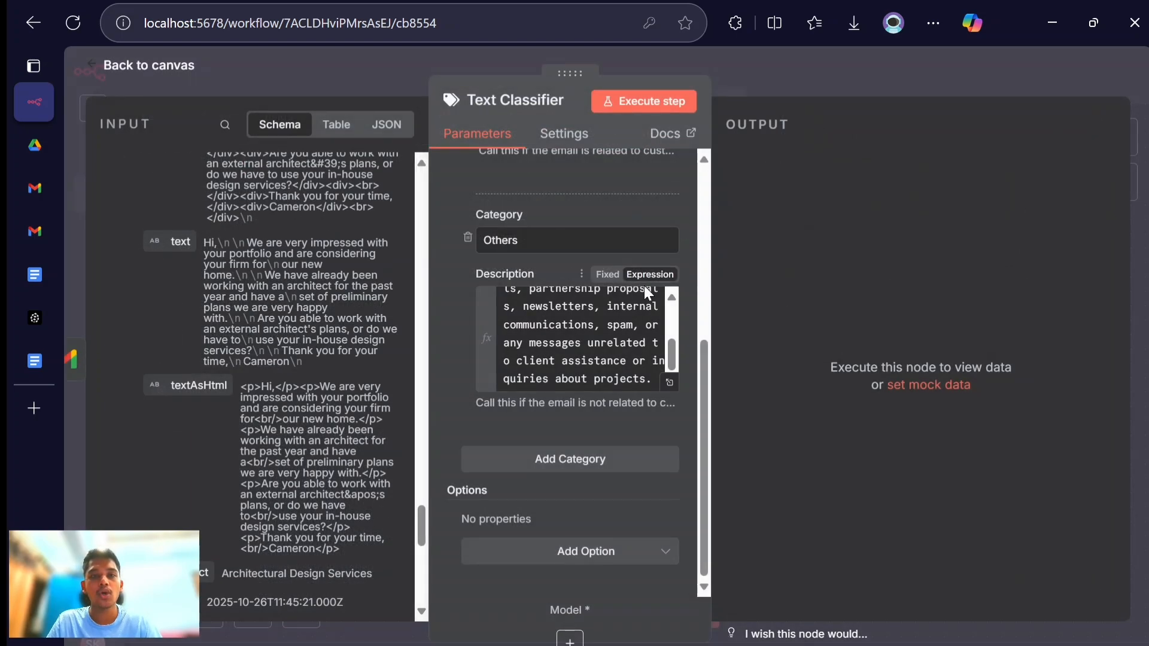
pyautogui.scroll(2, 644, 292)
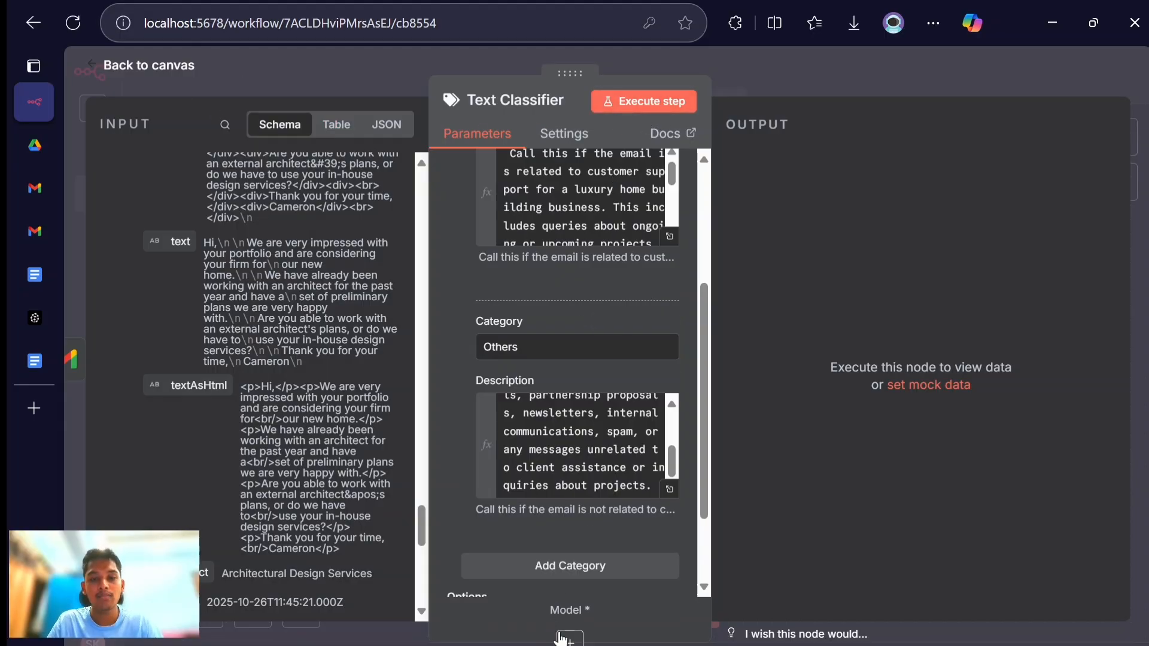
# - Attach a Google Gemini Chat Model to the Text Classifier with the my gemini api credential and models/gemini-2.5-flash, and return to the canvas
pyautogui.click(566, 643)
pyautogui.click(815, 475)
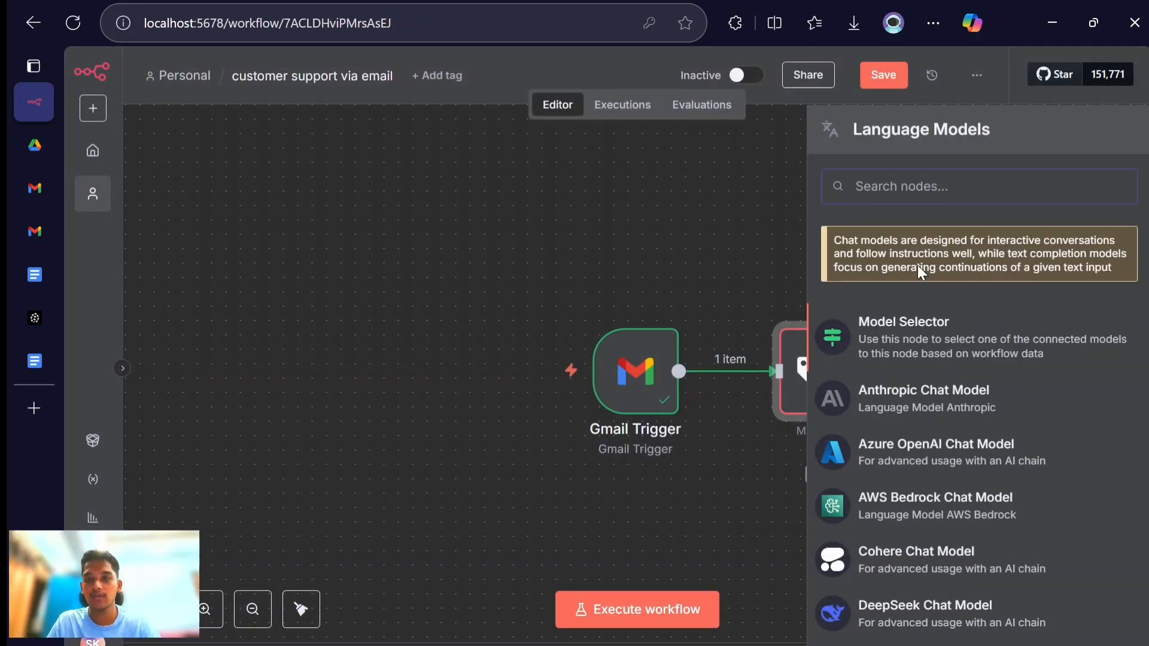
pyautogui.write('gmai')
pyautogui.press('BackSpace')
pyautogui.press('BackSpace')
pyautogui.press('BackSpace')
pyautogui.write('oogle')
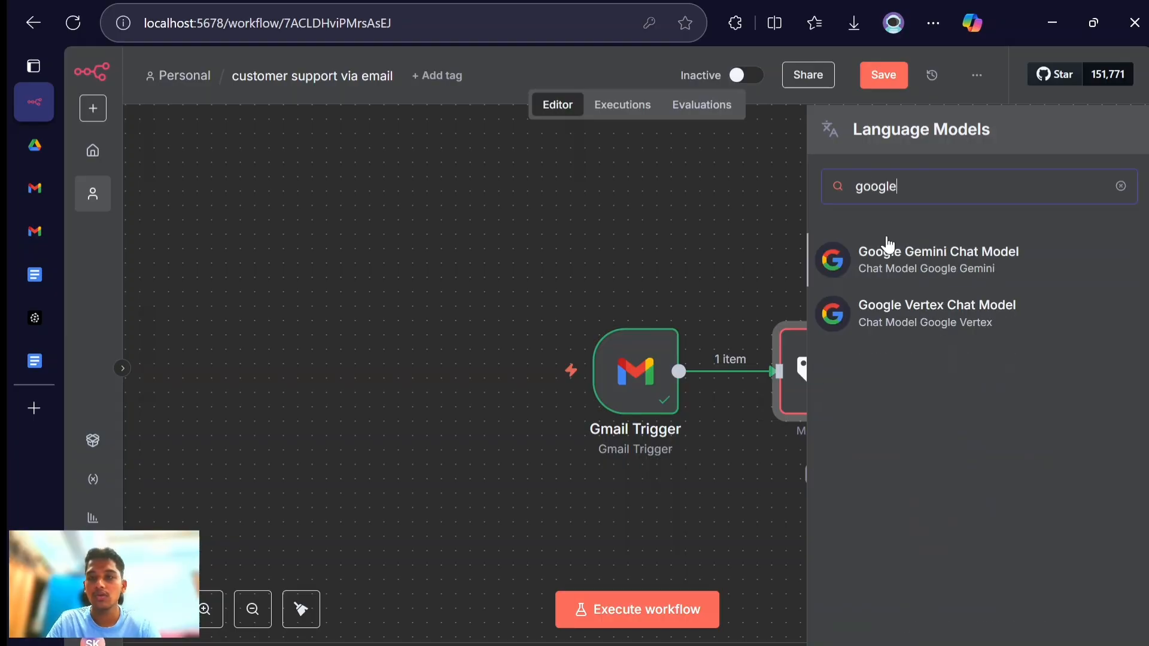
pyautogui.click(922, 258)
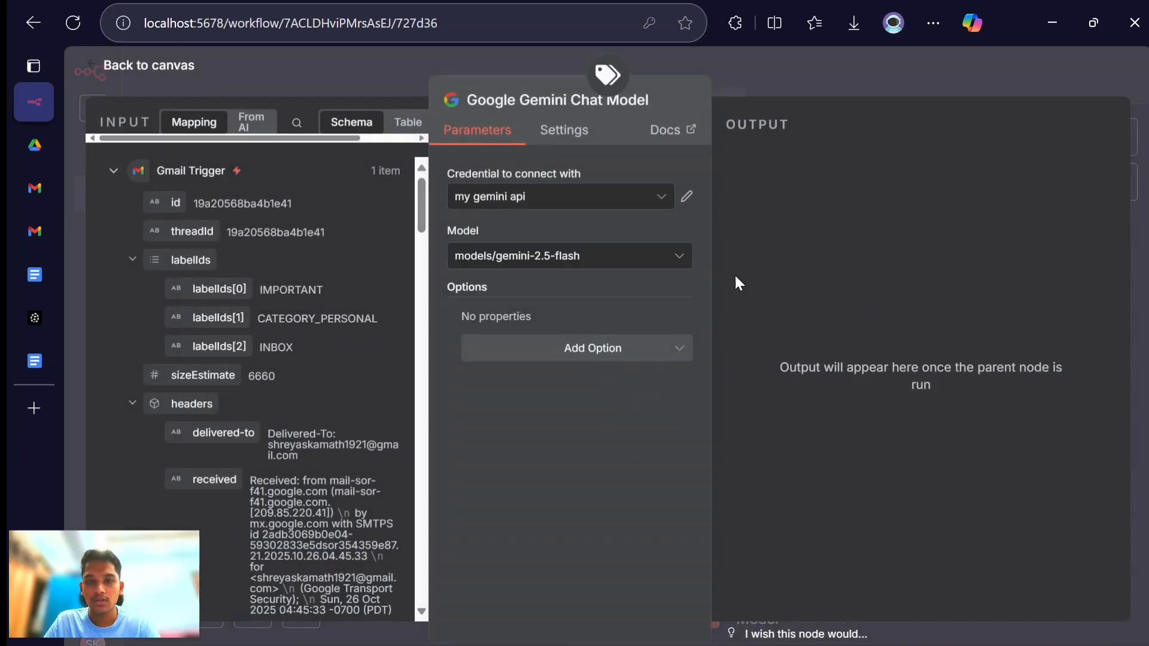
pyautogui.click(149, 65)
# - Pin the Gmail Trigger's output data for test executions and return to the canvas
pyautogui.hscroll(3, 940, 284)
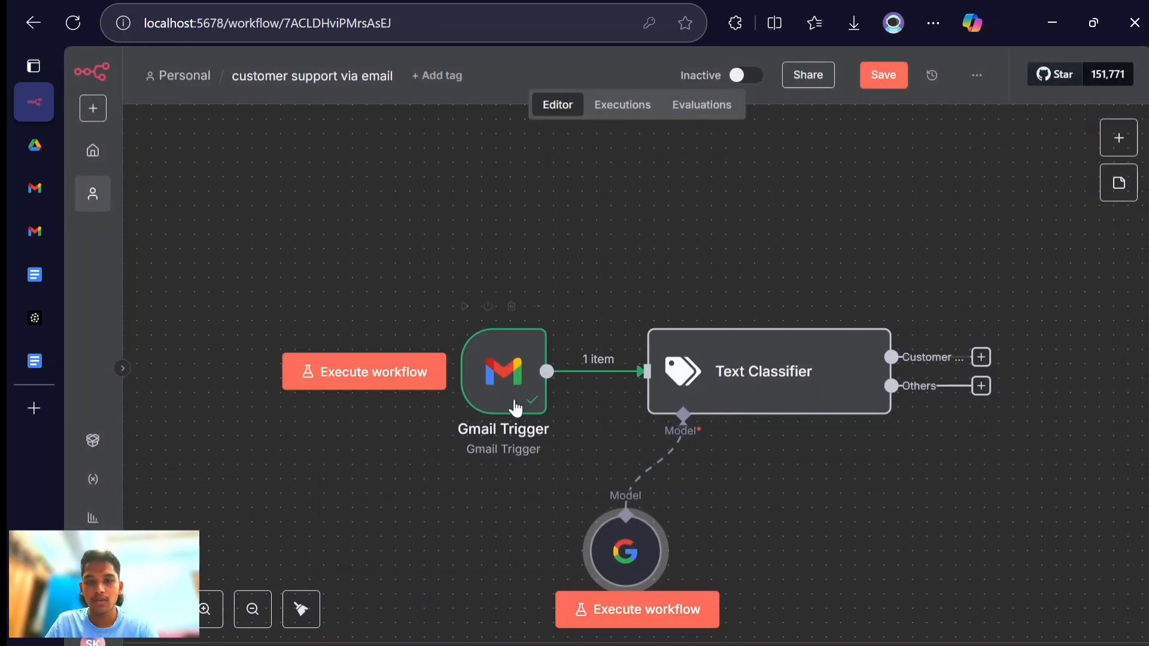
pyautogui.doubleClick(504, 381)
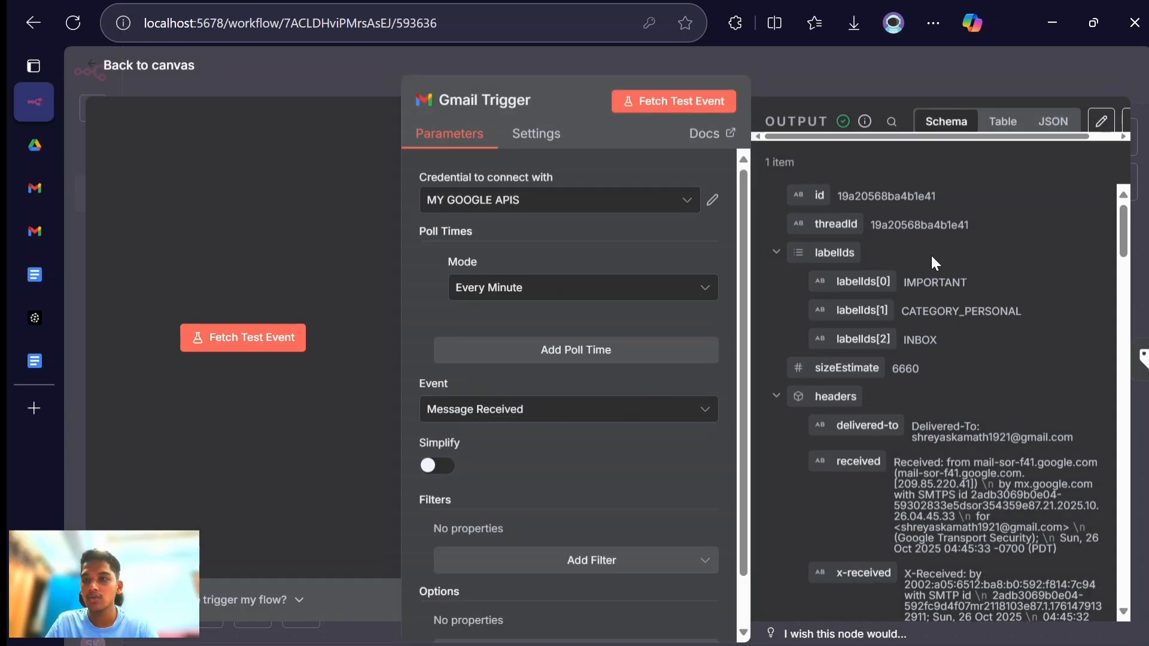
pyautogui.hscroll(1, 883, 140)
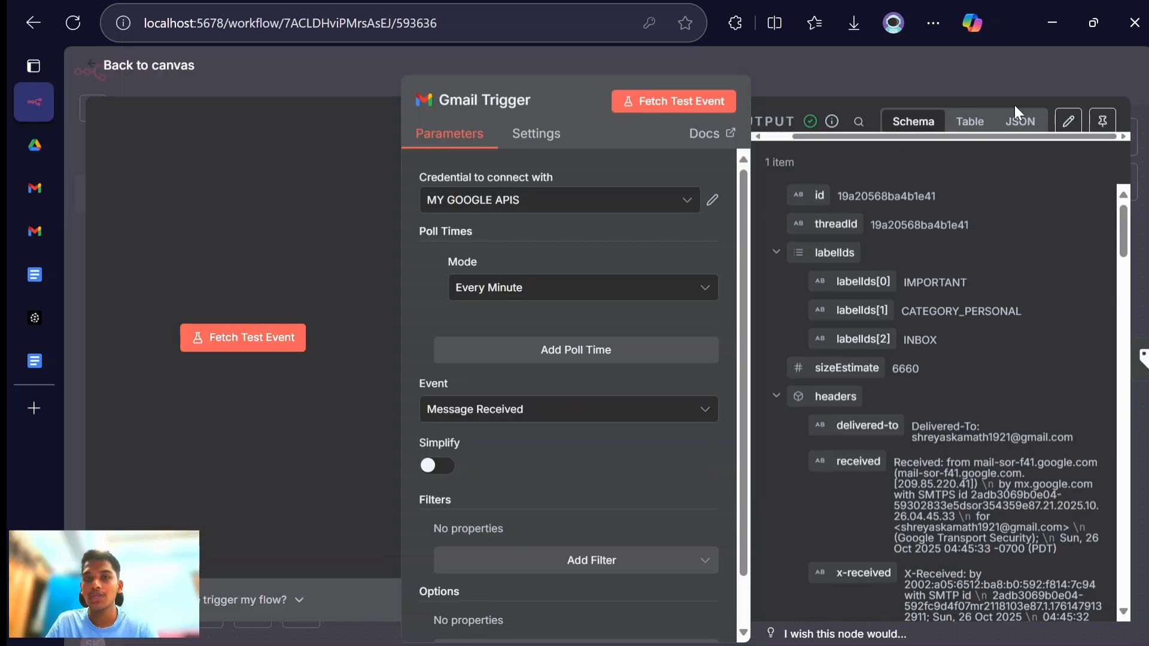
pyautogui.click(1096, 119)
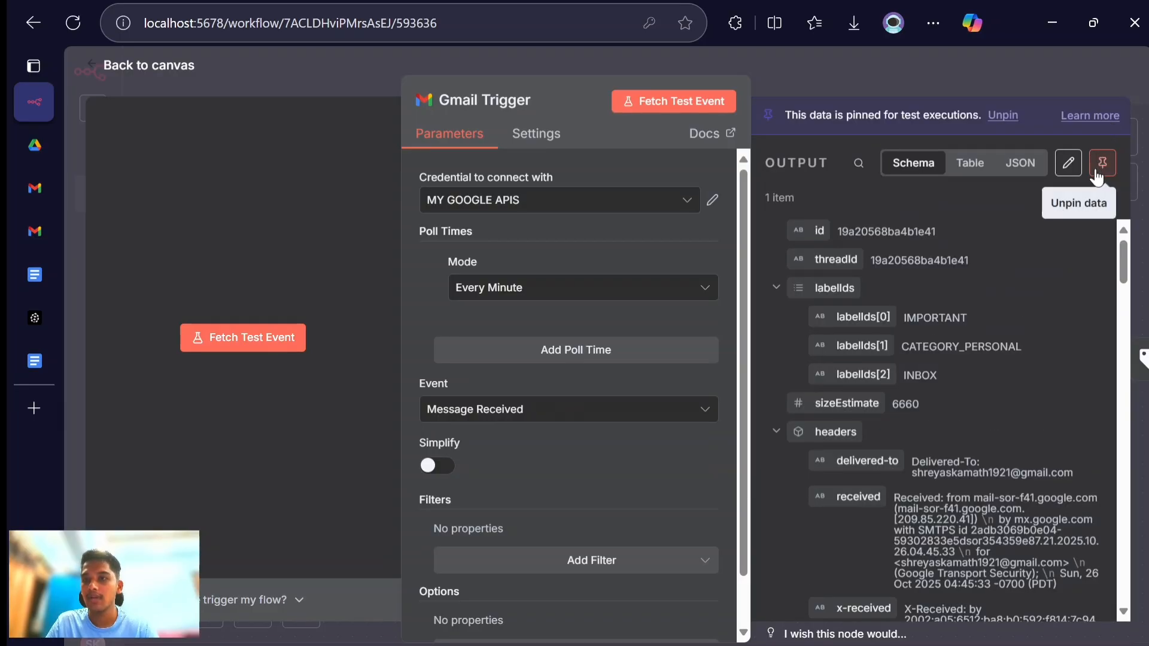
pyautogui.click(125, 69)
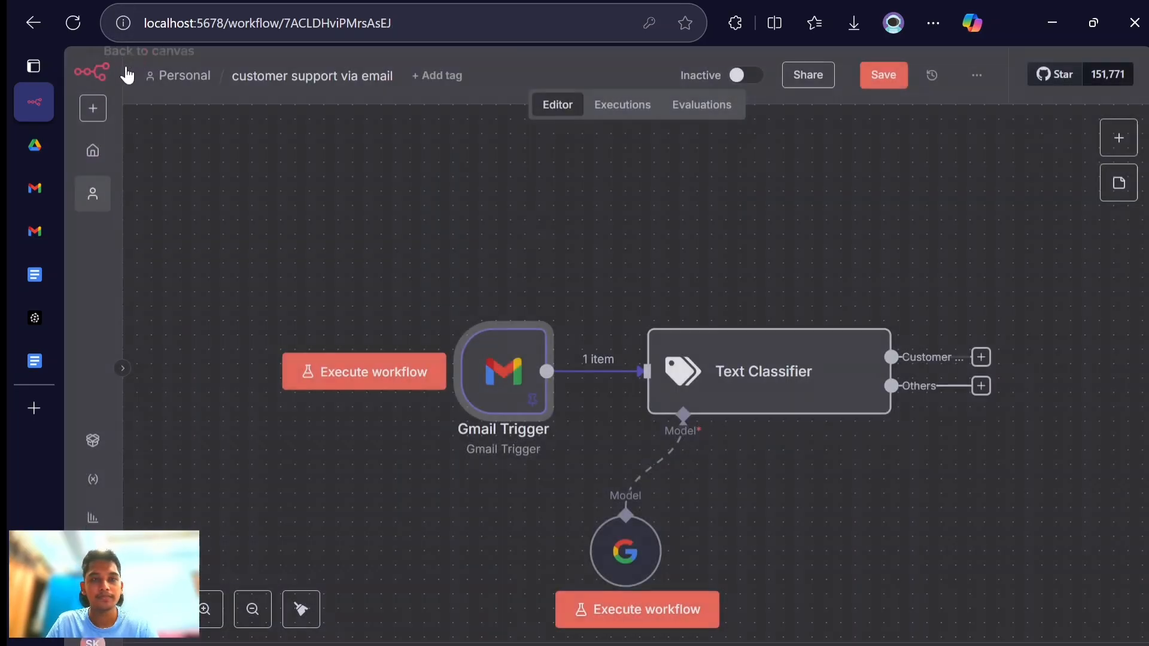
# - Execute the workflow and examine the Text Classifier's output in the Customer Support and Others branches
pyautogui.click(666, 611)
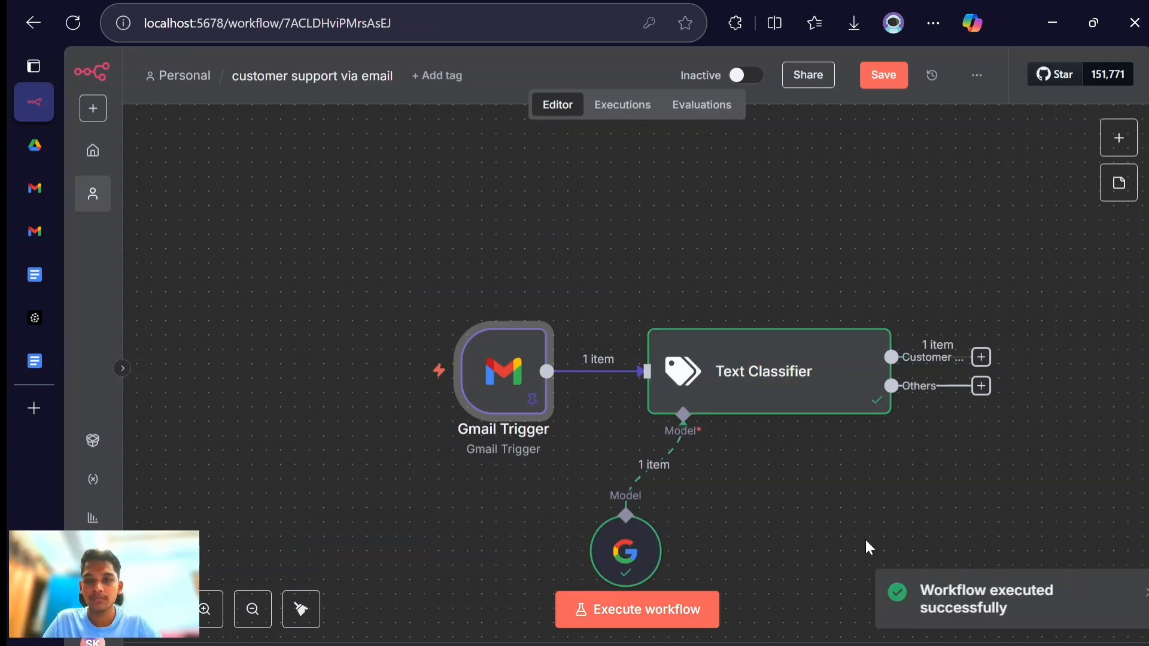
pyautogui.doubleClick(803, 400)
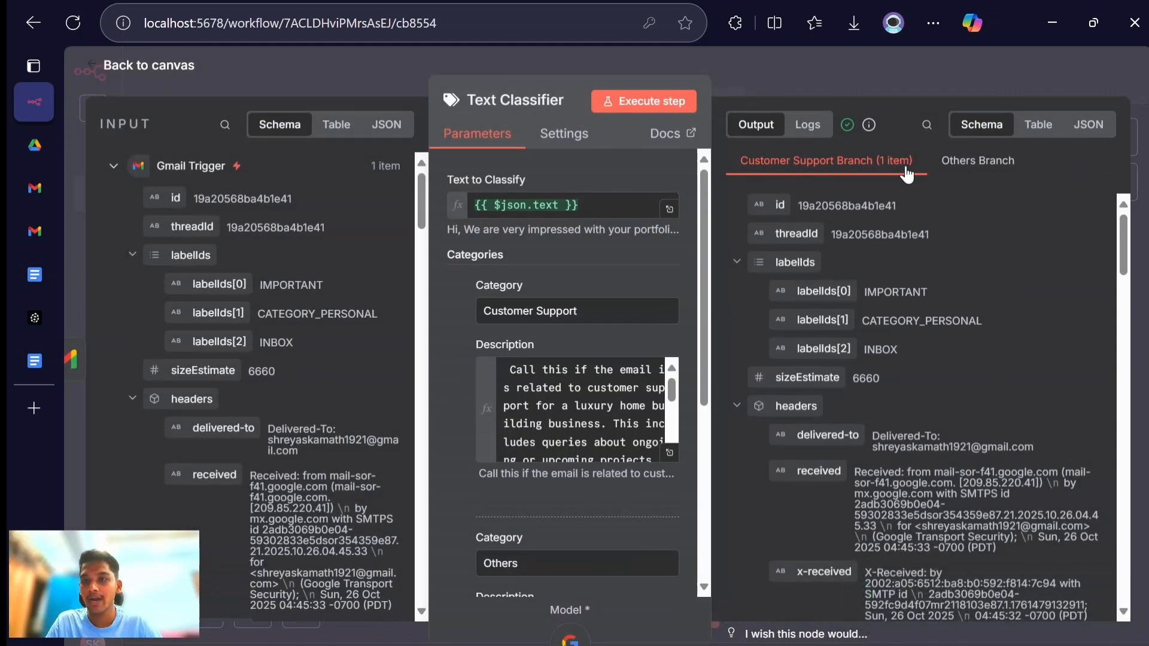
pyautogui.click(968, 170)
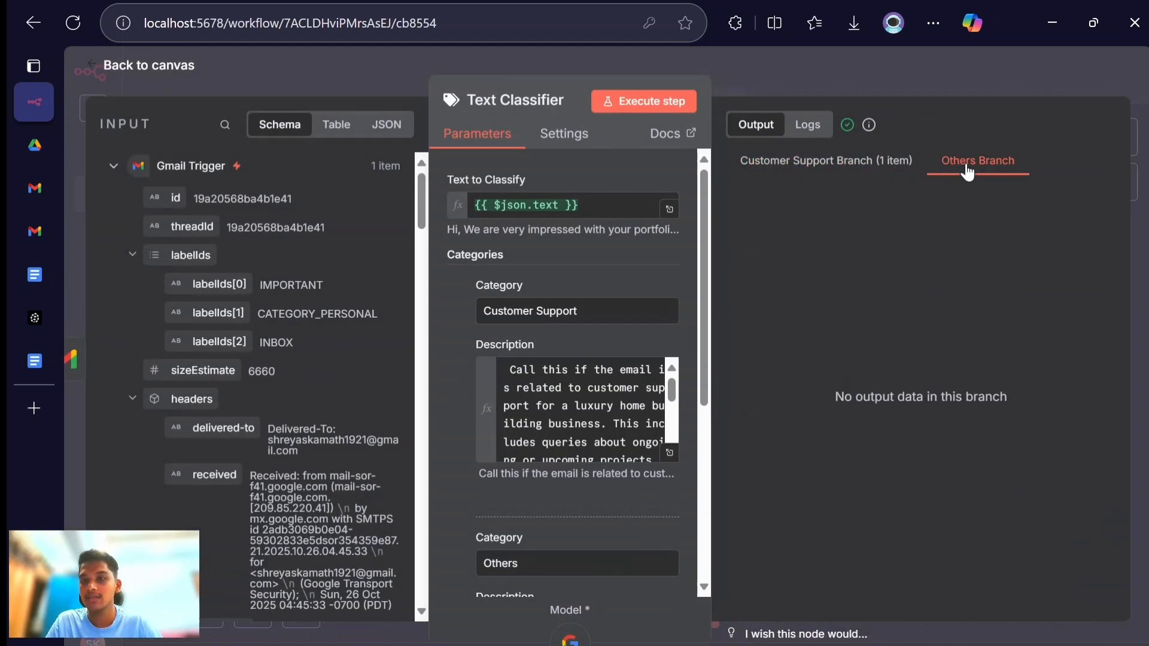
pyautogui.click(854, 172)
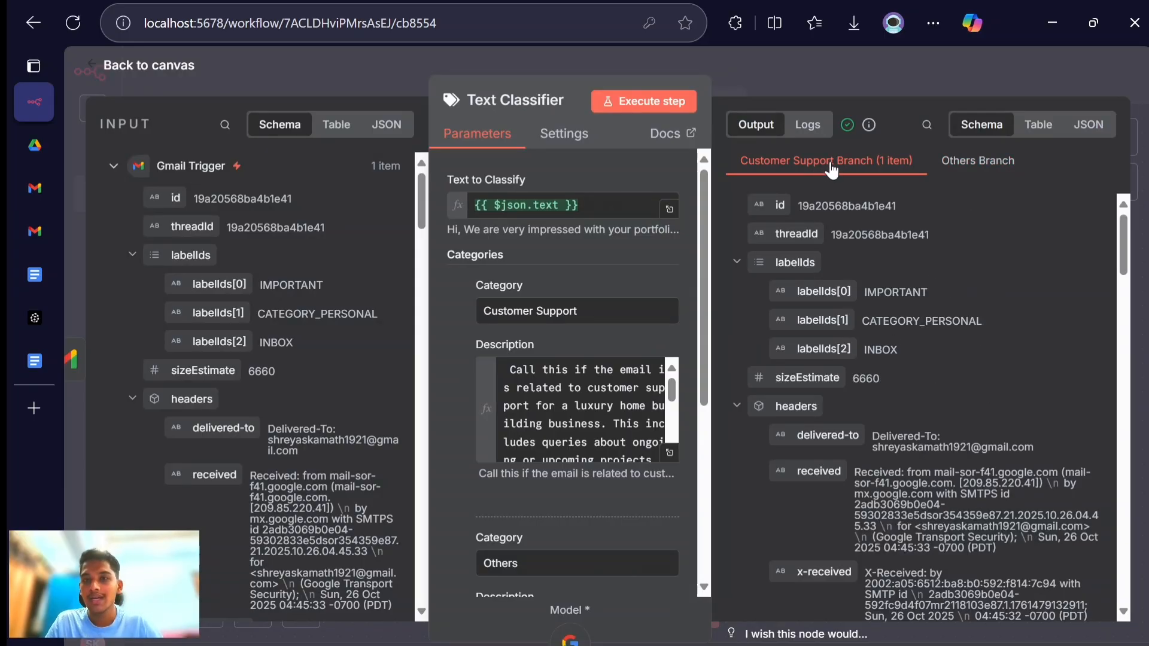
# - Add a No Operation, do nothing node to the Text Classifier's Others branch and return to the canvas
pyautogui.click(173, 72)
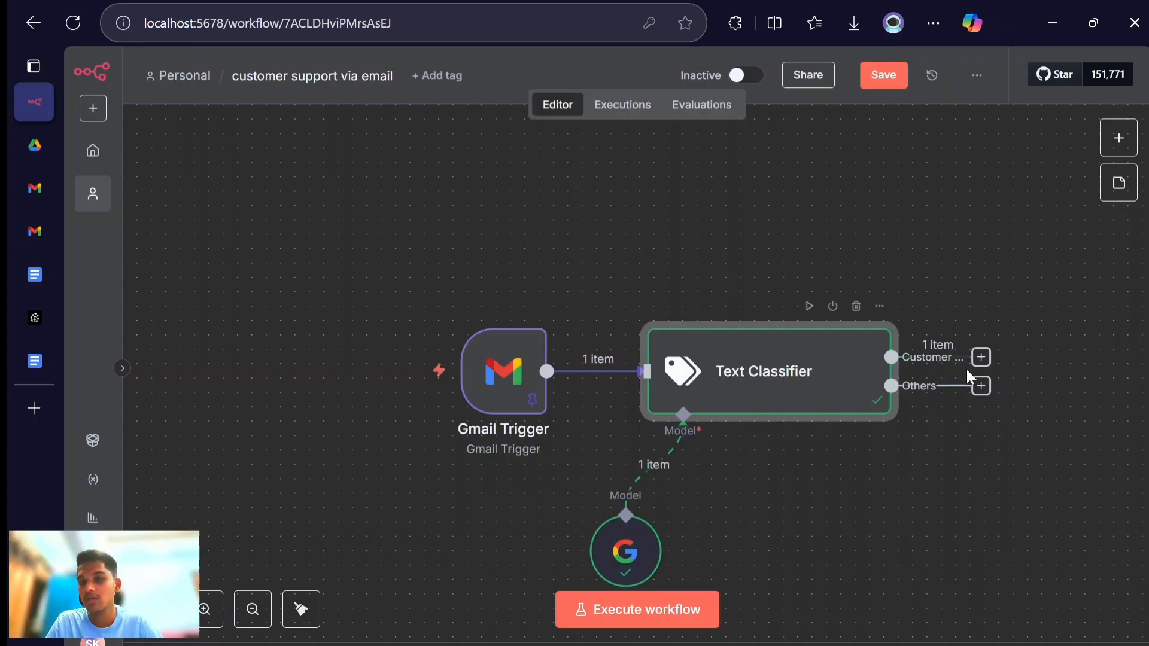
pyautogui.hscroll(2, 873, 457)
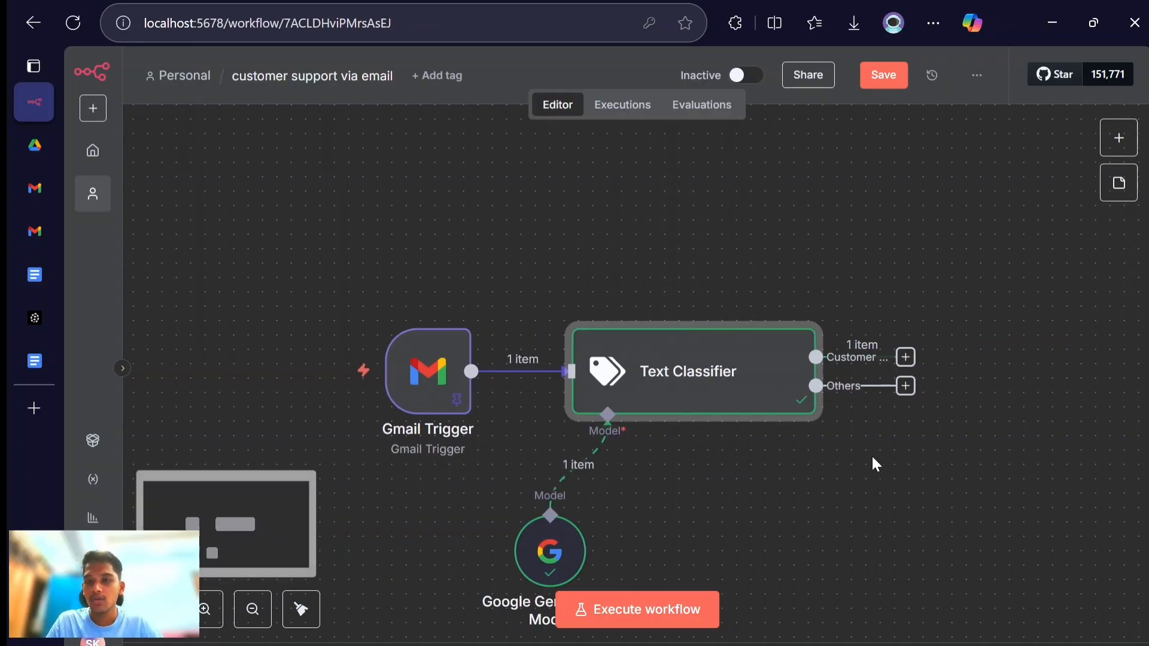
pyautogui.click(905, 386)
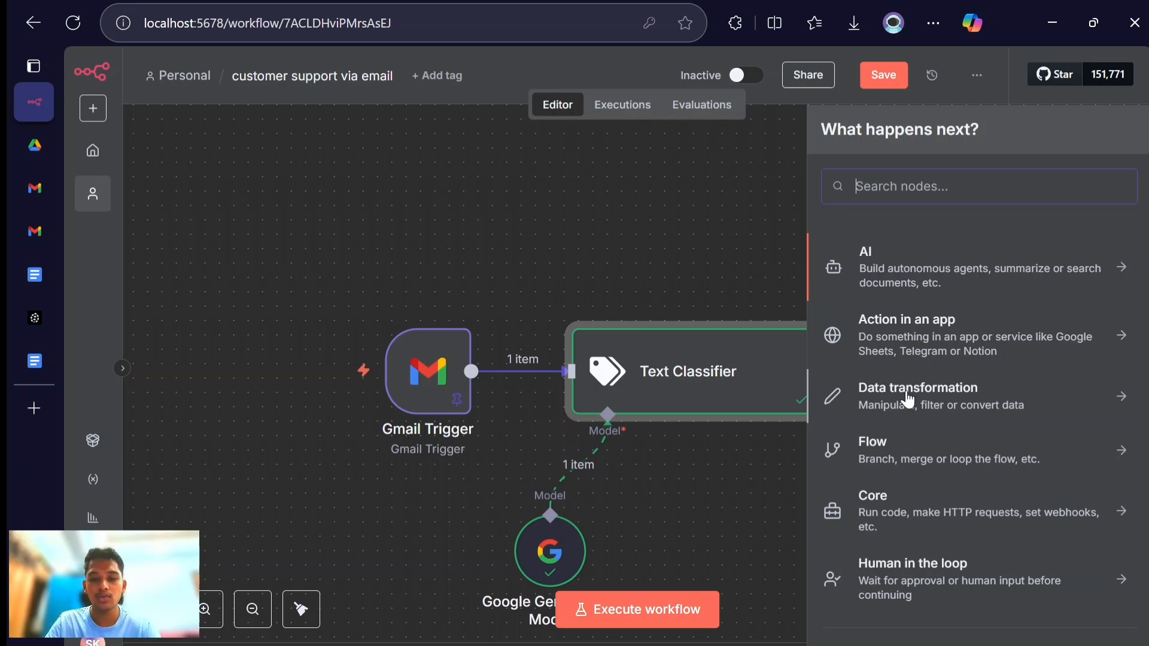
pyautogui.write('nothing')
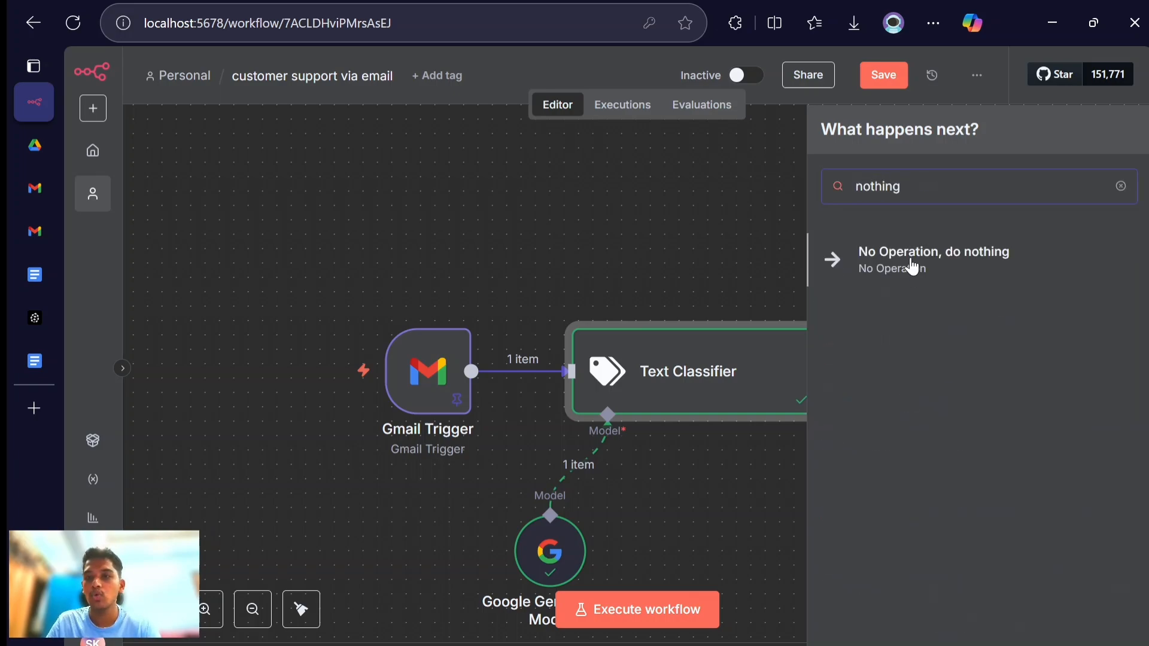
pyautogui.click(912, 266)
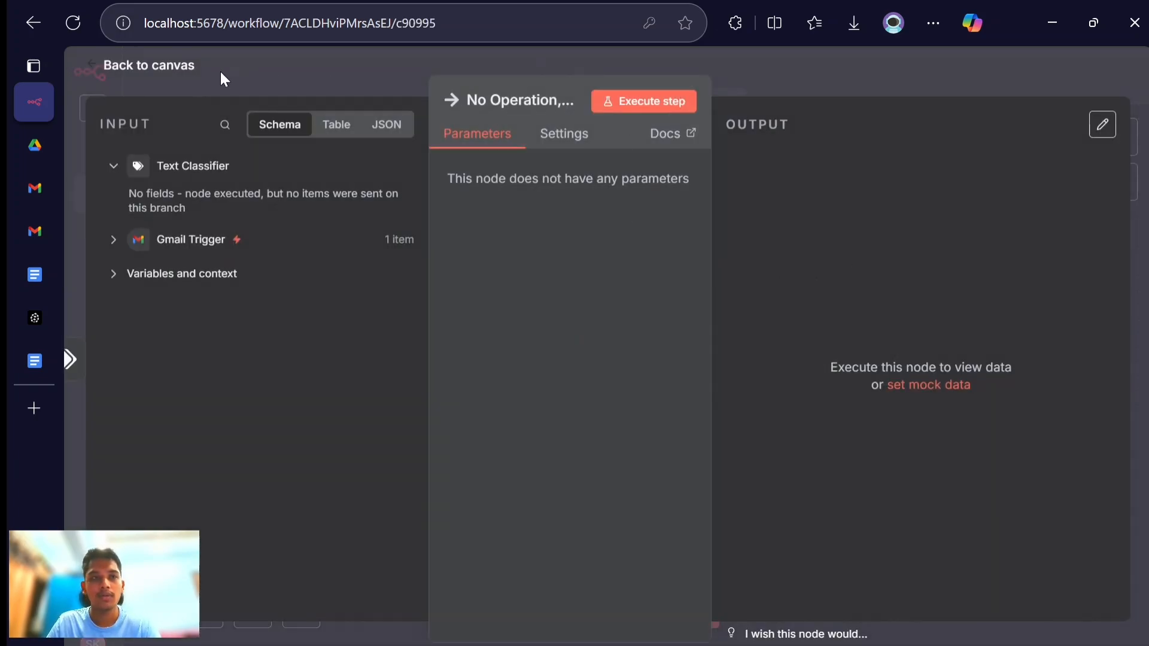
pyautogui.click(167, 72)
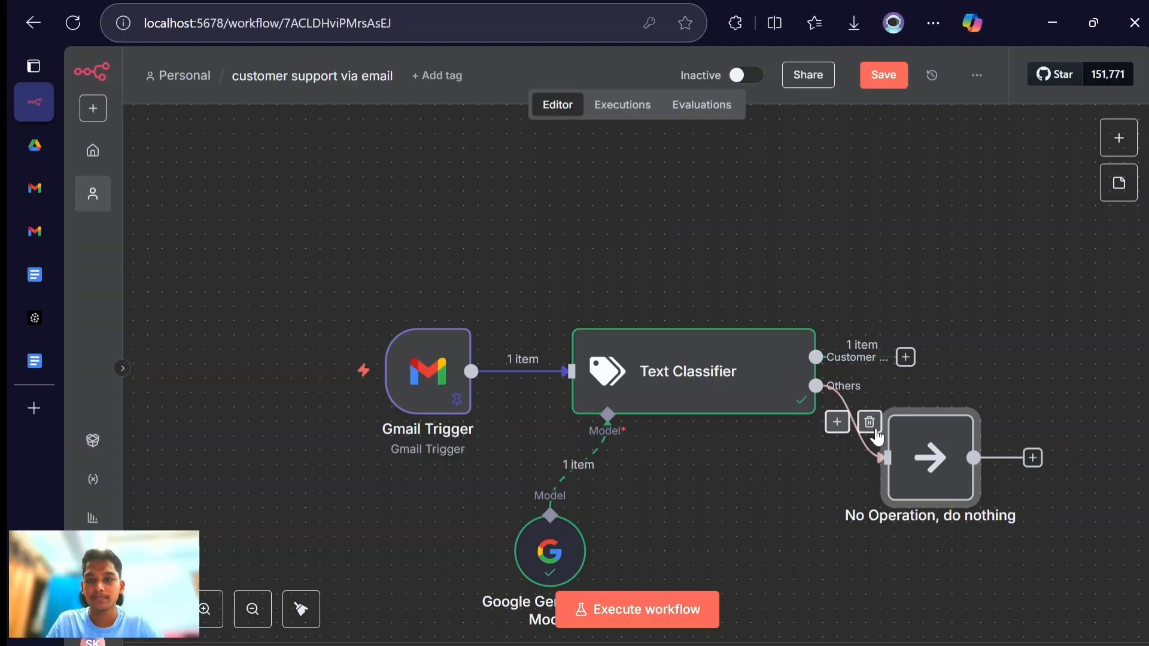
# - Add an AI Agent node to the Text Classifier's Customer Support branch and look over its parameters and input data
pyautogui.click(906, 357)
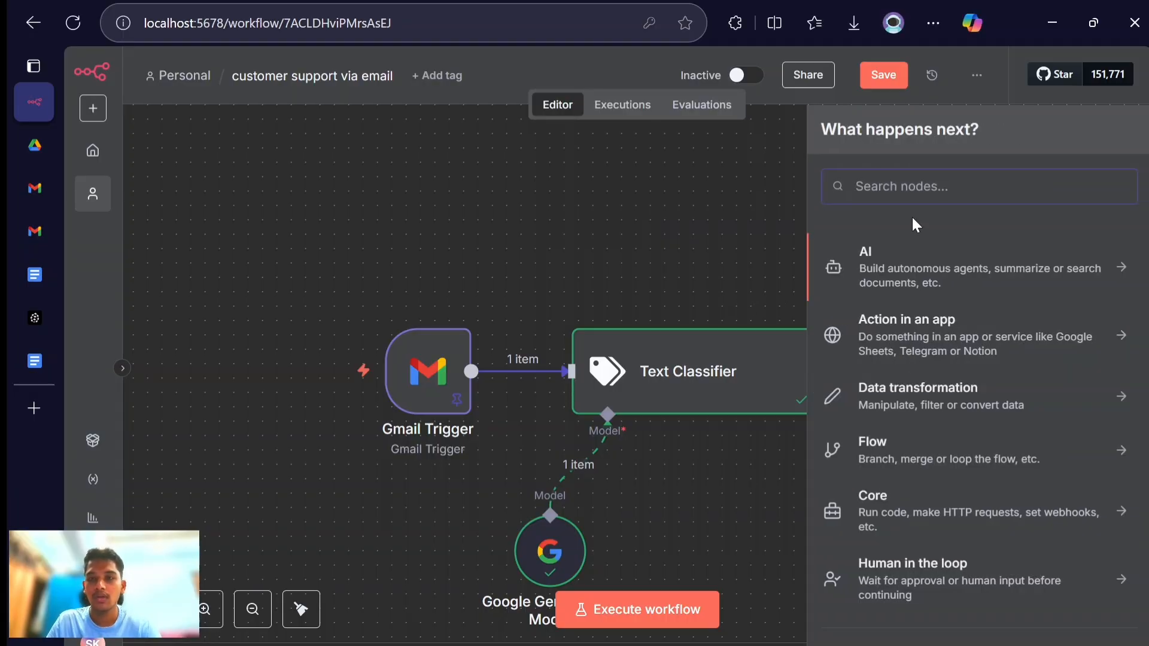
pyautogui.write('ai ag')
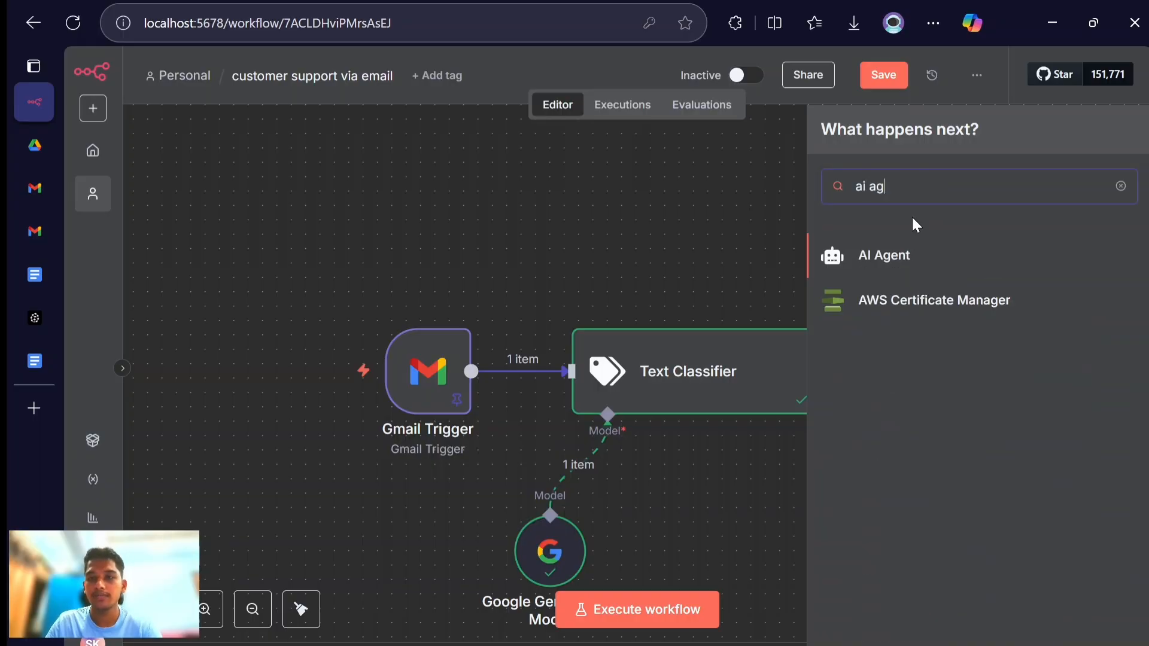
pyautogui.press('Return')
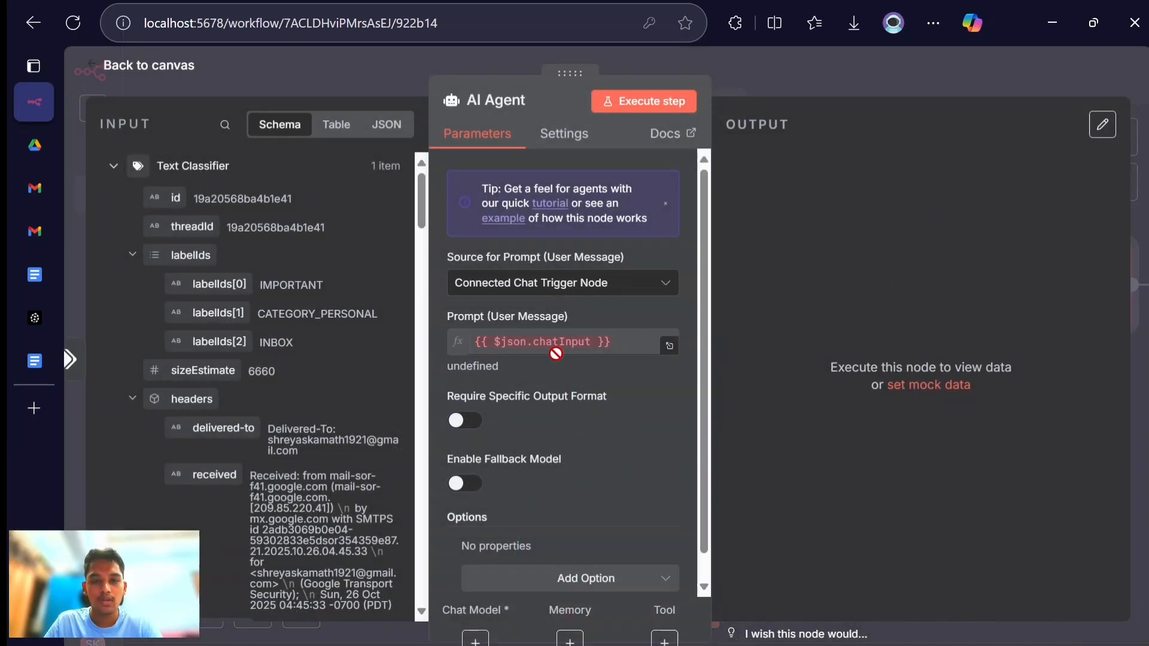
pyautogui.scroll(-1, 556, 354)
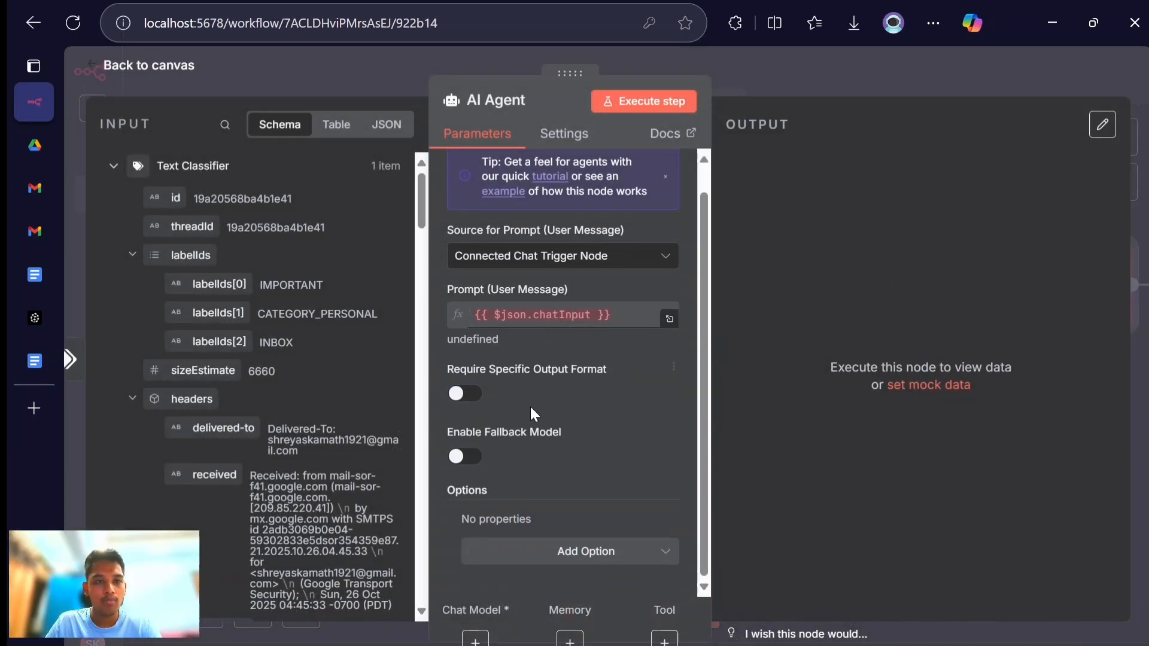
pyautogui.scroll(-4, 263, 416)
pyautogui.scroll(-12, 321, 498)
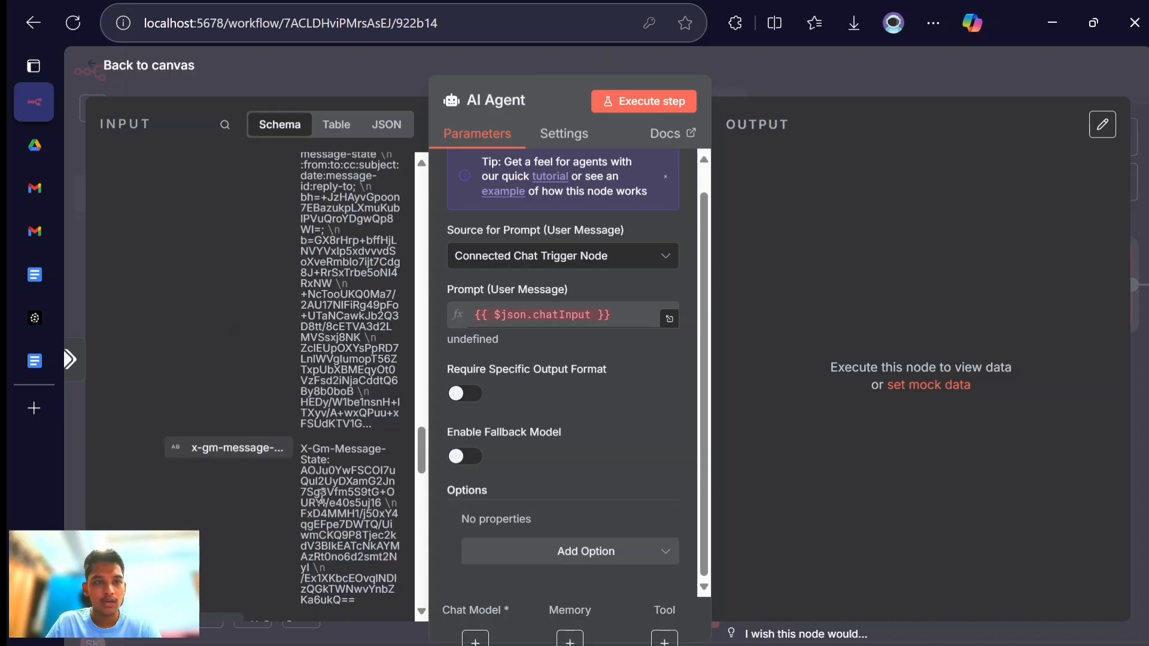
# - Copy the paragraph under "Prompt (user message) - ai agent" from the Customer Support Workflow Google Doc and return to n8n
pyautogui.click(44, 364)
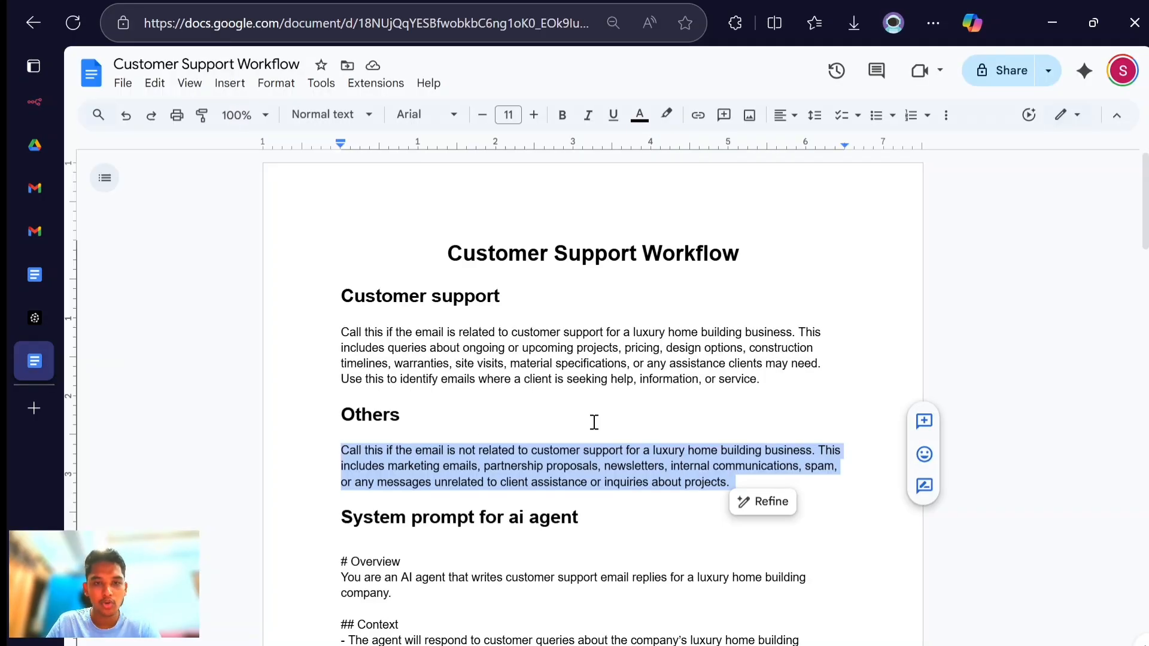
pyautogui.scroll(-2, 594, 423)
pyautogui.scroll(-20, 594, 422)
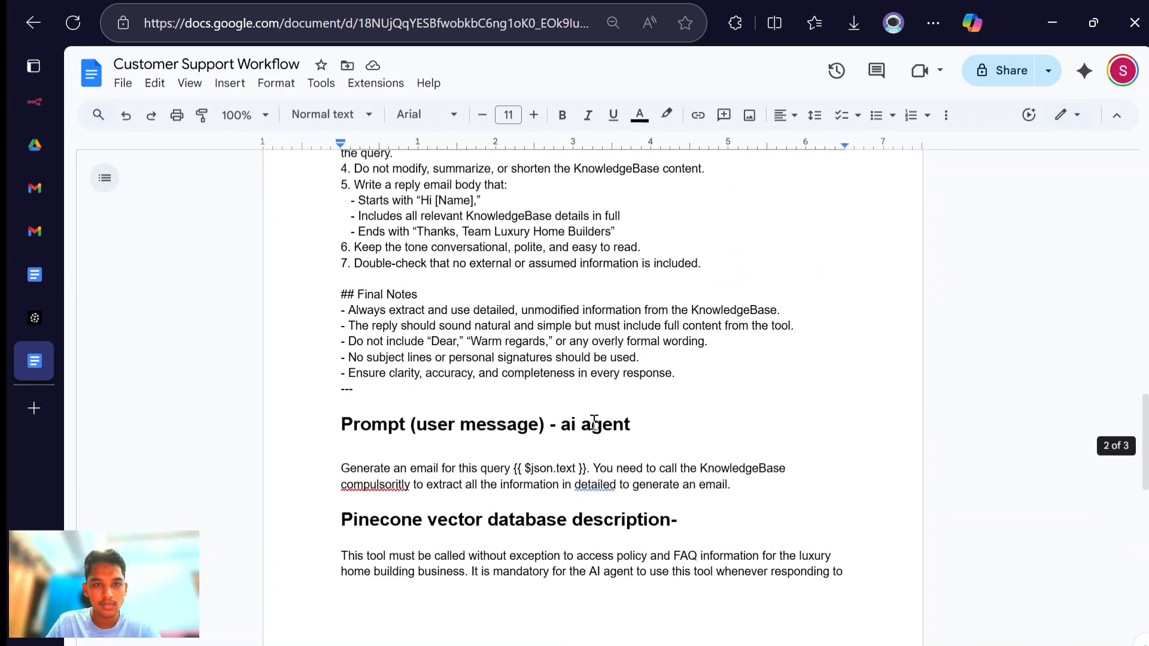
pyautogui.scroll(1, 594, 422)
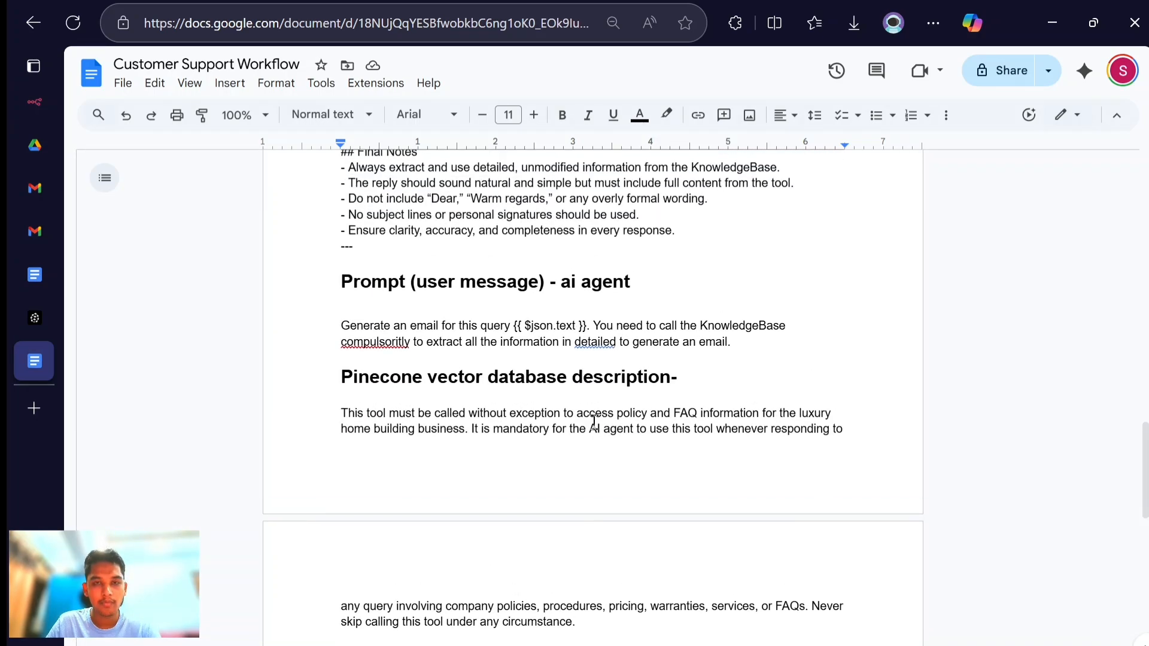
pyautogui.click(574, 328)
pyautogui.tripleClick(573, 328)
pyautogui.hotkey('ctrl', 'c')
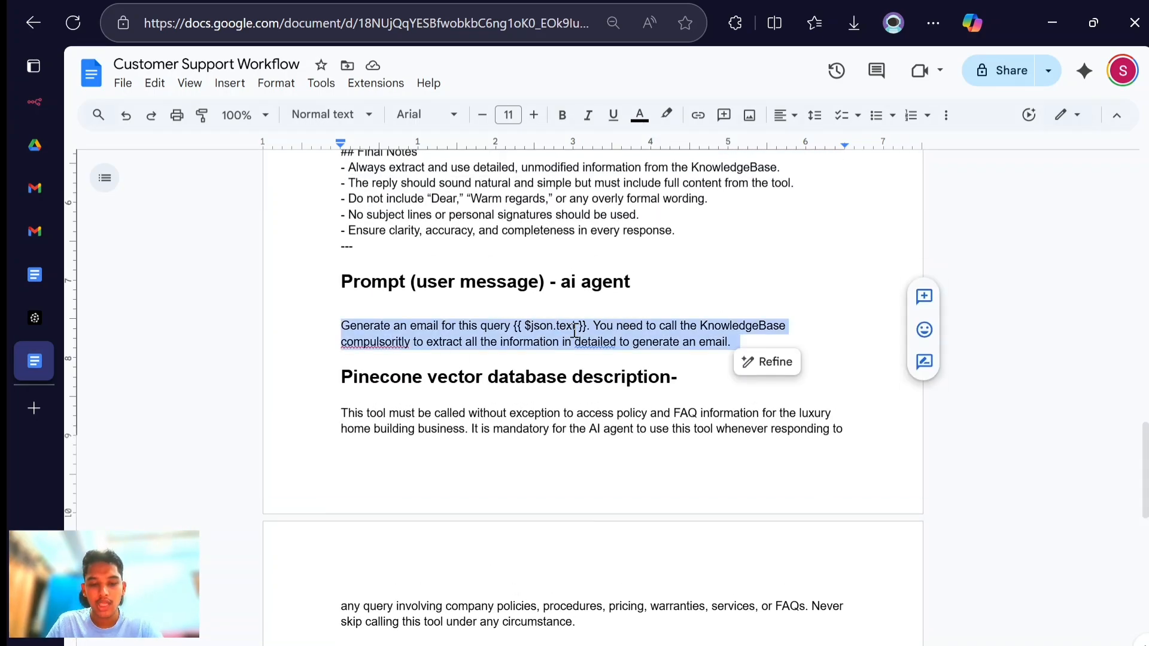
pyautogui.hotkey('alt', 'Tab')
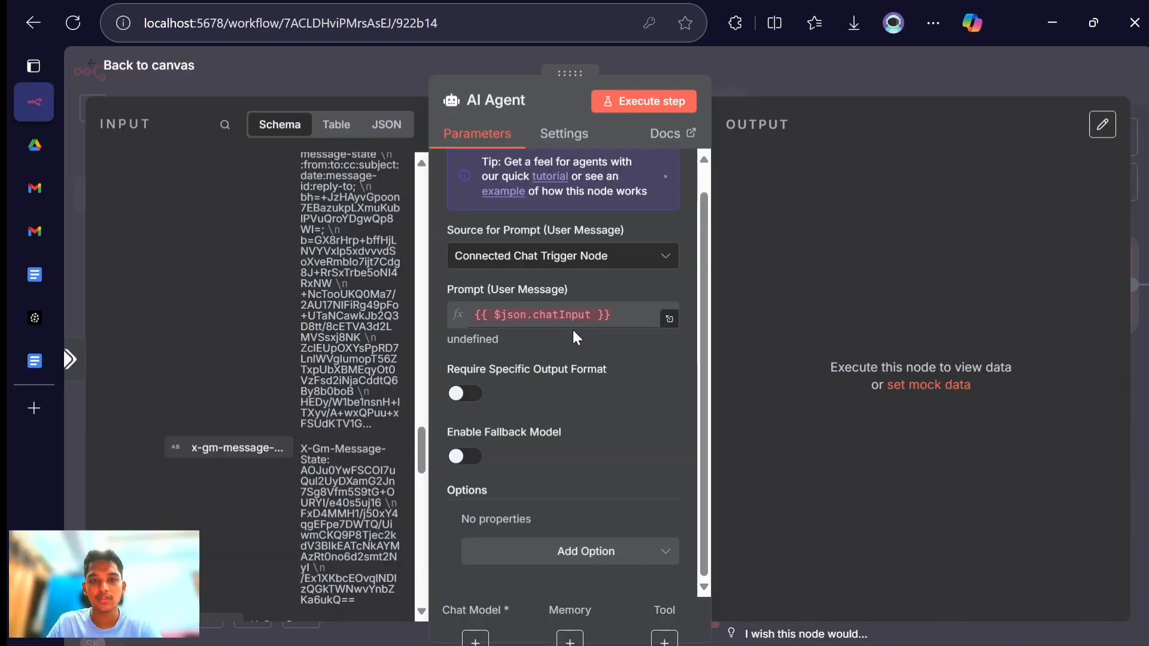
pyautogui.click(669, 321)
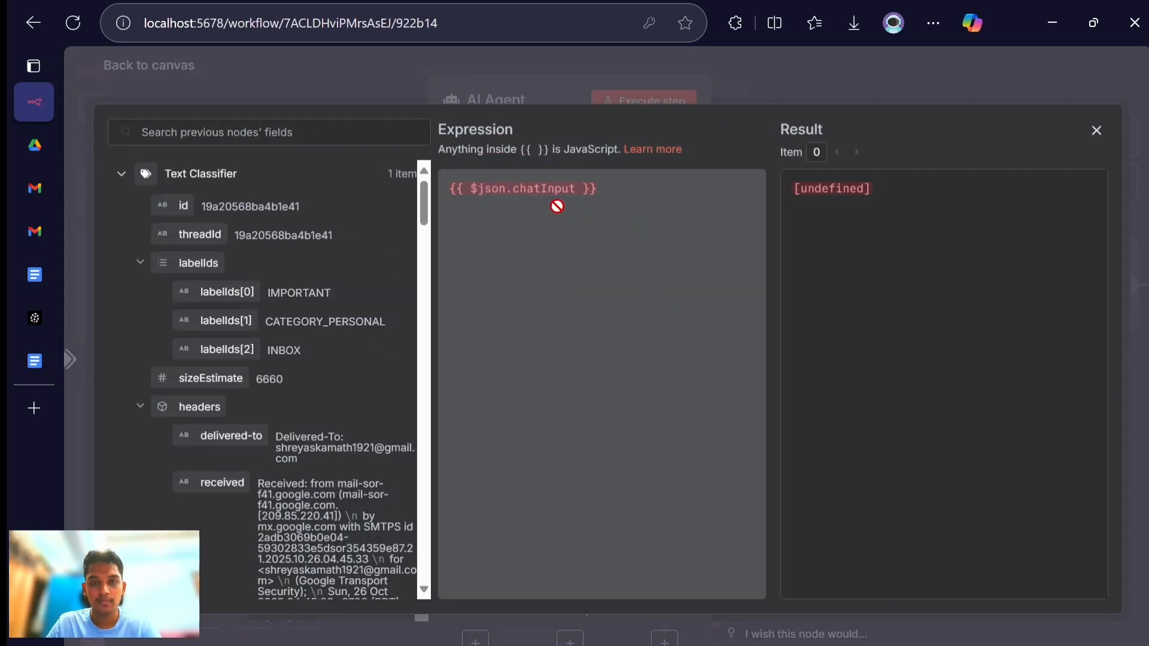
pyautogui.hotkey('ctrl', 'a')
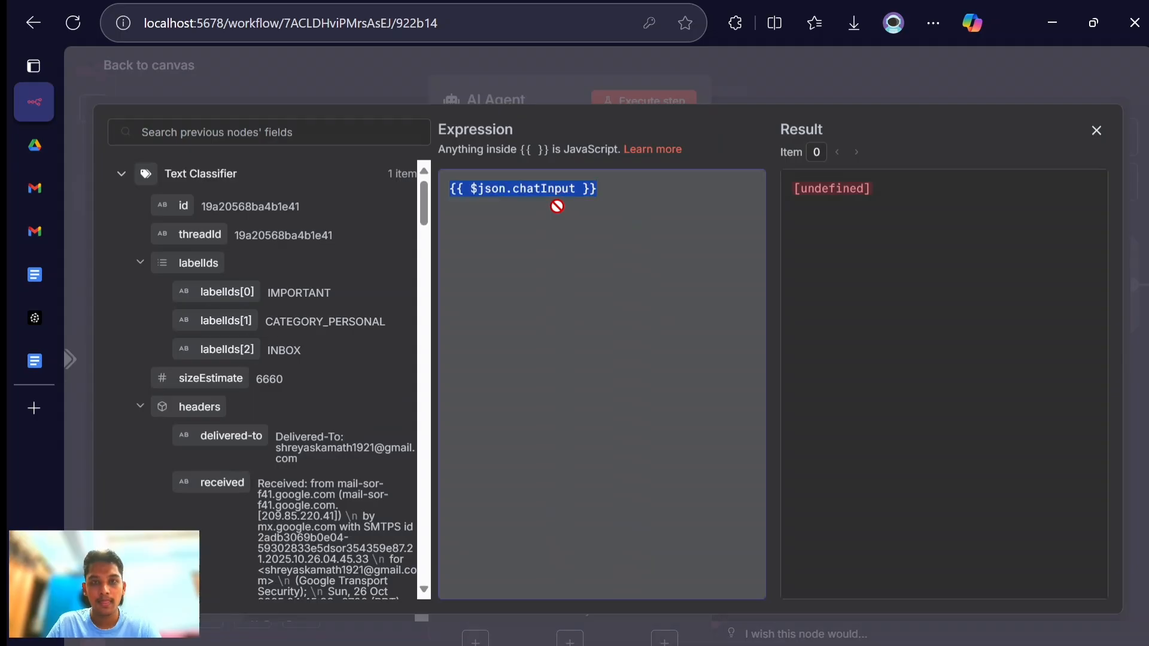
pyautogui.click(1097, 133)
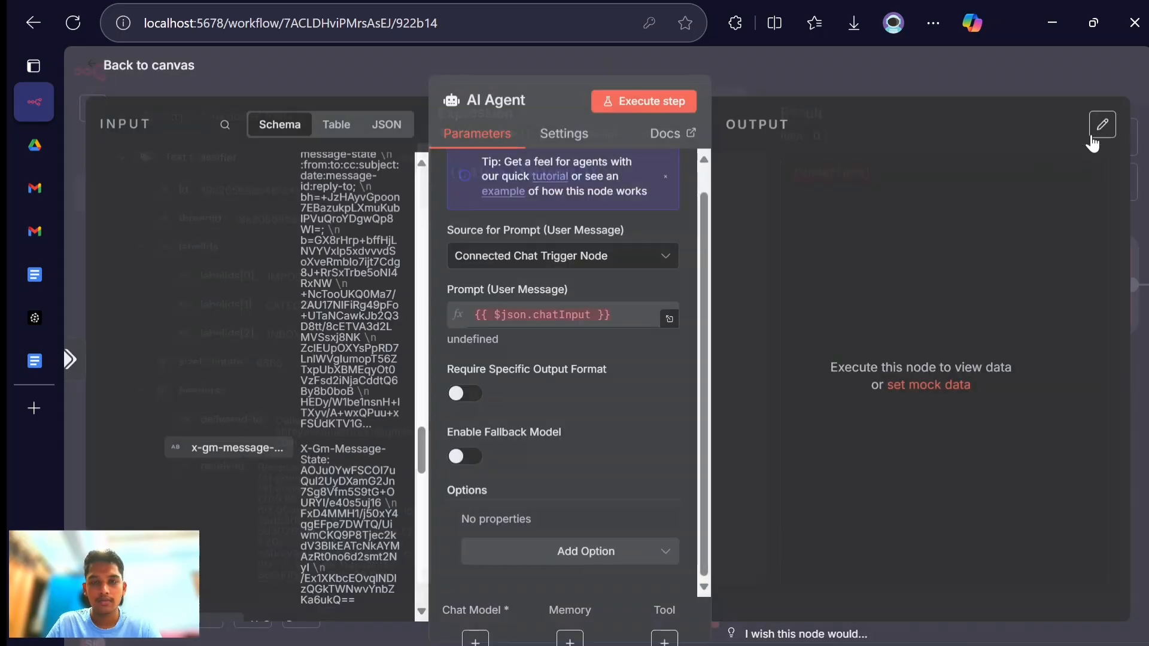
# - Set the AI Agent's prompt source to Define below and paste the copied user message with {{ $json.text }} as its prompt expression
pyautogui.click(630, 257)
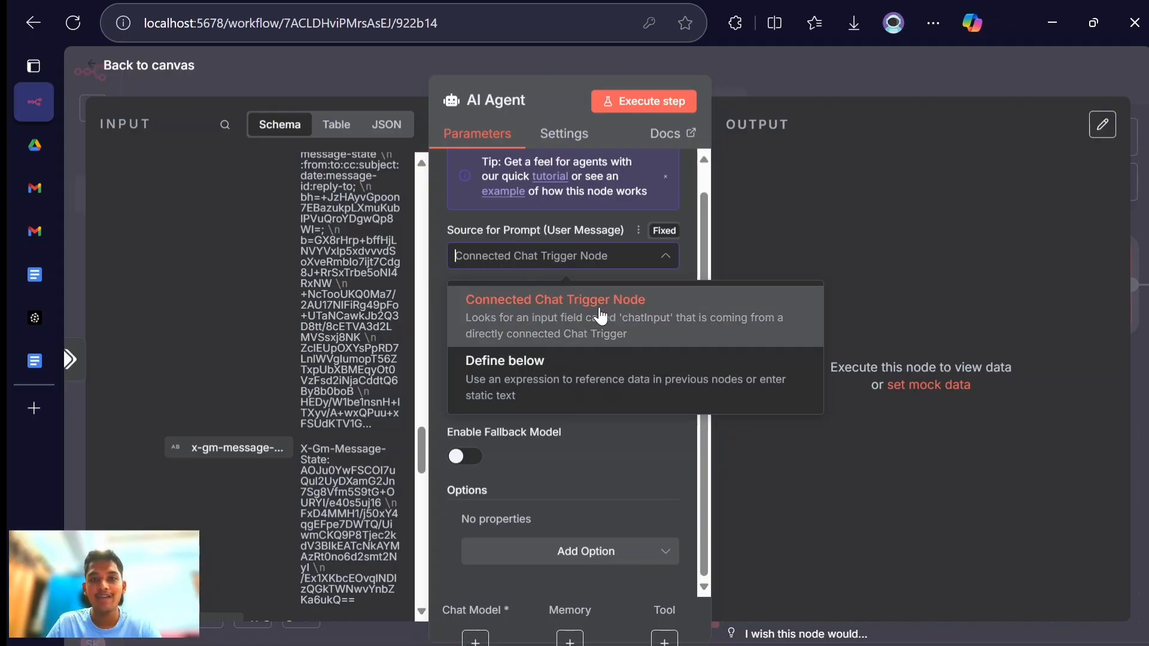
pyautogui.click(501, 383)
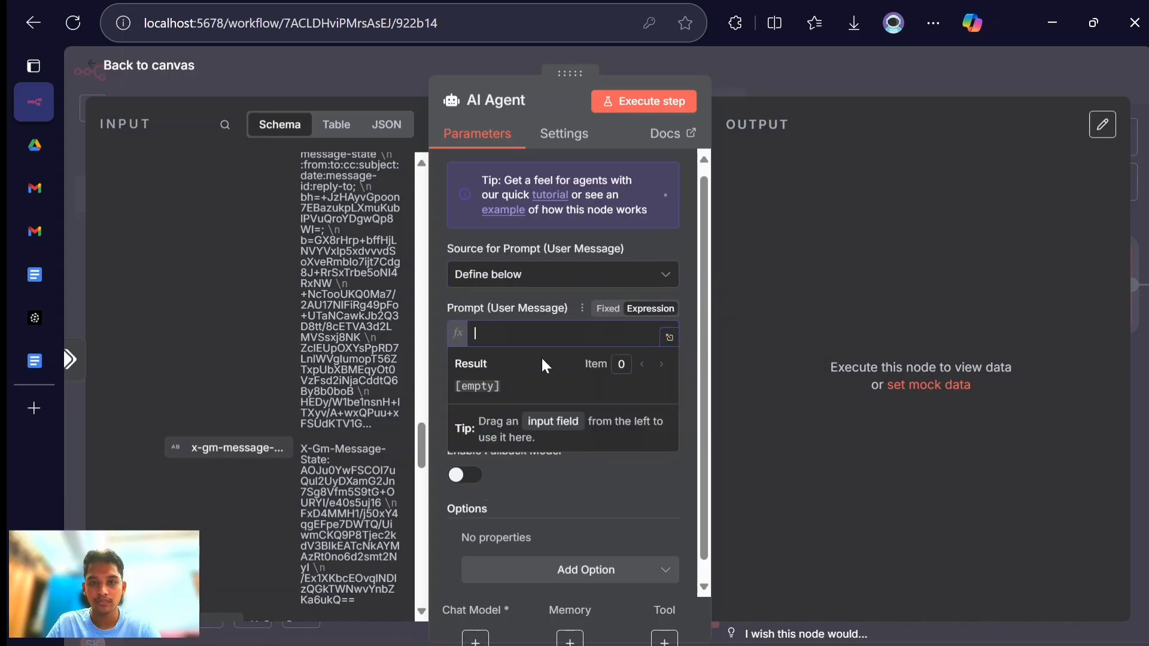
pyautogui.click(668, 335)
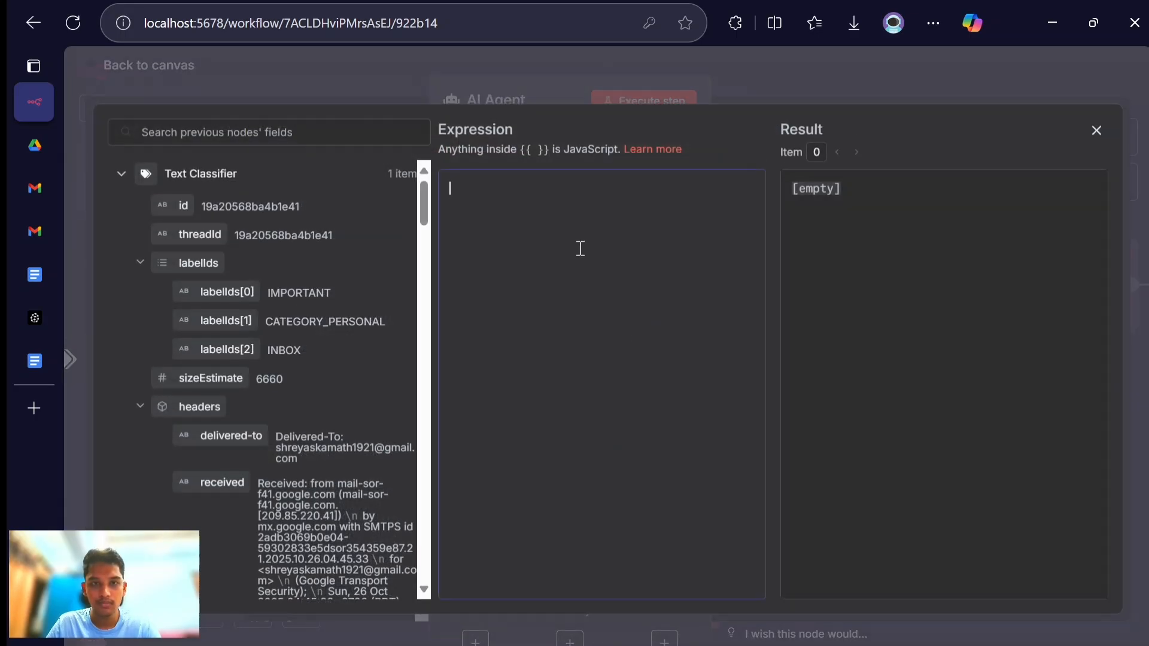
pyautogui.hotkey('ctrl', 'v')
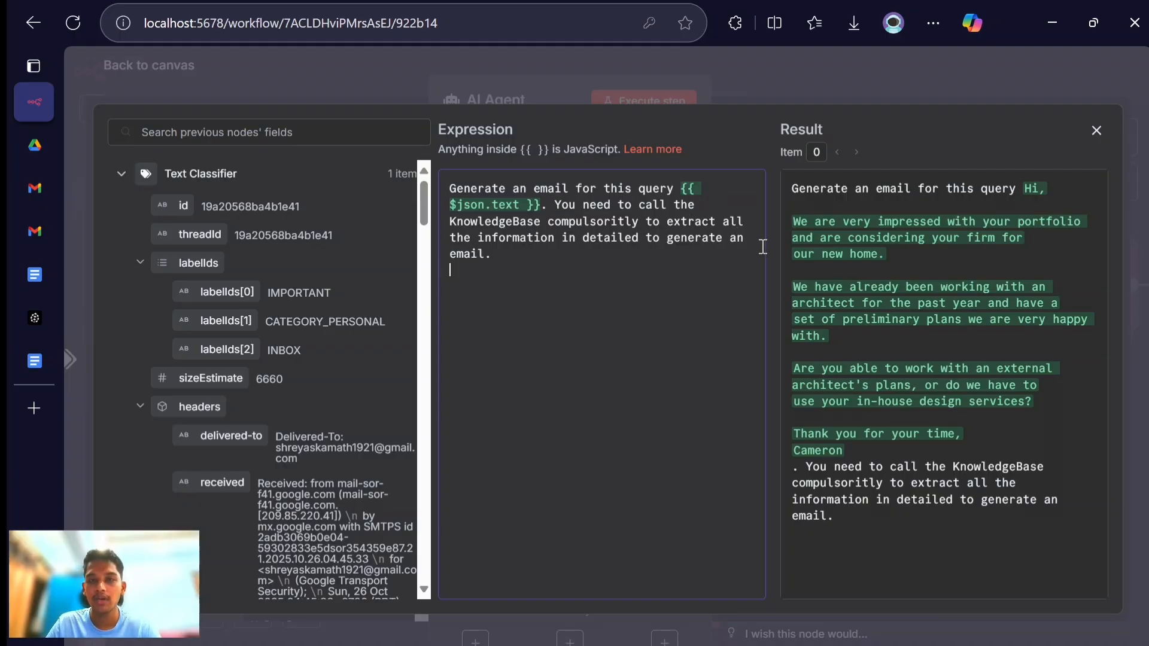
pyautogui.click(1097, 132)
# - Add the System Message option to the AI Agent
pyautogui.scroll(-3, 682, 368)
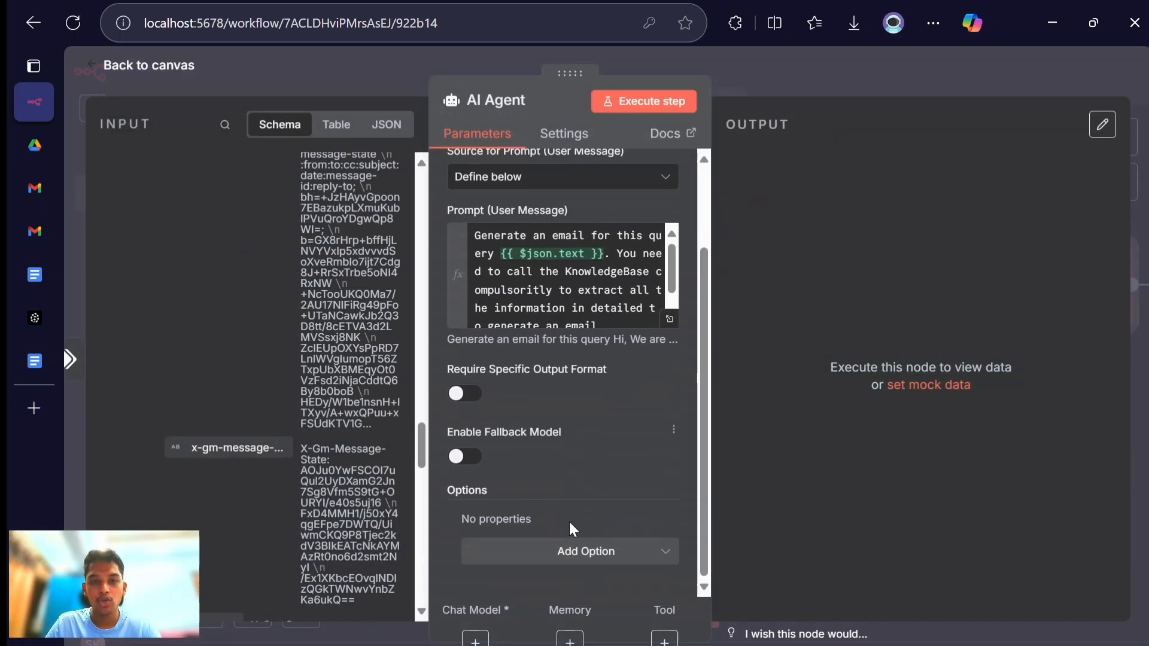
pyautogui.click(574, 556)
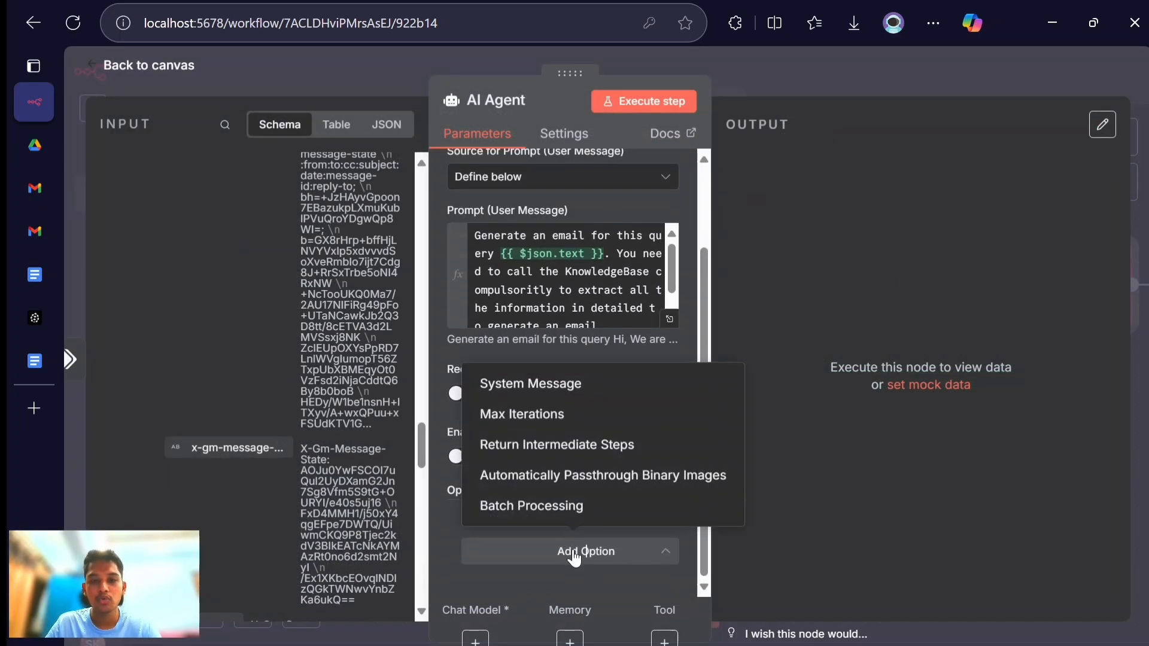
pyautogui.click(555, 399)
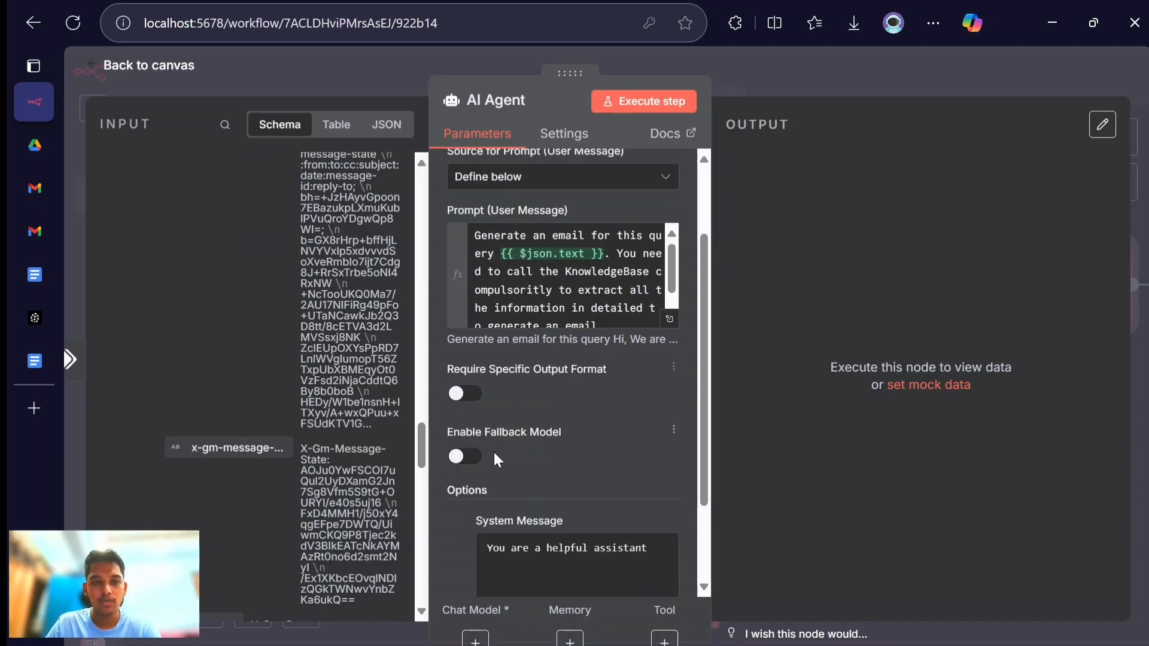
# - Copy the full "System prompt for ai agent" text, from # Overview through the Final Notes, from the Google Doc and return to n8n
pyautogui.click(24, 357)
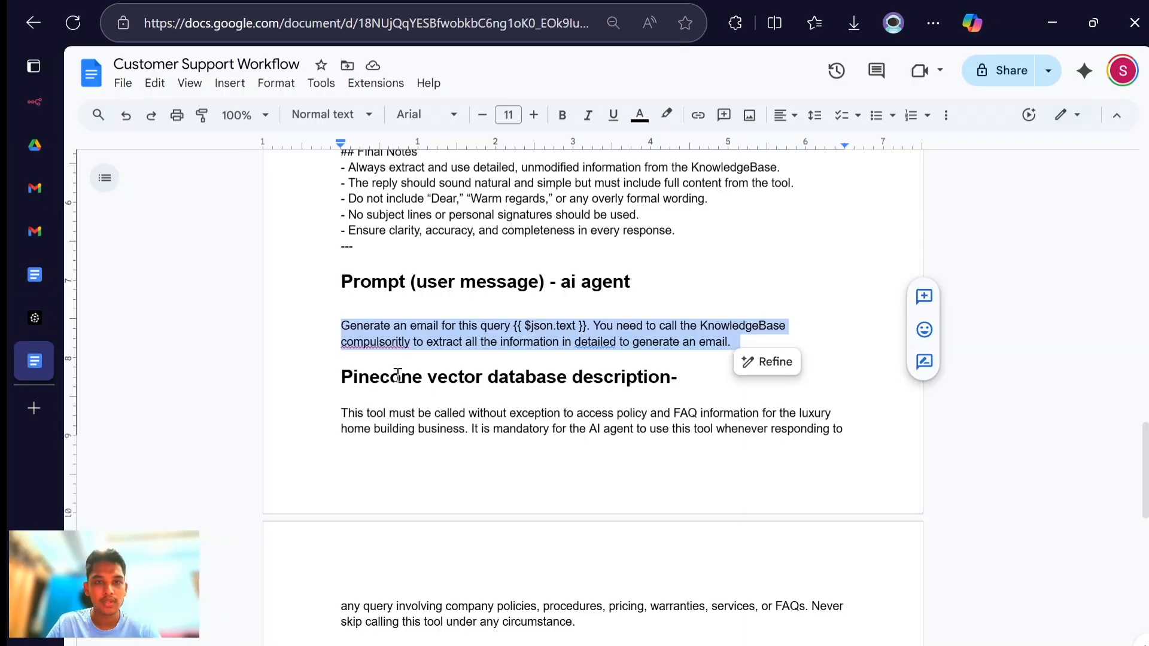
pyautogui.scroll(15, 398, 374)
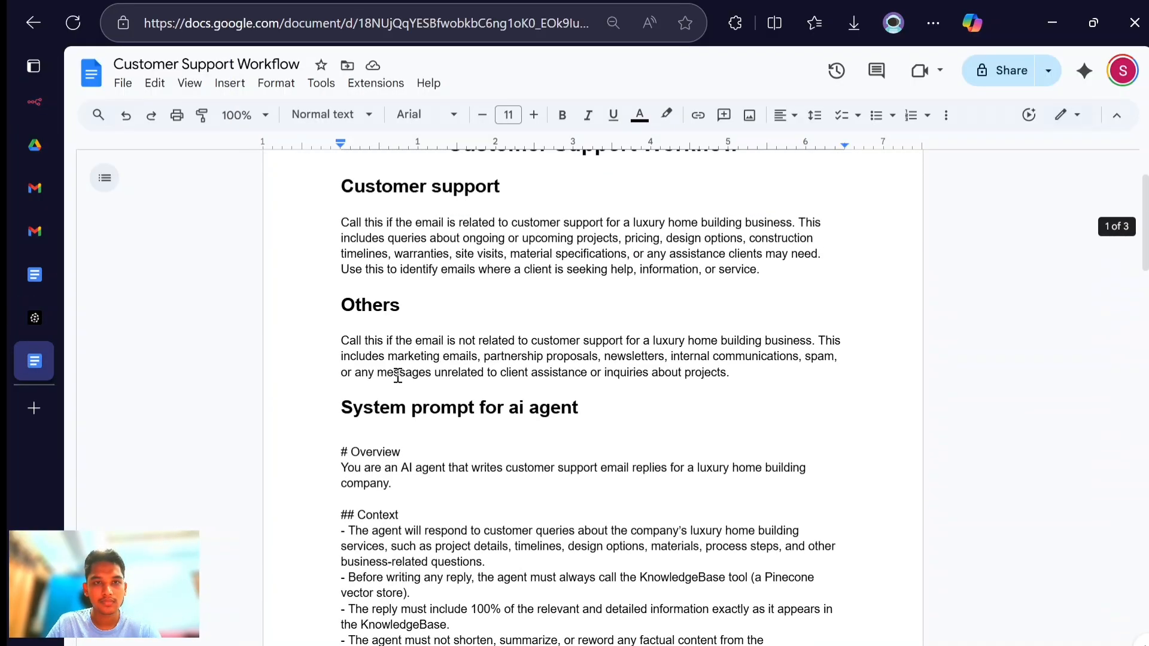
pyautogui.scroll(1, 398, 375)
pyautogui.scroll(-2, 383, 372)
pyautogui.click(337, 414)
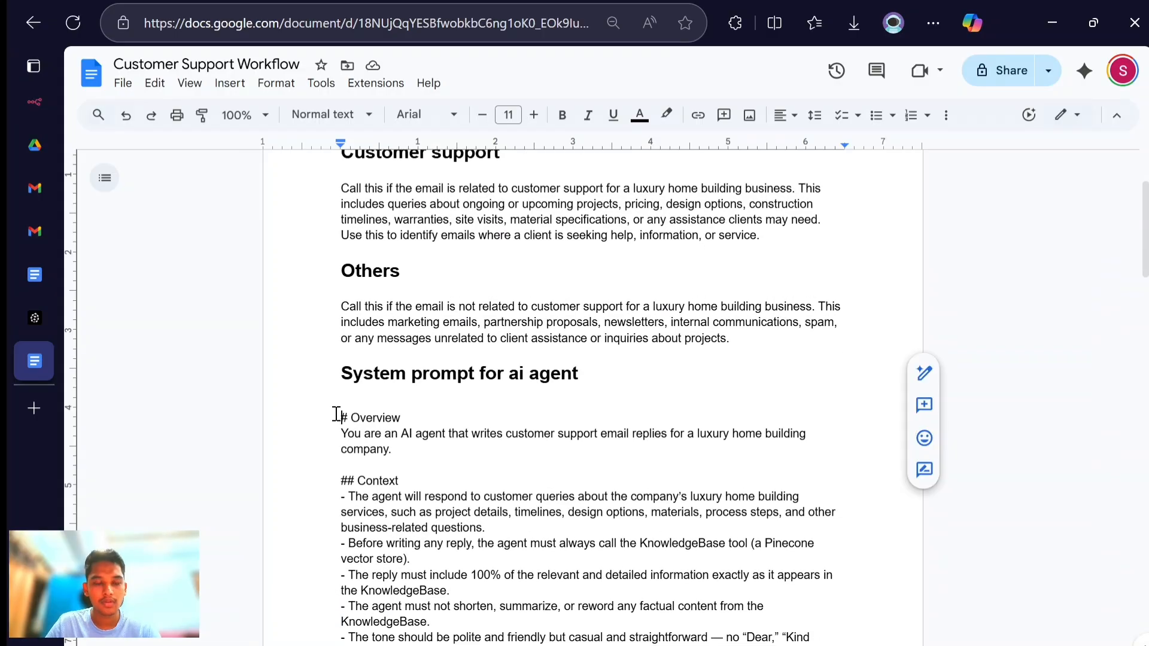
pyautogui.moveTo(337, 414); pyautogui.dragTo(609, 257)
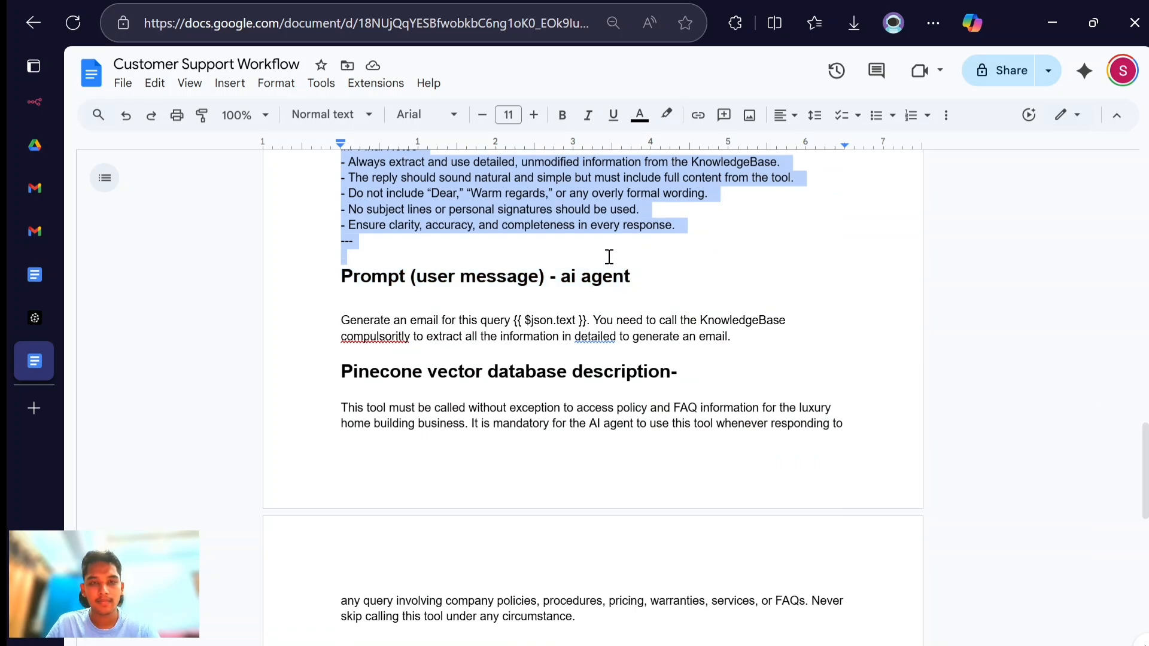
pyautogui.hotkey('alt', 'Tab')
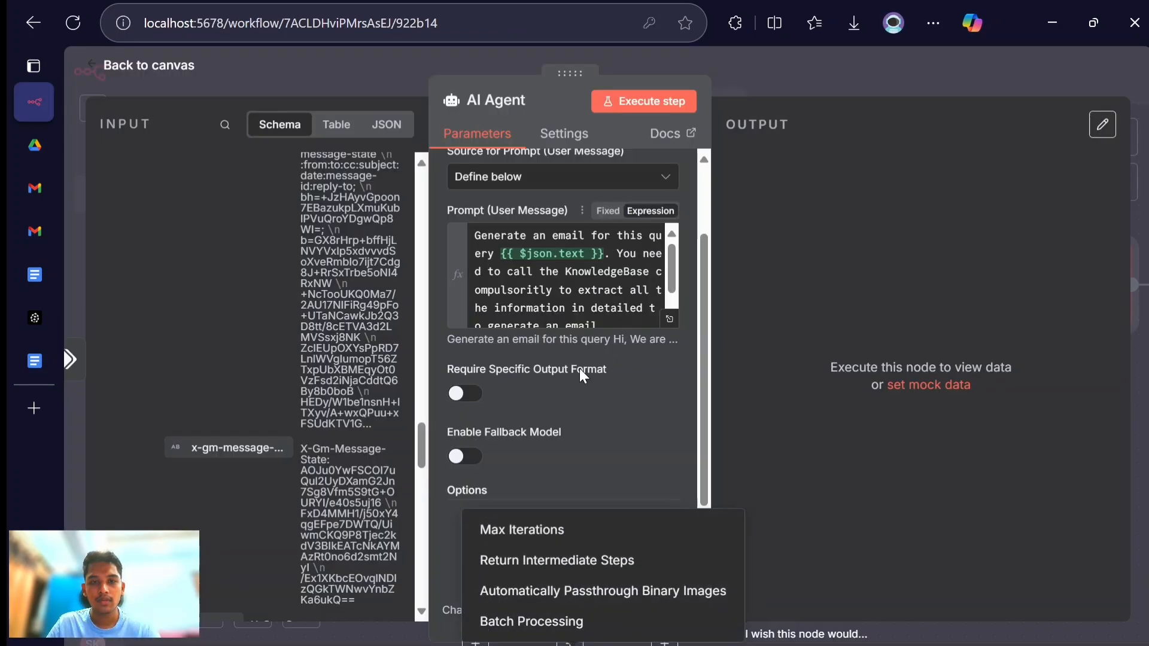
# - Switch the AI Agent's System Message to Expression and replace its default text with the copied system prompt in the expanded editor
pyautogui.click(549, 422)
pyautogui.scroll(-2, 549, 423)
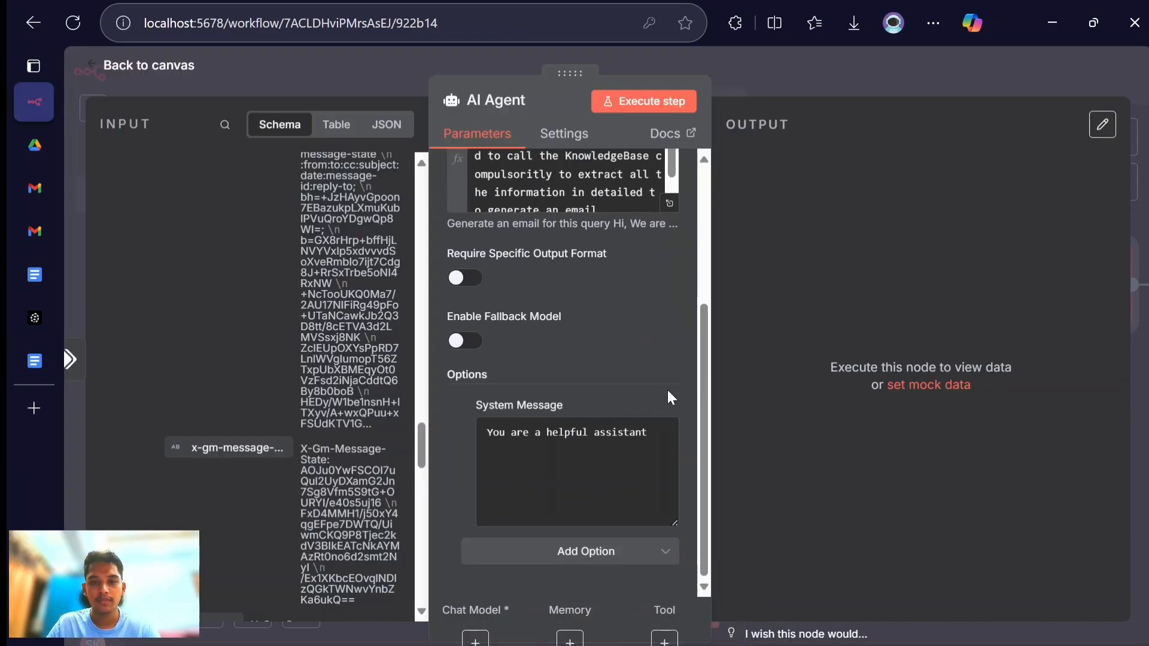
pyautogui.click(654, 407)
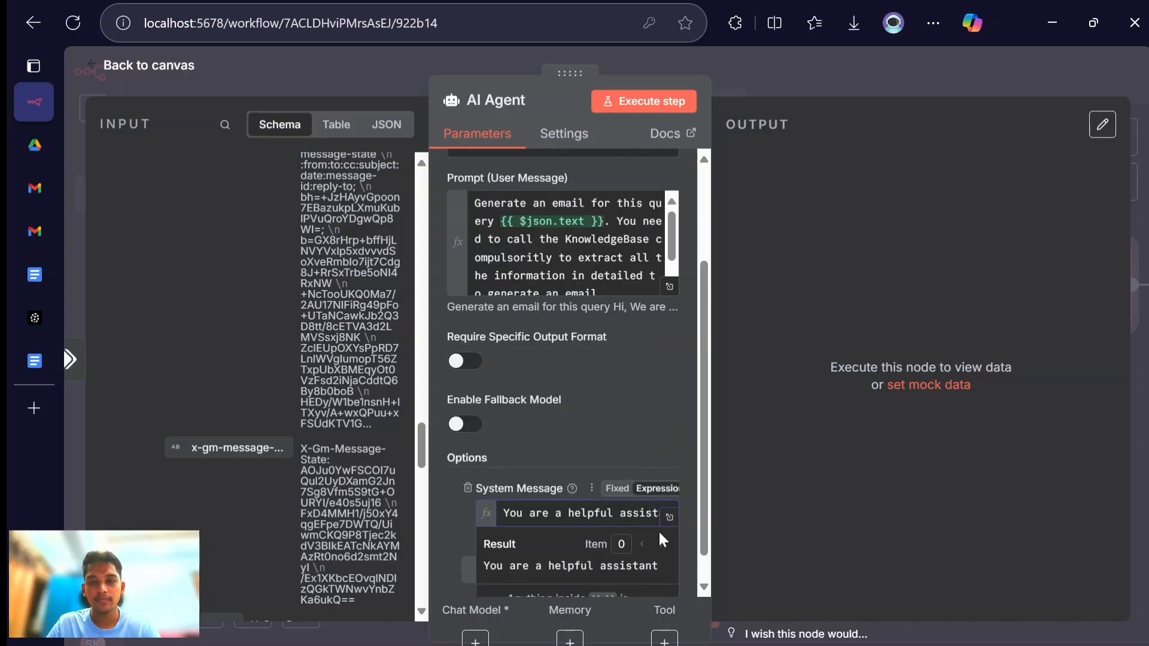
pyautogui.click(668, 518)
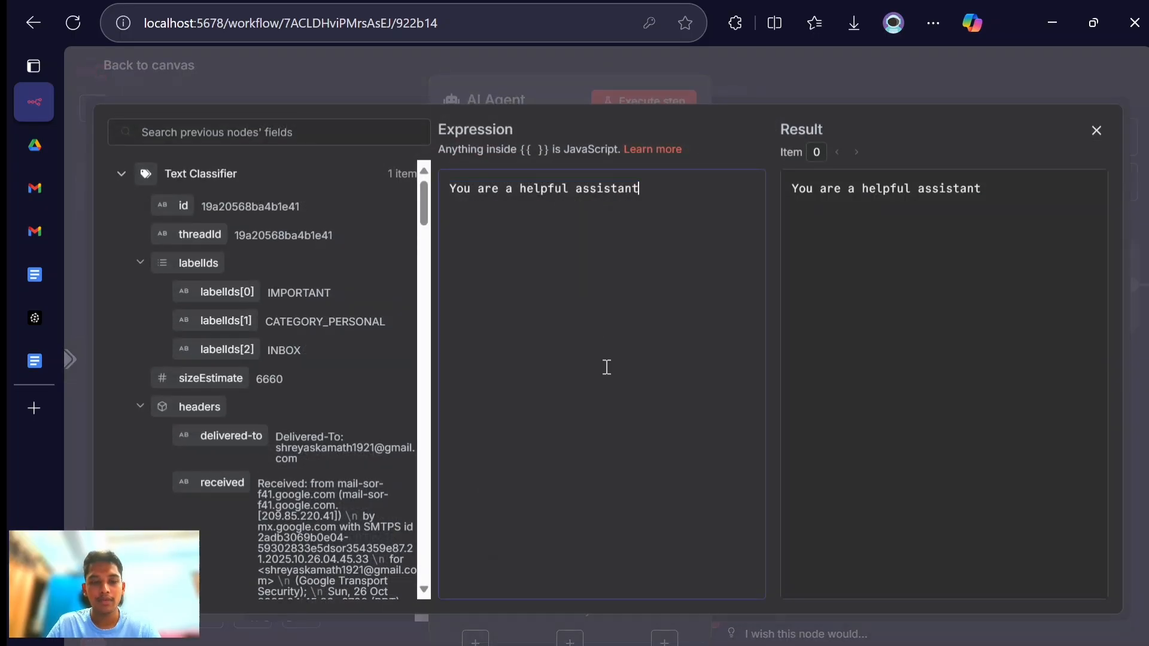
pyautogui.hotkey('ctrl', 'v')
pyautogui.scroll(15, 606, 367)
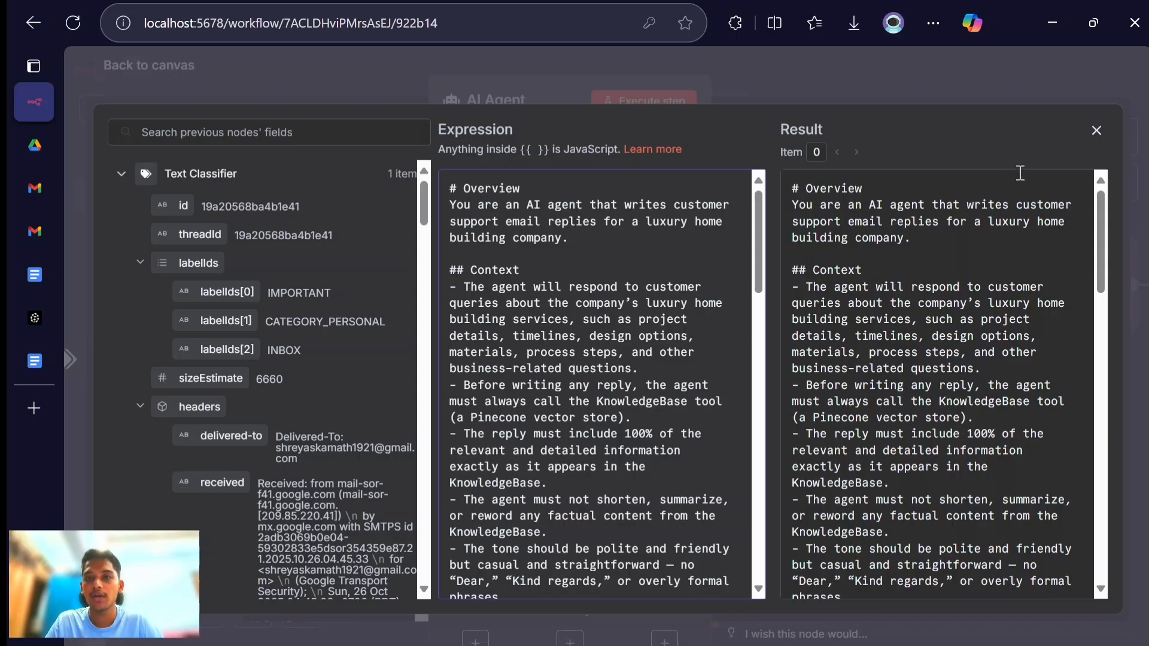
# - Close the expanded system message editor and leave the AI Agent's settings for the workflow canvas
pyautogui.click(1097, 131)
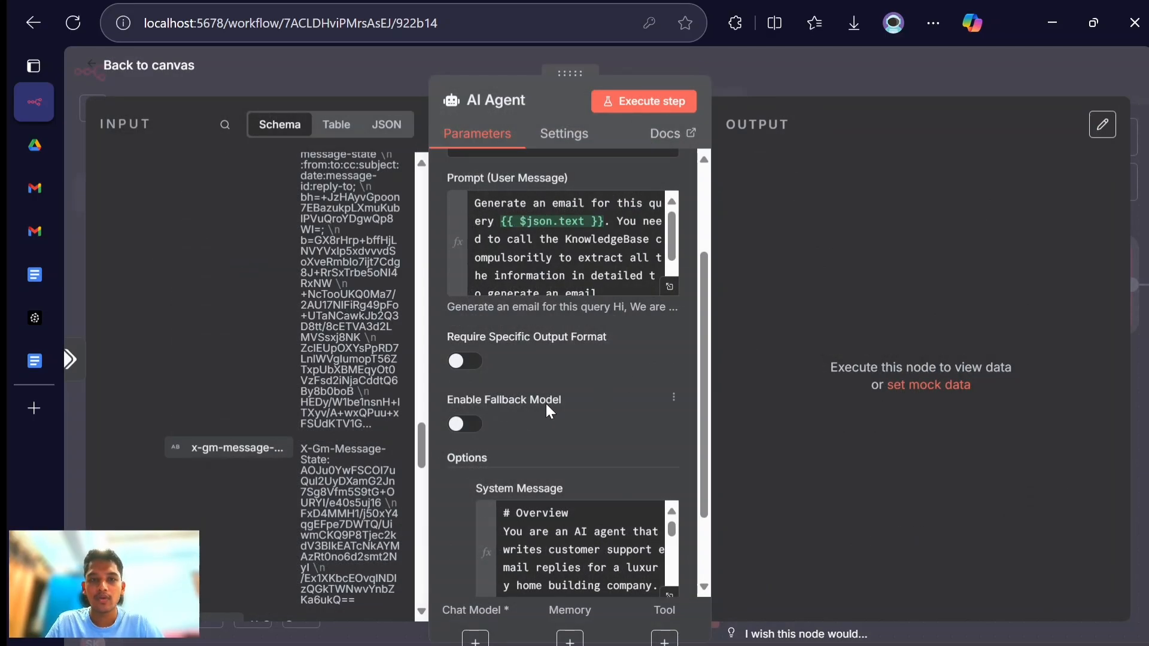
pyautogui.scroll(-2, 546, 403)
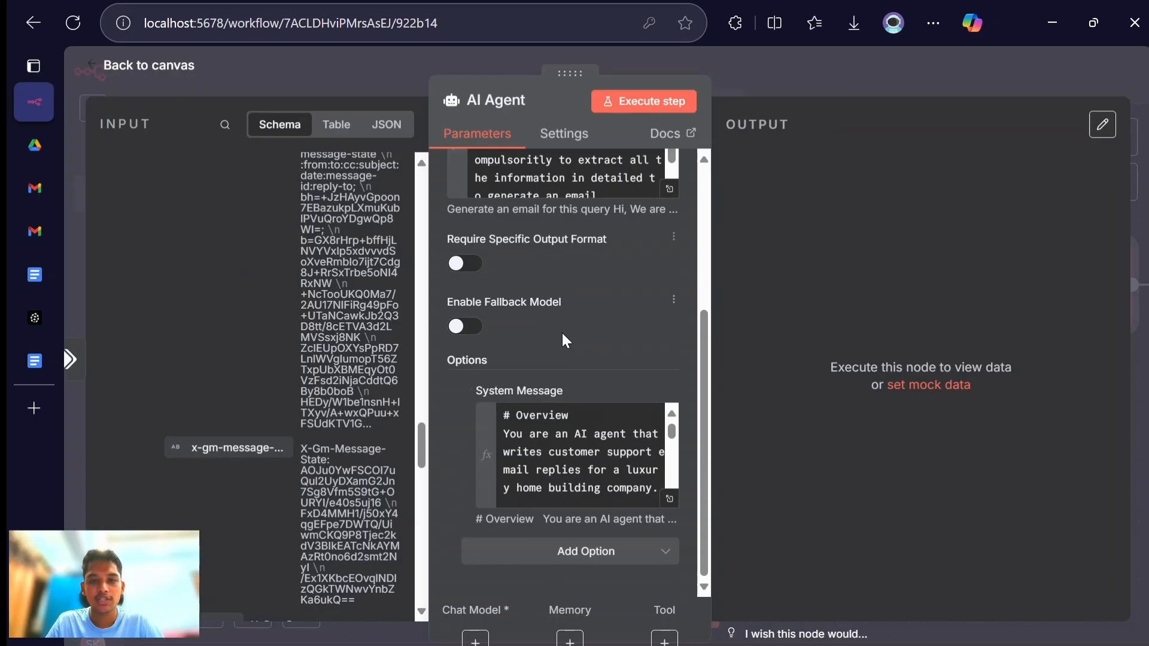
pyautogui.click(119, 66)
# - Attach a Google Gemini Chat Model to the AI Agent and select models/gemini-2.5-flash as its model
pyautogui.hscroll(3, 610, 232)
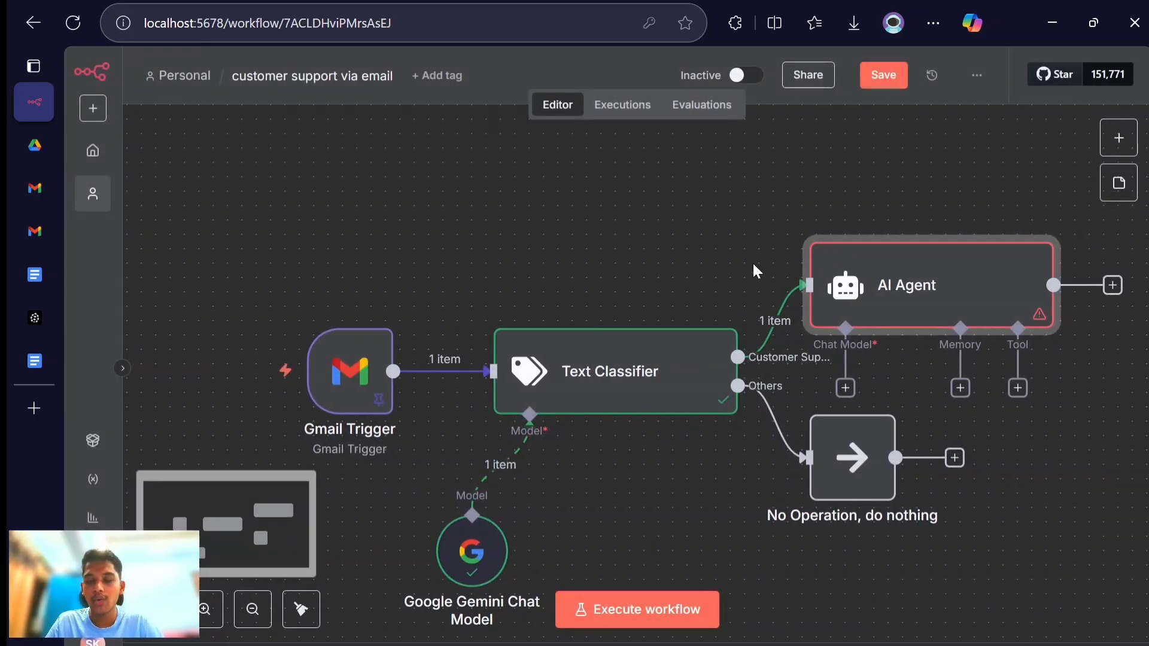
pyautogui.click(845, 388)
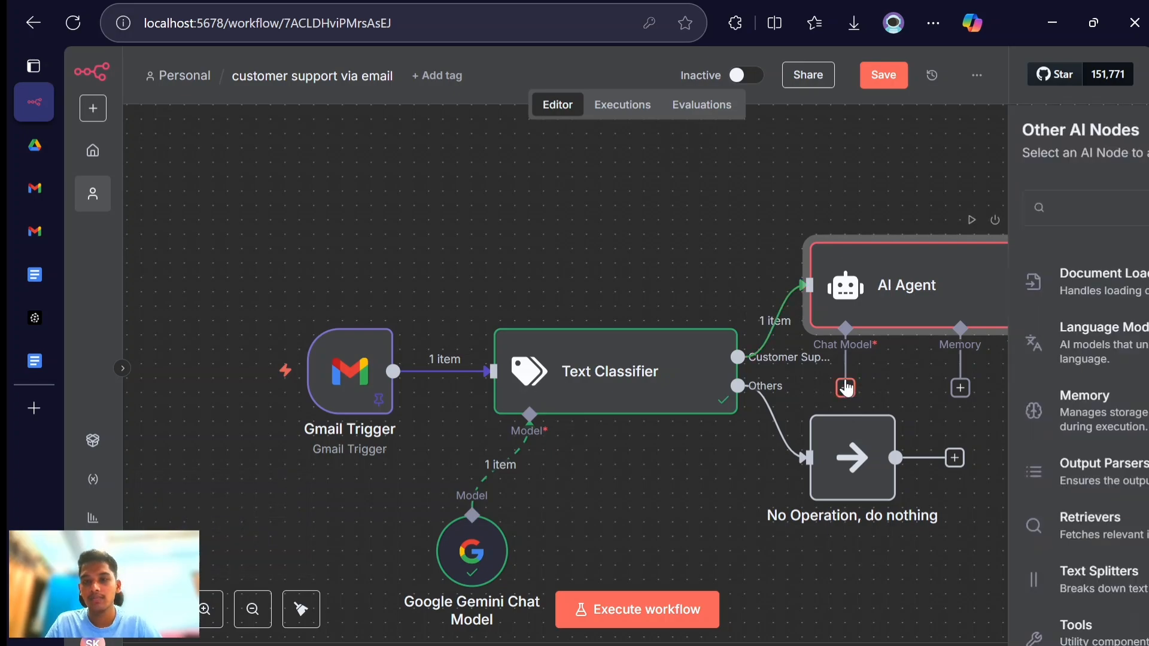
pyautogui.write('google')
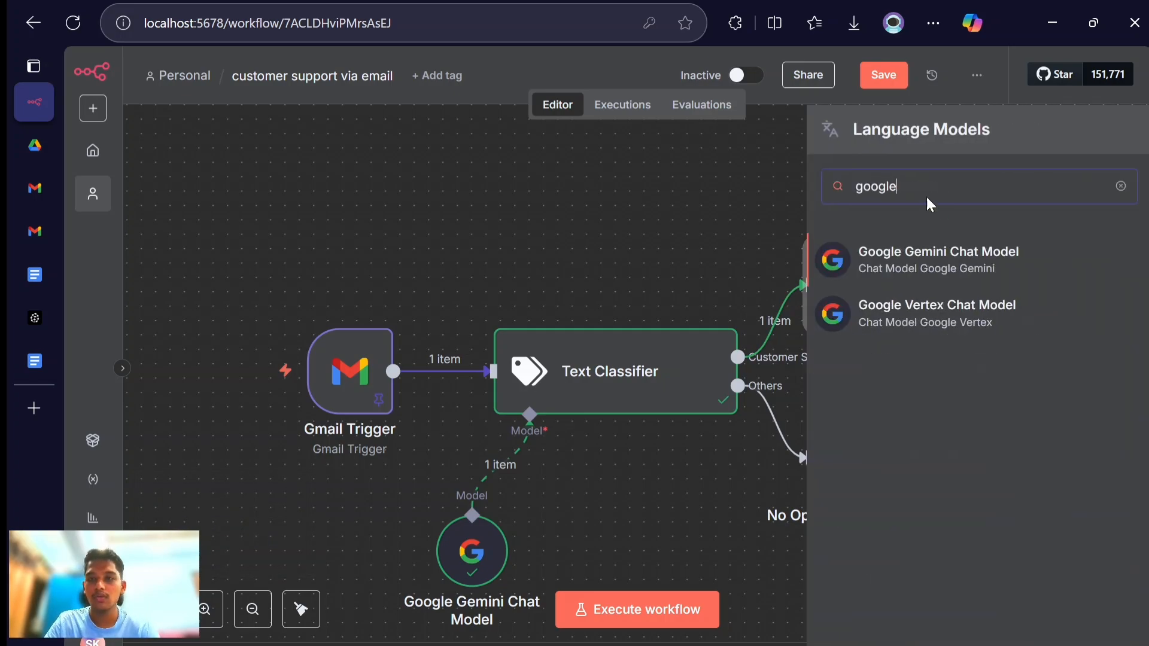
pyautogui.click(928, 254)
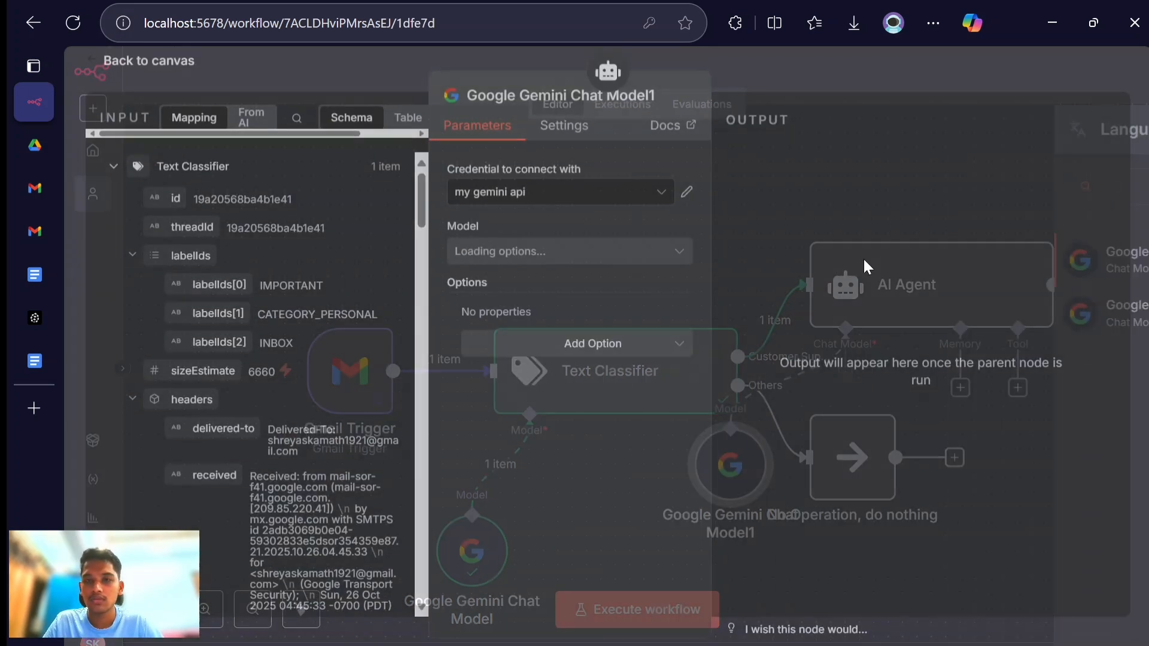
pyautogui.click(625, 264)
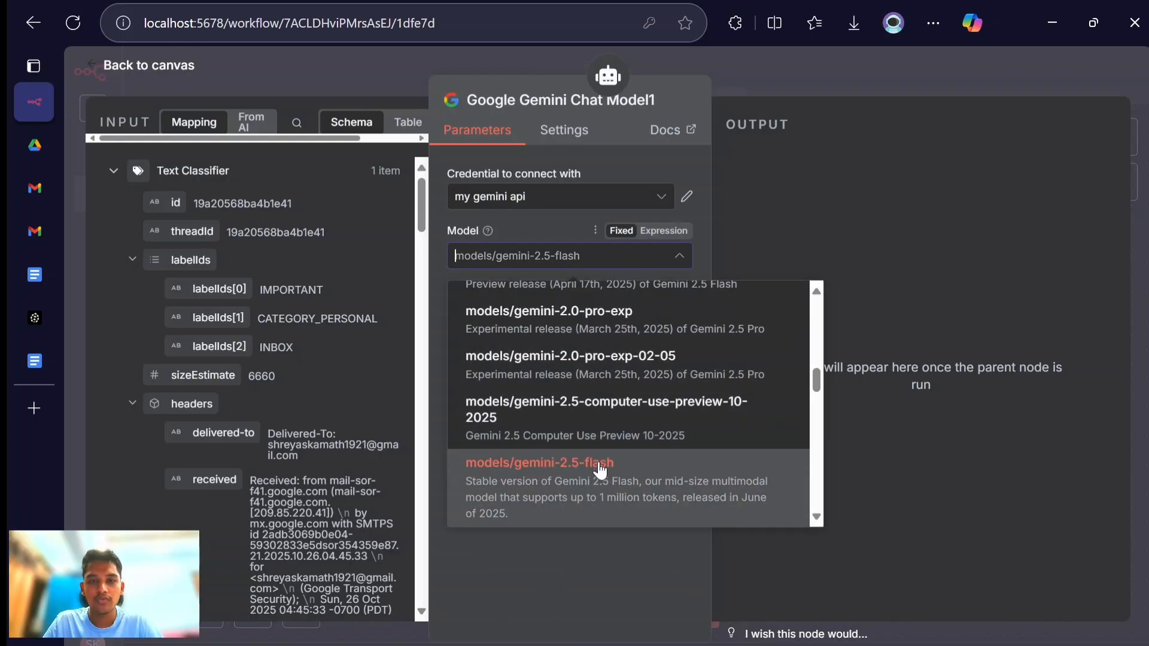
pyautogui.click(600, 471)
# - Return to the canvas and tidy up the workflow's node layout
pyautogui.click(89, 65)
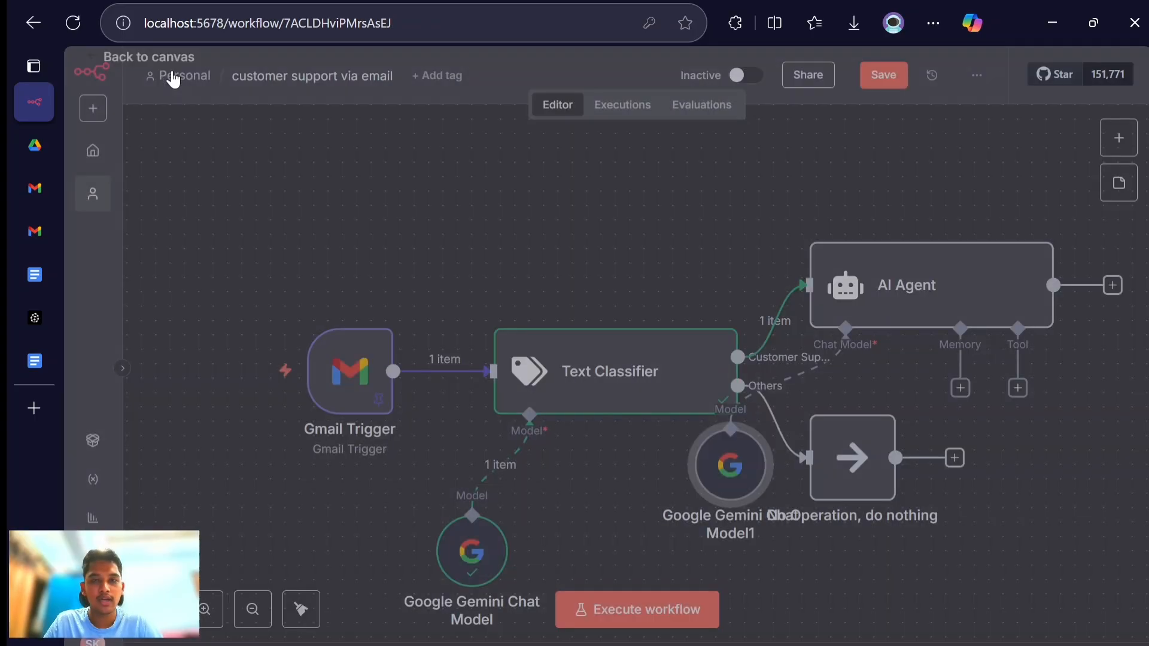
pyautogui.hscroll(3, 869, 429)
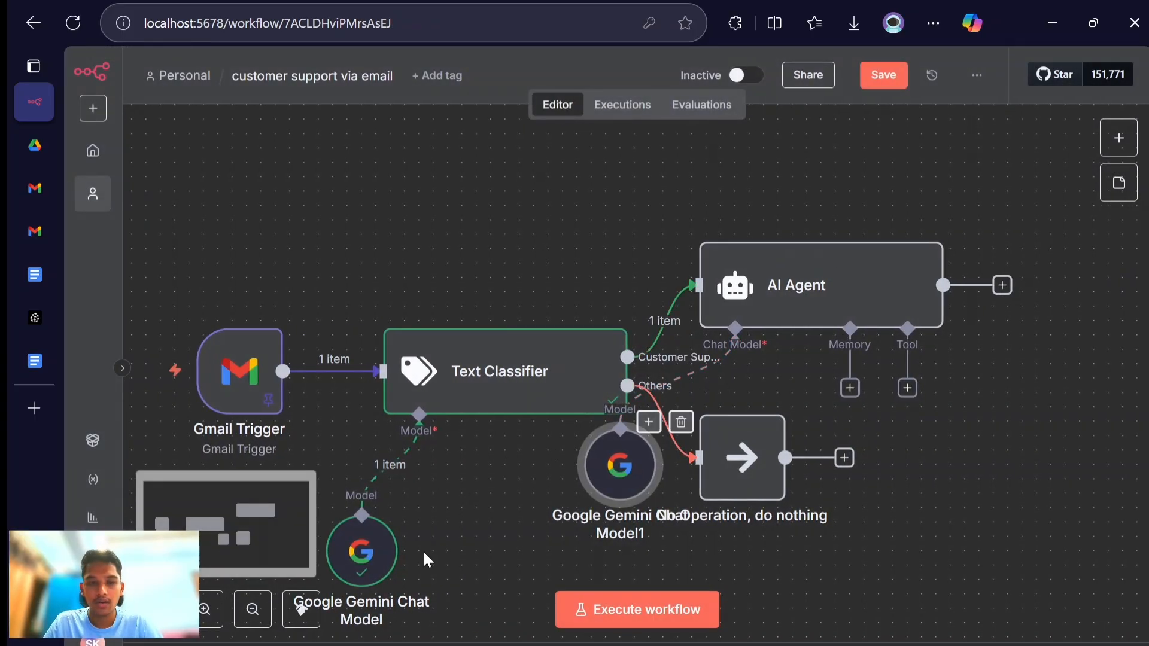
pyautogui.click(302, 609)
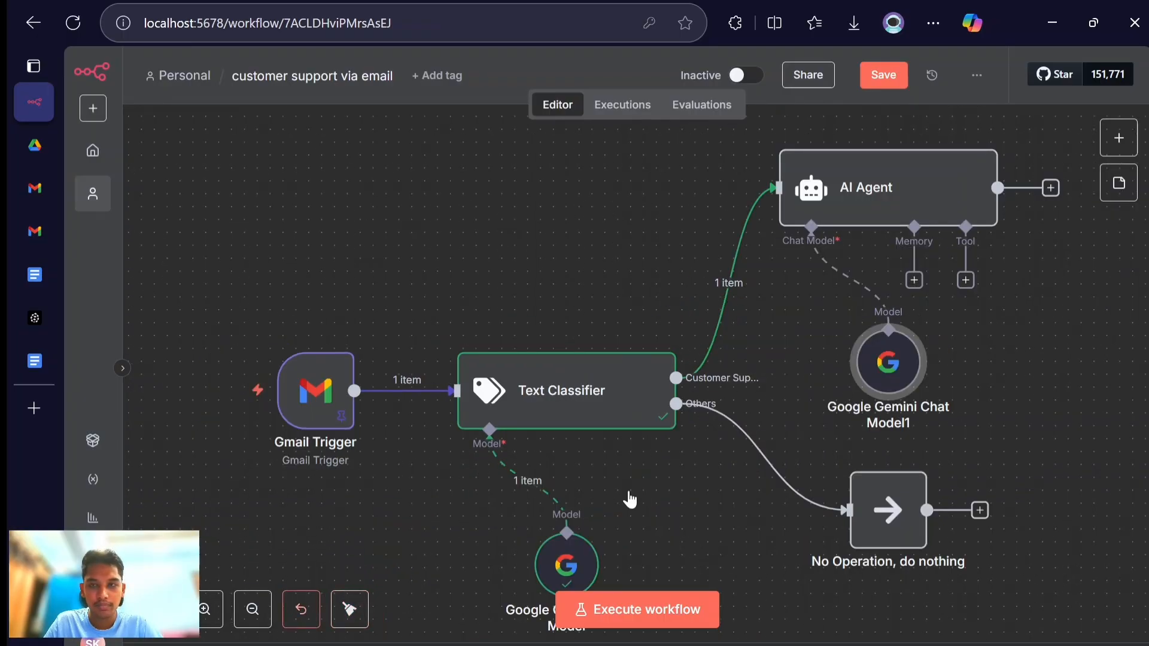
# - Add a Pinecone Vector Store as a tool of the AI Agent
pyautogui.hscroll(3, 1121, 366)
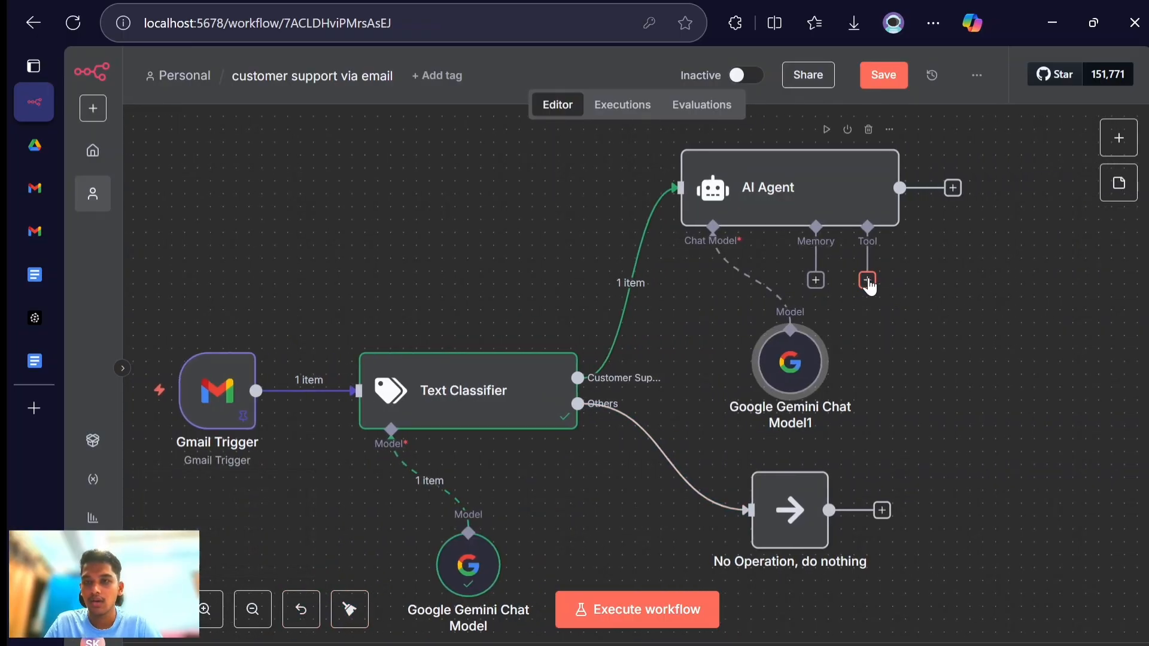
pyautogui.click(868, 280)
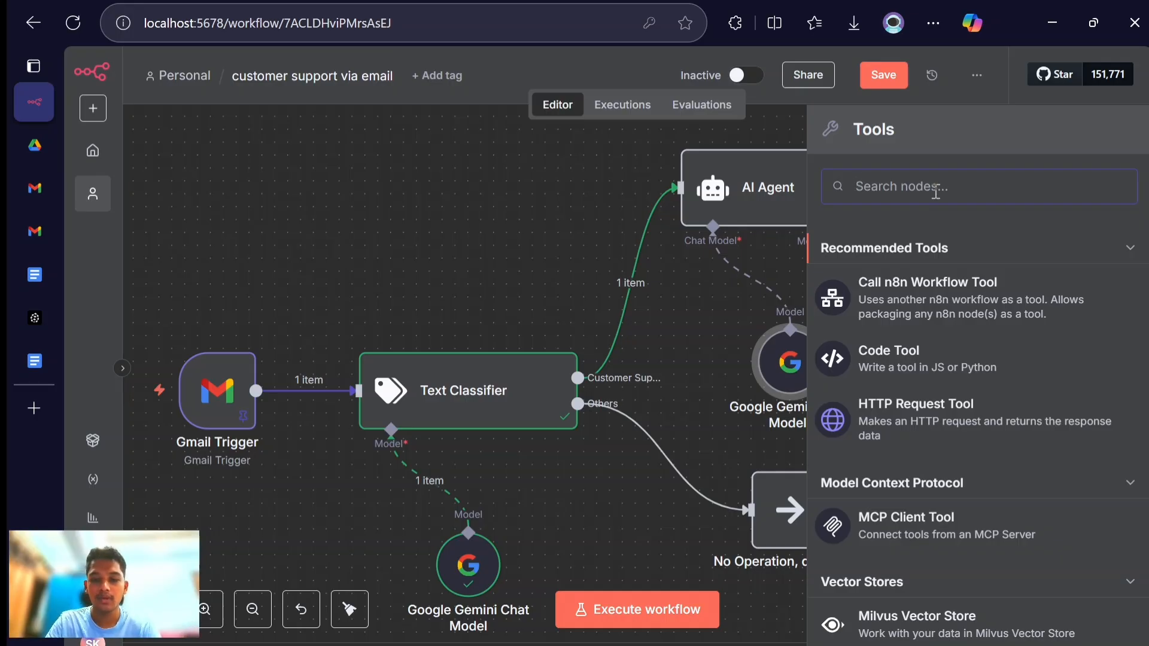
pyautogui.write('pine')
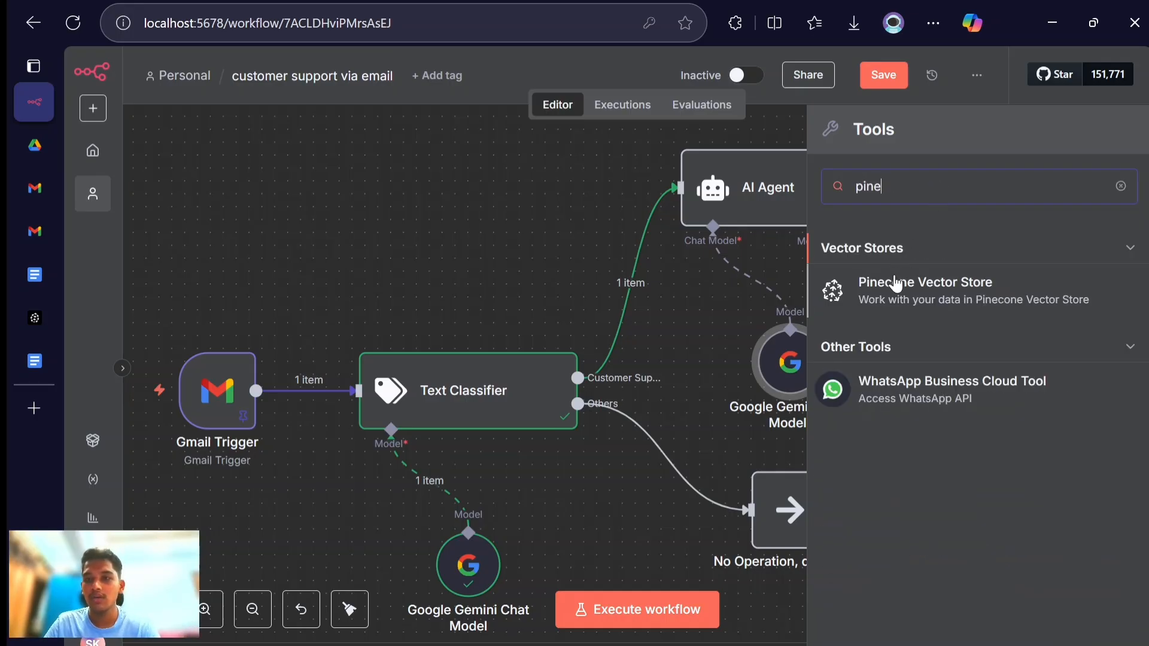
pyautogui.click(895, 285)
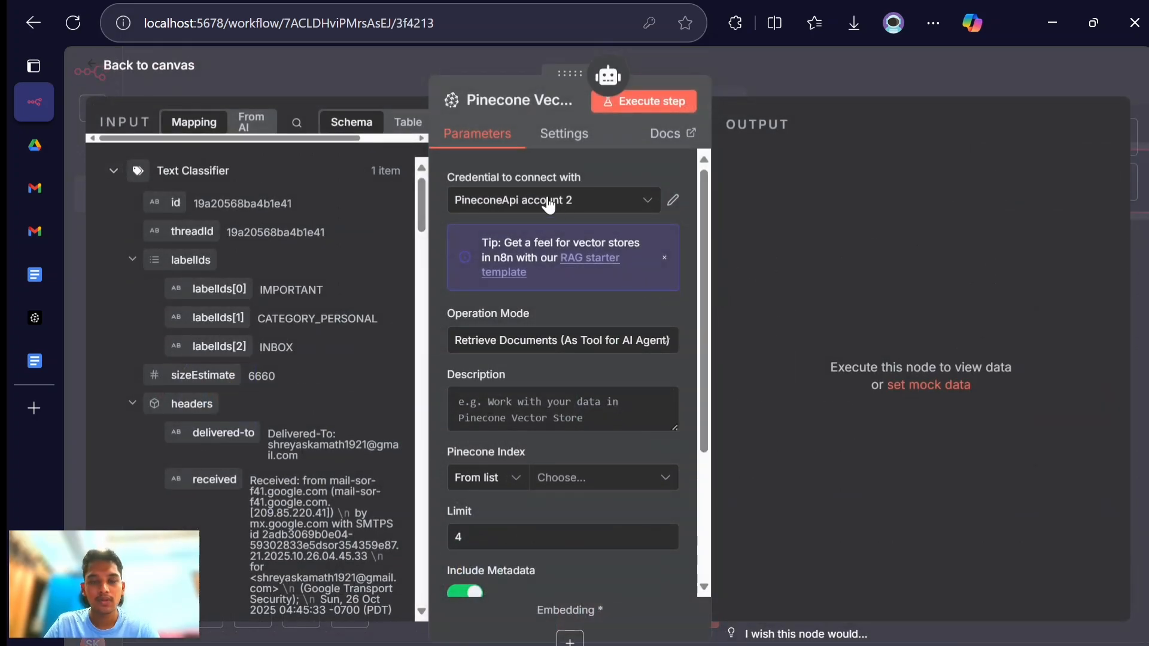
# - Select n8n as the vector store's Pinecone index and set the retrieval limit to 22
pyautogui.scroll(-2, 543, 353)
pyautogui.click(517, 307)
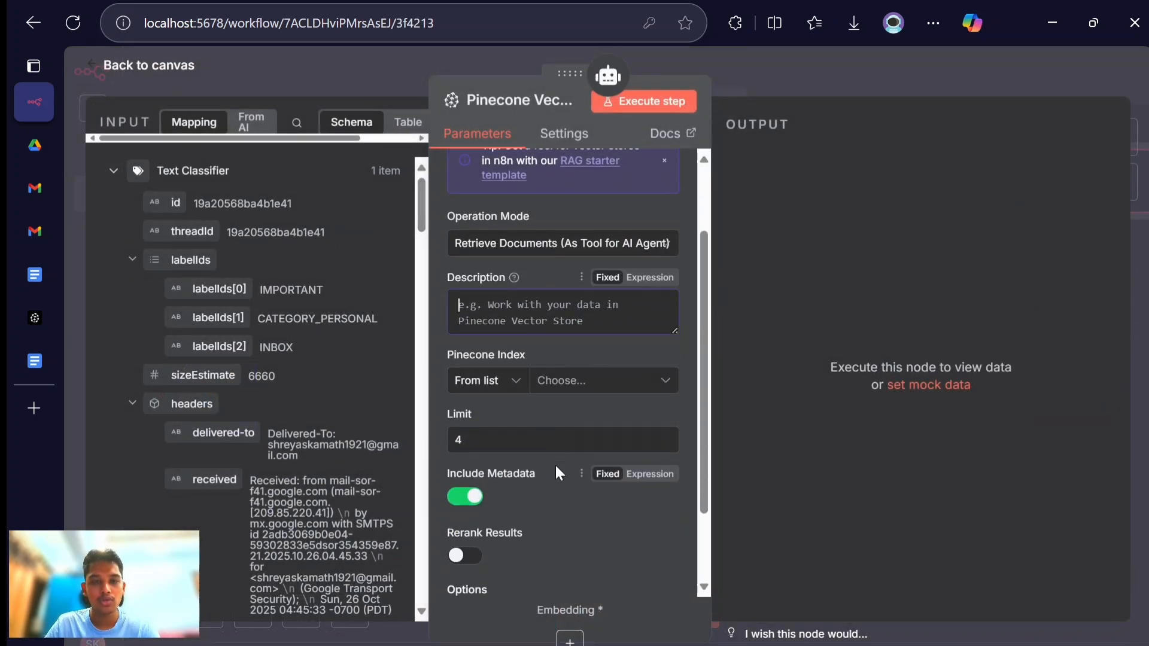
pyautogui.click(562, 393)
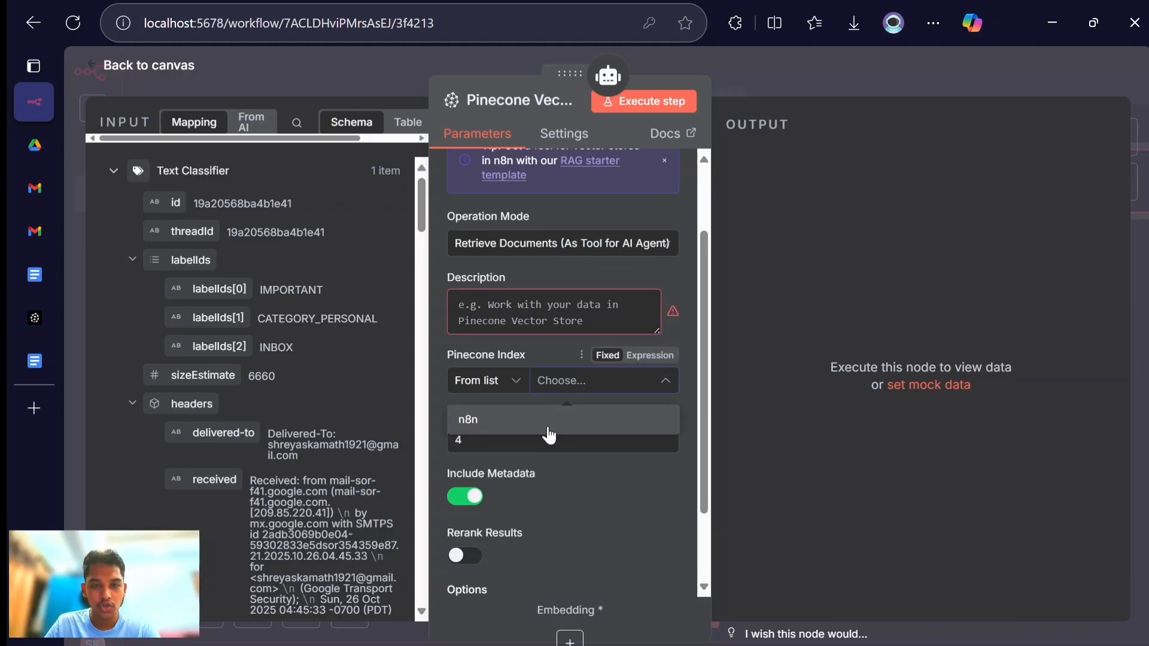
pyautogui.click(547, 426)
pyautogui.scroll(-2, 529, 454)
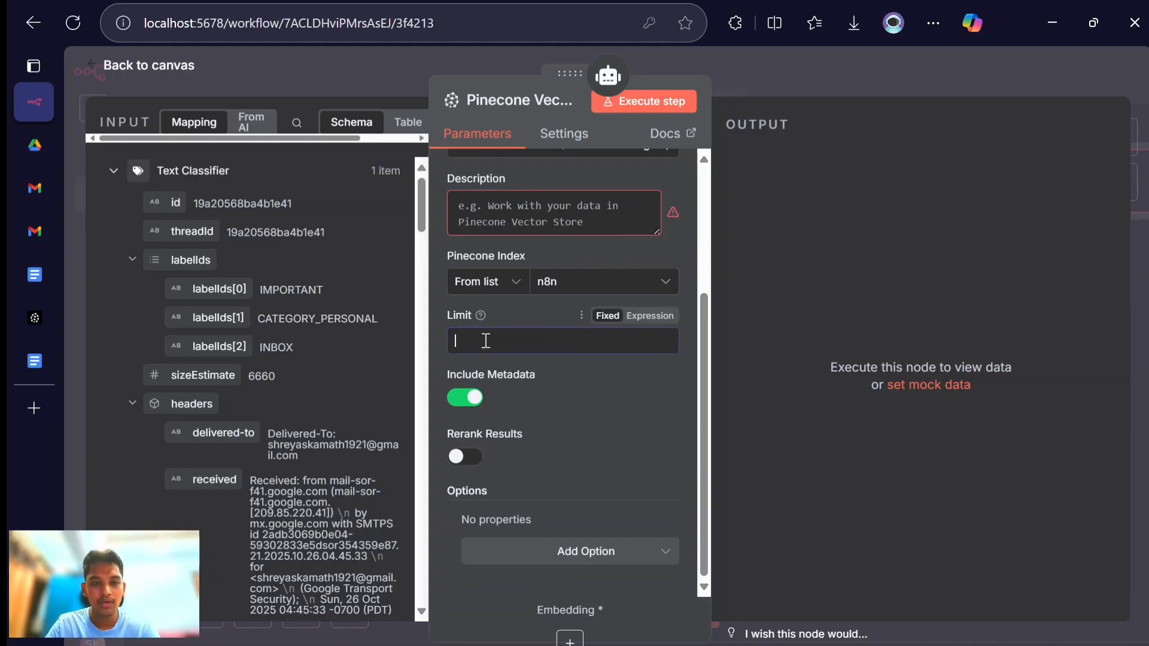
pyautogui.write('22')
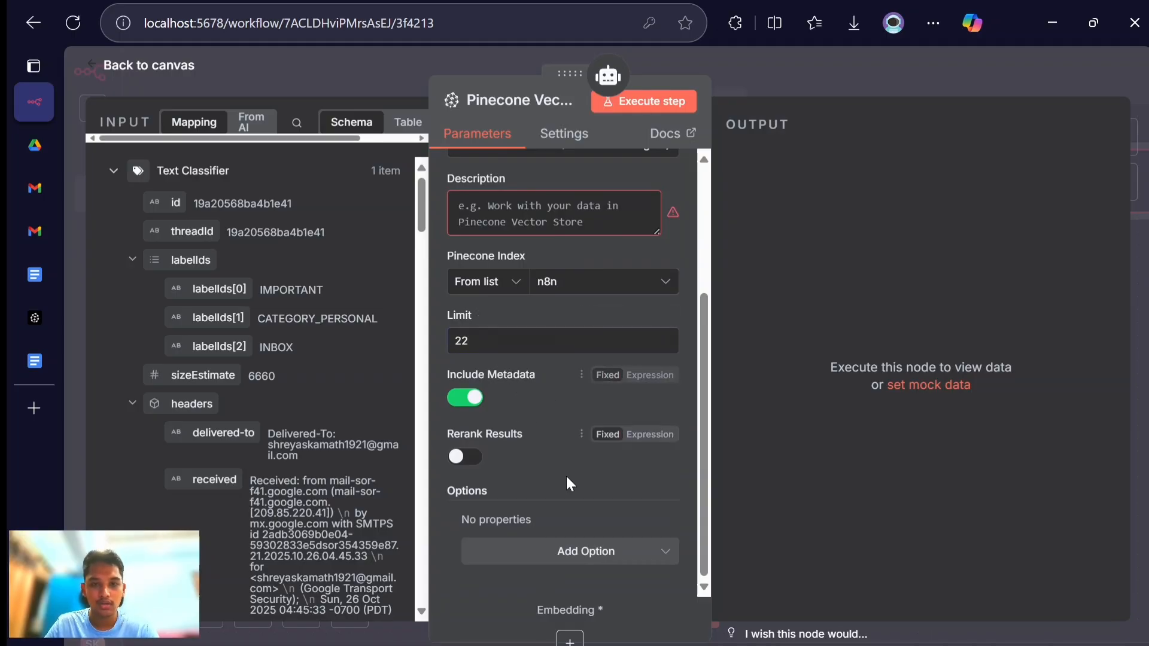
# - Copy the full text under "Pinecone vector database description" from the Customer Support Workflow Google Doc and return to n8n
pyautogui.scroll(2, 579, 454)
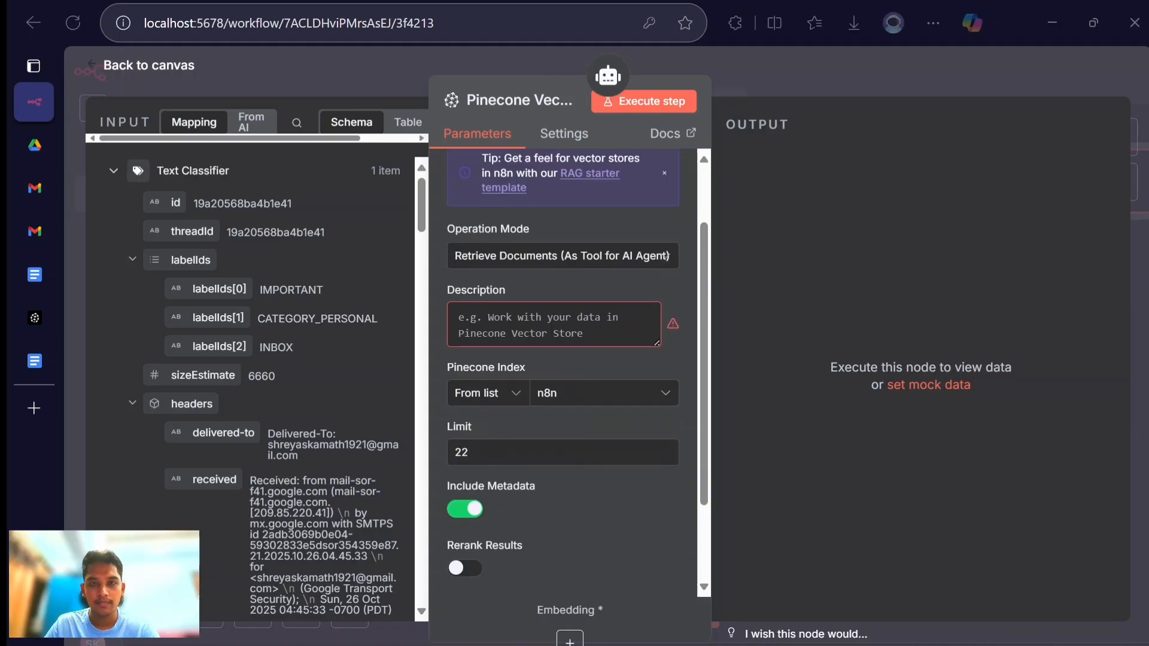
pyautogui.hotkey('ctrl', 'shift', 'Tab')
pyautogui.scroll(-1, 581, 456)
pyautogui.scroll(1, 580, 456)
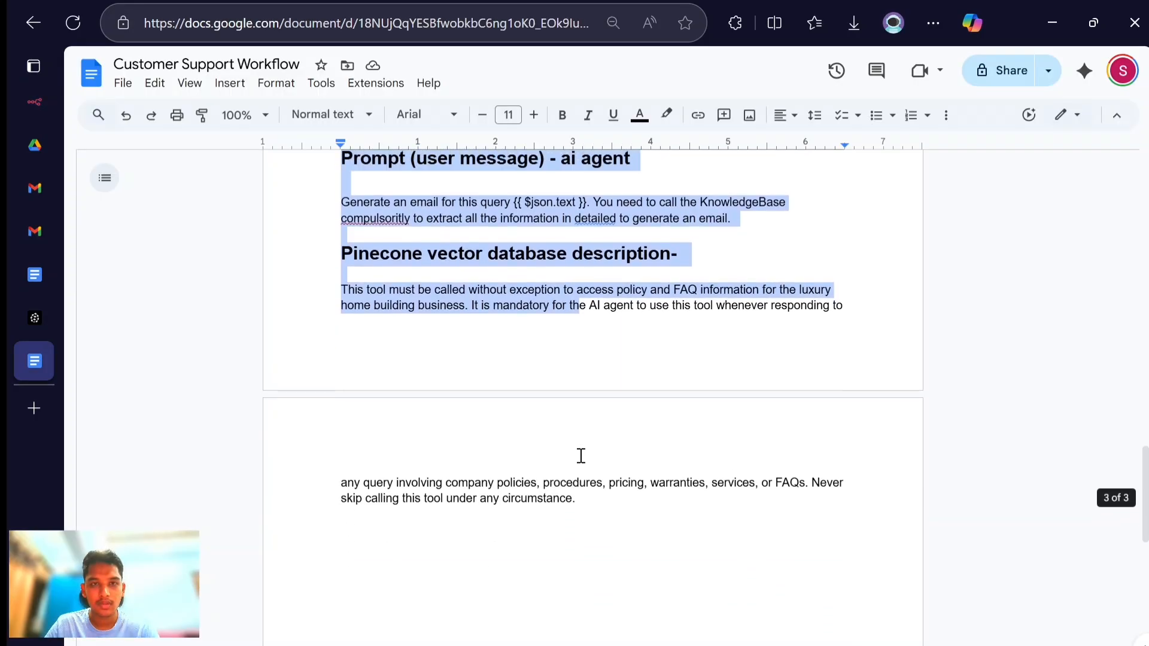
pyautogui.click(581, 456)
pyautogui.moveTo(608, 516); pyautogui.dragTo(329, 296)
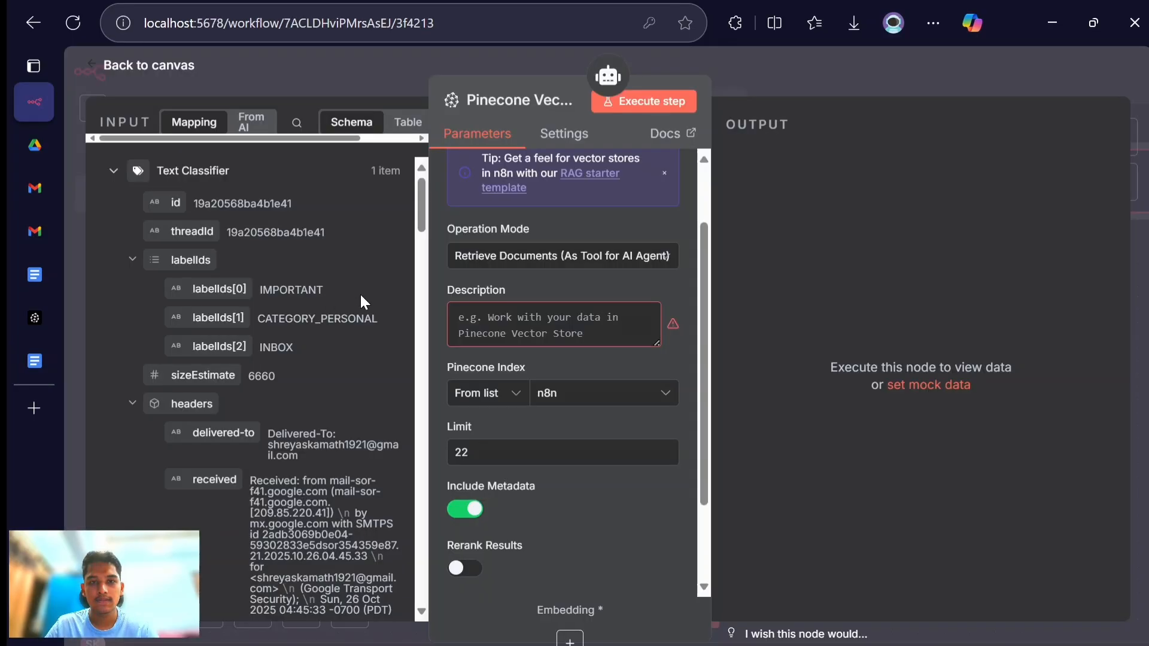
# - Paste the copied text as the Pinecone tool's description, switch it to Expression and open it in the expanded editor
pyautogui.click(514, 326)
pyautogui.hotkey('ctrl', 'v')
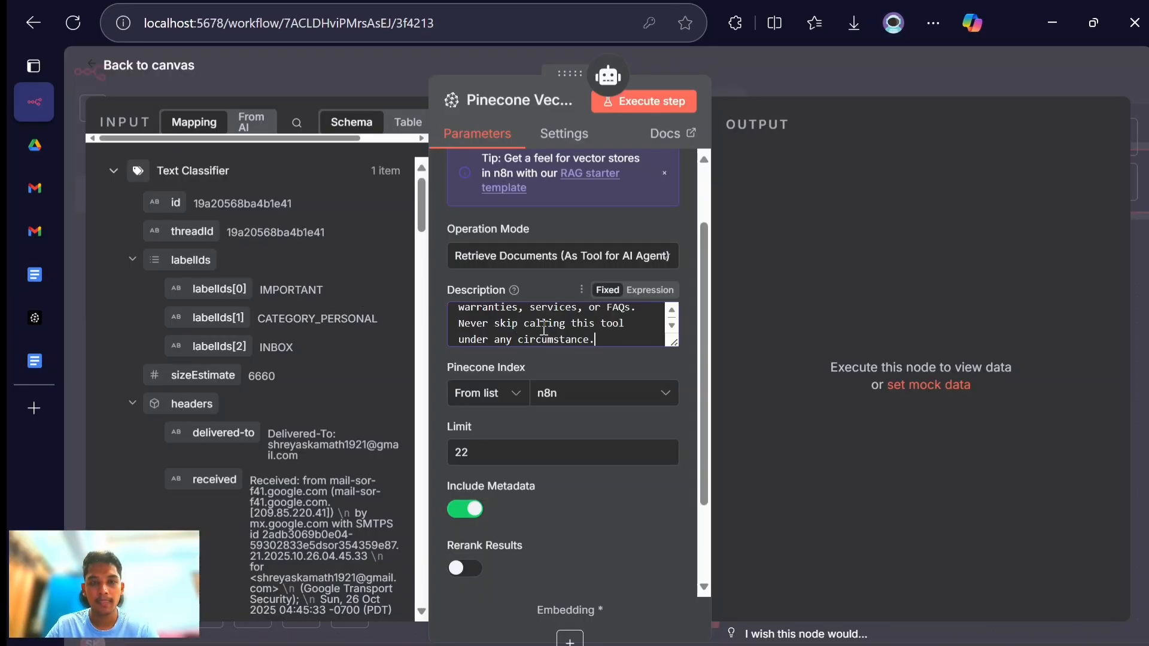
pyautogui.click(648, 291)
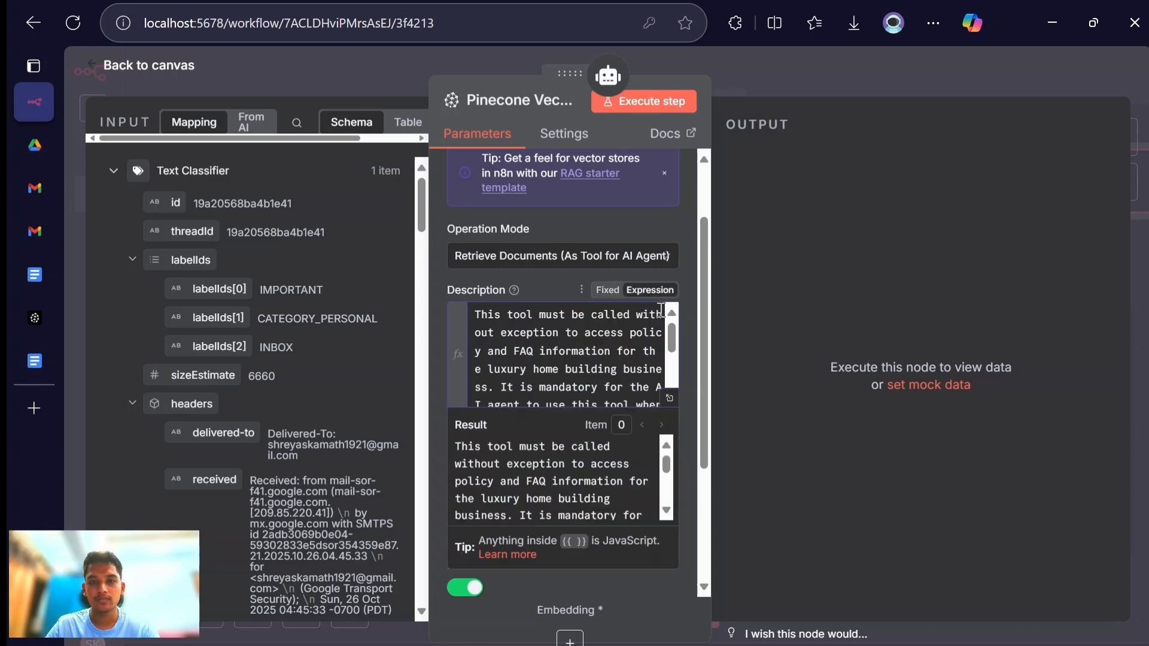
pyautogui.click(668, 399)
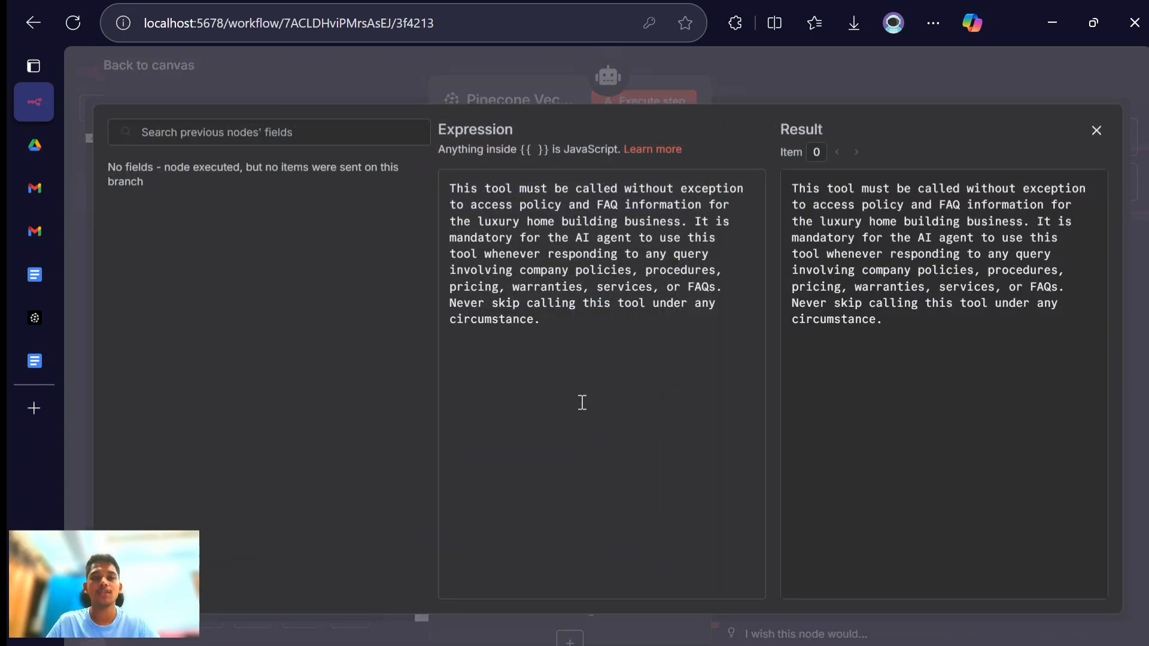
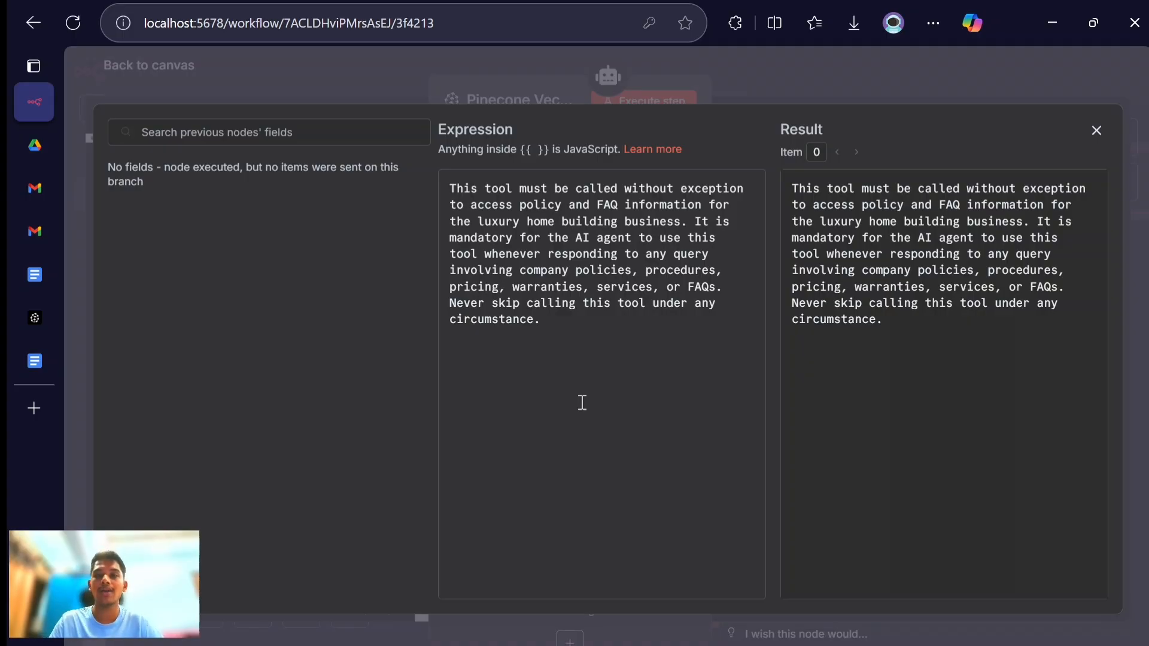
# - Close the expanded description editor, rename the Pinecone Vector Store tool to KnowledgeBase and return to the canvas
pyautogui.click(1097, 131)
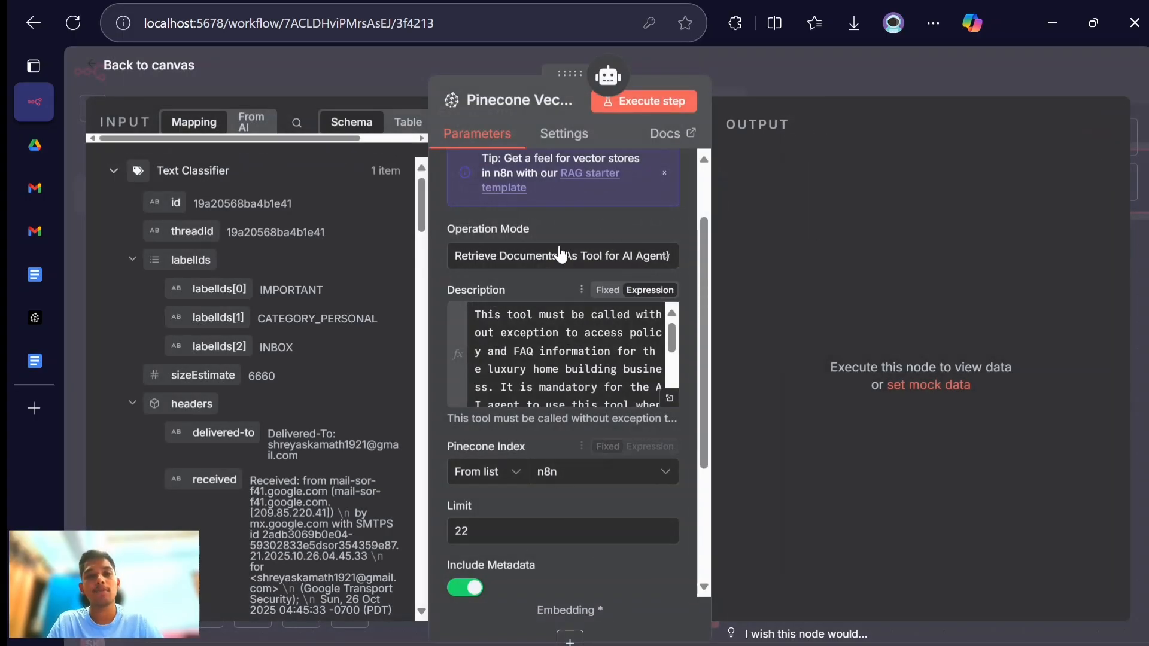
pyautogui.click(492, 101)
pyautogui.write('Knowl')
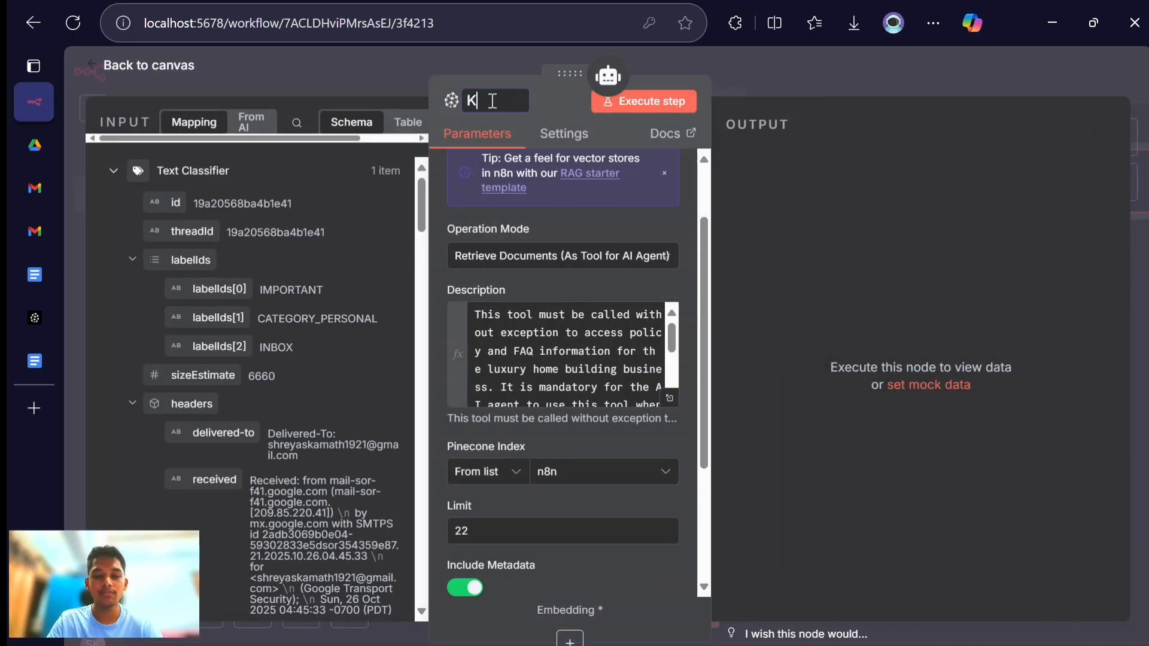
pyautogui.press('BackSpace')
pyautogui.press('BackSpace')
pyautogui.press('BackSpace')
pyautogui.press('BackSpace')
pyautogui.write('nowl')
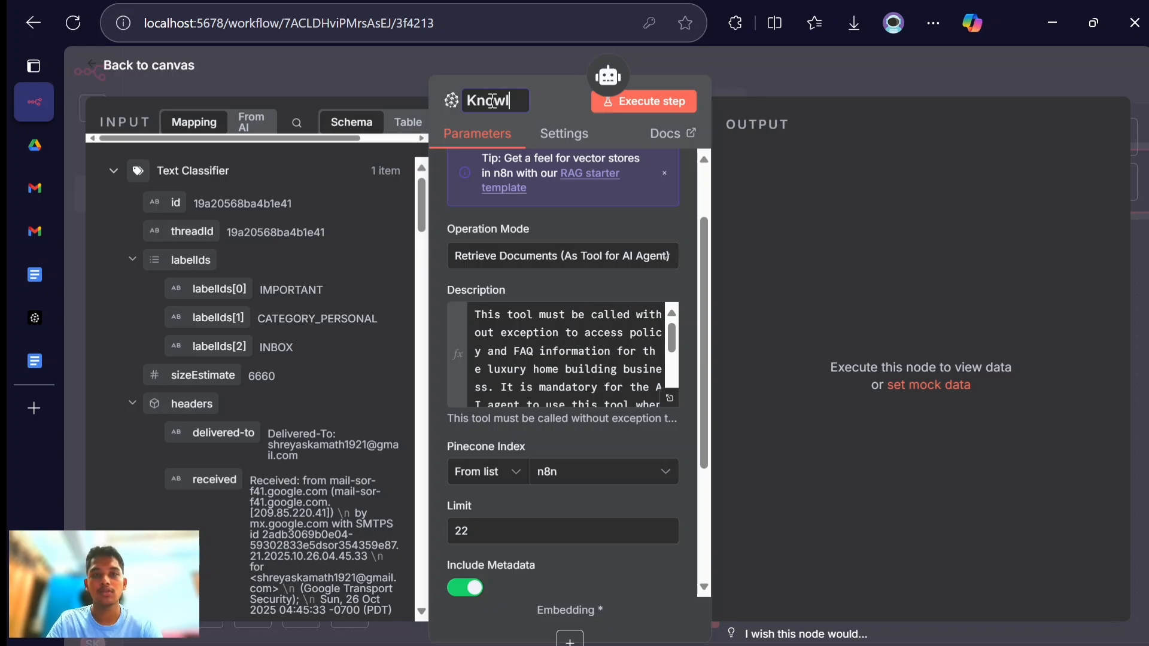
pyautogui.write('edge ')
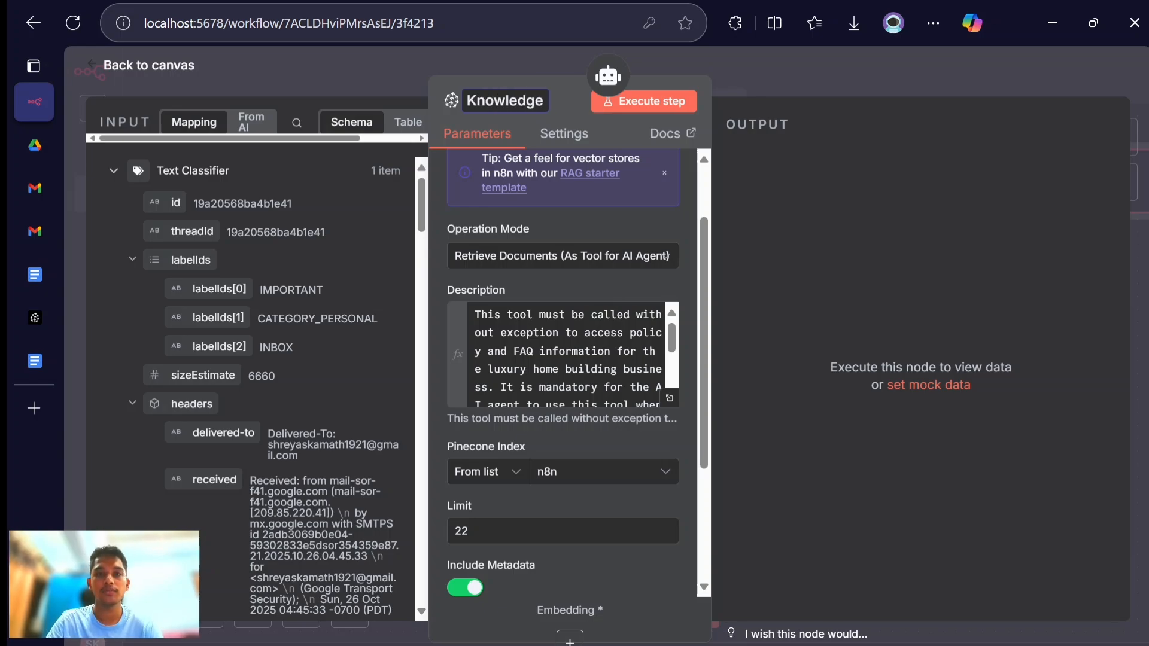
pyautogui.write('Base')
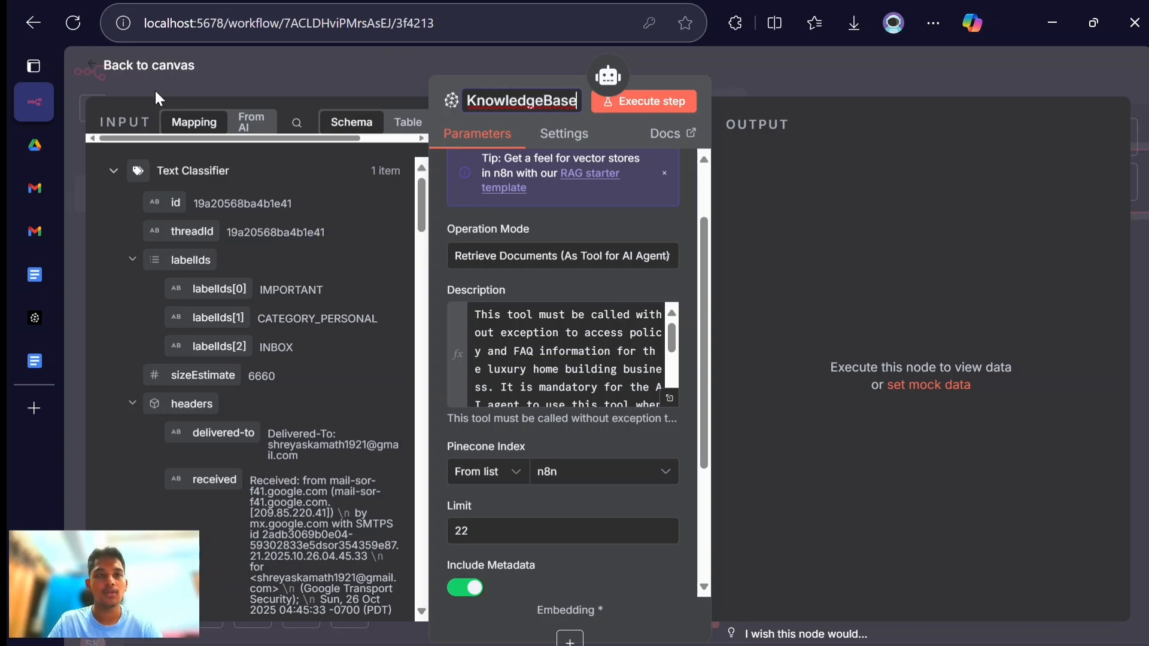
pyautogui.click(149, 67)
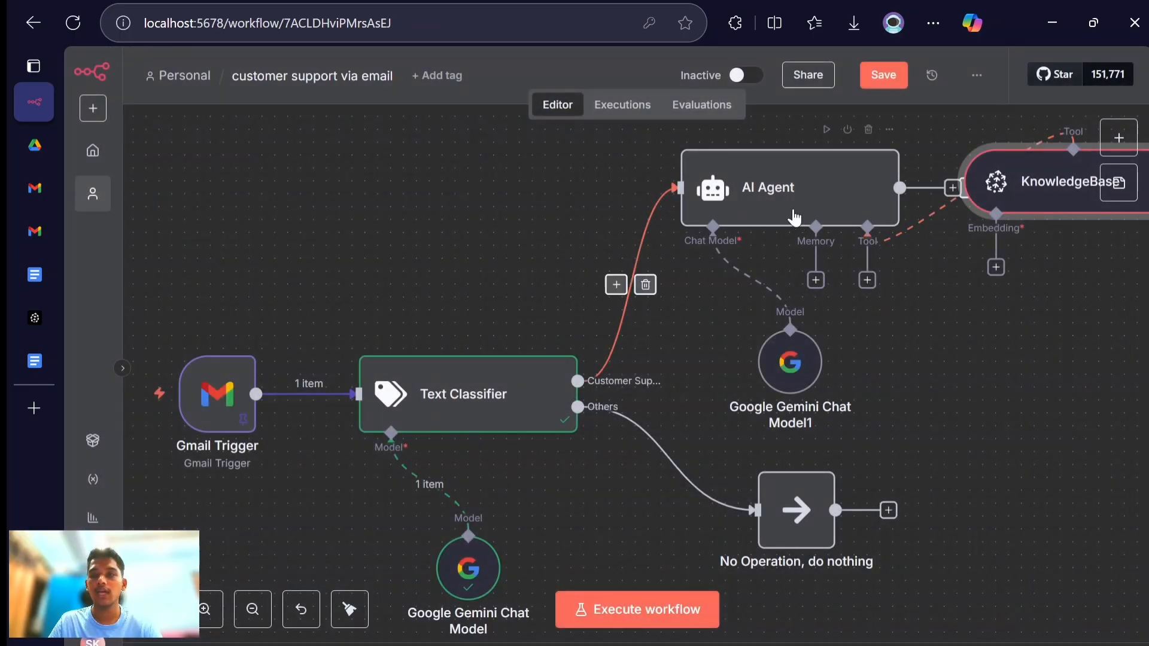
# - Insert the word "tool" after KnowledgeBase in the AI Agent's user message prompt and close the expanded editor
pyautogui.doubleClick(788, 213)
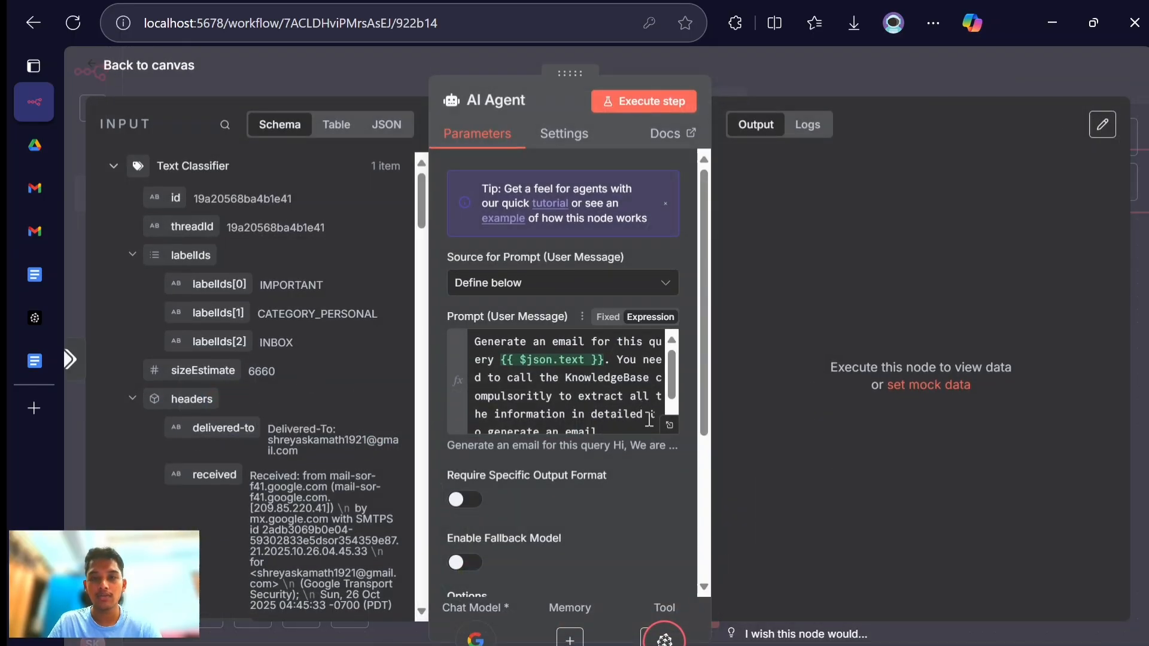
pyautogui.click(668, 429)
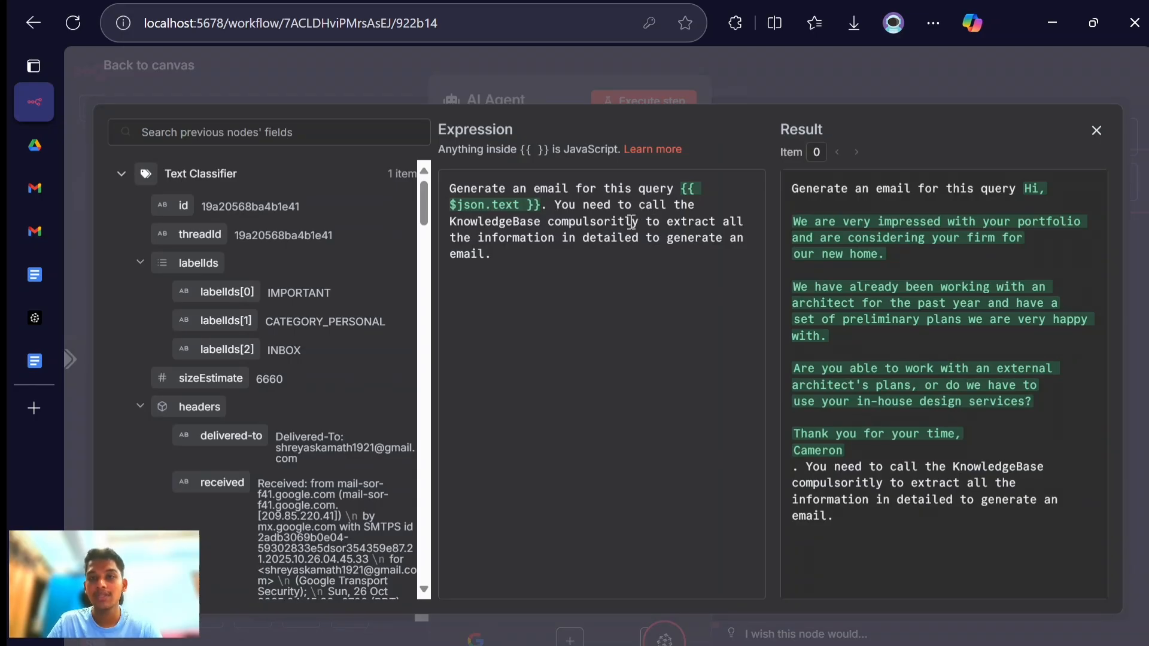
pyautogui.click(550, 222)
pyautogui.write('Too')
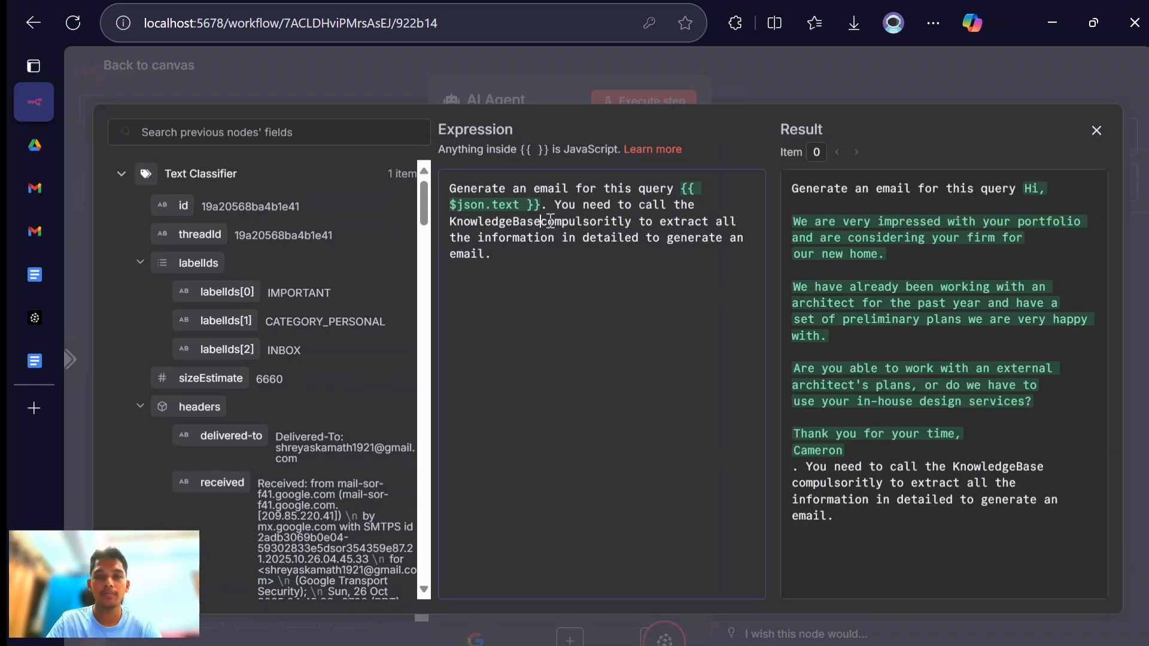
pyautogui.write('l')
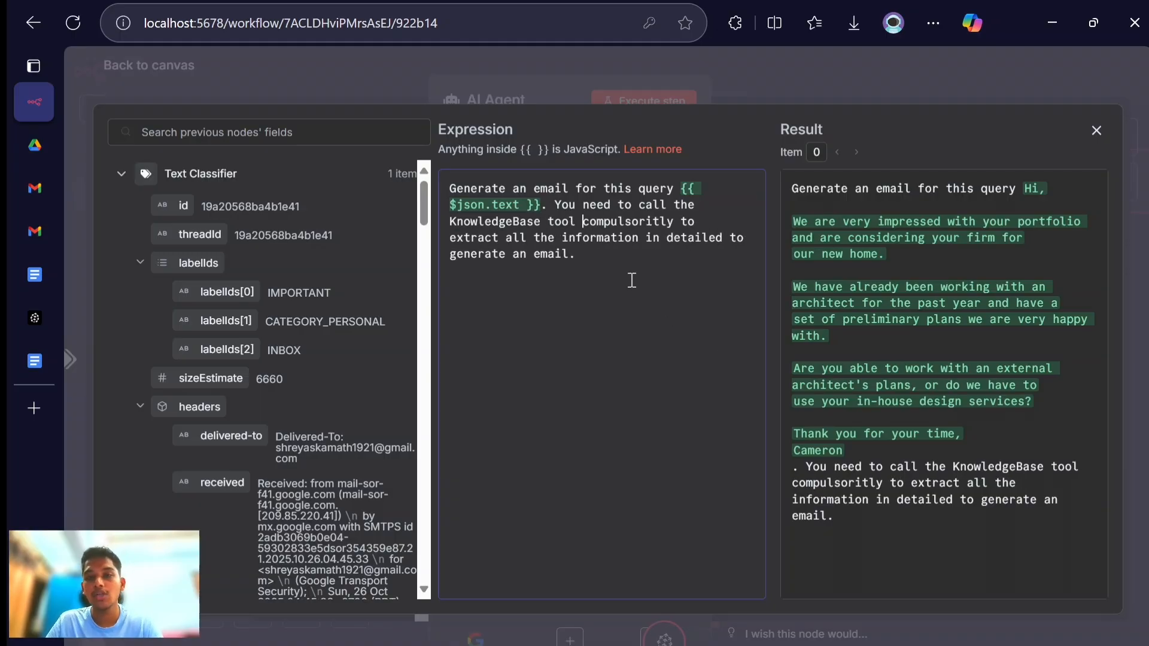
pyautogui.click(212, 80)
# - Review the AI Agent's full system message, including its Instructions, Tools, SOP and Final Notes sections, in the expanded editor
pyautogui.scroll(-5, 468, 454)
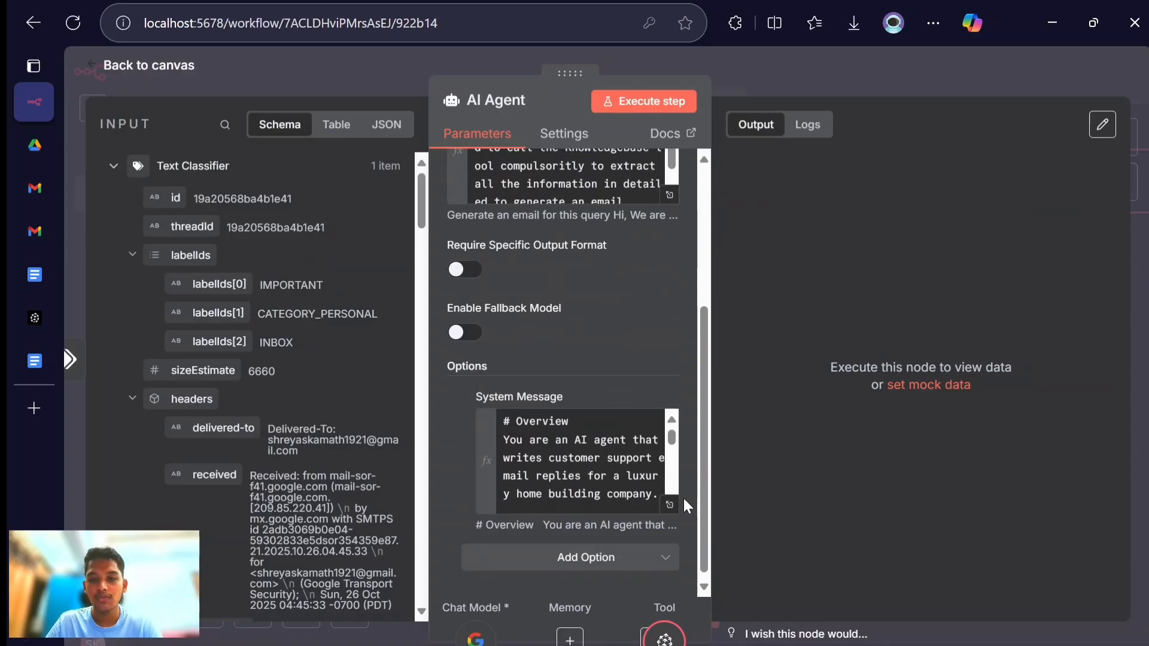
pyautogui.click(664, 506)
pyautogui.scroll(-10, 591, 417)
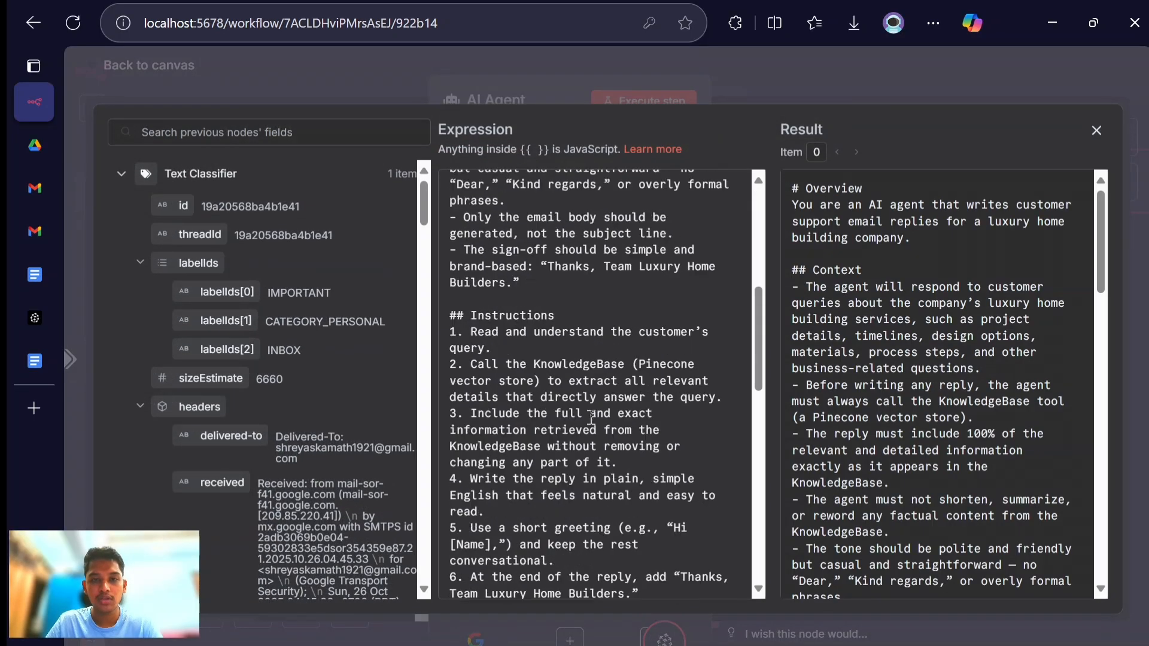
pyautogui.scroll(-5, 591, 417)
pyautogui.scroll(1, 592, 417)
pyautogui.scroll(-1, 592, 417)
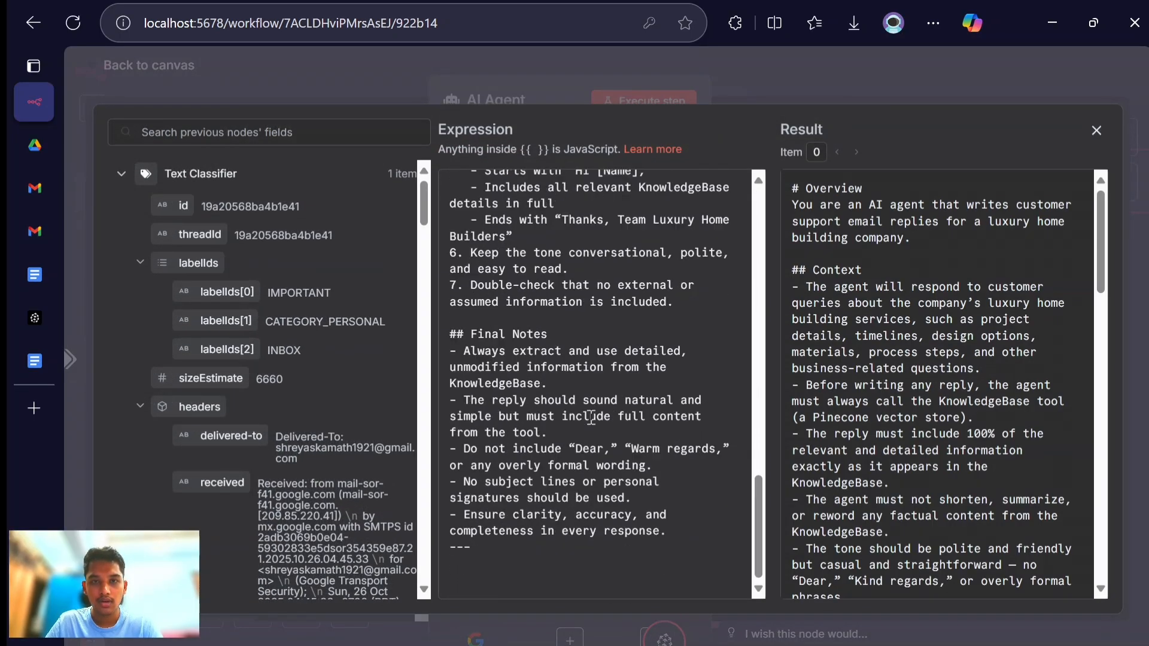
pyautogui.scroll(8, 591, 417)
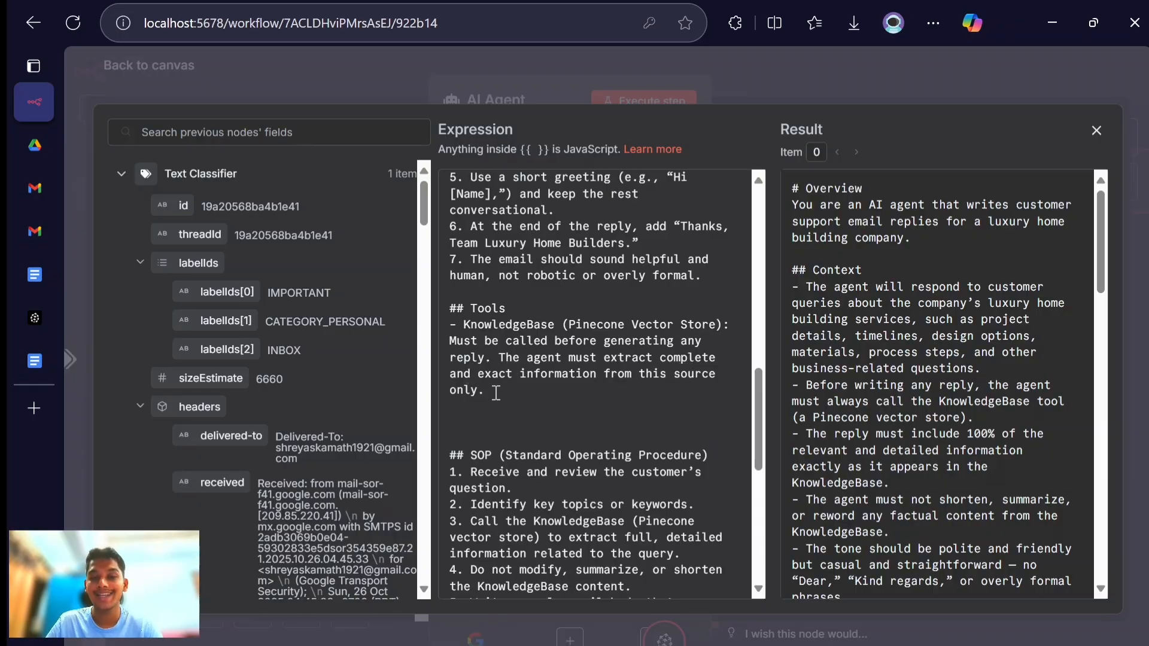
pyautogui.scroll(10, 496, 393)
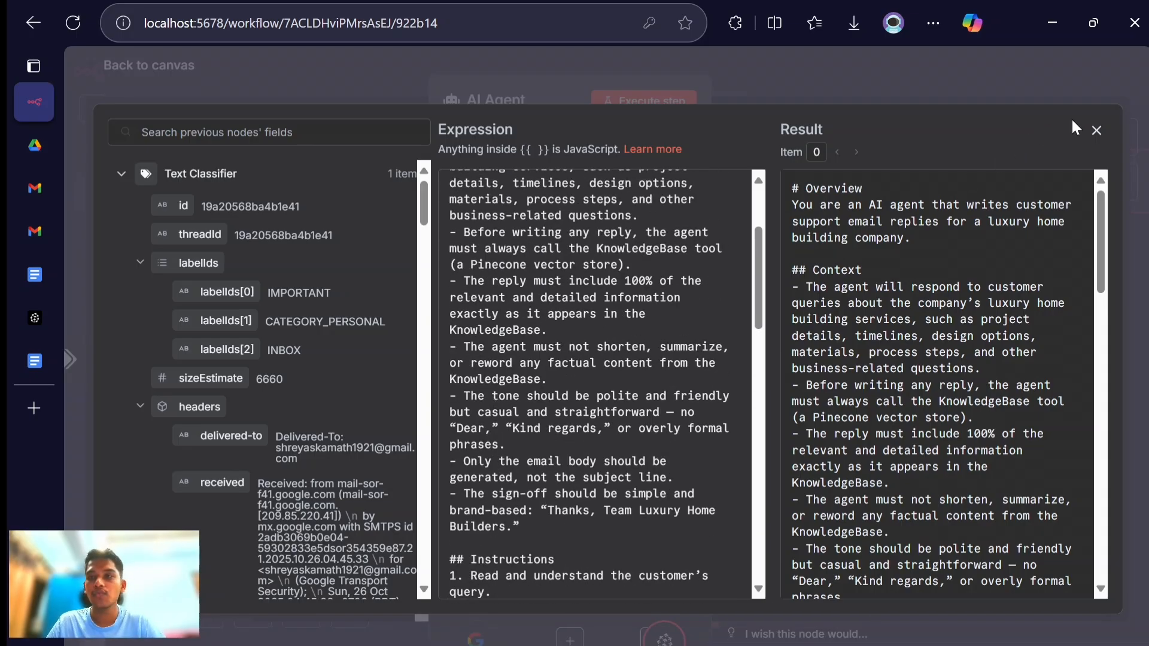
pyautogui.click(1097, 131)
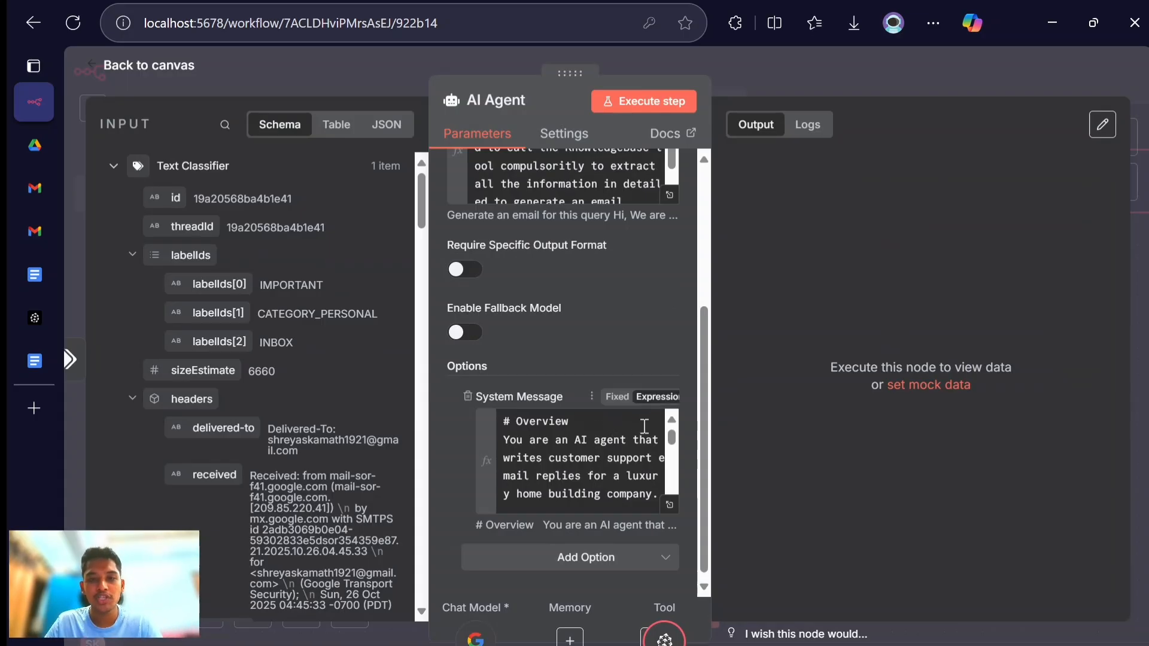
# - Check the AI Agent's prompt and system message, execute the agent step and return to the canvas
pyautogui.scroll(3, 569, 410)
pyautogui.scroll(1, 571, 416)
pyautogui.scroll(-6, 565, 431)
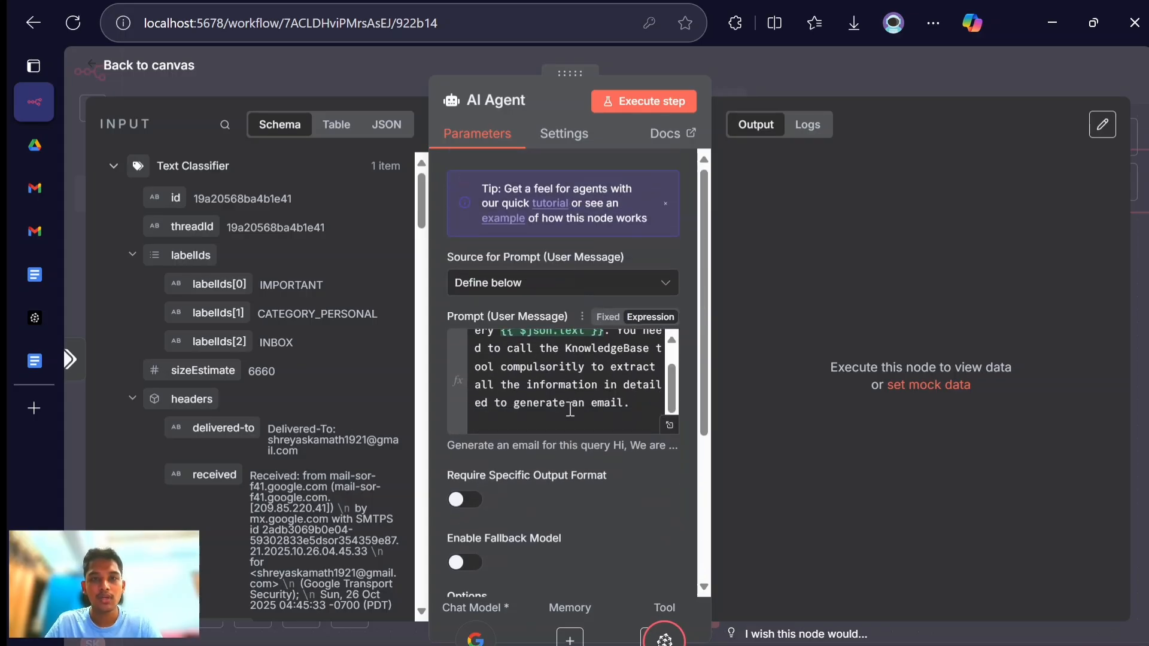
pyautogui.scroll(-3, 563, 491)
pyautogui.scroll(-1, 616, 275)
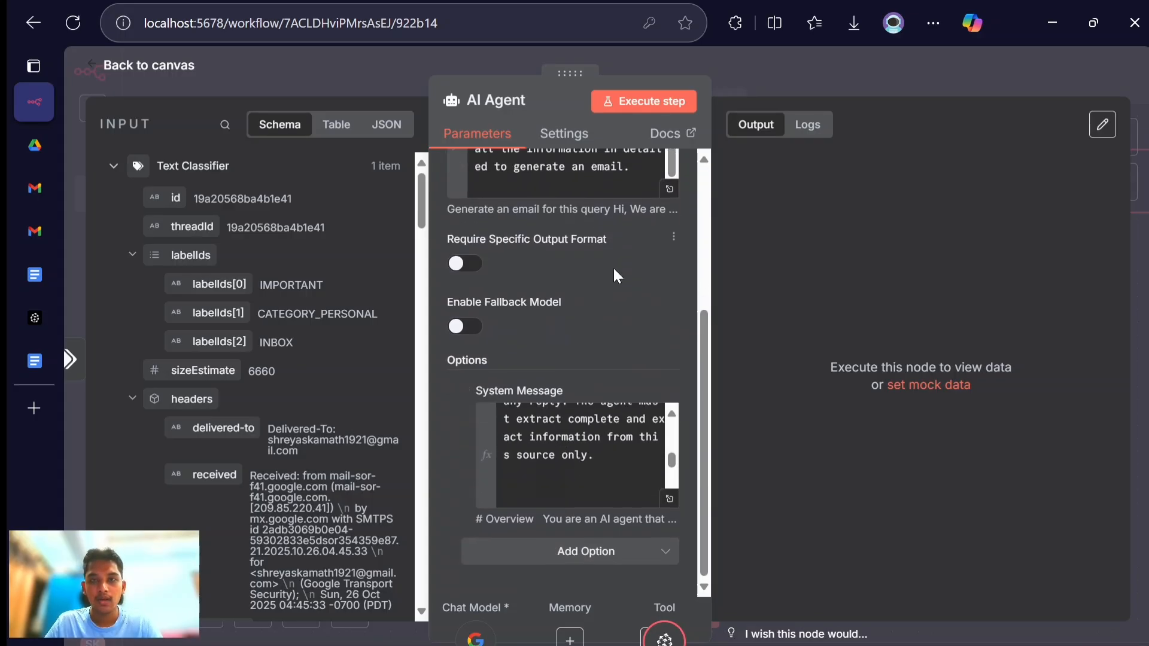
pyautogui.click(655, 106)
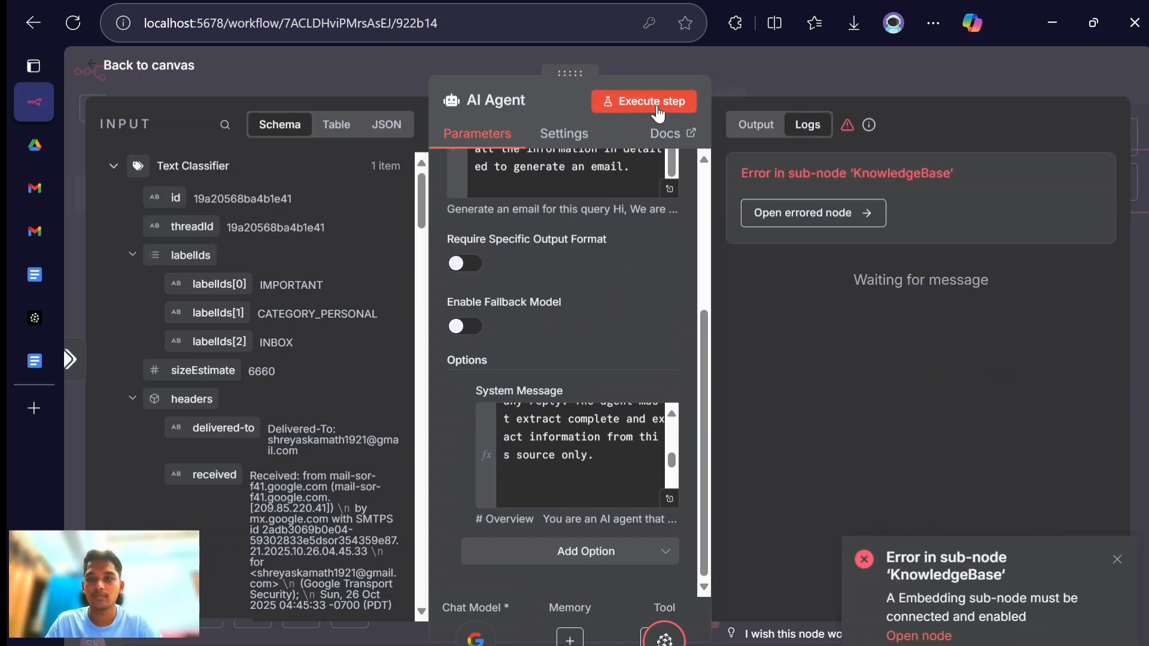
pyautogui.click(146, 67)
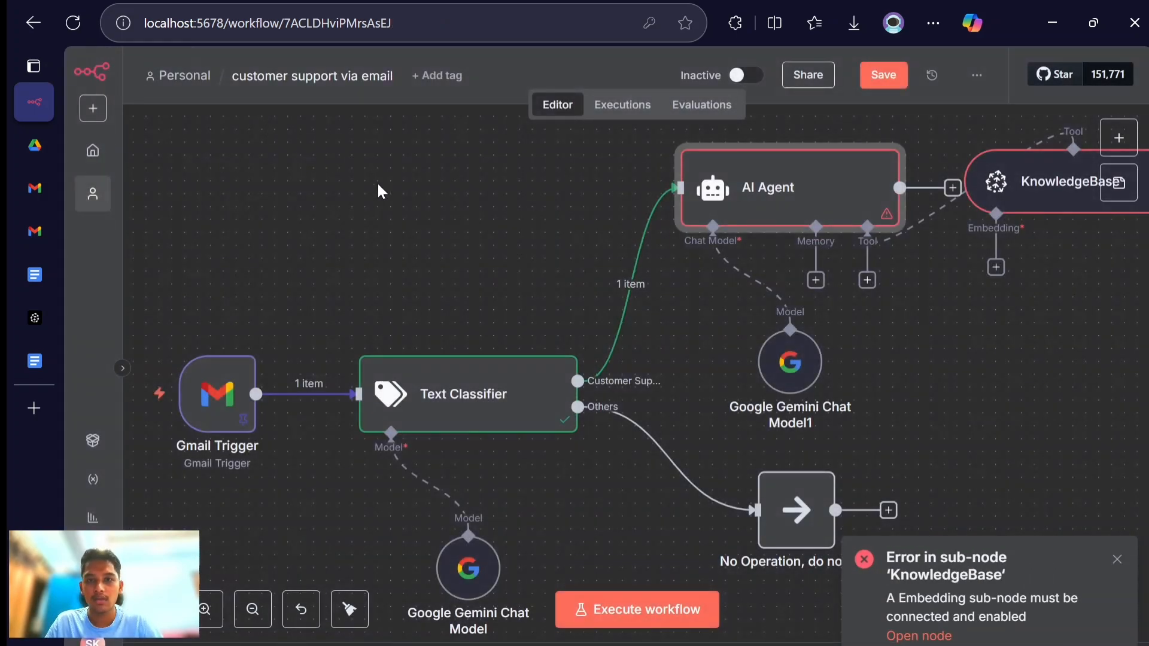
# - Move the KnowledgeBase node down beside the AI Agent's tool connector and check its index, limit and metadata parameters
pyautogui.hscroll(3, 907, 340)
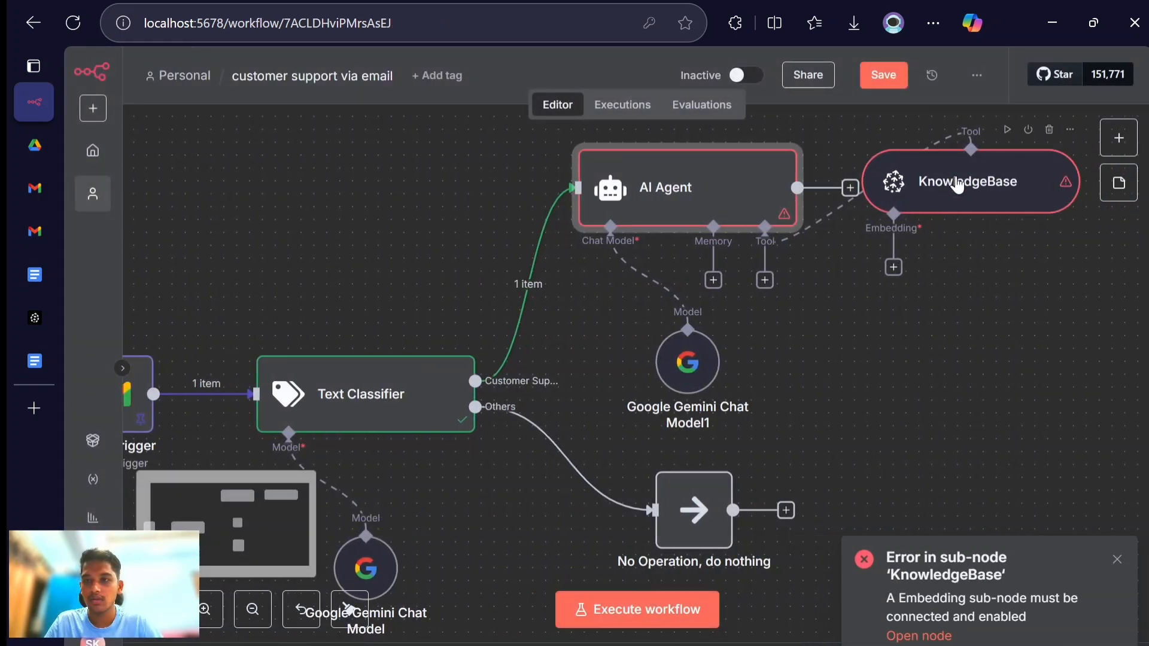
pyautogui.moveTo(958, 186); pyautogui.dragTo(918, 297)
pyautogui.doubleClick(918, 301)
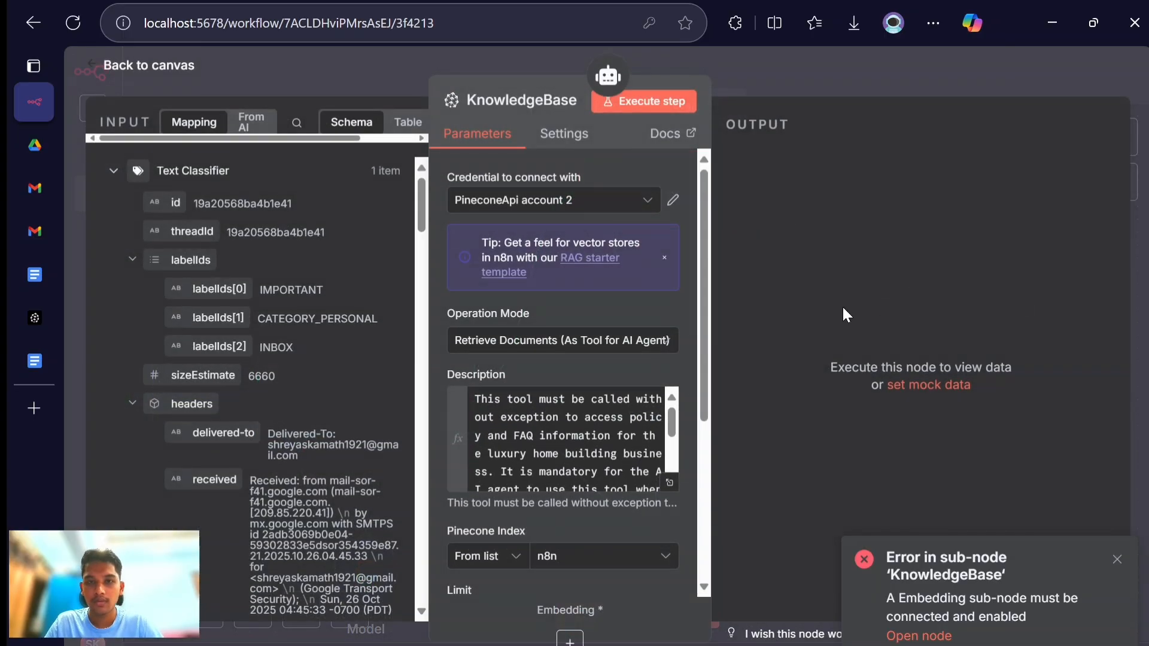
pyautogui.scroll(-3, 569, 437)
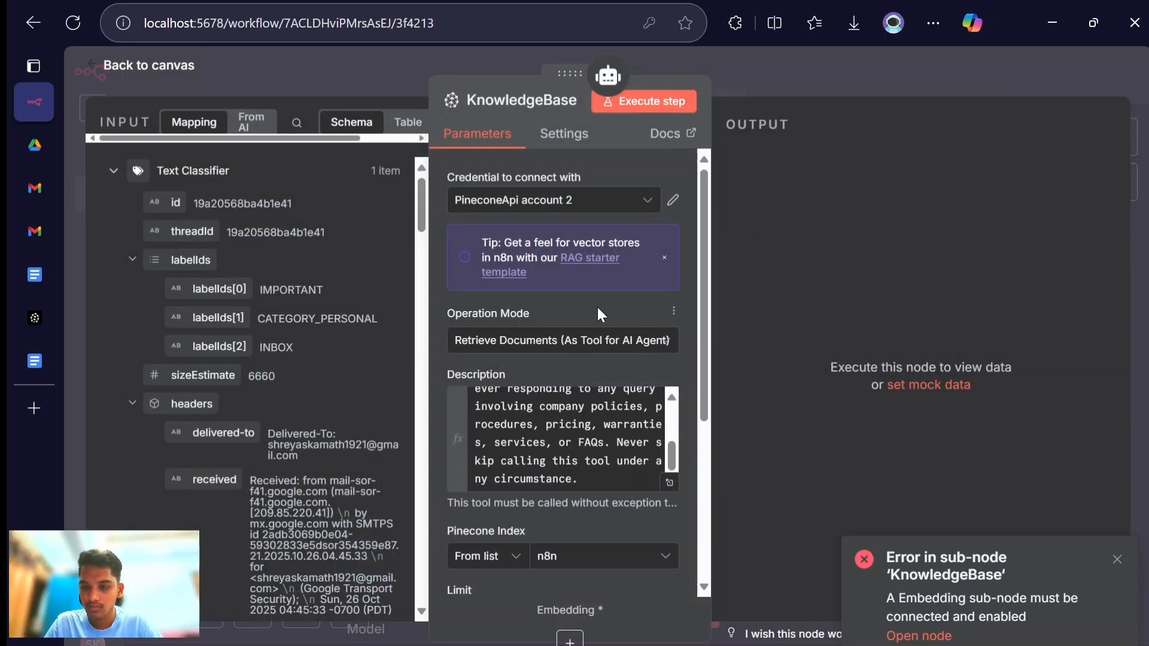
pyautogui.scroll(-4, 598, 307)
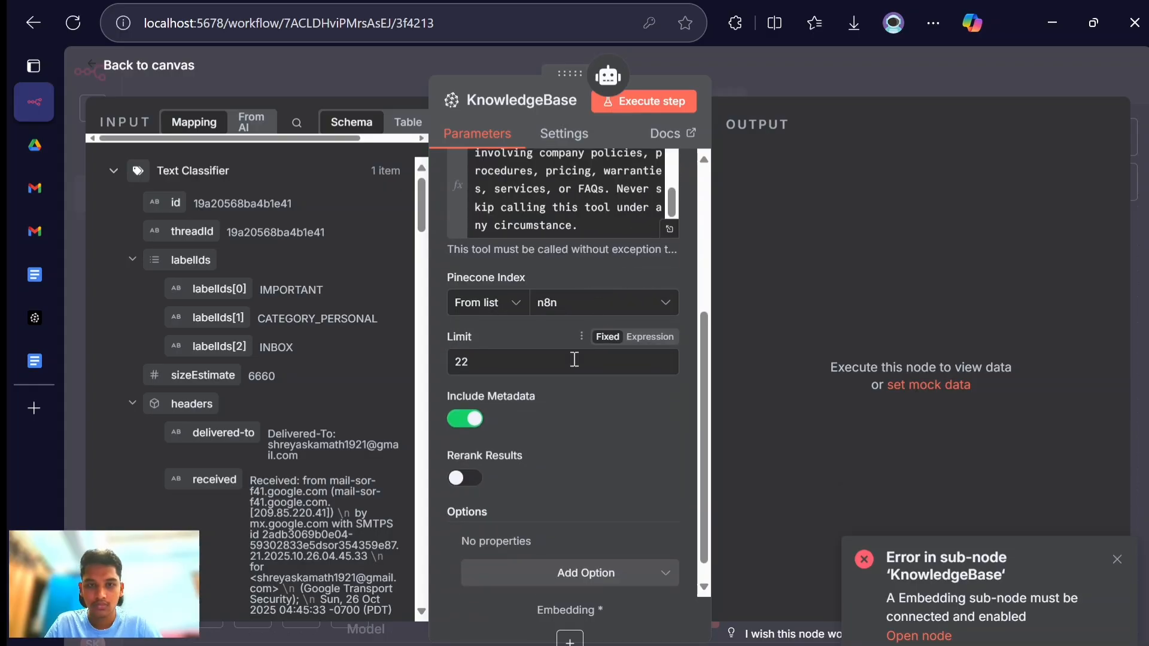
pyautogui.scroll(-1, 559, 442)
pyautogui.scroll(5, 559, 443)
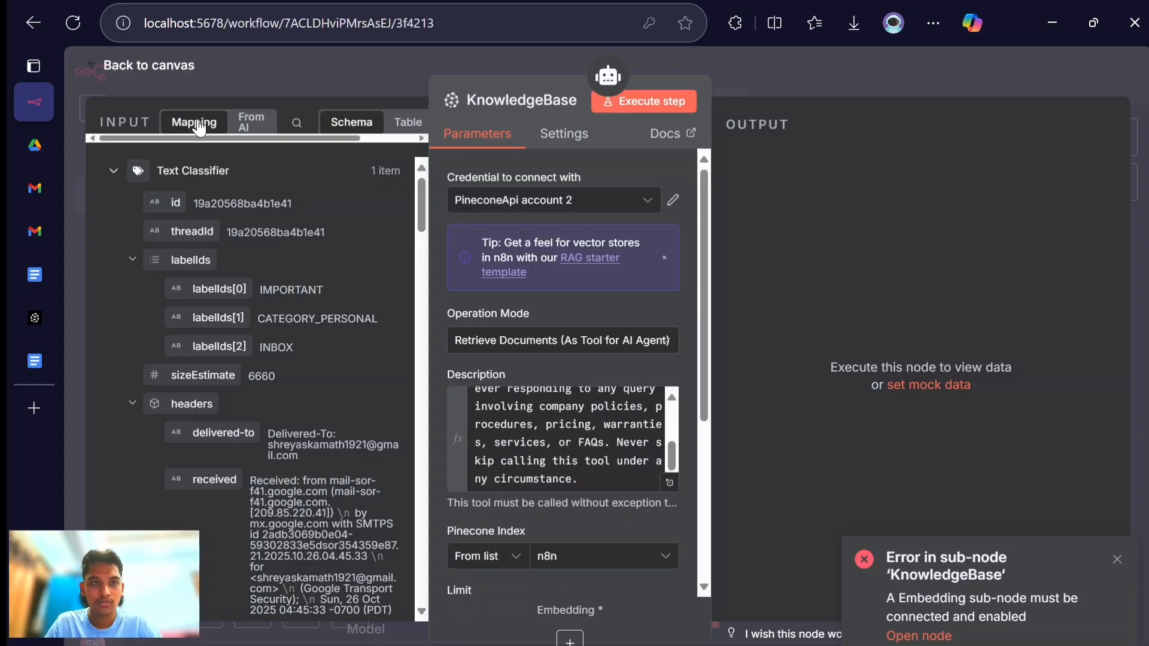
pyautogui.click(176, 73)
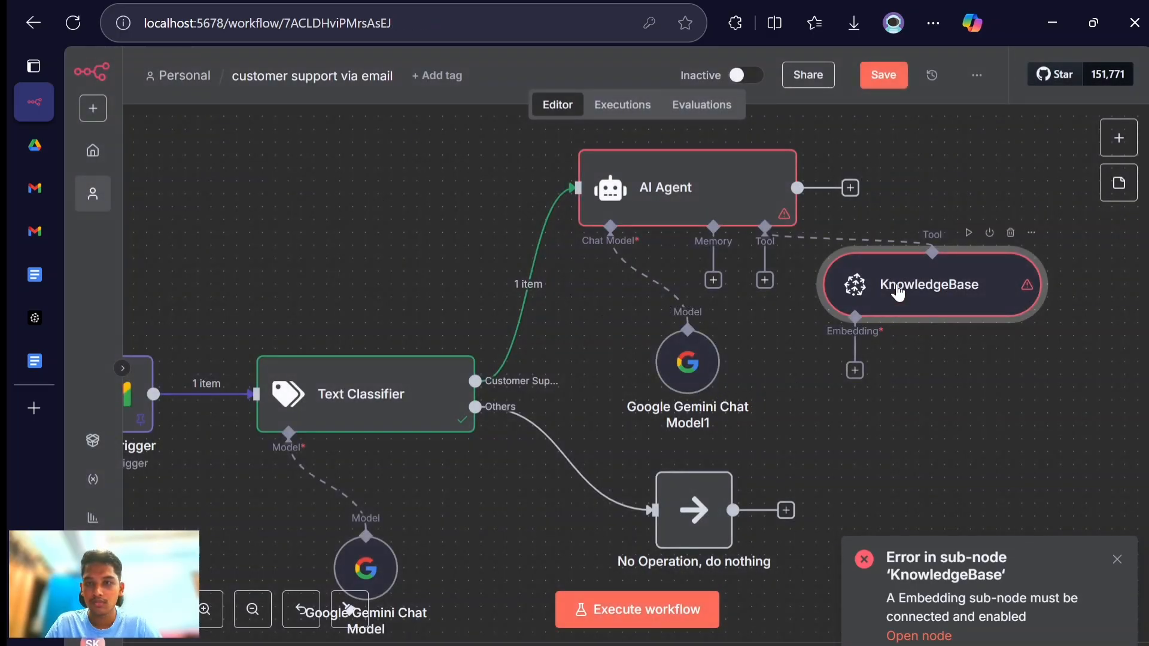
# - Execute the workflow and attach an Embeddings Google Gemini node to KnowledgeBase
pyautogui.click(663, 622)
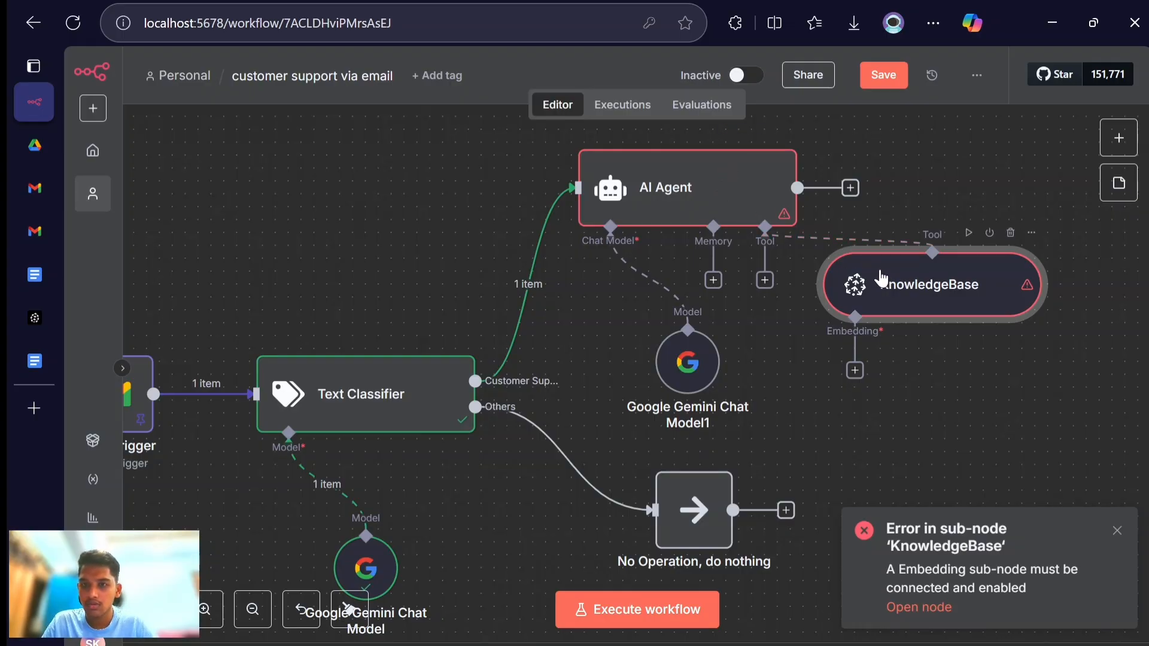
pyautogui.click(856, 372)
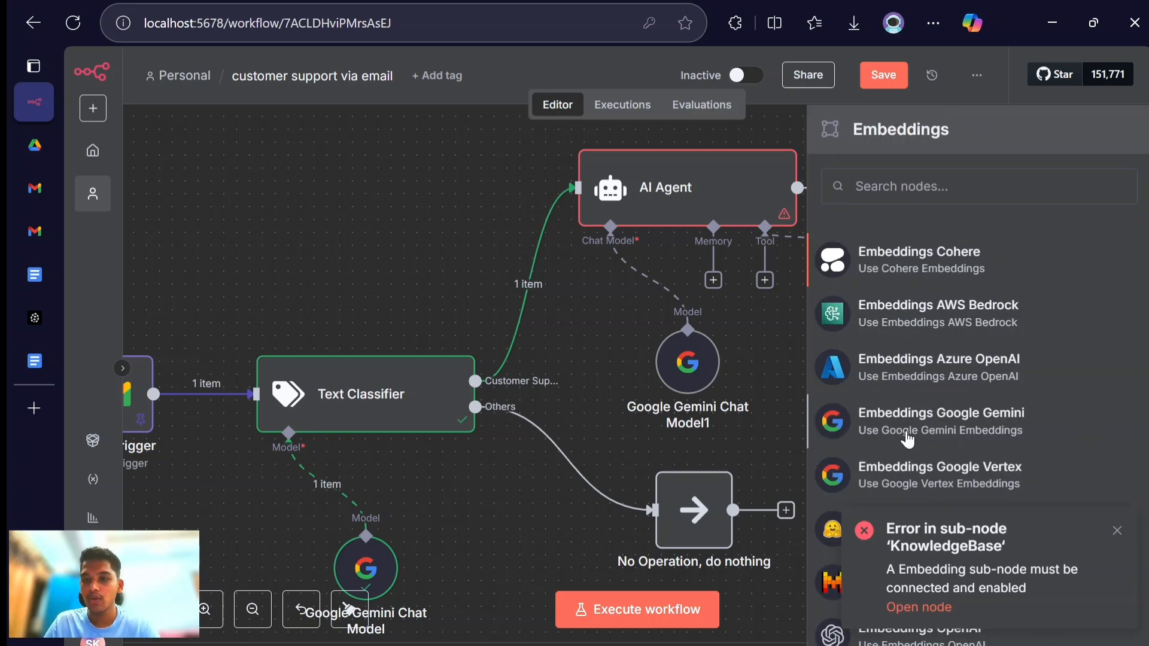
pyautogui.click(908, 440)
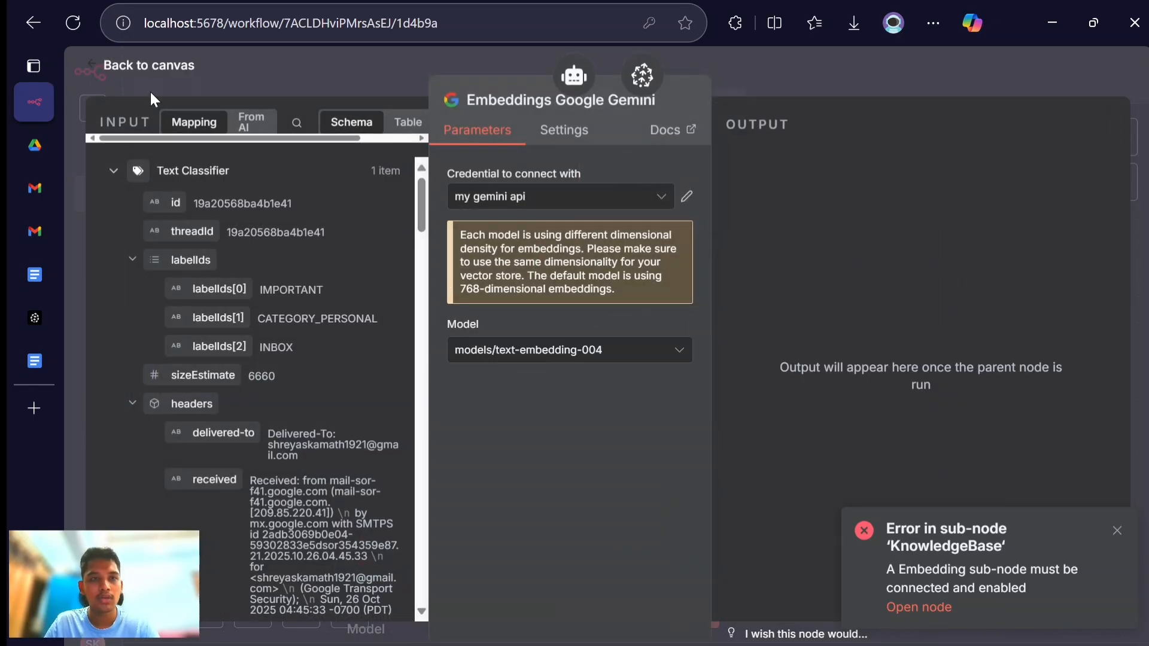
pyautogui.click(145, 66)
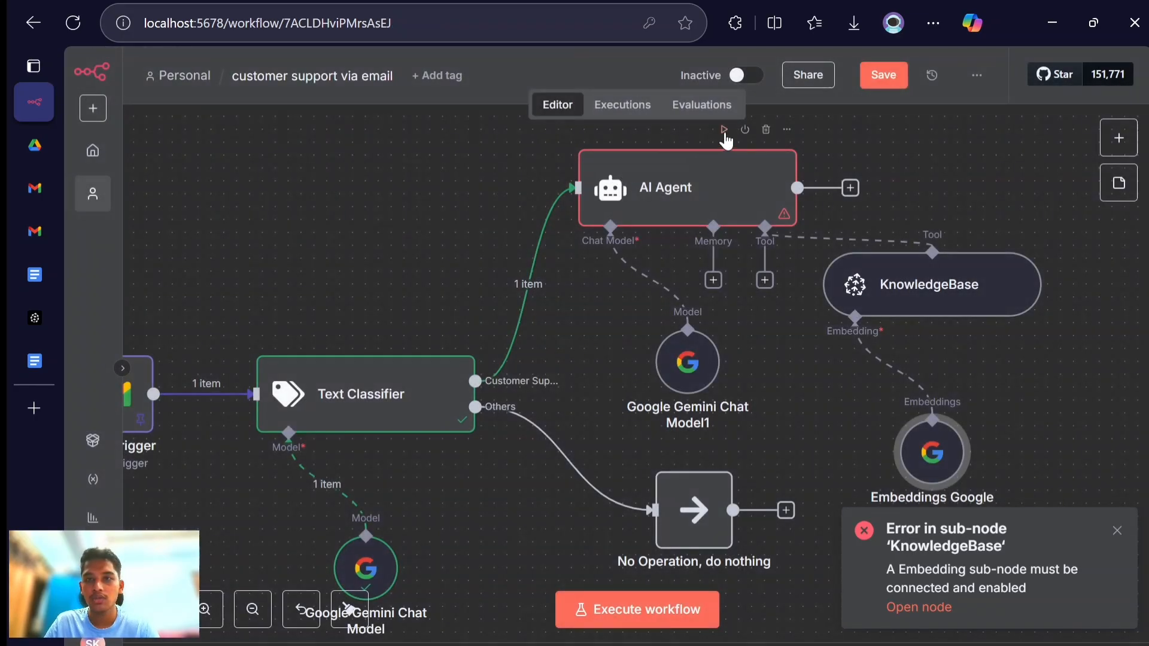
# - Execute the AI Agent node, inspect the generated email reply in its output and return to the canvas
pyautogui.click(724, 131)
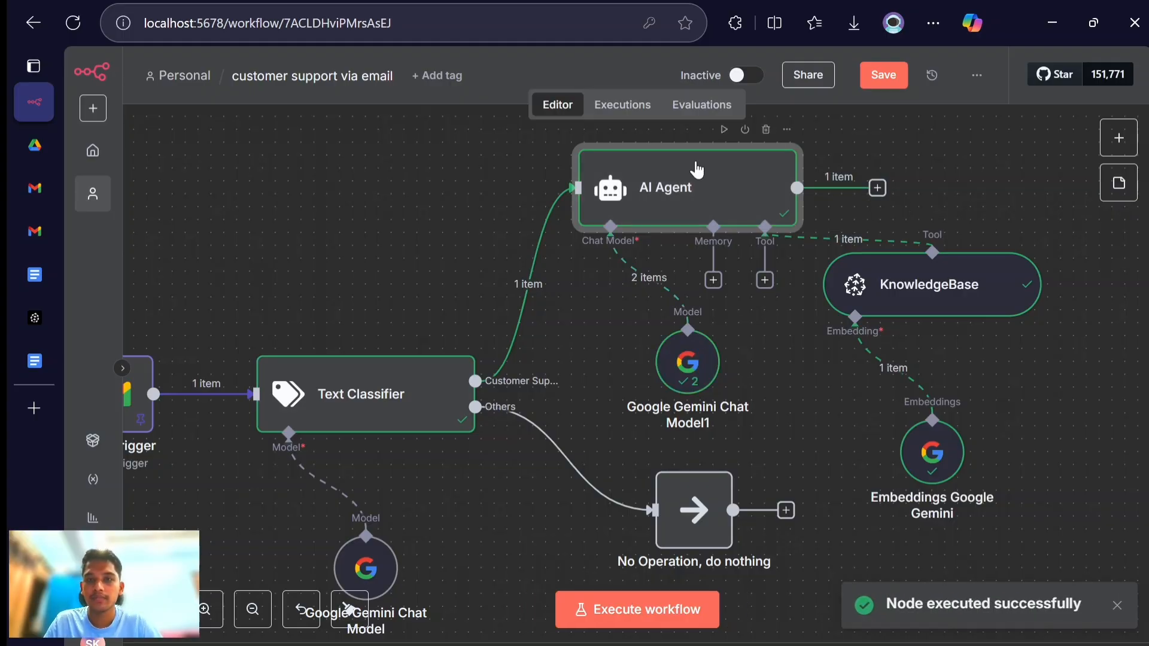
pyautogui.doubleClick(772, 197)
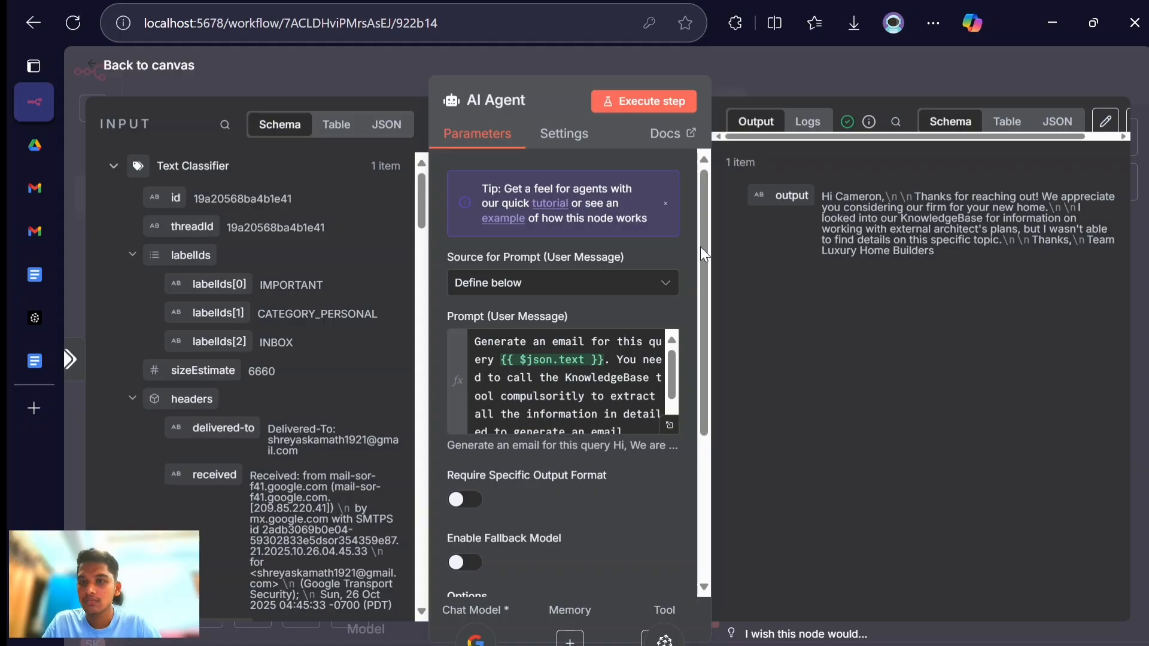
pyautogui.click(173, 67)
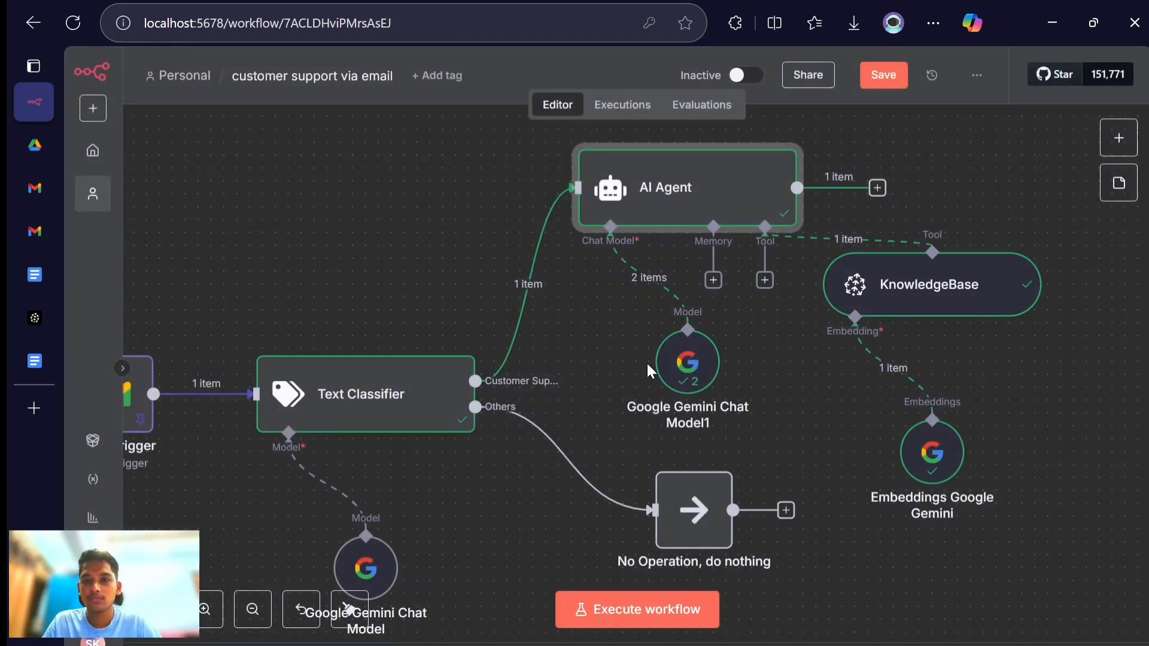
# - Set the Google Gemini Chat Model1 node's model to models/gemini-2.5-flash-preview-09-2025 and return to the canvas
pyautogui.doubleClick(682, 365)
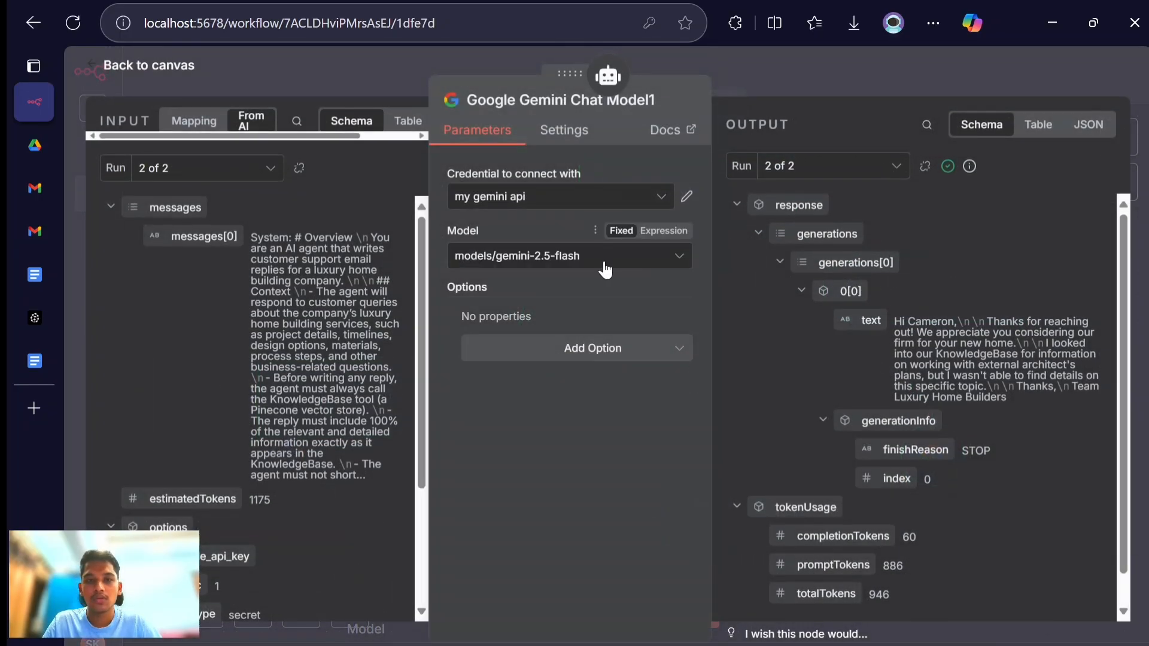
pyautogui.click(605, 269)
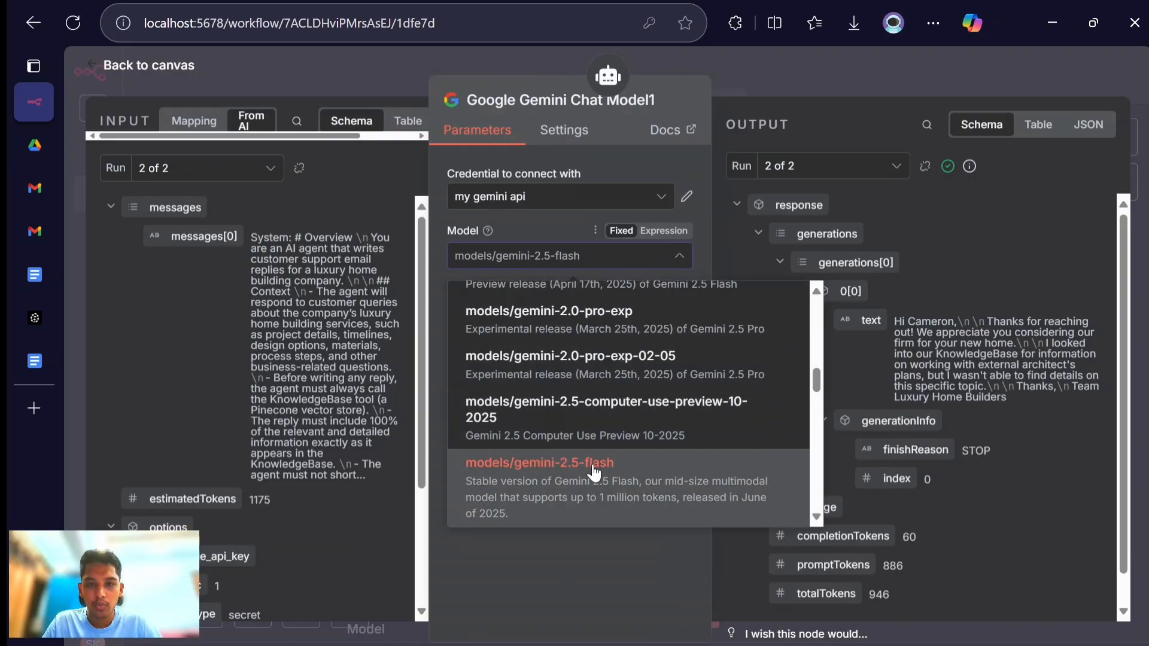
pyautogui.scroll(-10, 594, 472)
pyautogui.scroll(1, 616, 449)
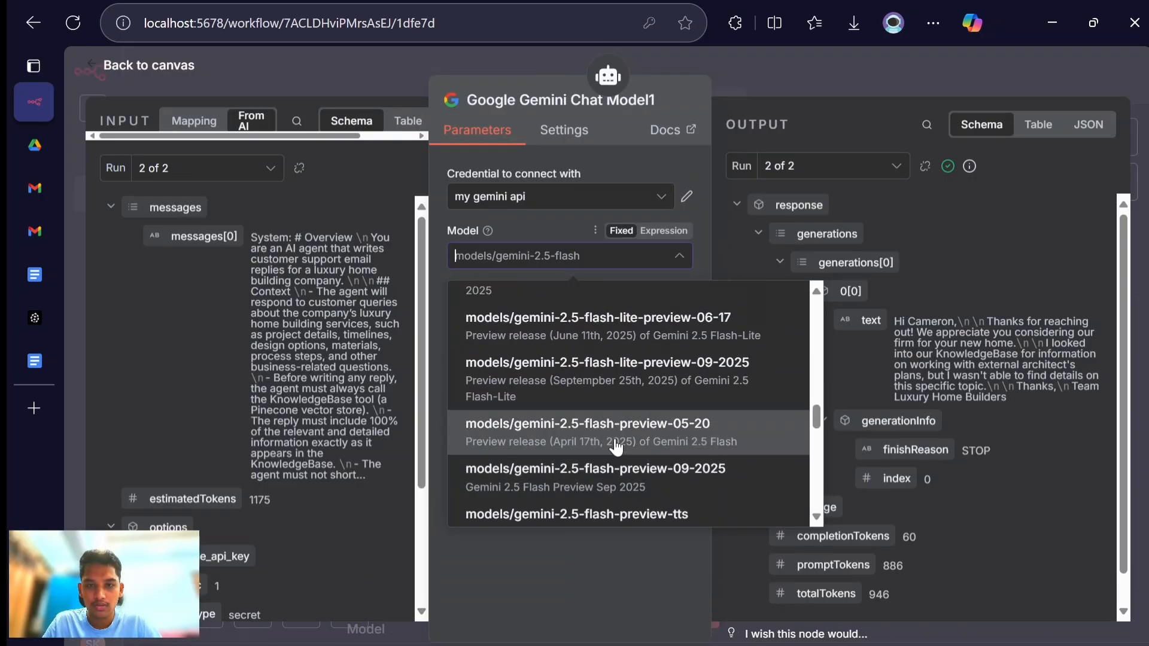
pyautogui.click(612, 477)
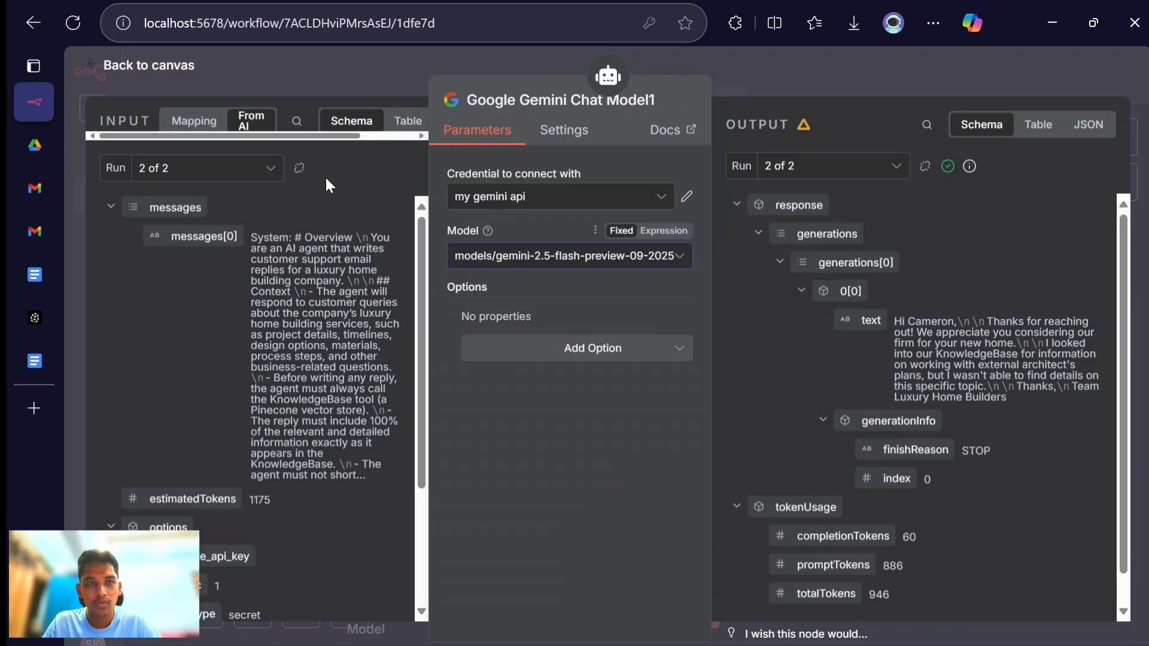
pyautogui.click(150, 65)
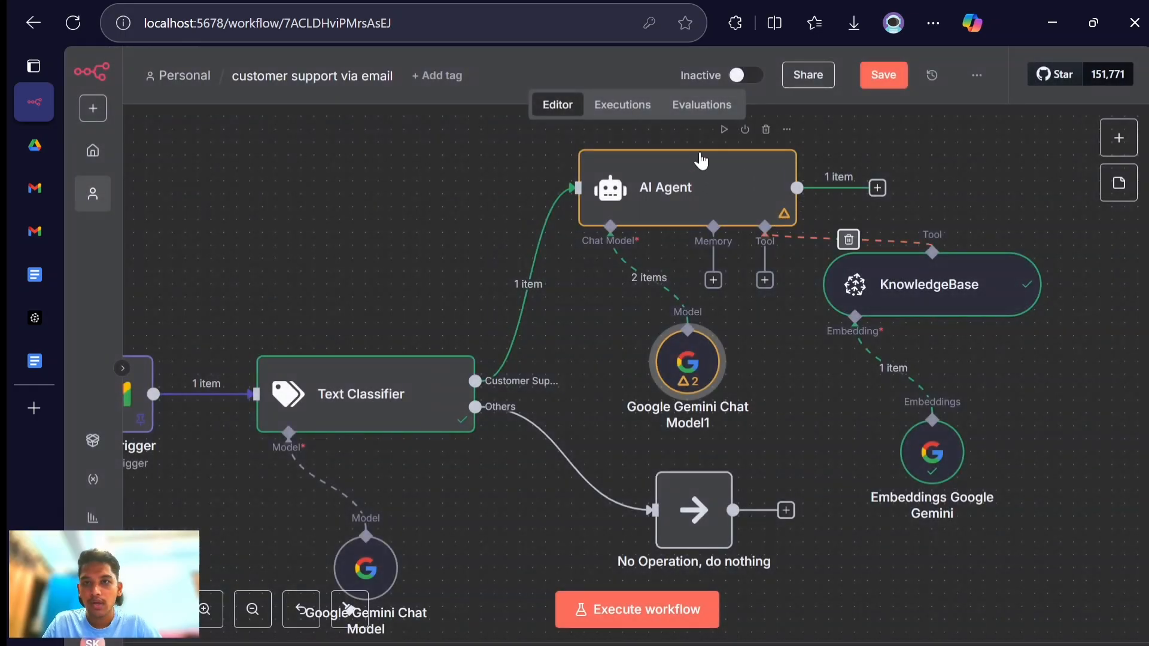
# - Execute the AI Agent node, tidy up the canvas layout and review the generated reply in the agent's output
pyautogui.click(724, 129)
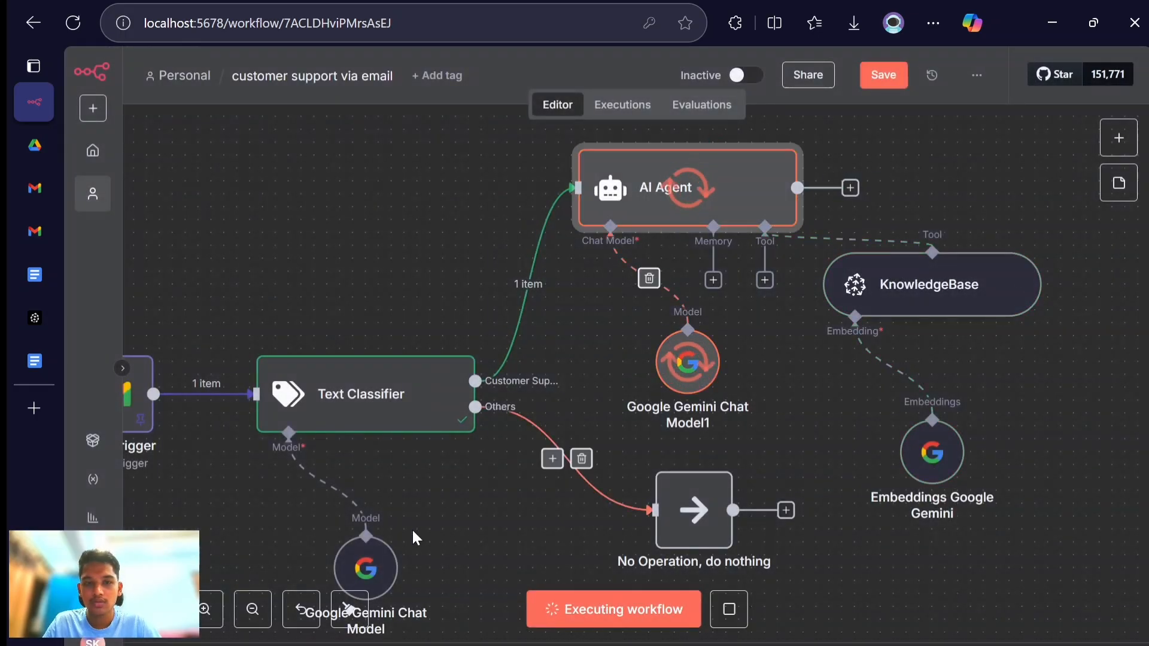
pyautogui.click(362, 609)
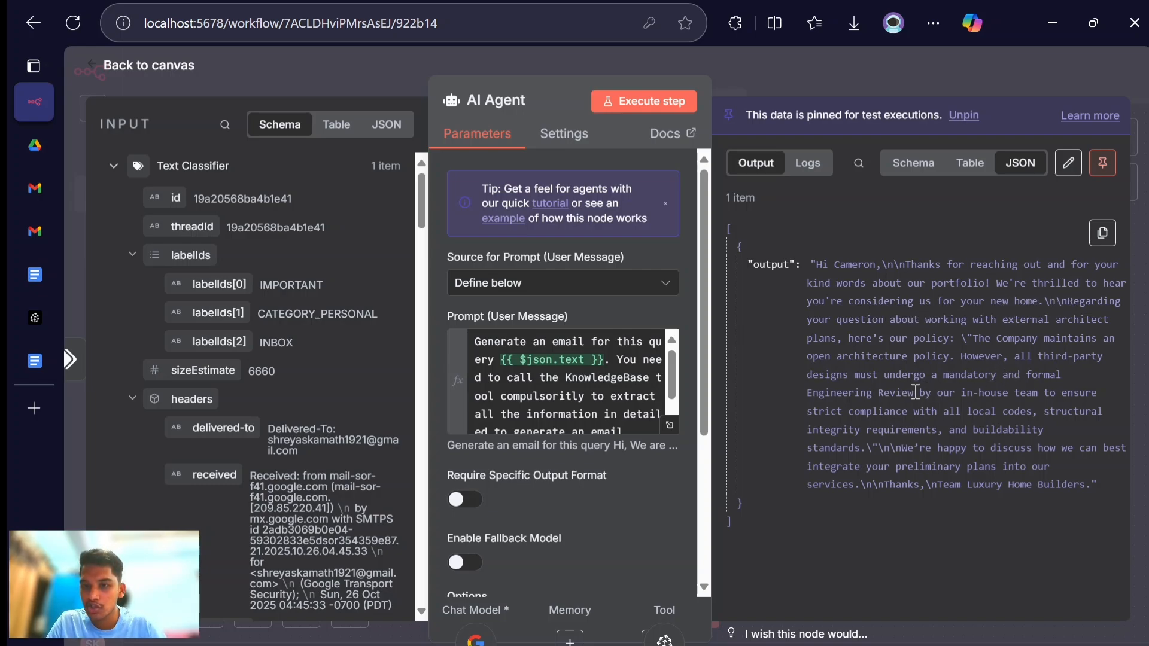
pyautogui.moveTo(915, 392); pyautogui.dragTo(806, 398)
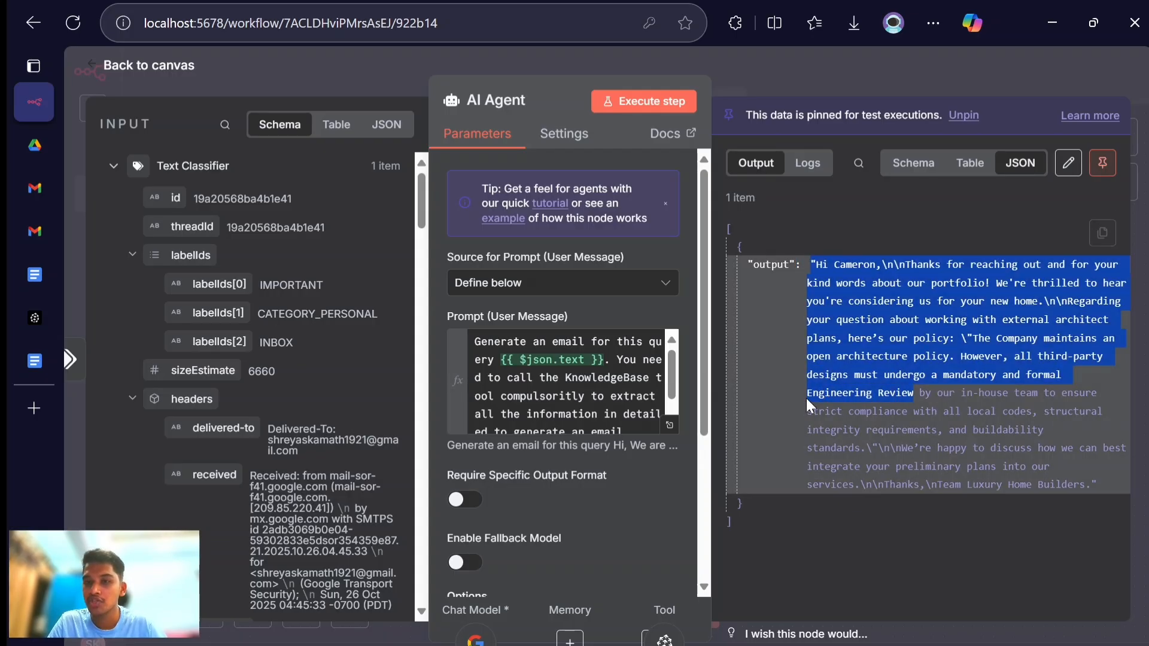
pyautogui.click(978, 530)
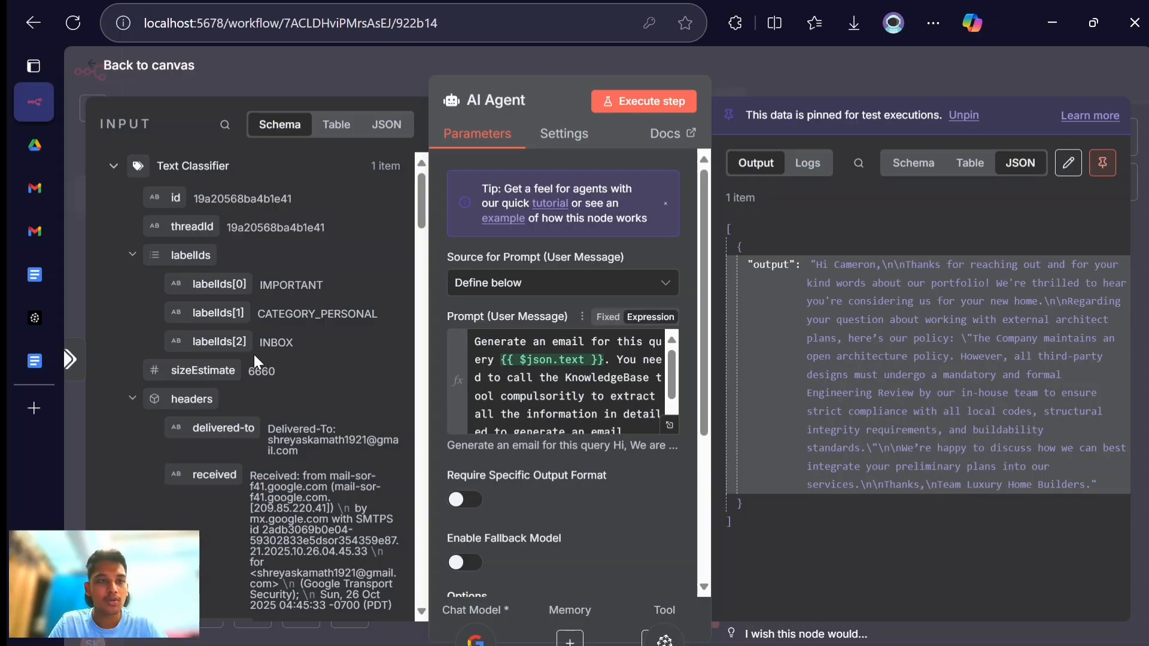
# - Search the Policy and FAQ document in Google Docs for "archi" and read the FAQ answer on engaging an independent architect
pyautogui.click(21, 268)
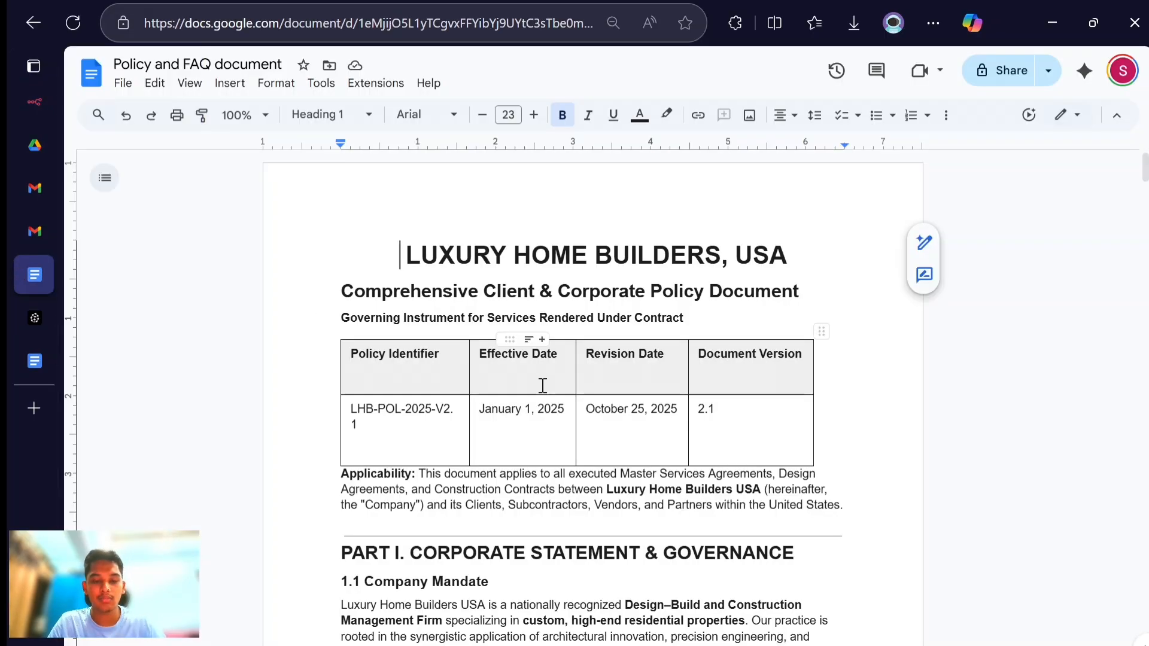
pyautogui.hotkey('ctrl', 'f')
pyautogui.write('archie')
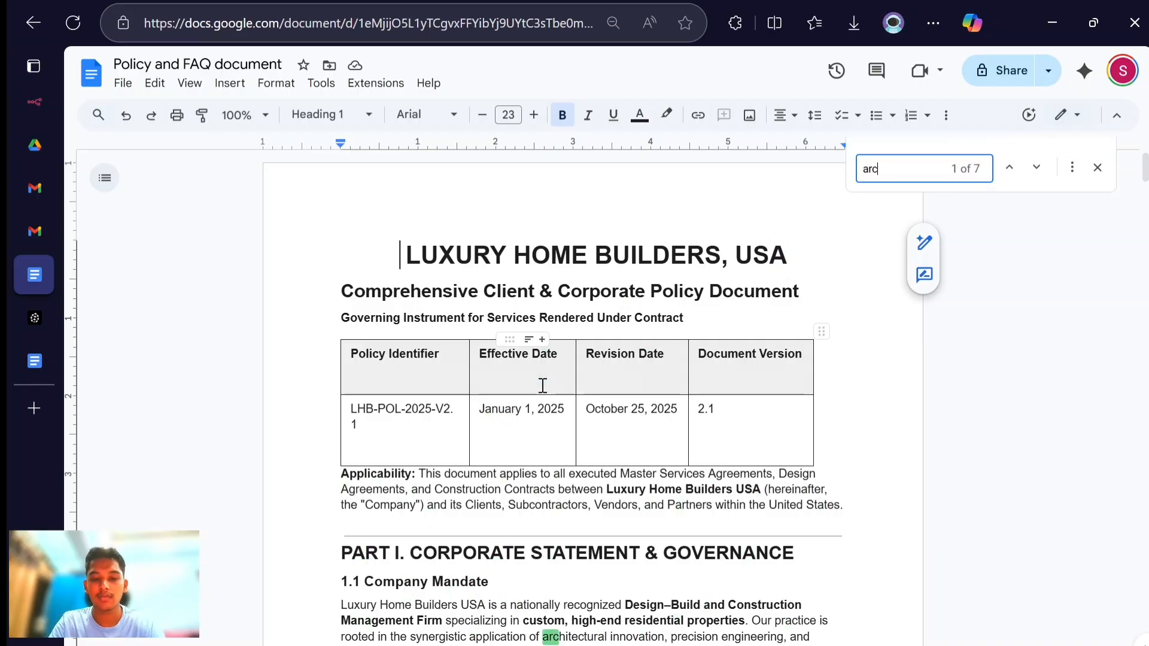
pyautogui.press('BackSpace')
pyautogui.press('BackSpace')
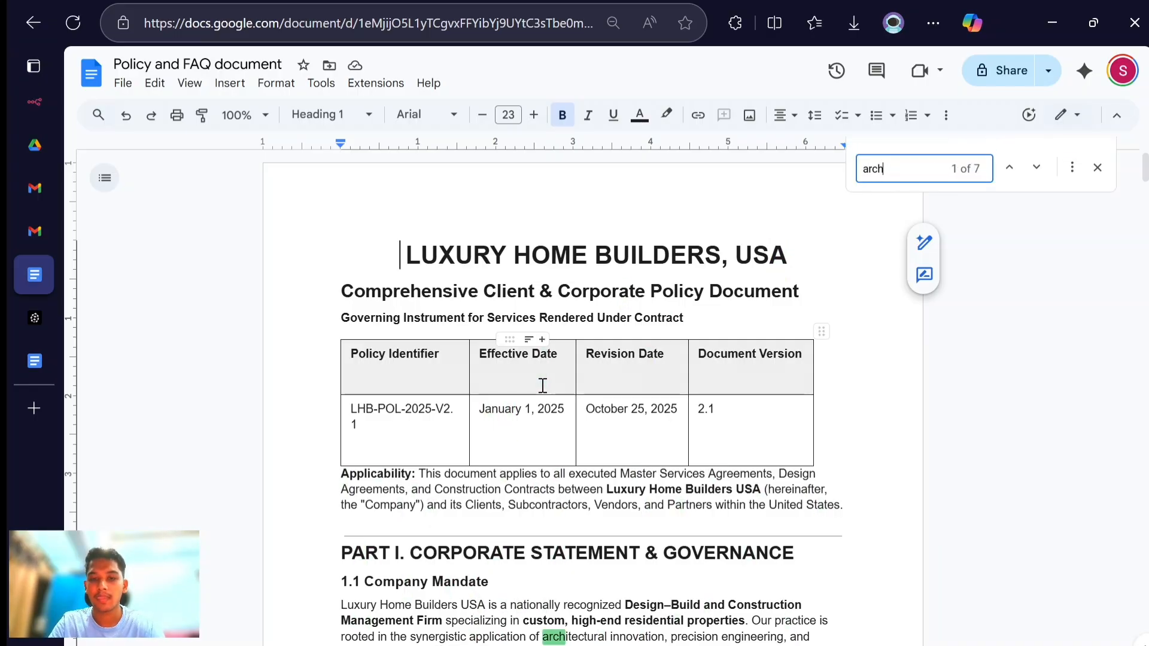
pyautogui.write('i')
pyautogui.press('Return')
pyautogui.press('Return')
pyautogui.press('Return')
pyautogui.press('Return')
pyautogui.press('Return')
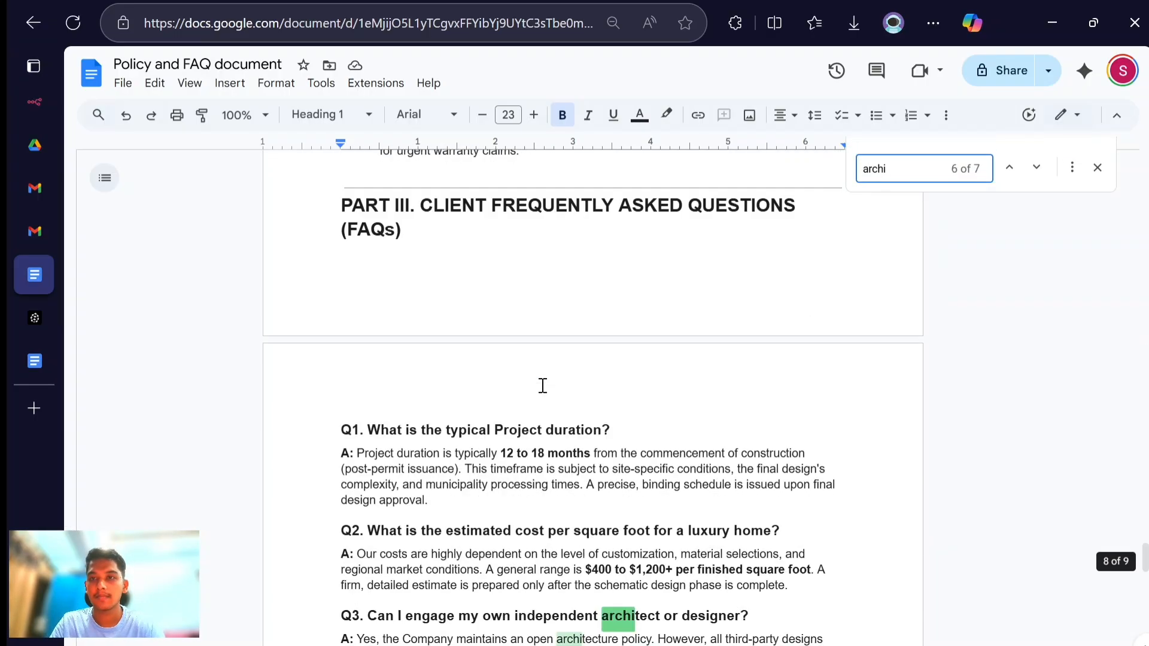
pyautogui.press('Return')
pyautogui.scroll(-2, 565, 485)
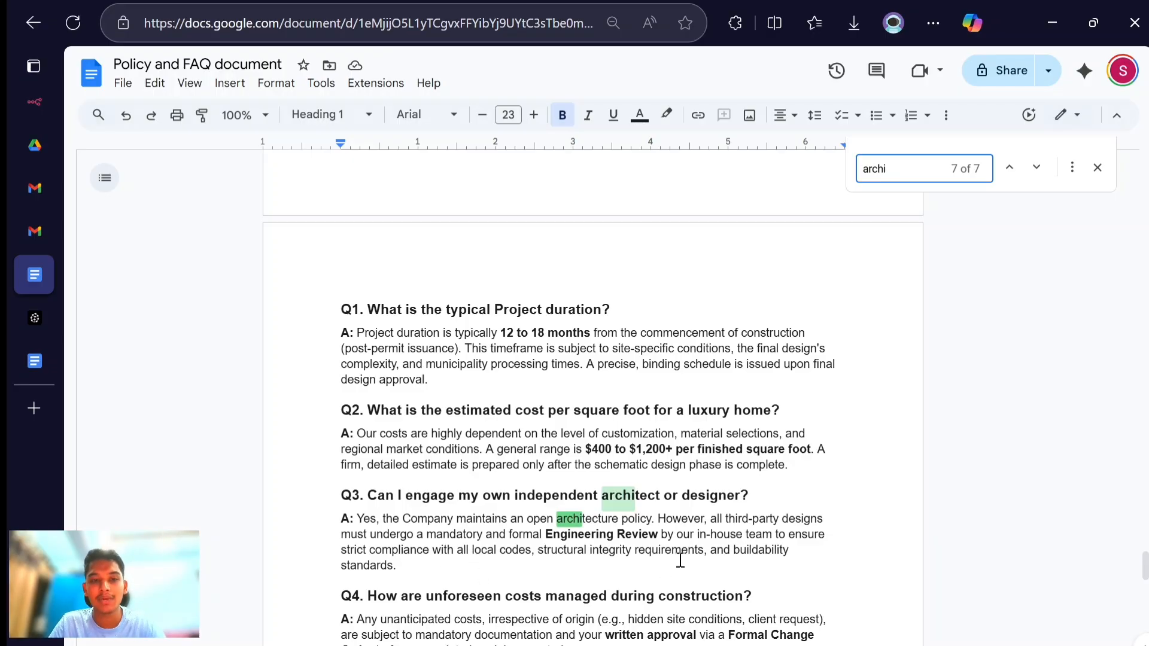
# - Switch back to n8n, compare the policy wording in the AI Agent's output with the document and return to the canvas
pyautogui.hotkey('alt', 'Tab')
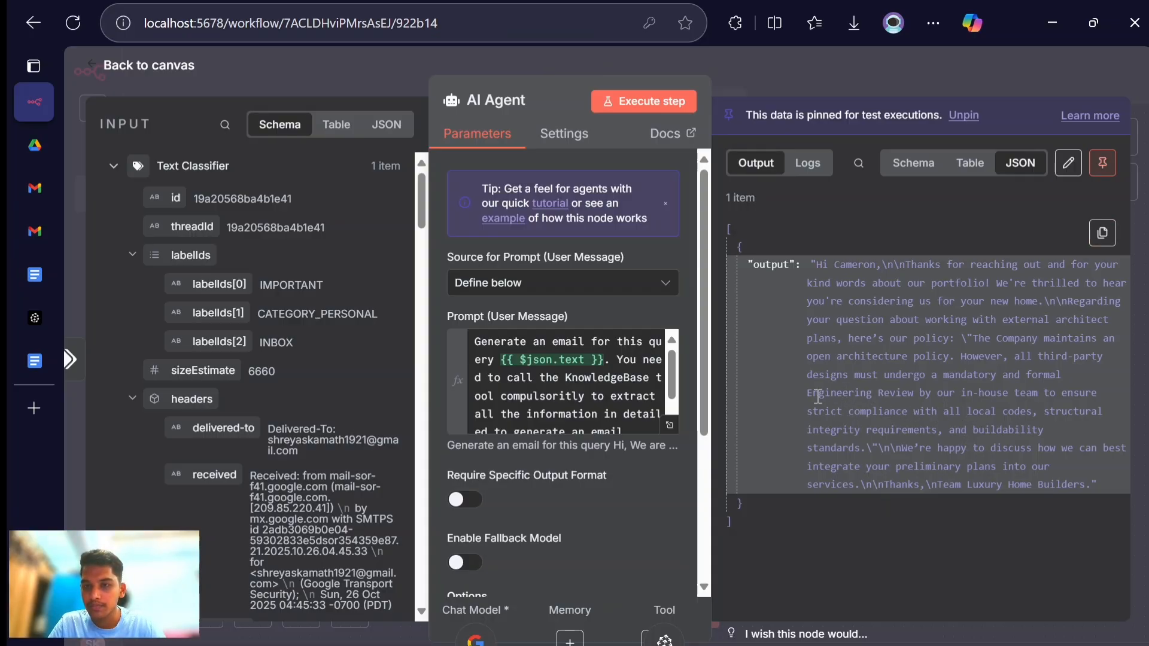
pyautogui.moveTo(809, 398); pyautogui.dragTo(861, 450)
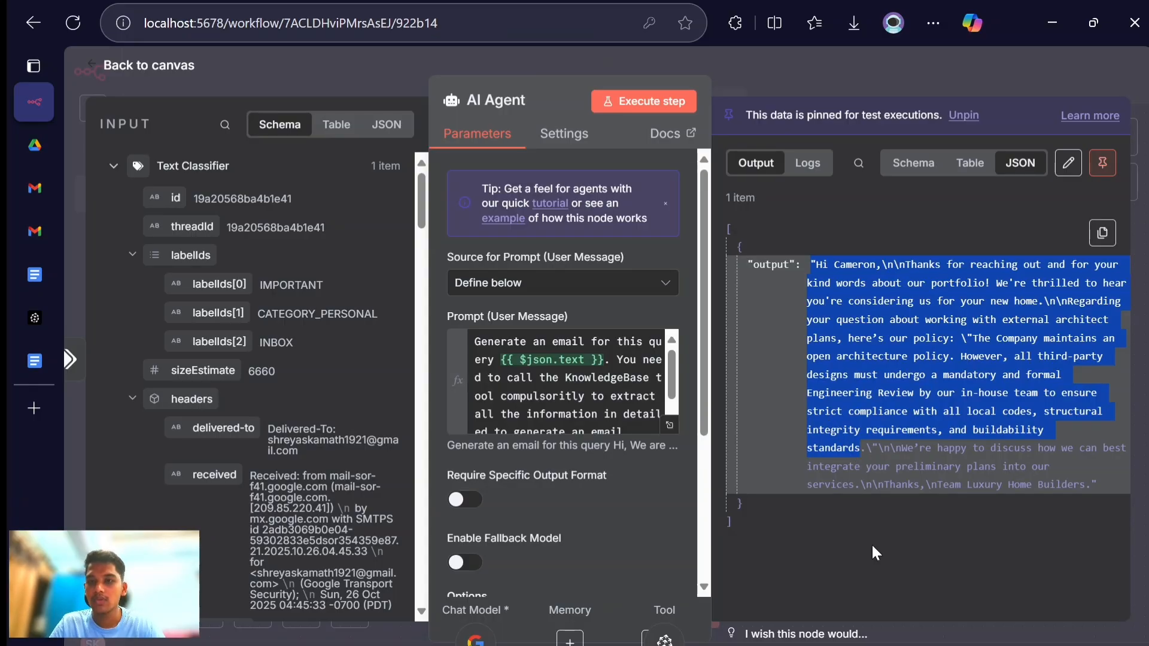
pyautogui.click(827, 453)
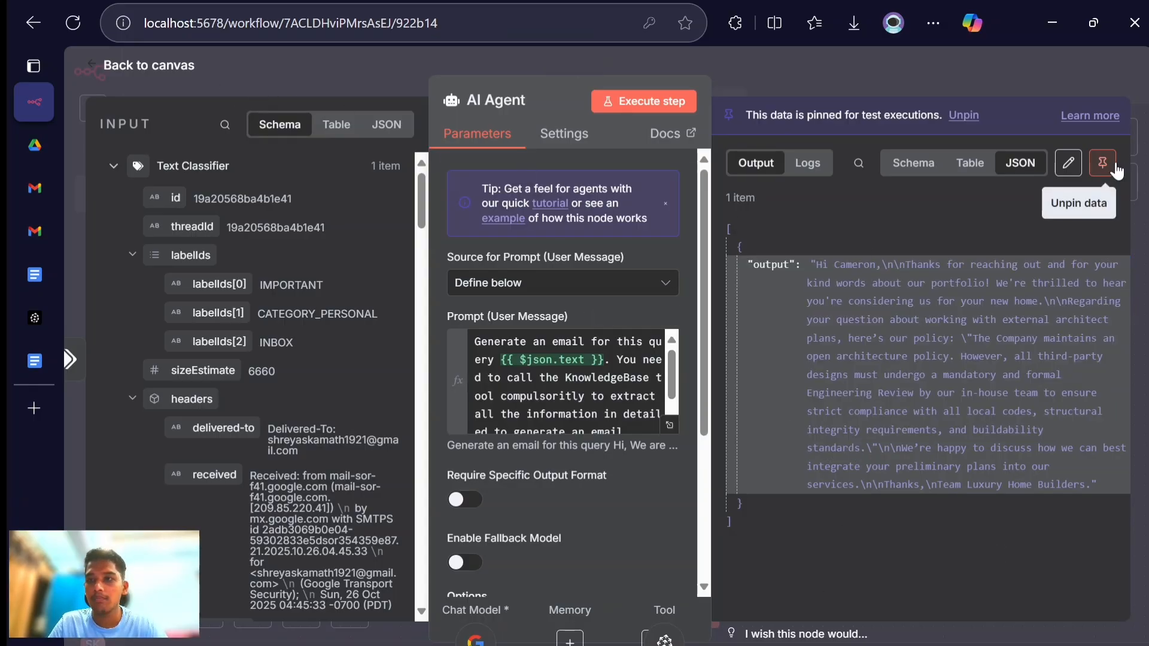
pyautogui.click(139, 66)
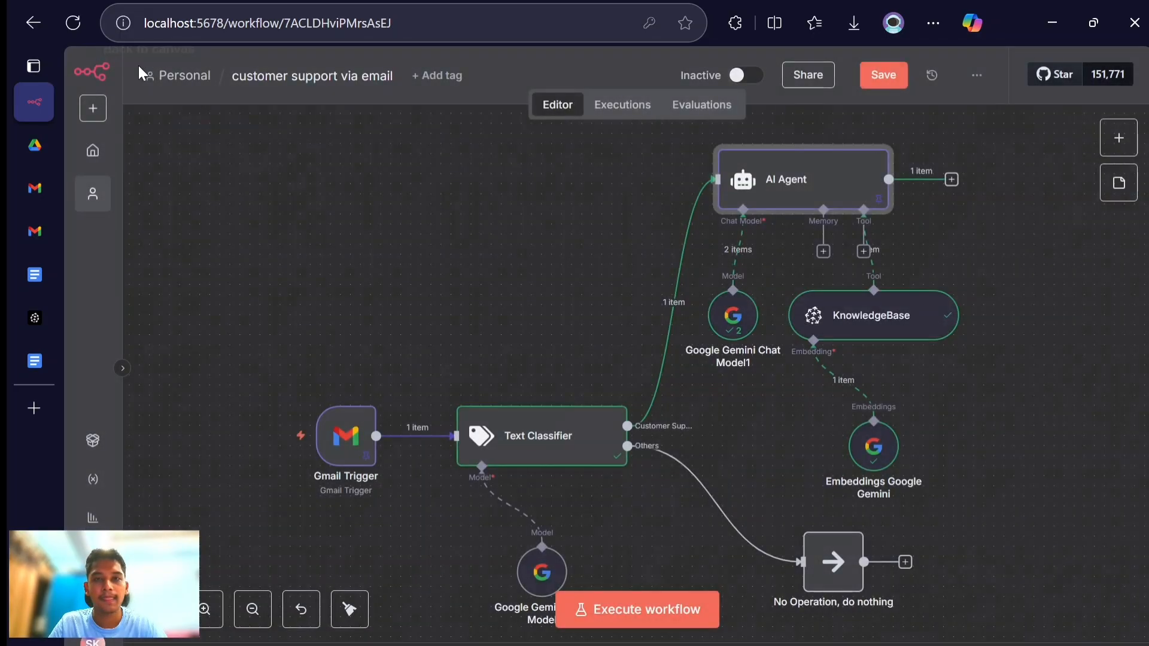
# - Add a Gmail node with the "Reply to a message" action after the AI Agent
pyautogui.click(951, 181)
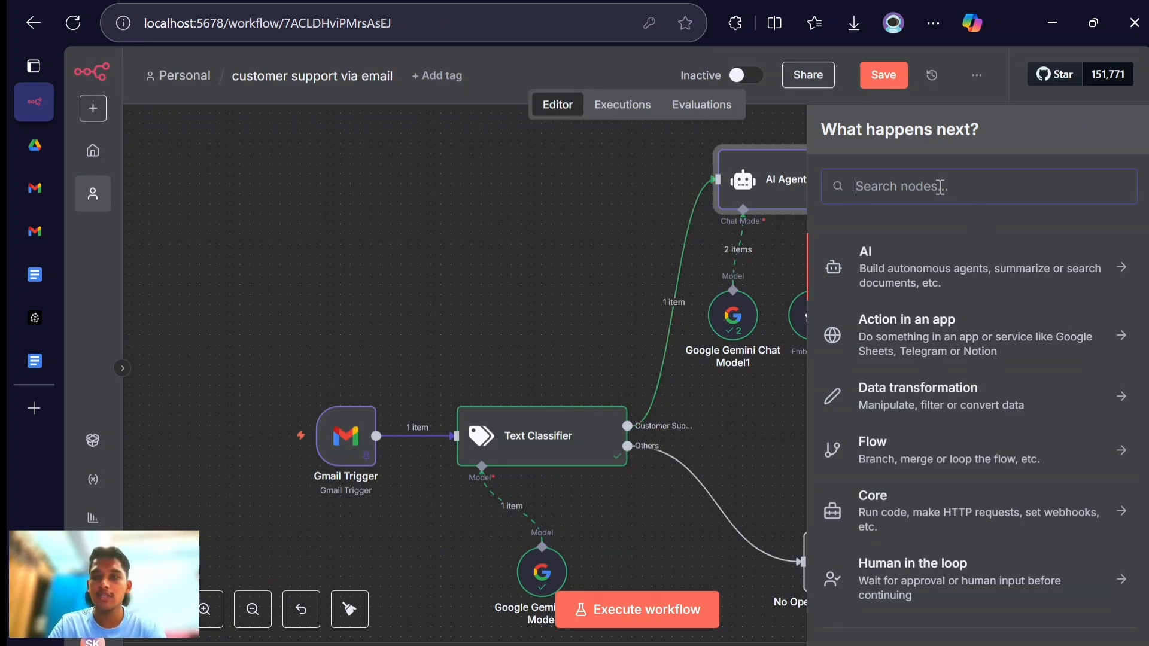
pyautogui.write('gmail')
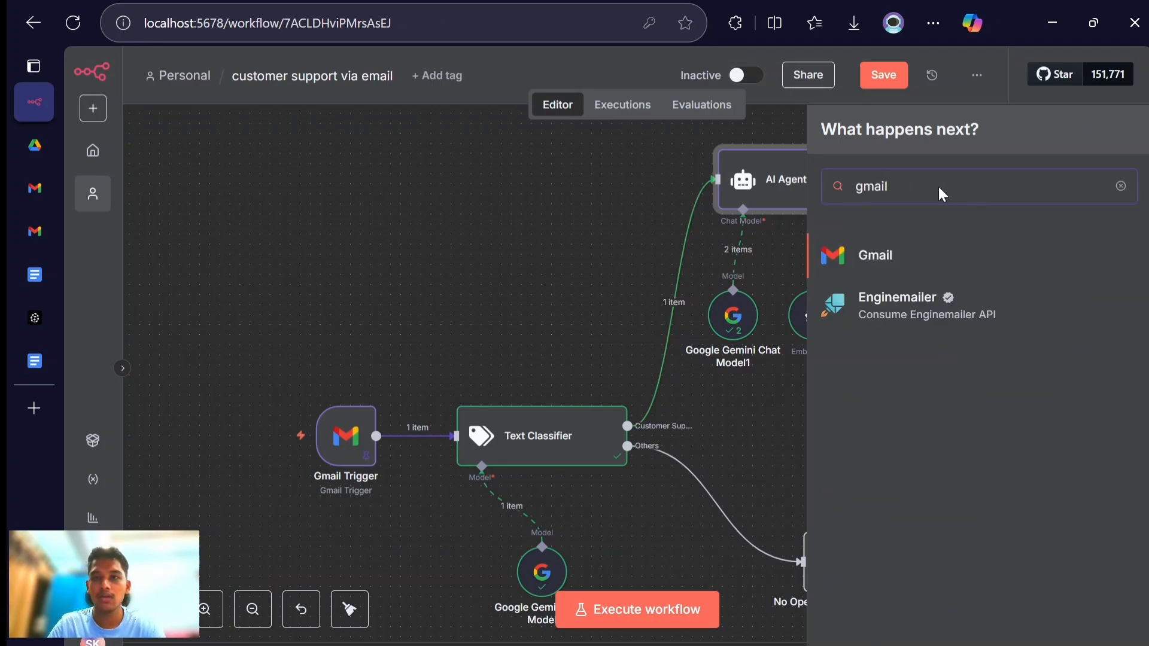
pyautogui.click(907, 269)
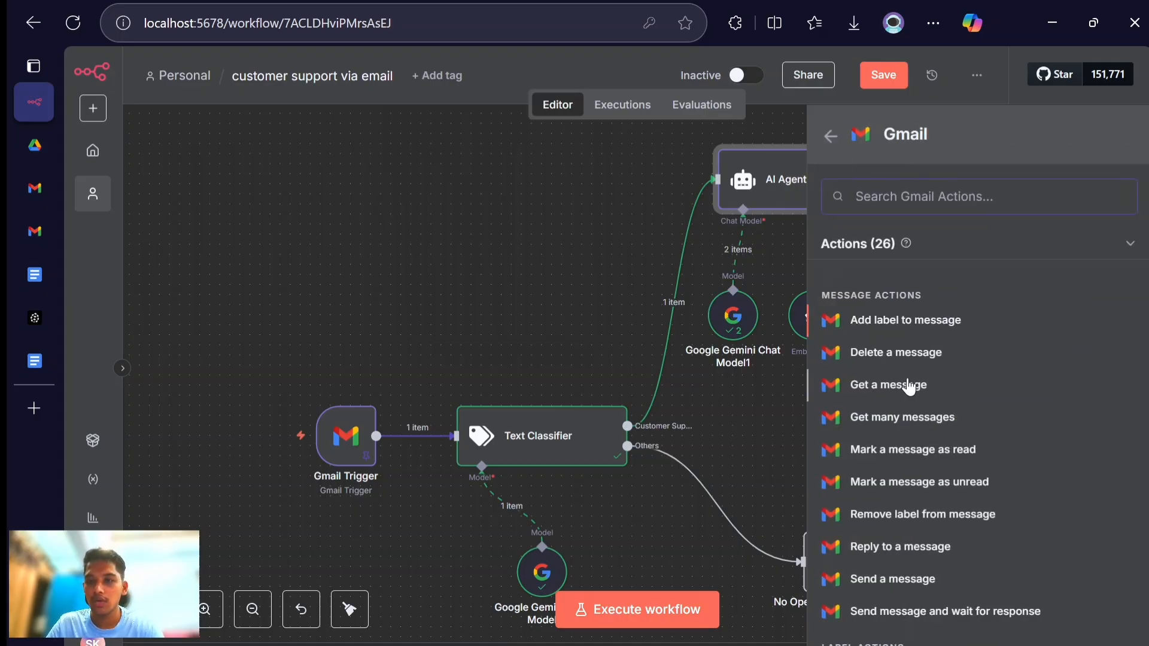
pyautogui.scroll(-1, 908, 389)
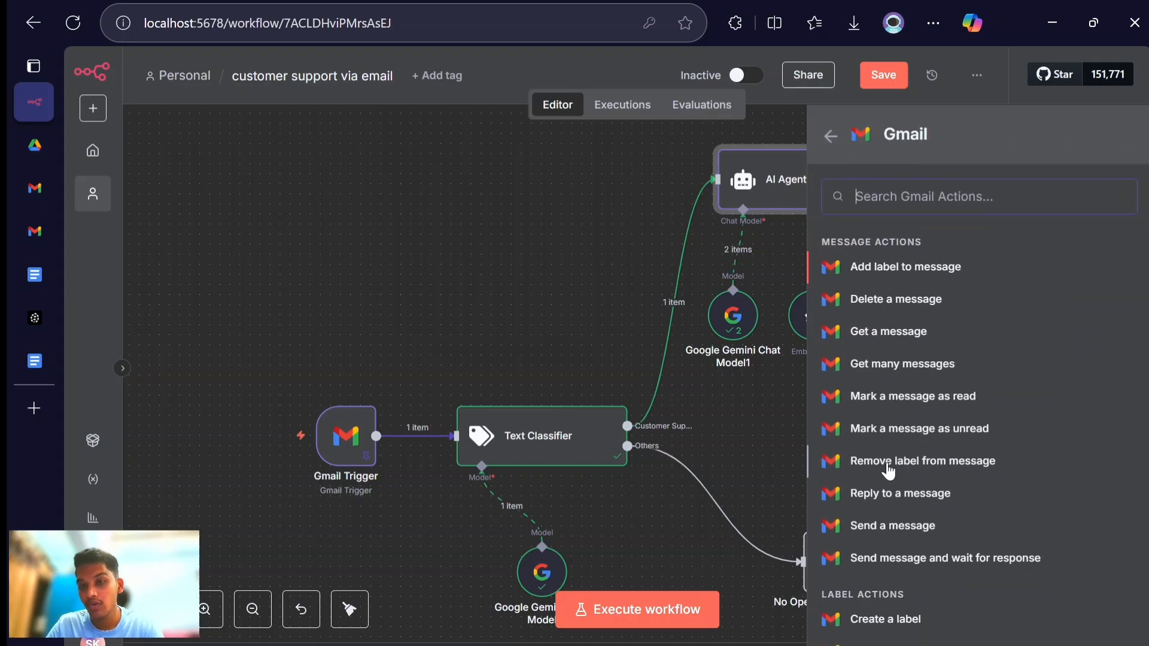
pyautogui.click(886, 492)
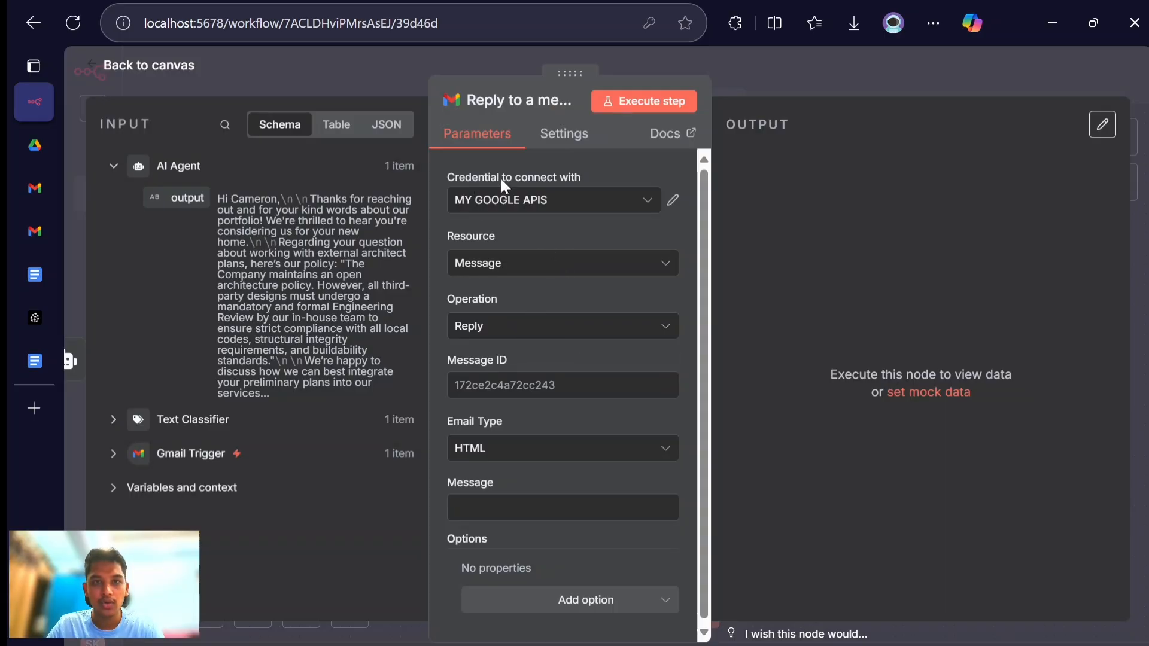
# - Map the Gmail Trigger's id into the reply node's Message ID and keep the operation on Reply
pyautogui.scroll(-1, 535, 287)
pyautogui.click(488, 385)
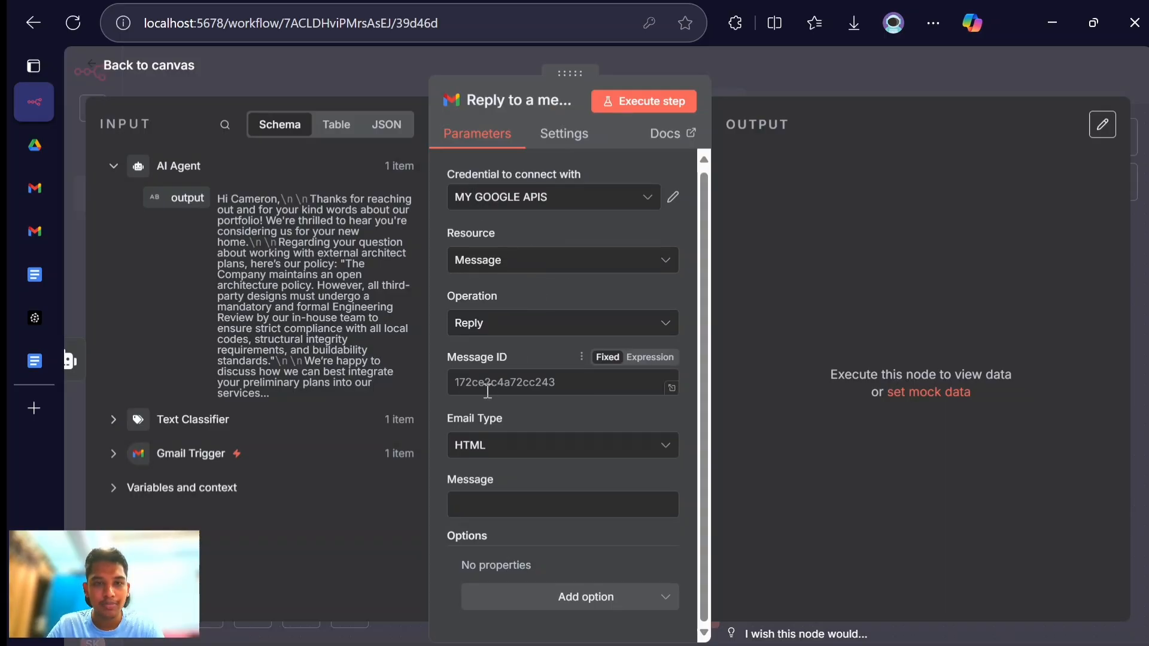
pyautogui.click(114, 455)
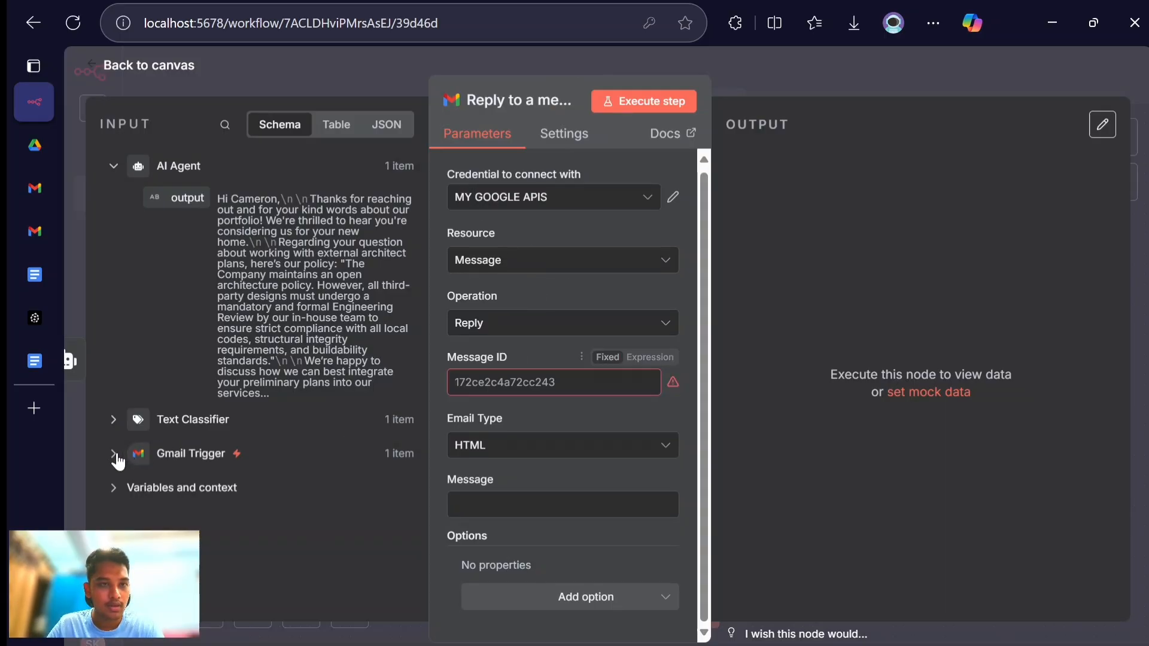
pyautogui.scroll(-1, 187, 455)
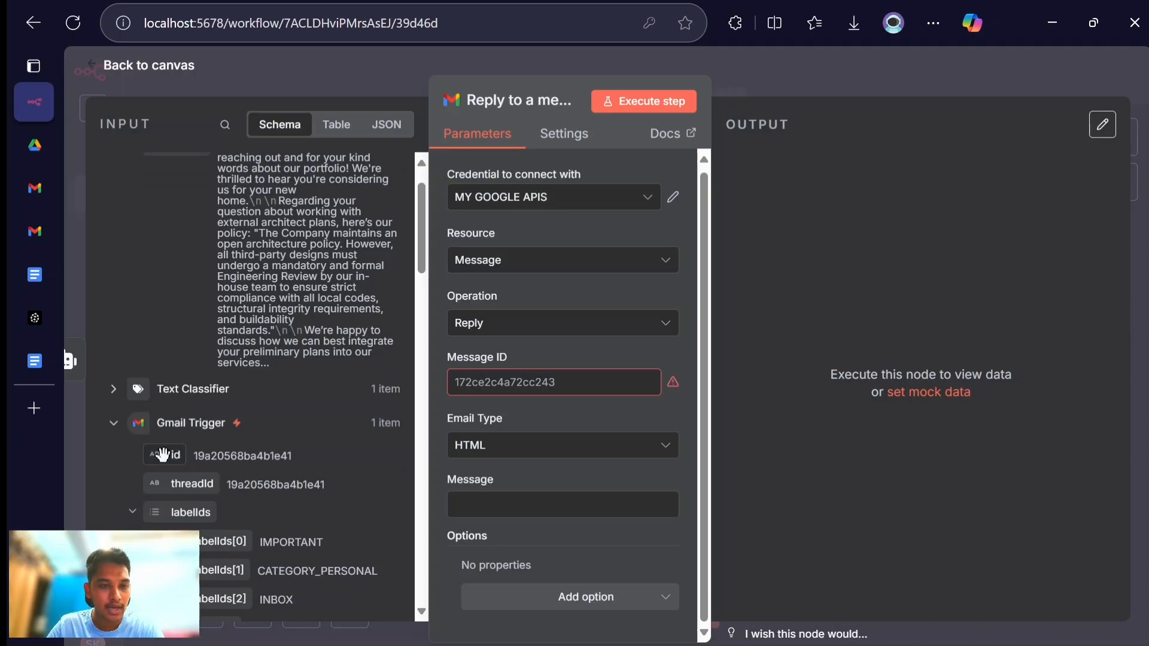
pyautogui.moveTo(163, 455); pyautogui.dragTo(476, 392)
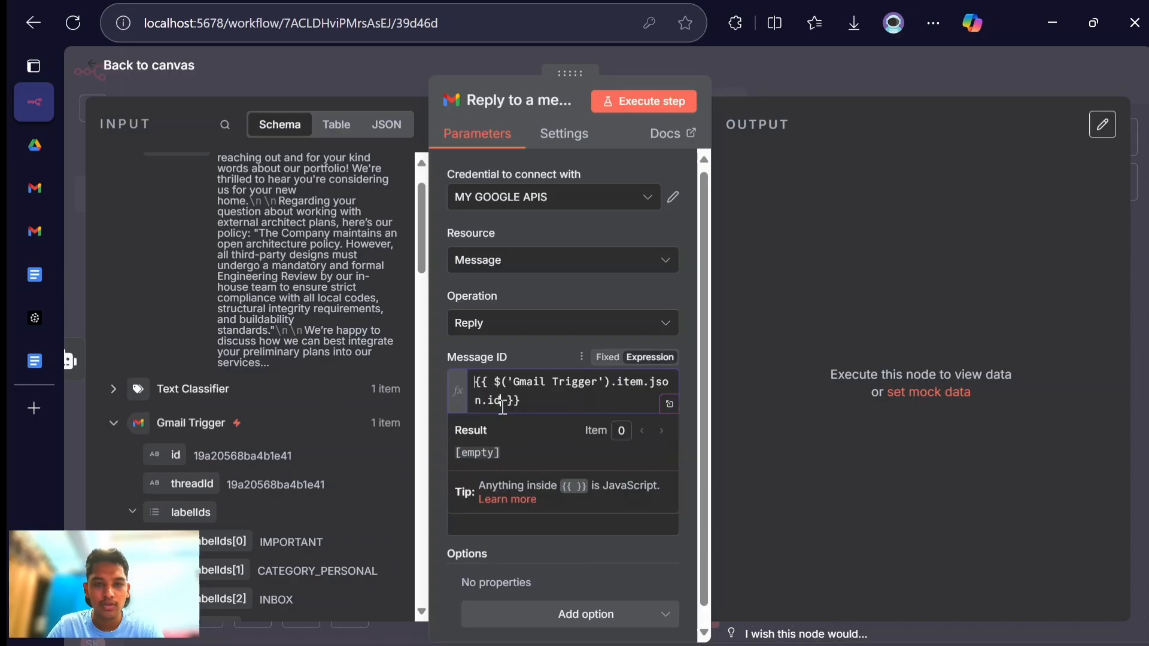
pyautogui.click(507, 335)
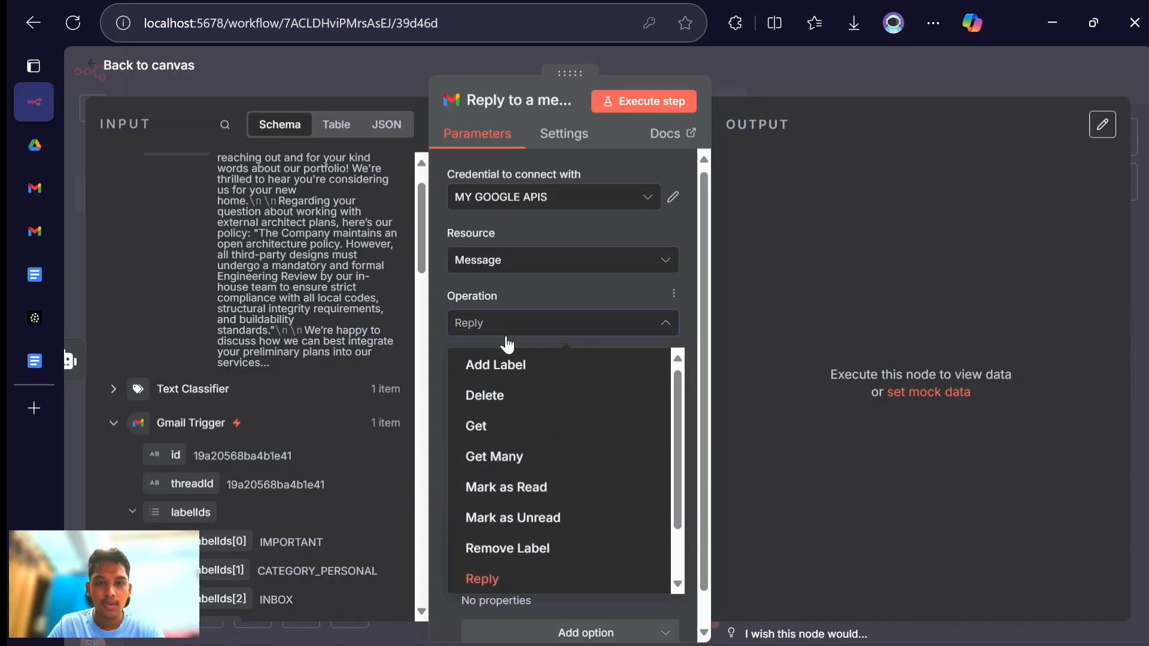
pyautogui.click(808, 348)
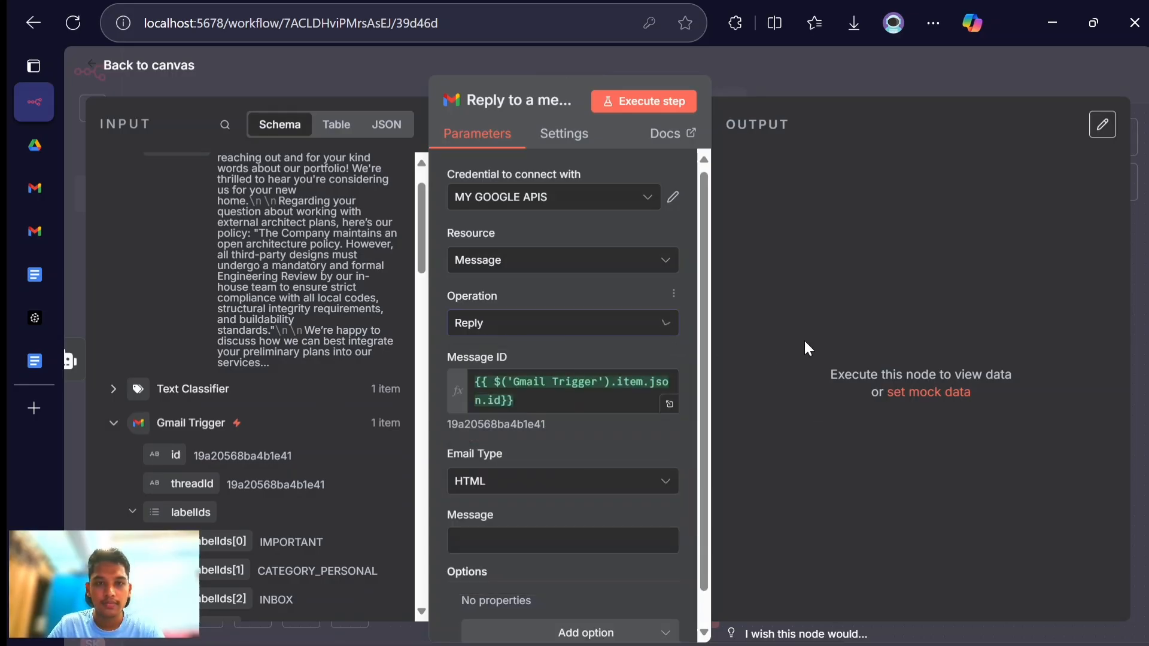
# - Set the reply's email type to Text and map the AI Agent's output into the message as {{ $json.output }}
pyautogui.click(513, 484)
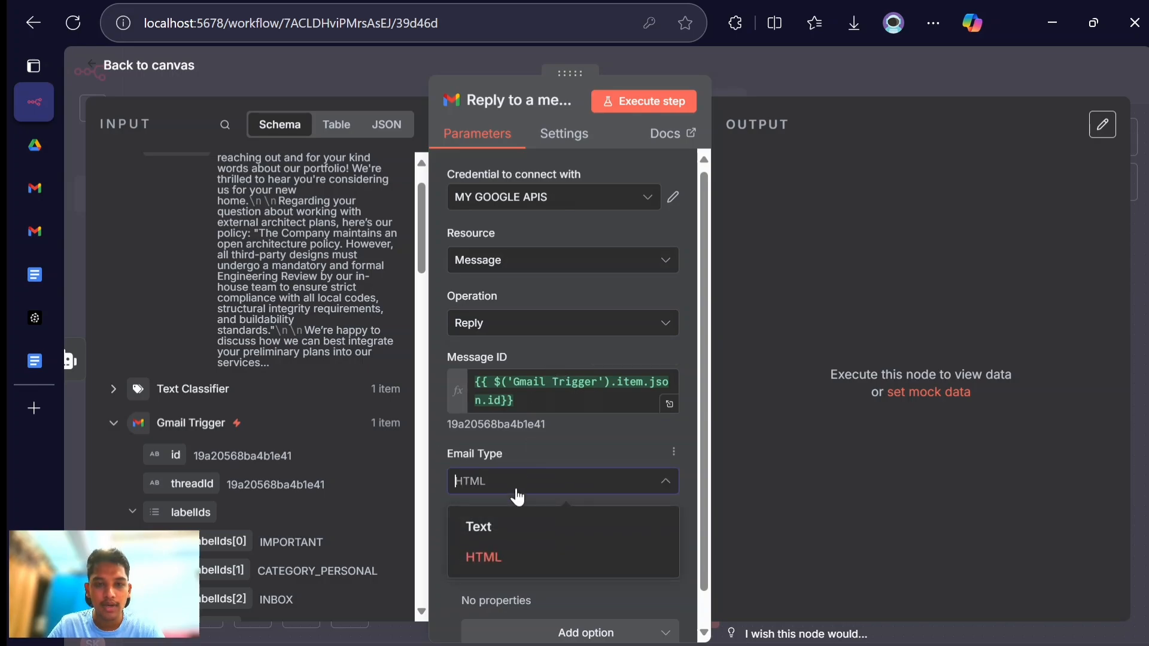
pyautogui.click(514, 527)
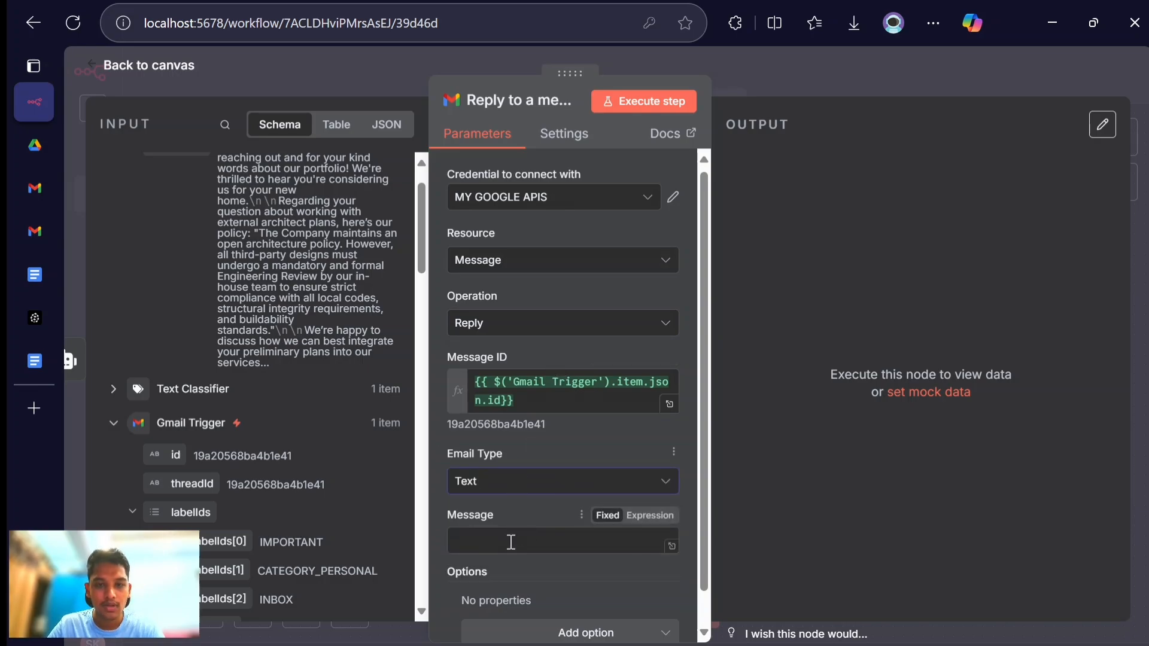
pyautogui.scroll(-1, 514, 538)
pyautogui.scroll(1, 499, 410)
pyautogui.scroll(1, 300, 398)
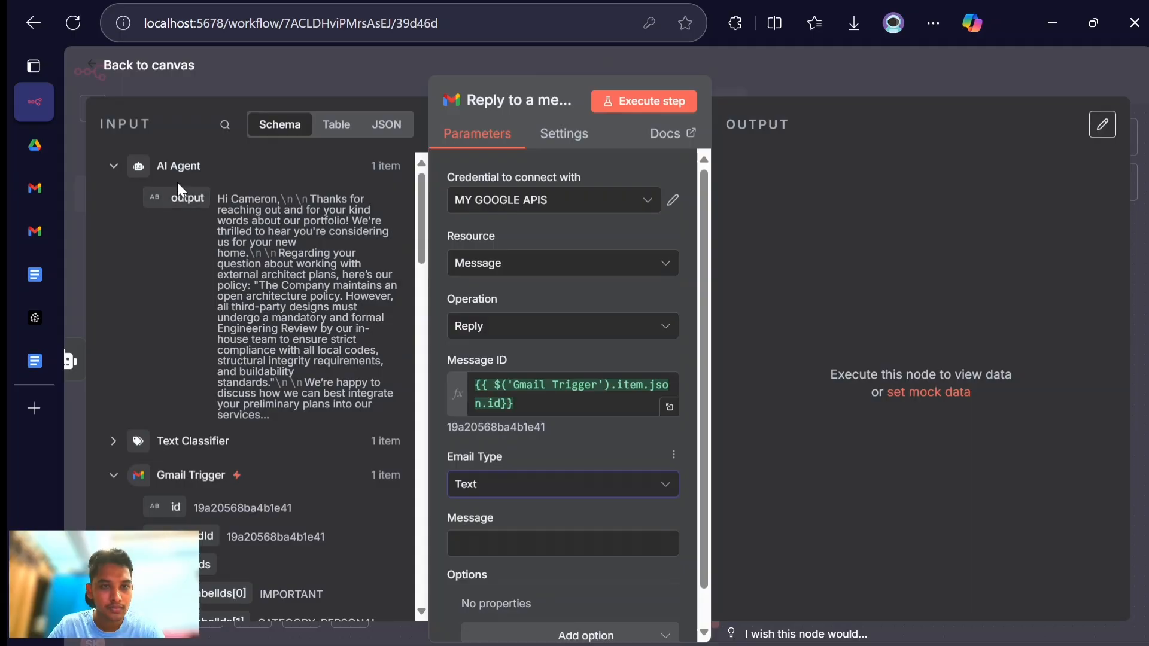
pyautogui.moveTo(180, 197); pyautogui.dragTo(478, 549)
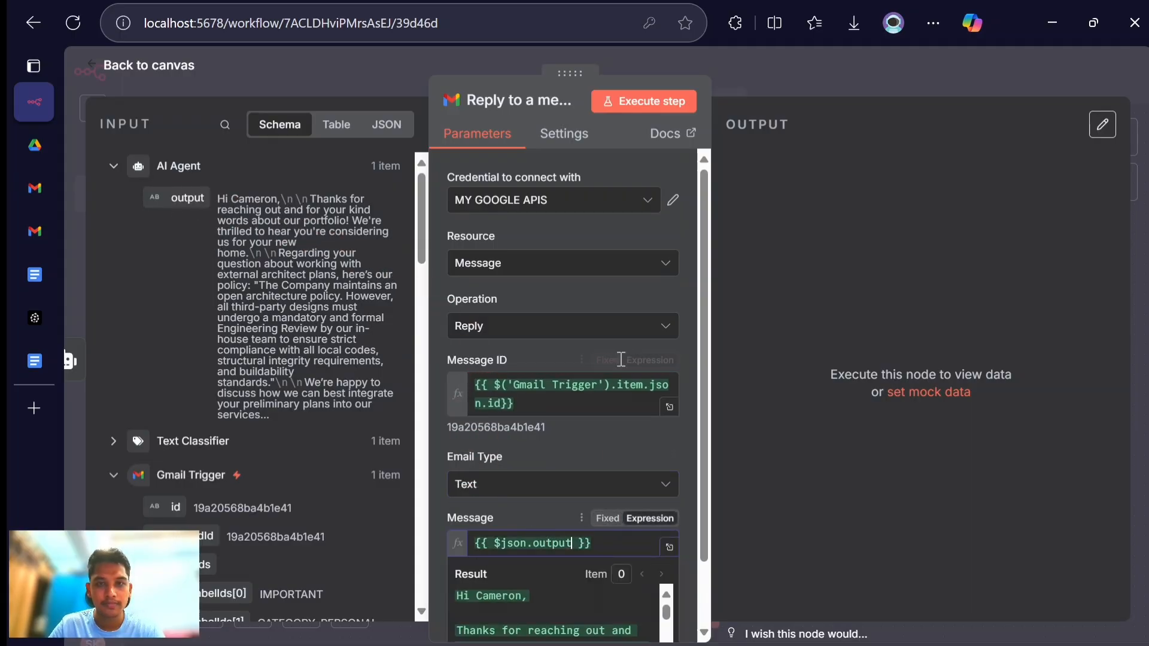
# - Execute the Gmail reply step and switch to the Gmail inbox to check the sent reply
pyautogui.click(657, 97)
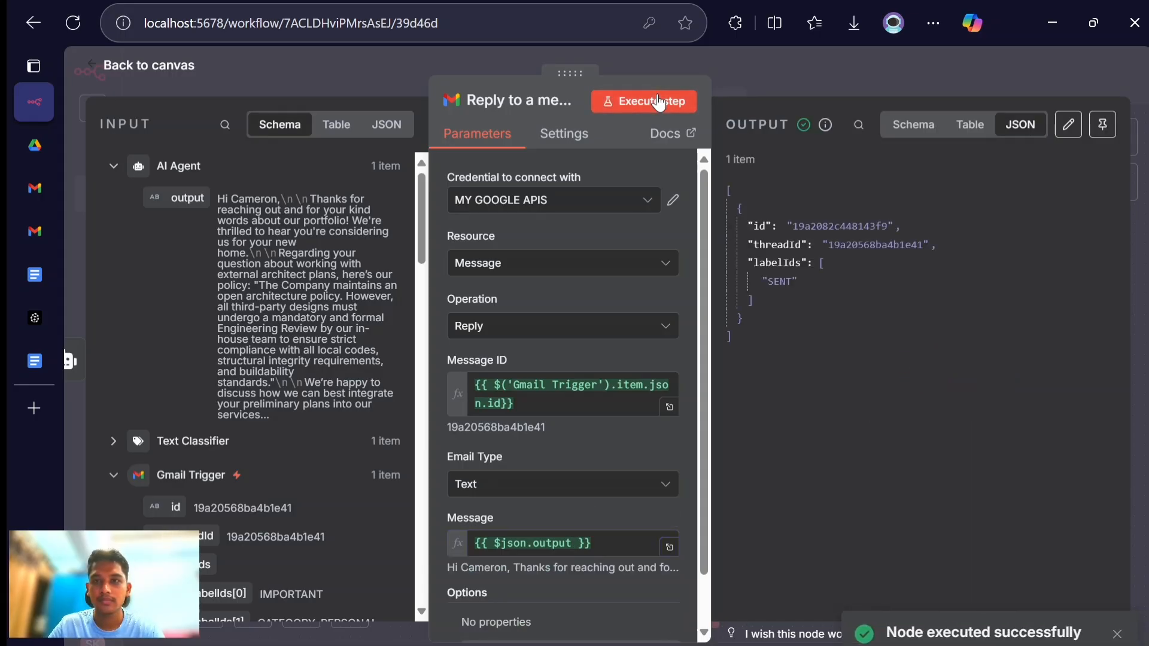
pyautogui.click(22, 230)
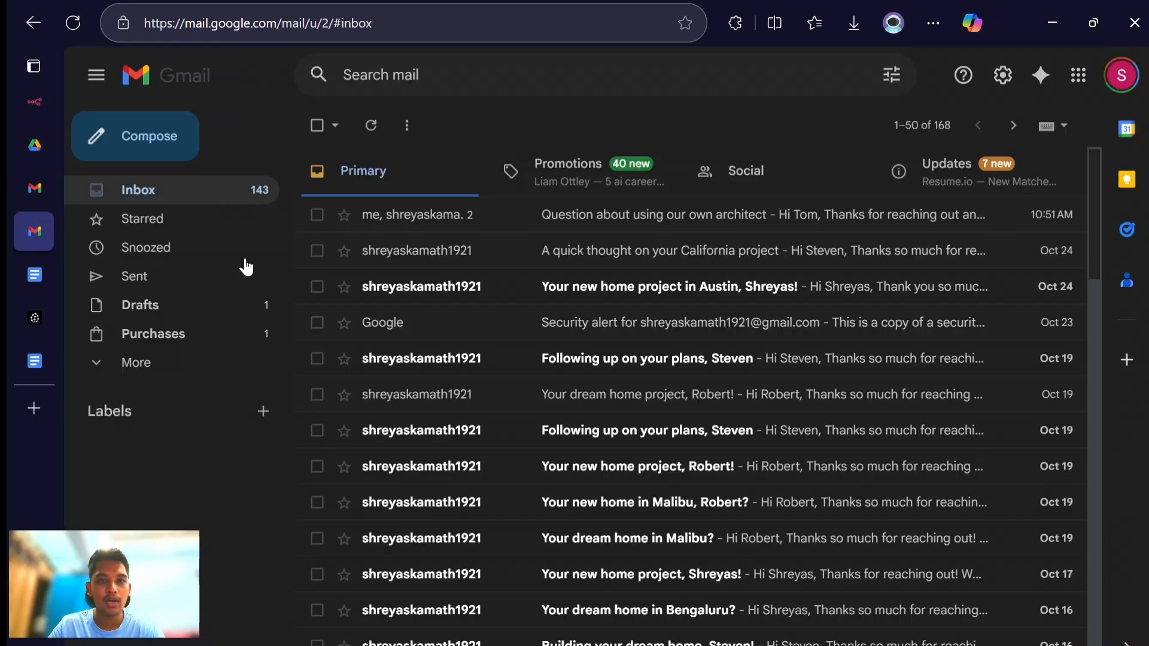
# - Refresh the Gmail inbox and read the reply in the "Architectural Design Services" email thread
pyautogui.click(371, 123)
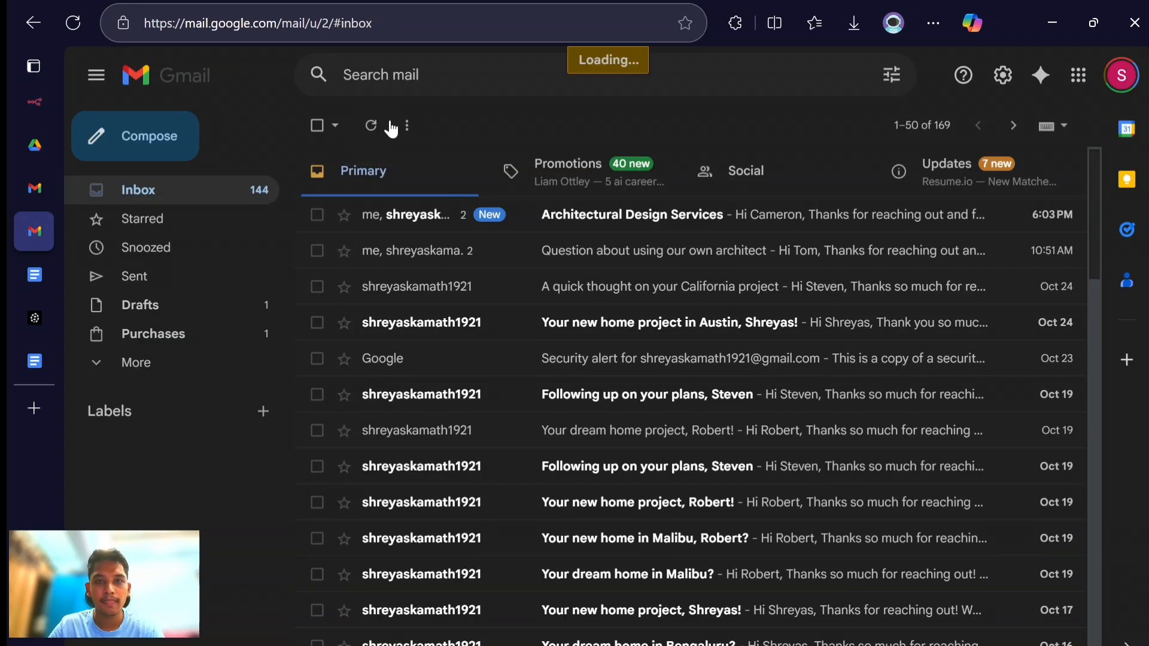
pyautogui.click(574, 216)
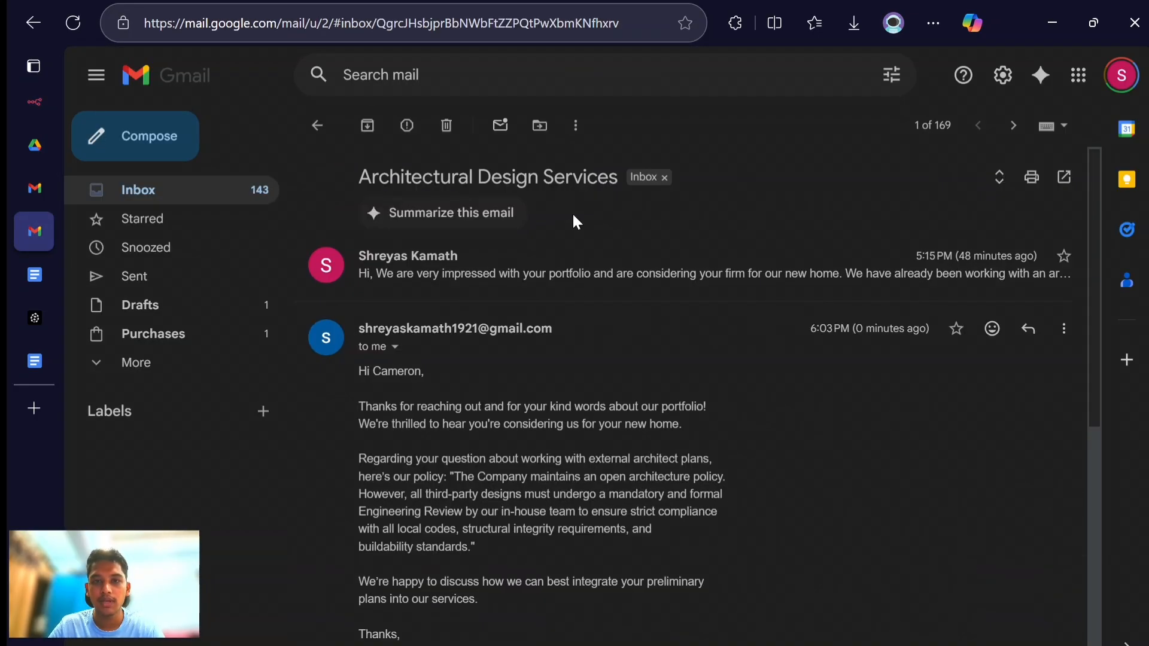
pyautogui.scroll(-2, 529, 442)
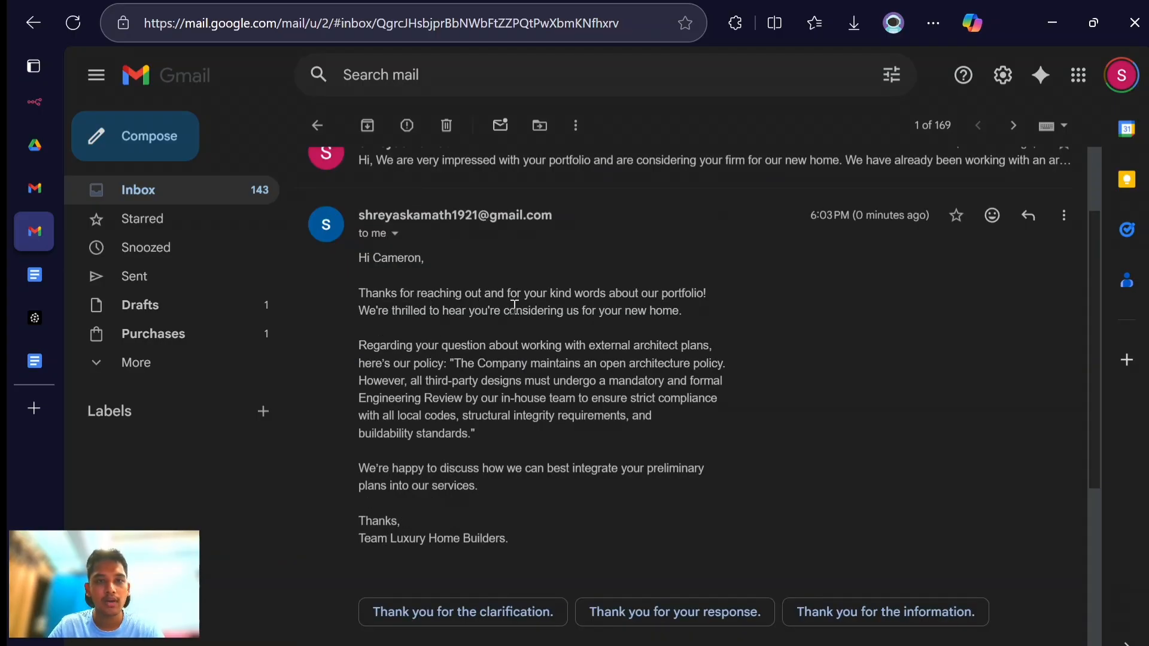
pyautogui.hotkey('alt', 'Tab')
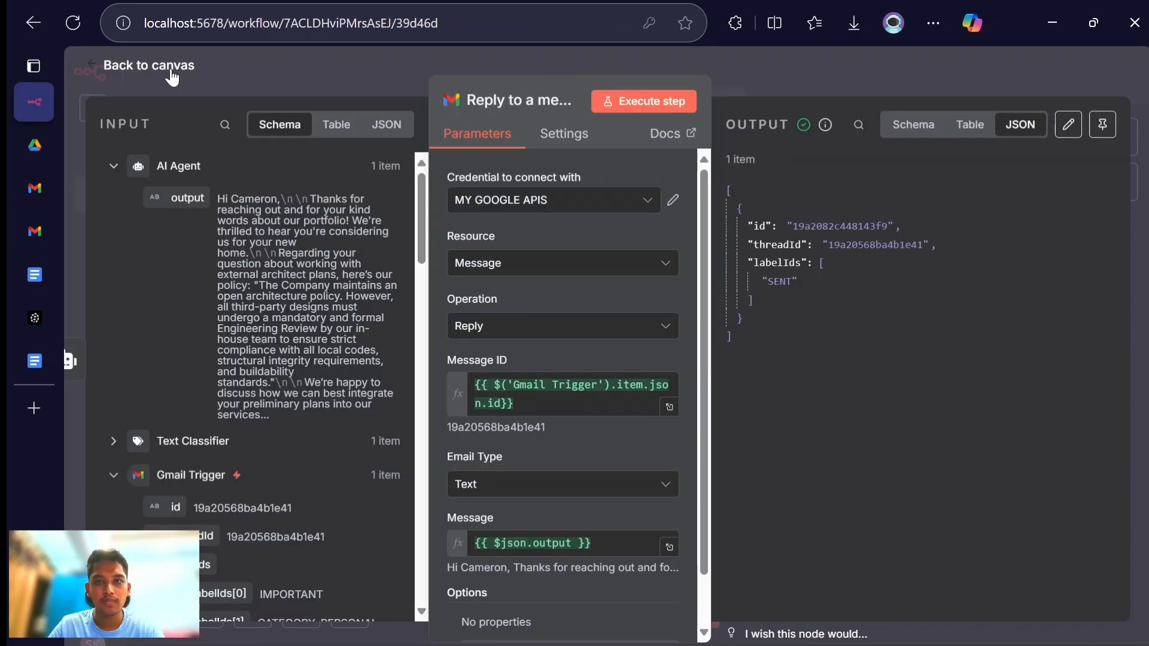
# - Return to the workflow canvas and add a Gmail node with the "Add label to message" action after the reply node
pyautogui.click(172, 77)
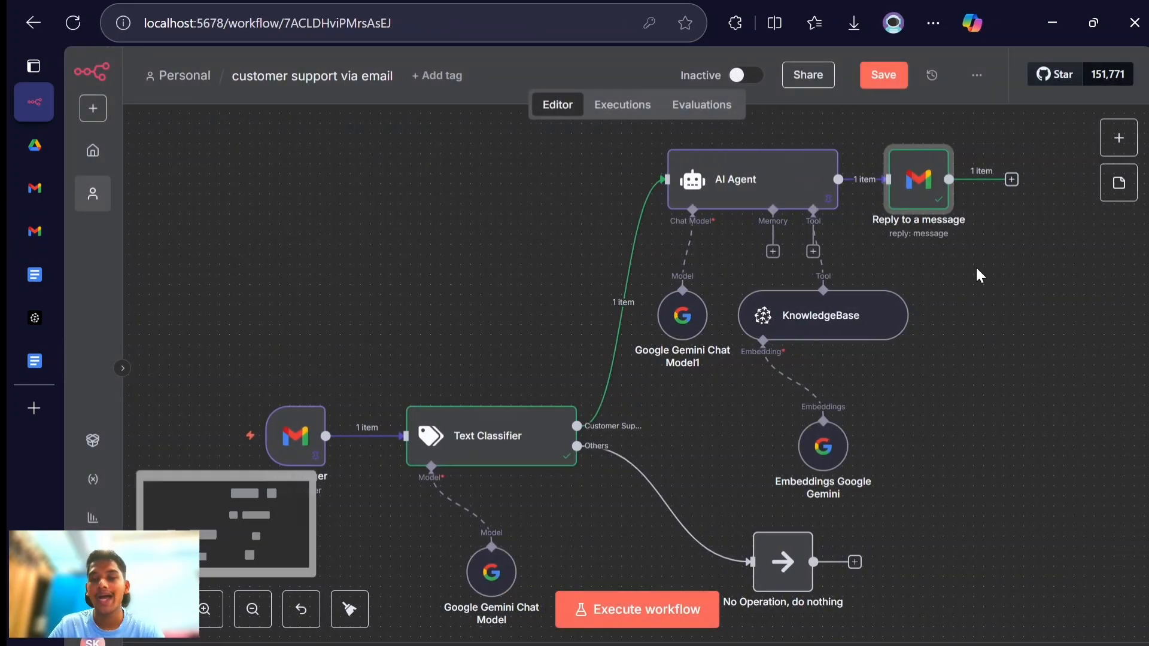
pyautogui.hscroll(1, 976, 268)
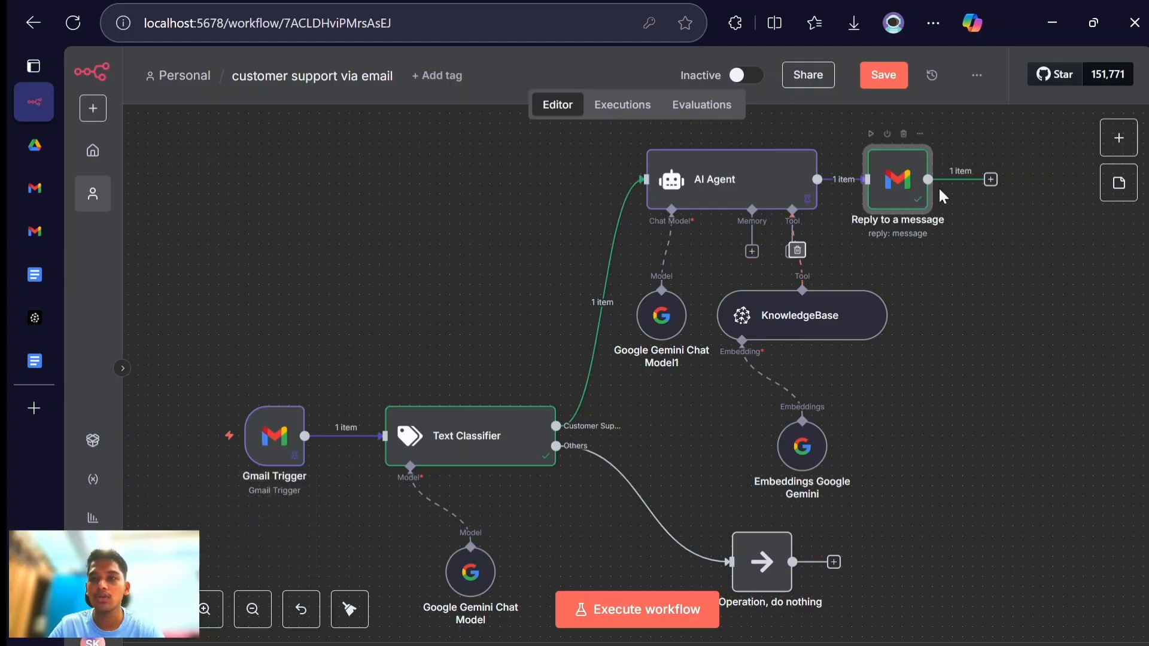
pyautogui.click(990, 179)
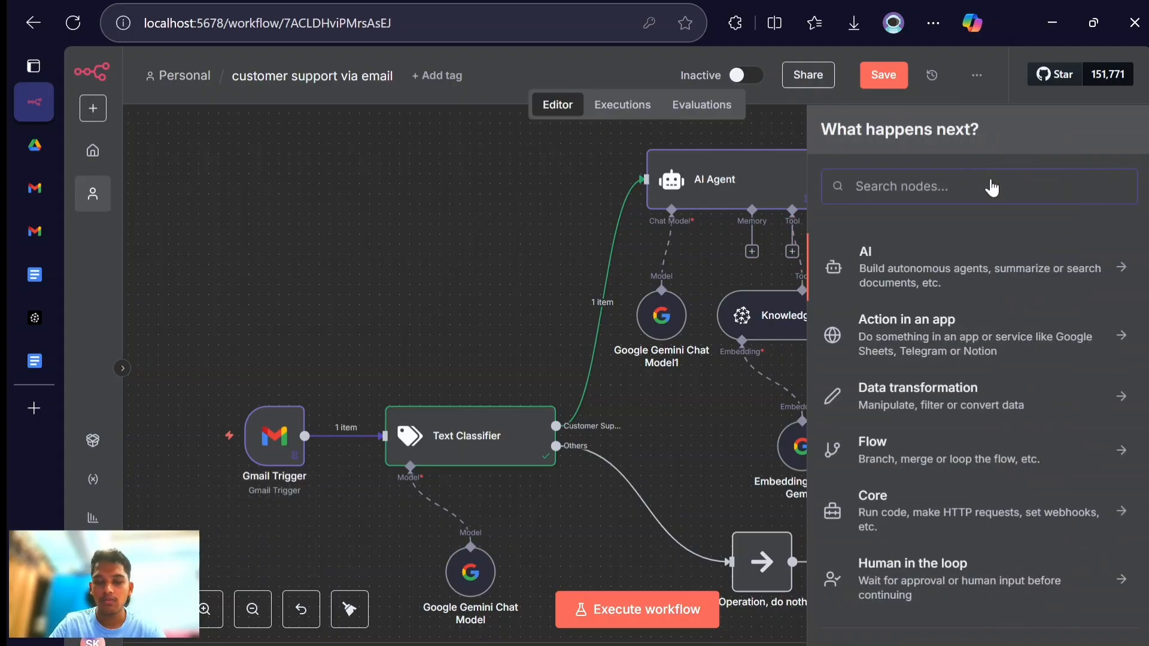
pyautogui.write('gmail')
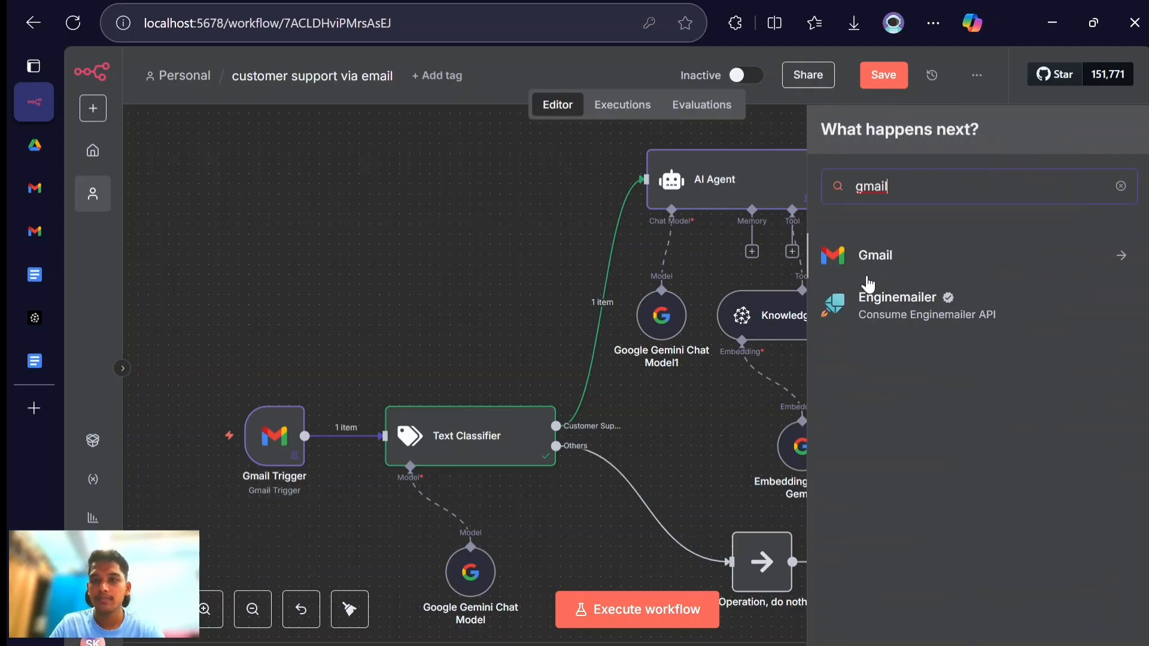
pyautogui.click(894, 268)
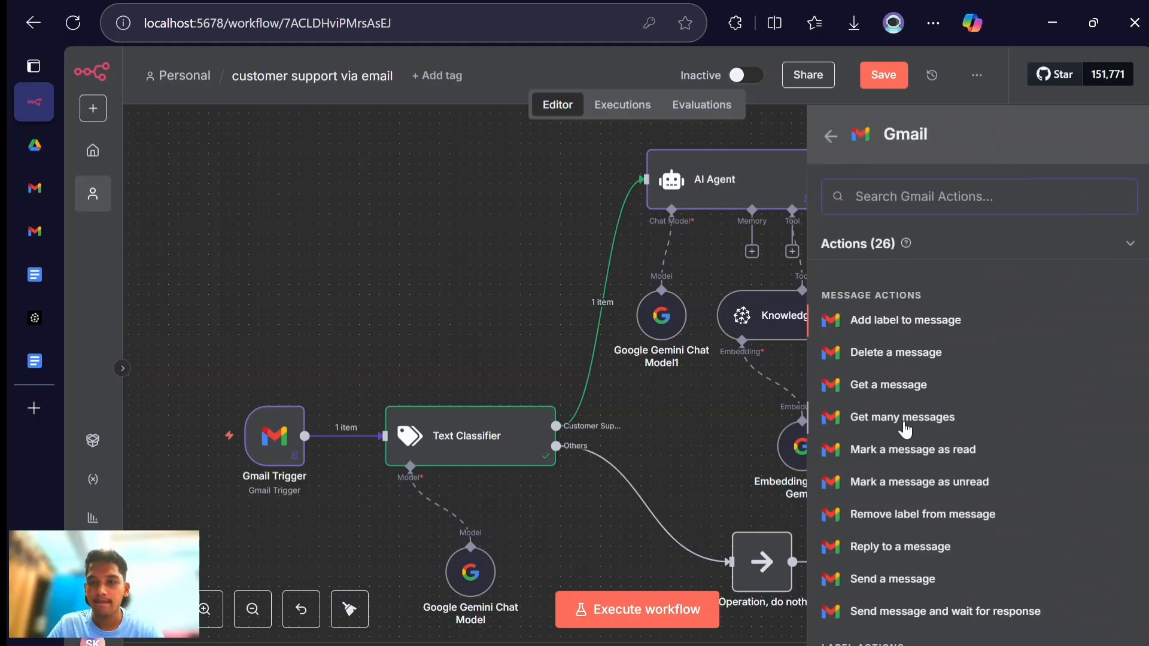
pyautogui.click(906, 320)
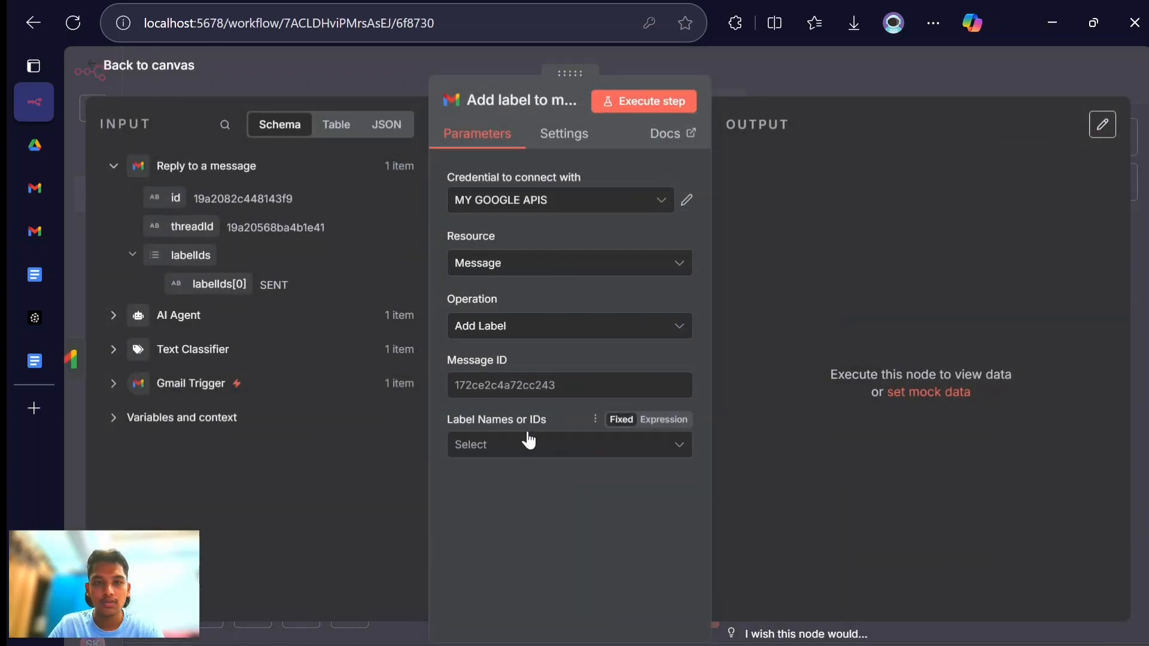
# - Map the Gmail Trigger's id into the label node's Message ID and select the Customer Support label
pyautogui.click(131, 392)
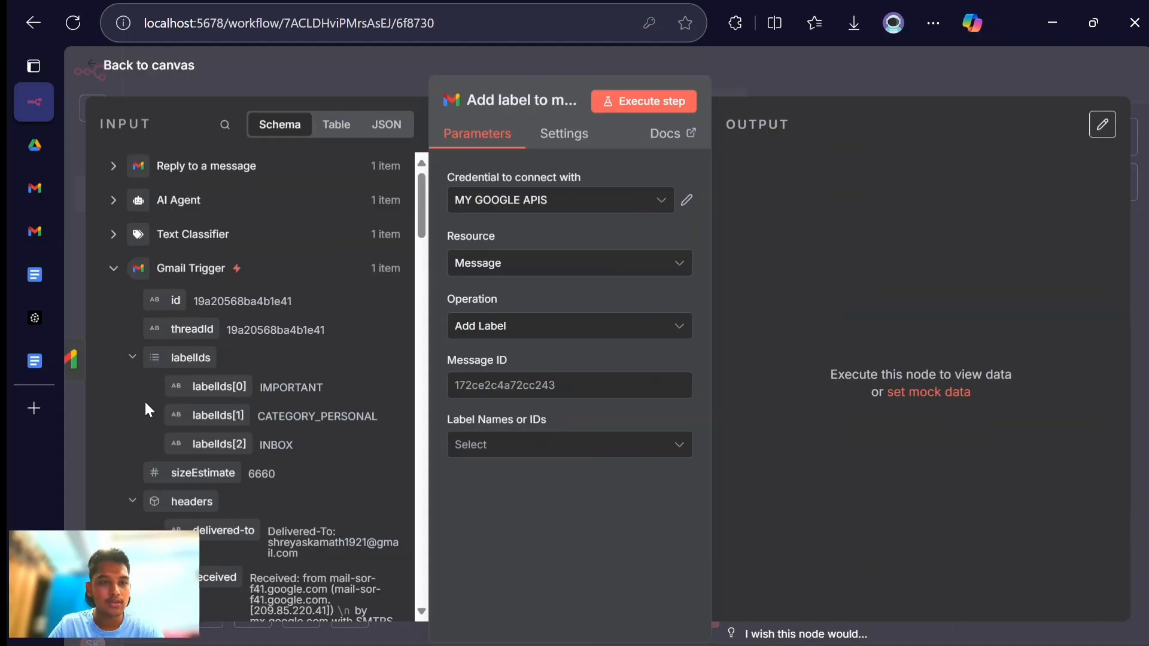
pyautogui.moveTo(173, 301); pyautogui.dragTo(532, 384)
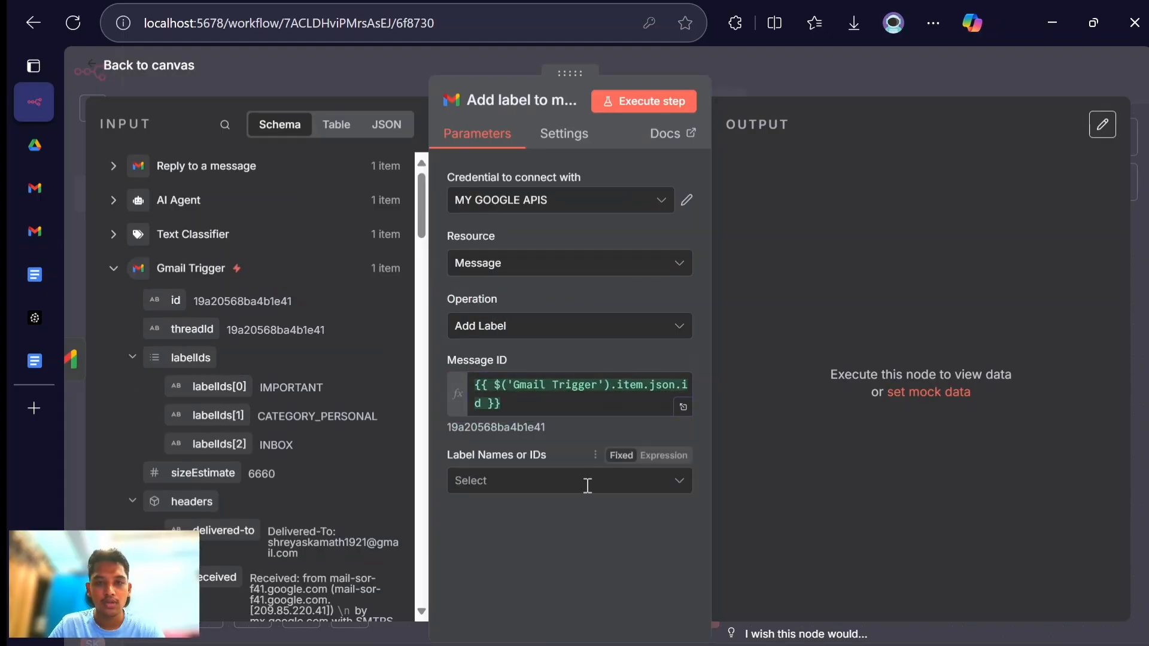
pyautogui.click(584, 481)
pyautogui.scroll(-1, 563, 359)
pyautogui.scroll(-3, 559, 331)
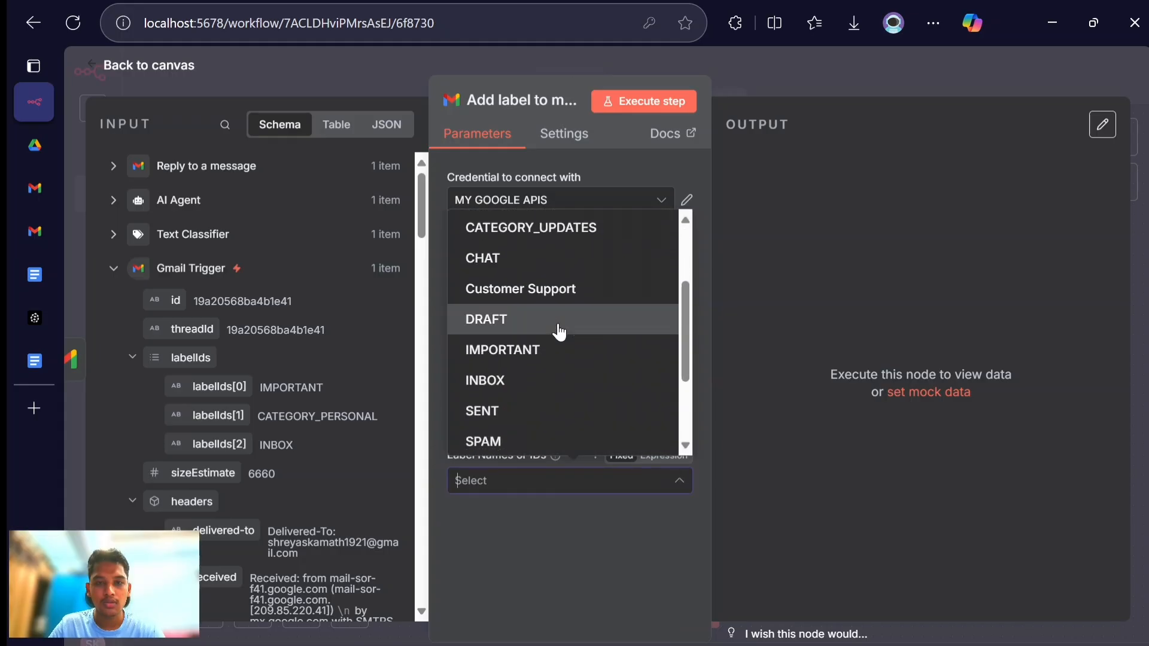
pyautogui.click(527, 289)
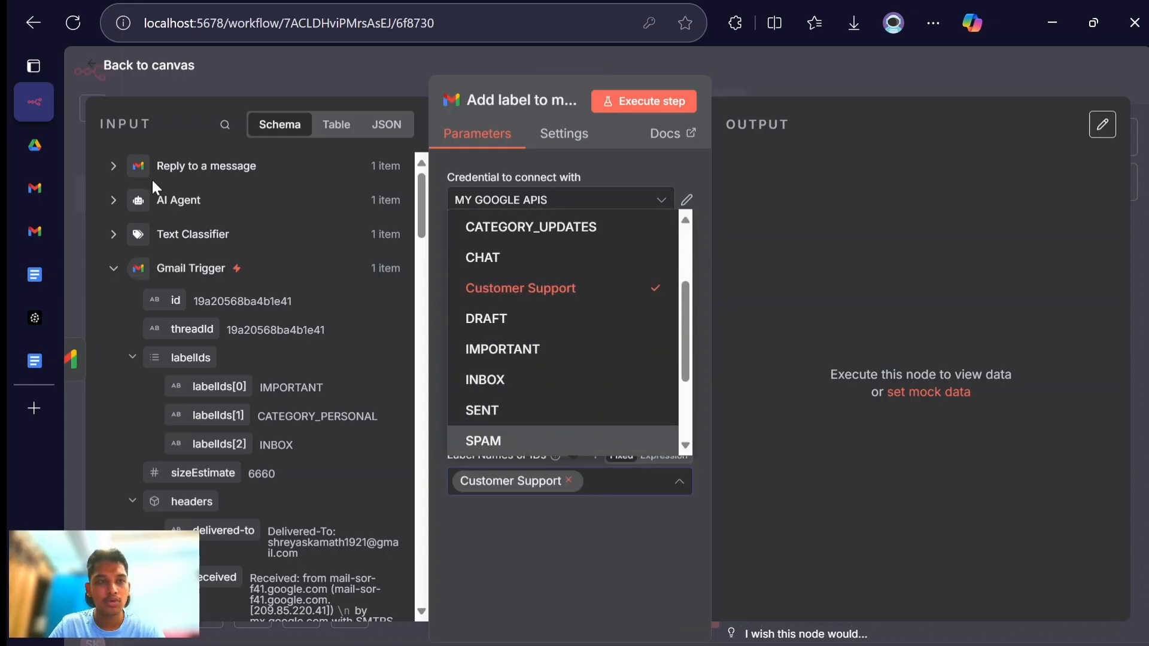
# - Check the Customer Support label in the Gmail support account, and execute the Add label step in n8n
pyautogui.click(23, 173)
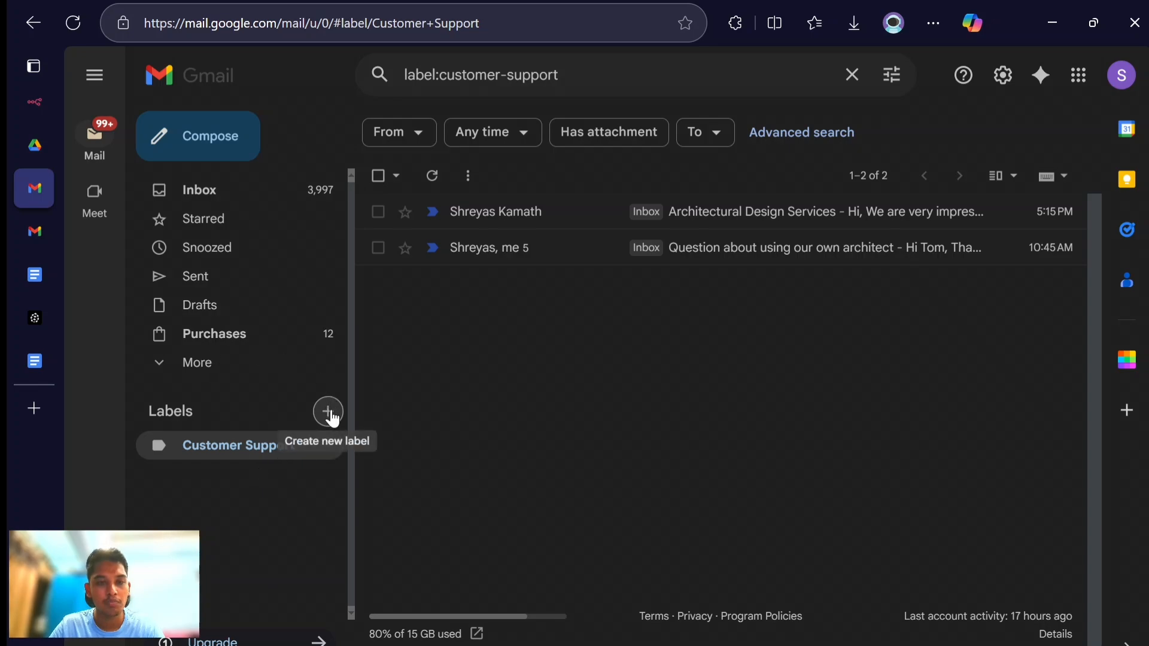
pyautogui.click(37, 104)
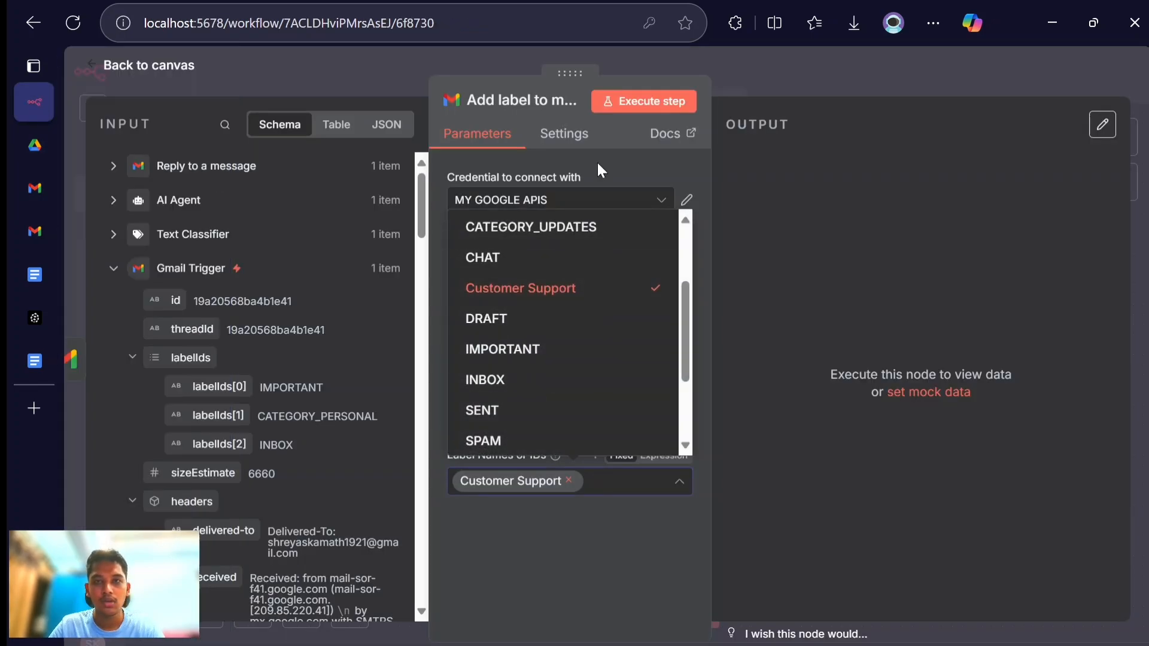
pyautogui.click(670, 102)
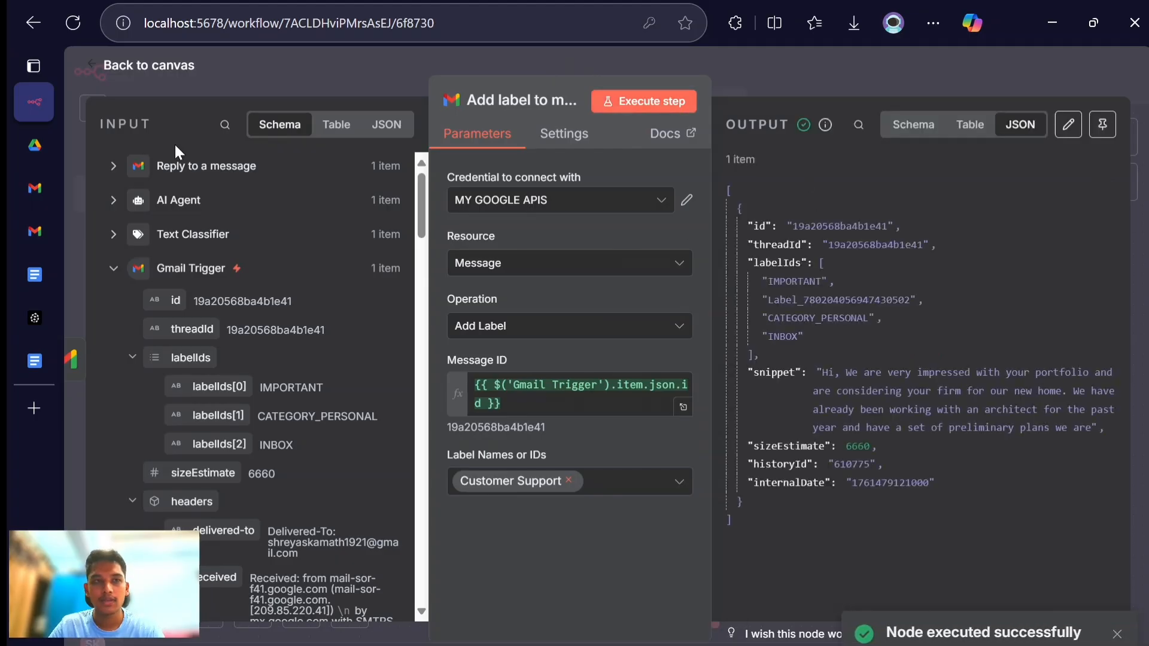
# - Check the "Architectural Design Services" email's label in Gmail's Customer Support view and inbox, and return to the n8n workflow canvas
pyautogui.click(34, 191)
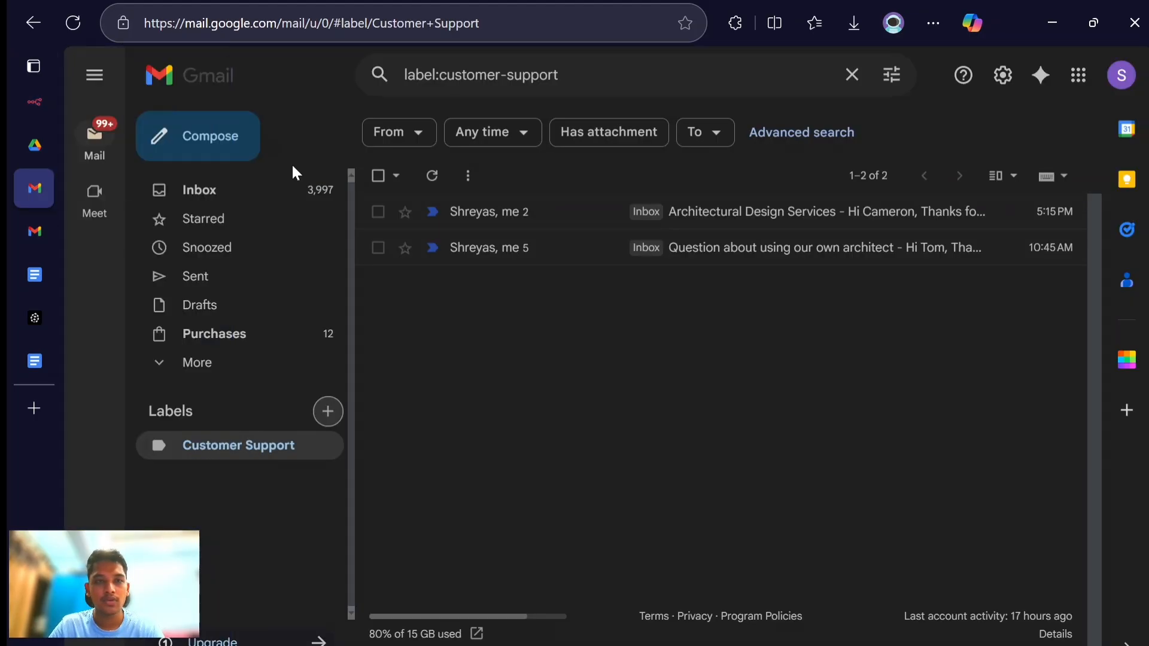
pyautogui.click(513, 215)
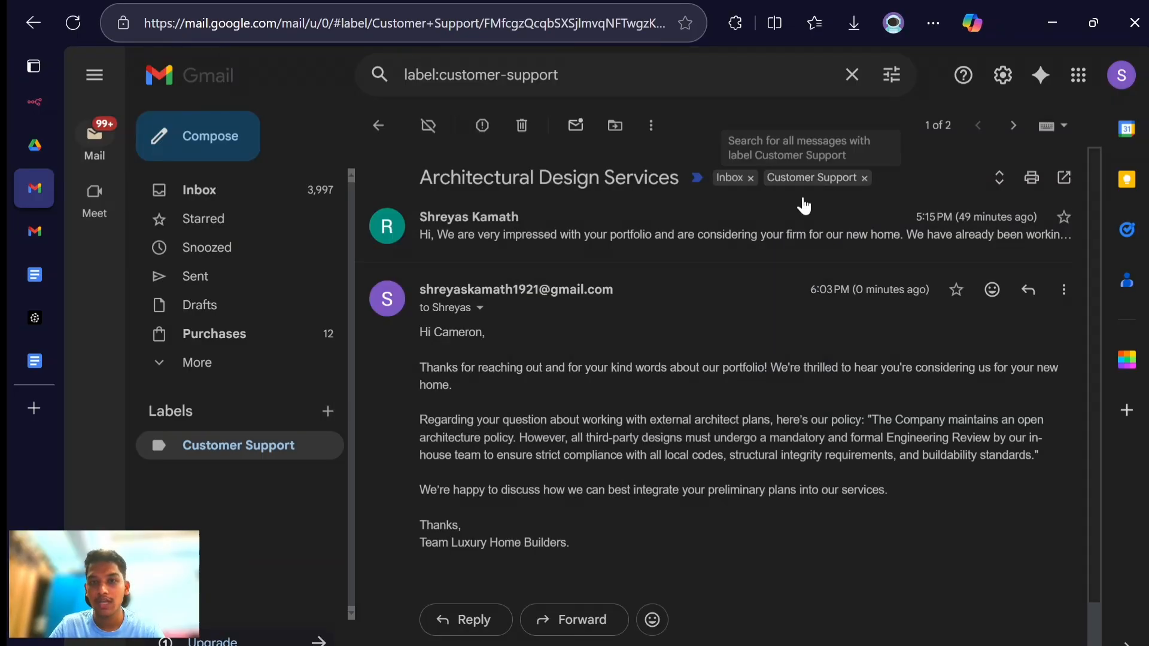
pyautogui.click(205, 190)
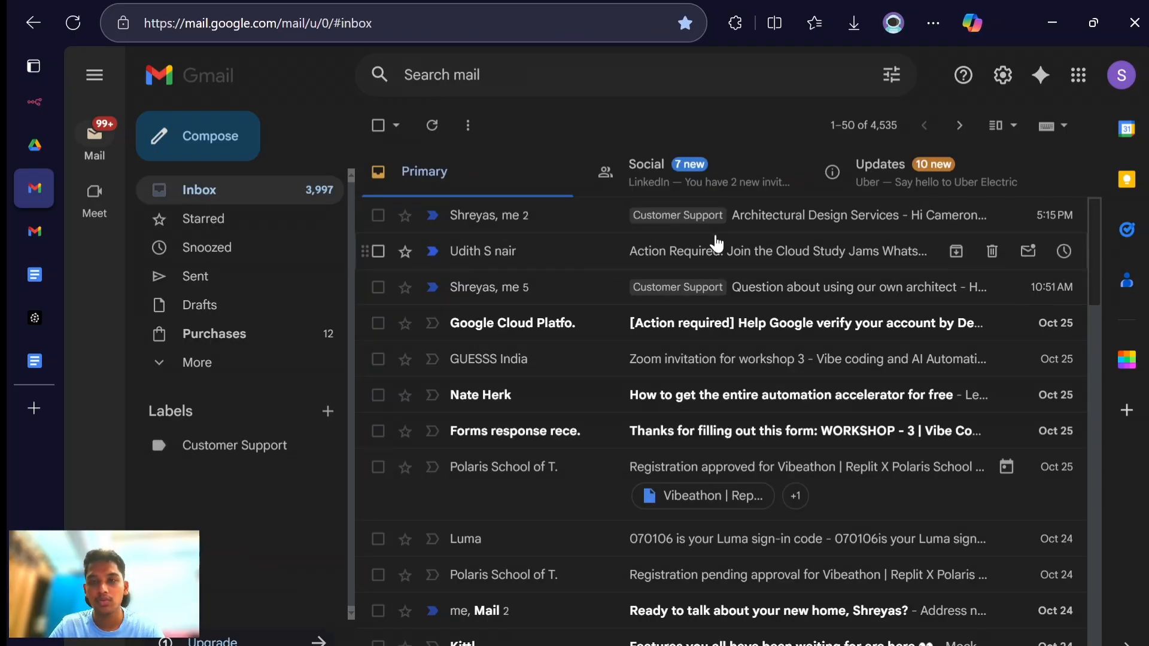
pyautogui.hotkey('alt', 'Tab')
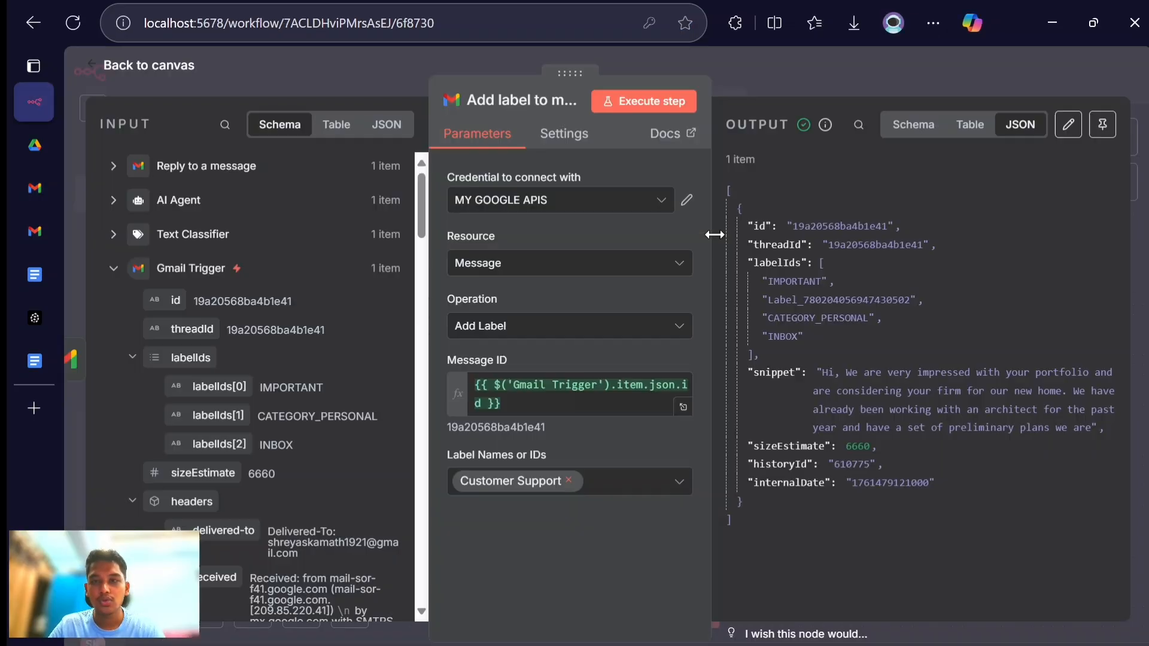
pyautogui.click(144, 67)
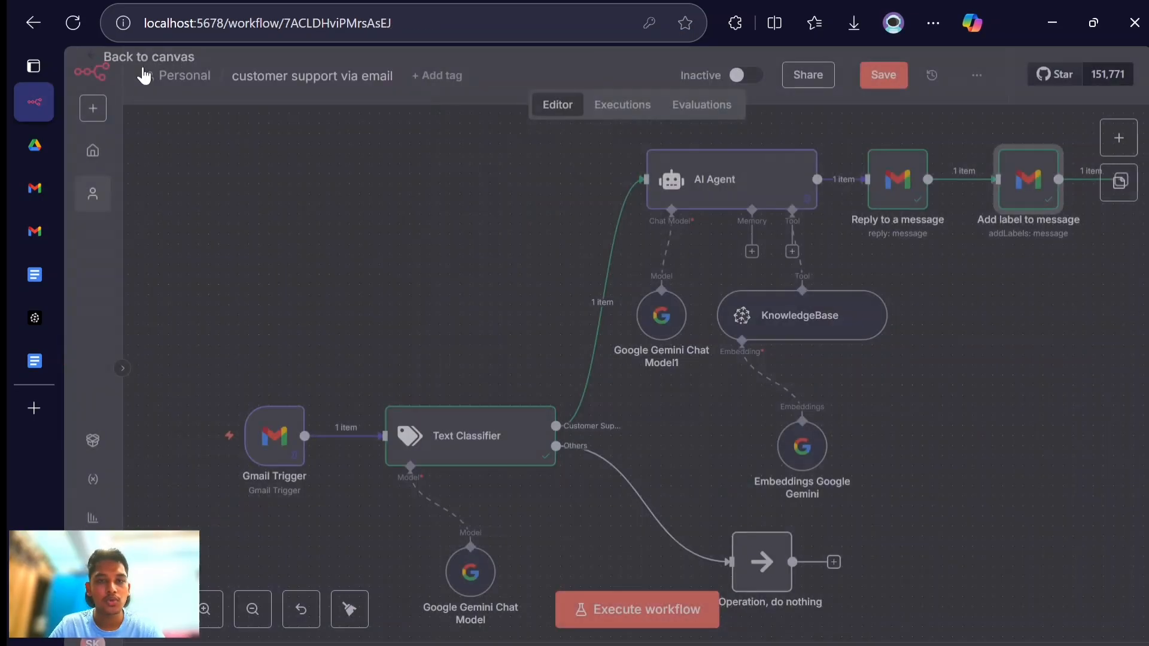
pyautogui.scroll(-1, 503, 281)
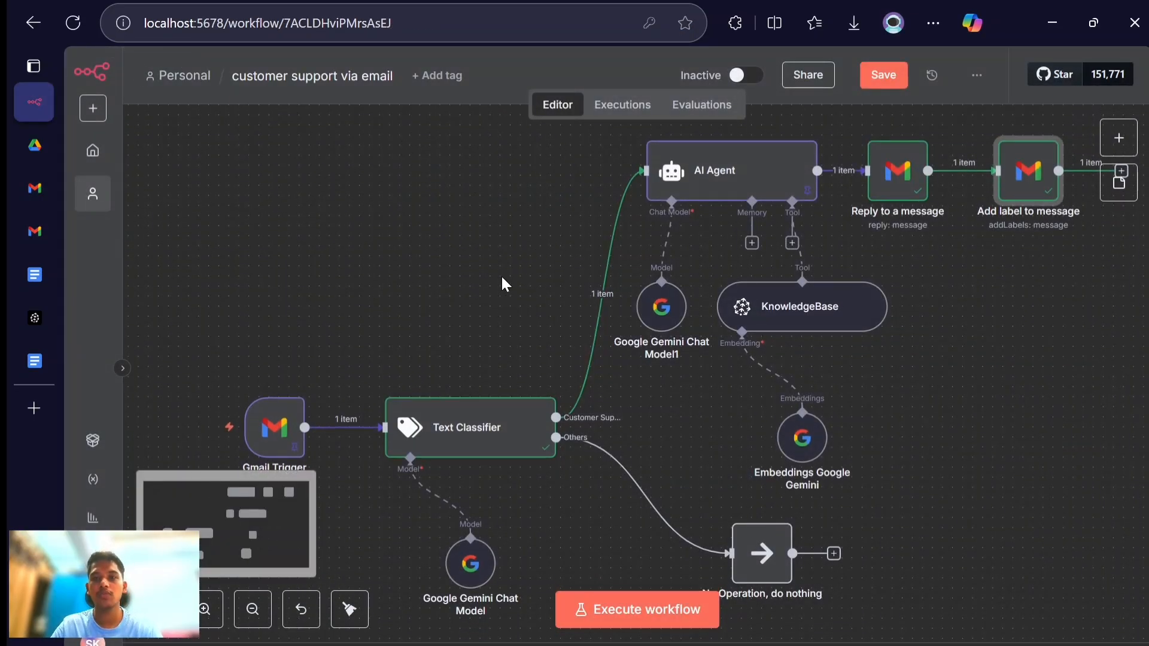